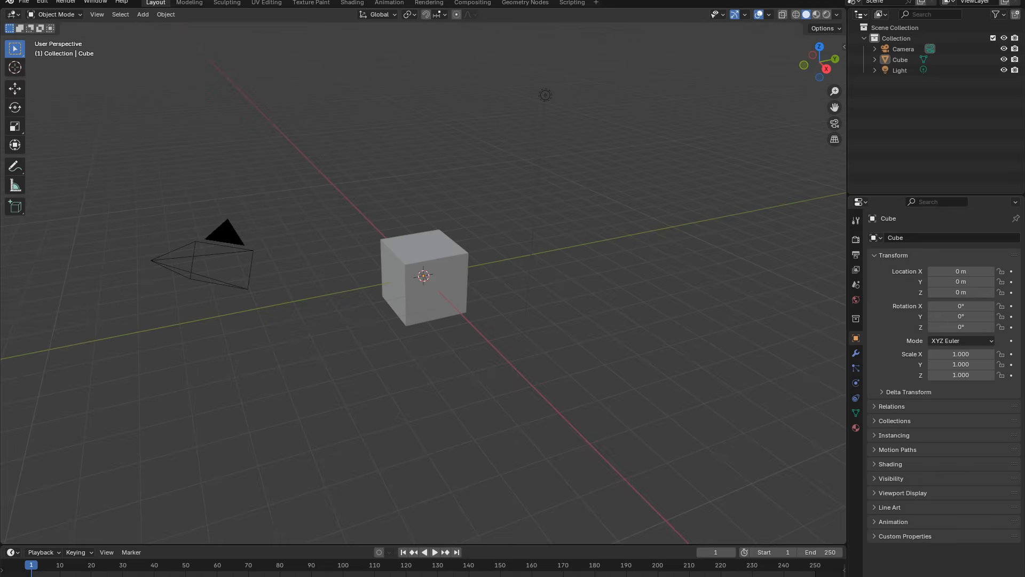
Step: Delete the default camera, cube and light from the scene
key(a)
key(x)
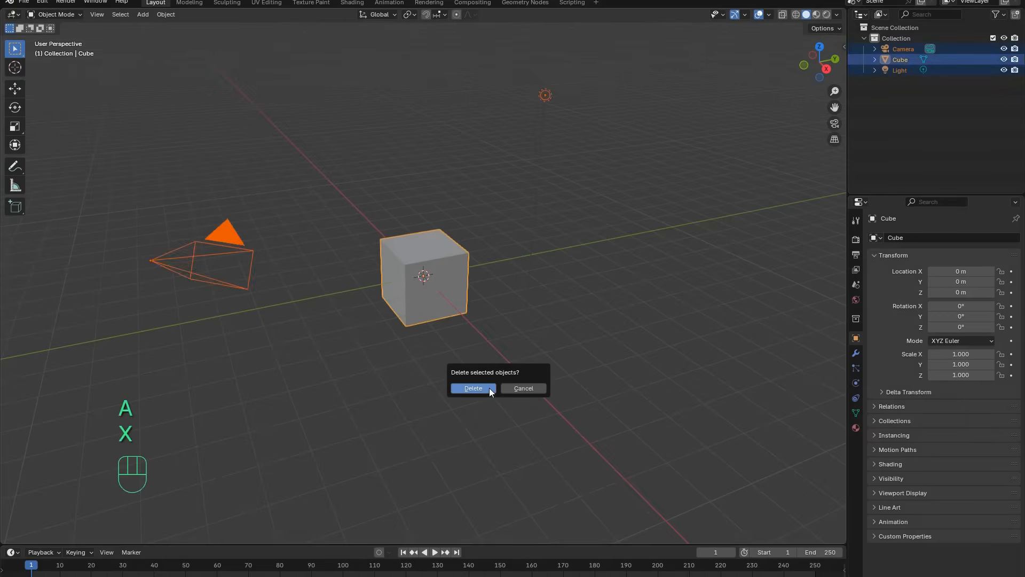
click(489, 387)
Step: Add a mesh cylinder with 24 vertices and its cap fill type set to Nothing
key(shift+a)
mouse_move(482, 362)
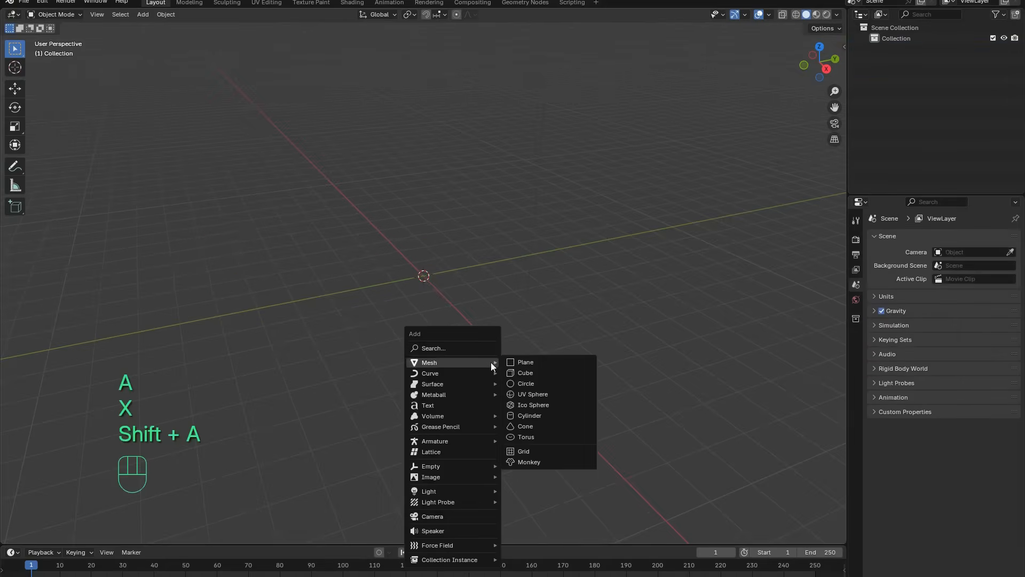
click(539, 415)
click(62, 535)
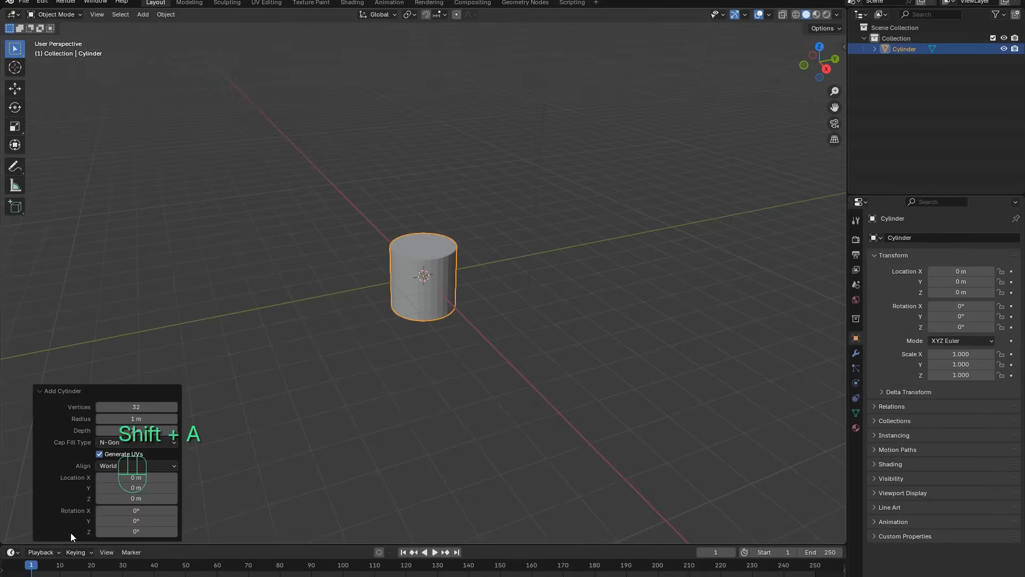
click(140, 407)
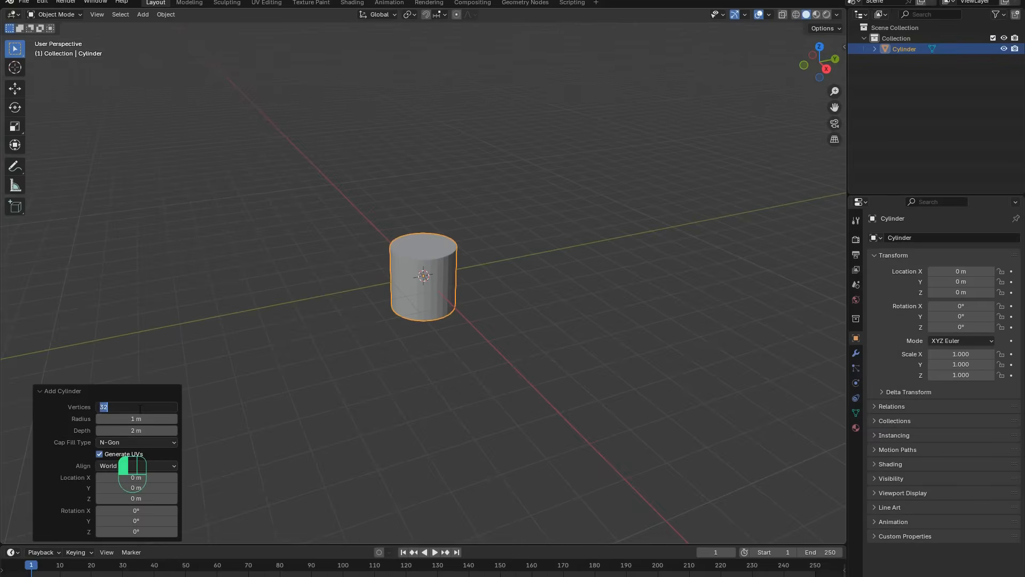
key(Return)
click(140, 445)
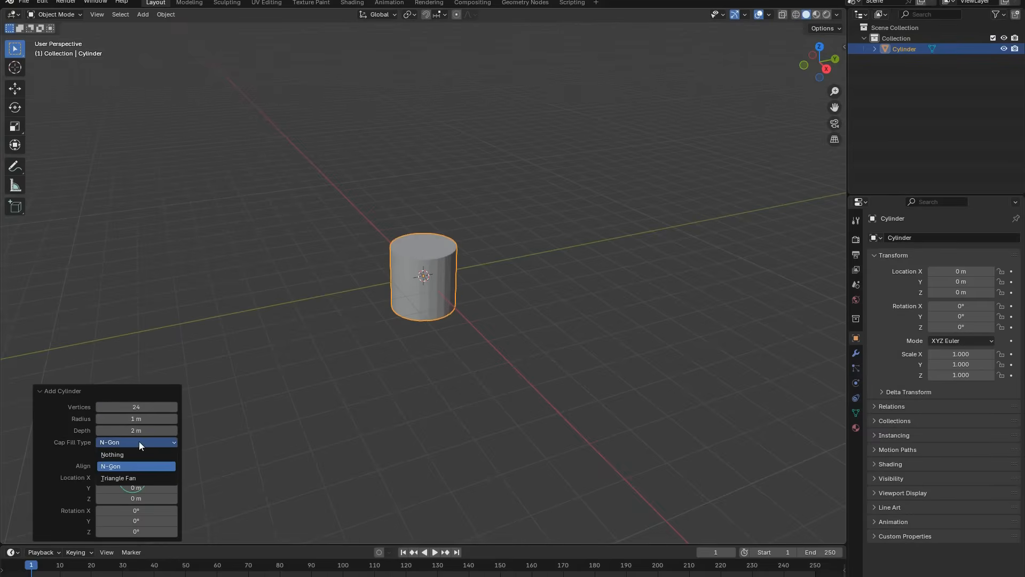
click(136, 466)
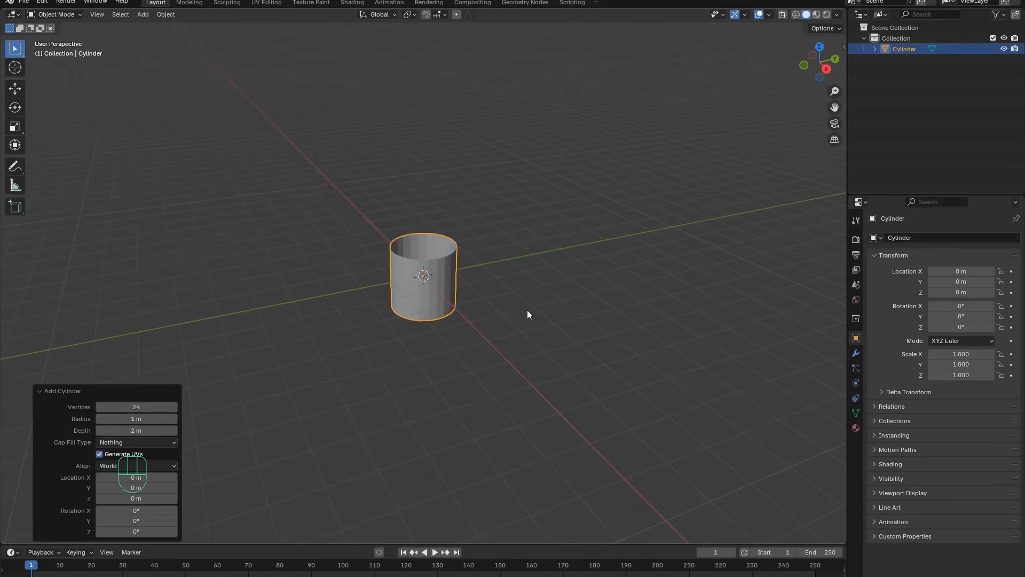
Step: In Edit Mode, move the cylinder's whole mesh 1 m up along Z
key(Tab)
key(g)
text(z)
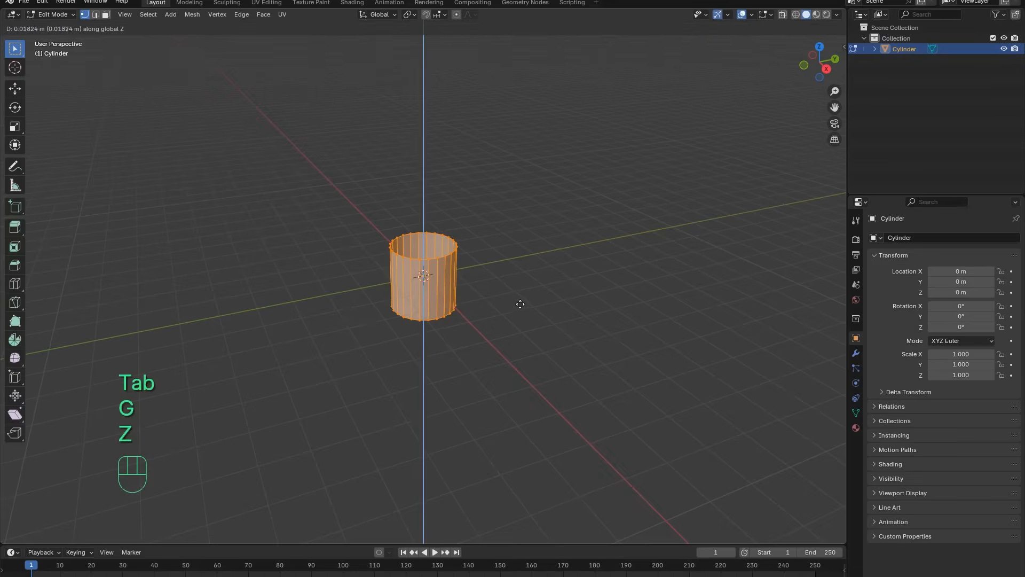
text(1)
key(Return)
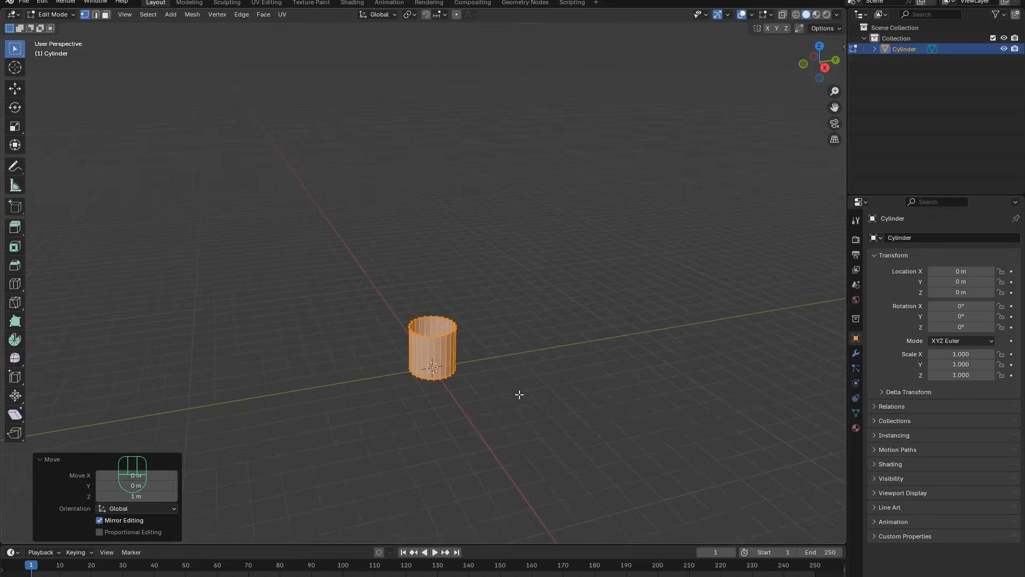
Step: Select only the cylinder's top edge loop and raise it about 8.6 m along Z
key(alt+a)
alt+click(445, 336)
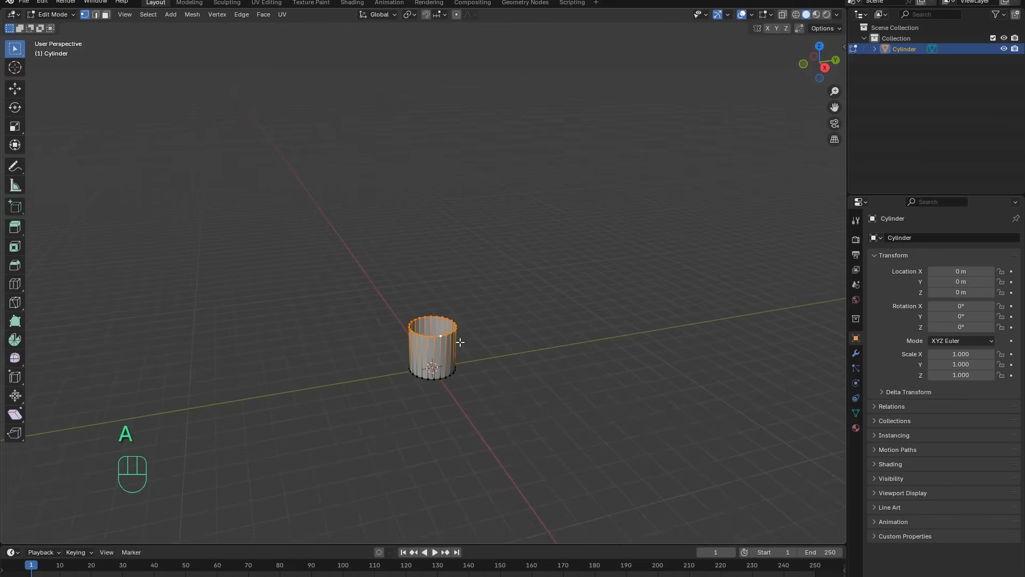
key(g)
key(z)
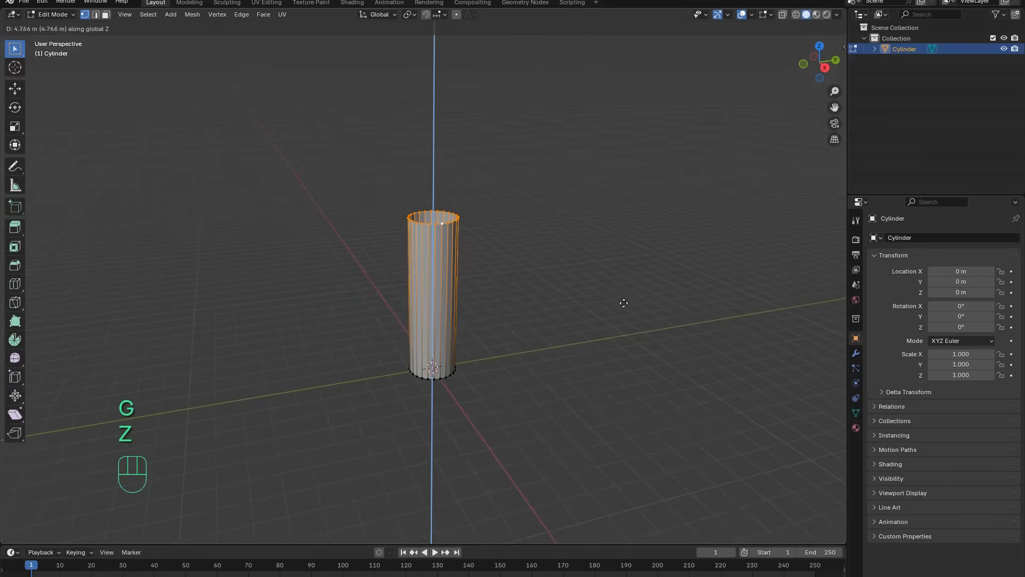
click(617, 209)
middle_drag(617, 210, 597, 311)
Step: Scale the top edge loop outward to a little over three times its size, forming a tapered cone
key(s)
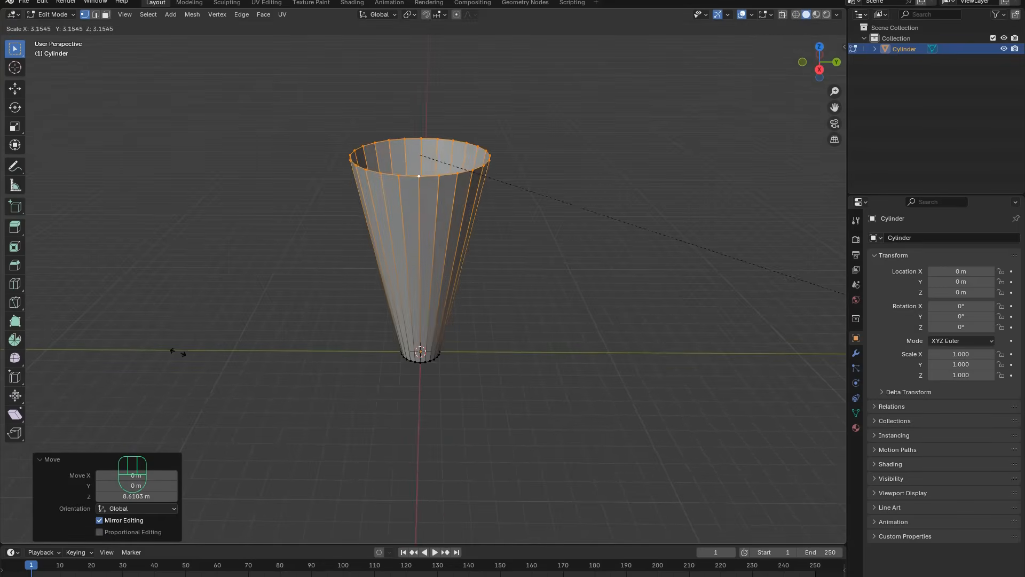
click(151, 347)
middle_drag(468, 389, 486, 378)
Step: Add a dense set of evenly spaced horizontal loop cuts along the full height of the cone, without sliding them
key(a)
key(ctrl+r)
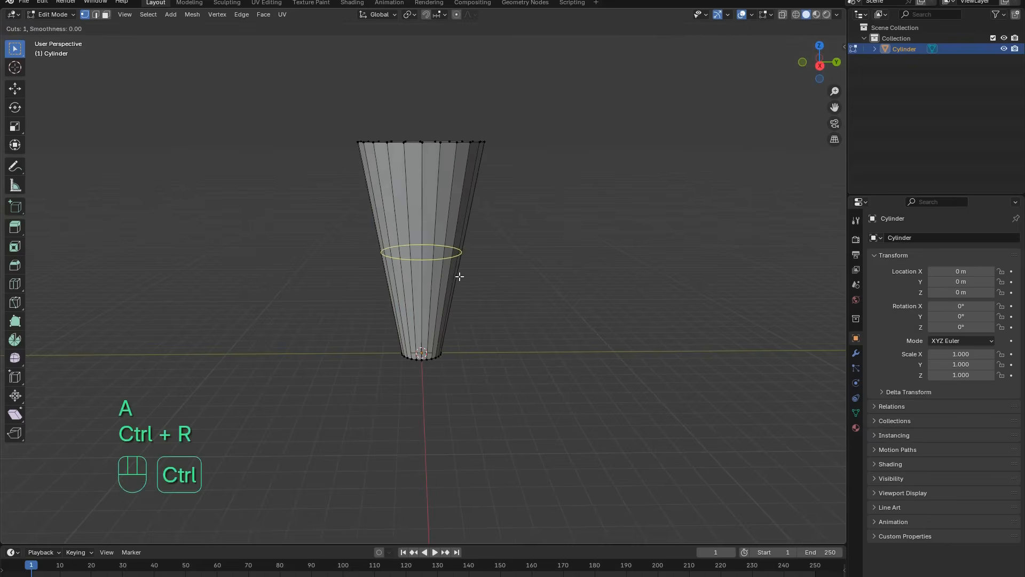
scroll(462, 272, up, 12)
click(468, 276)
right_click(469, 278)
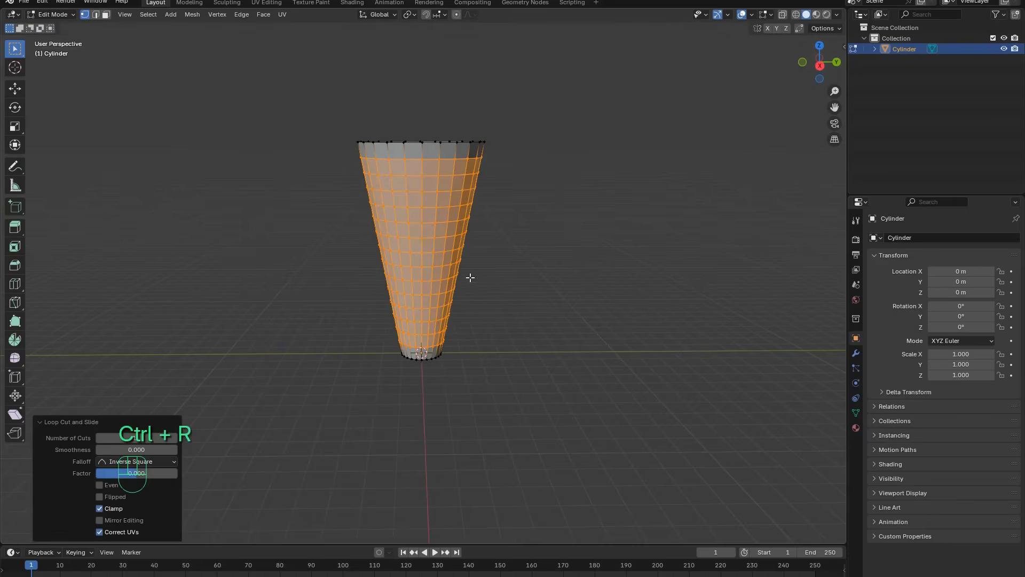
key(a)
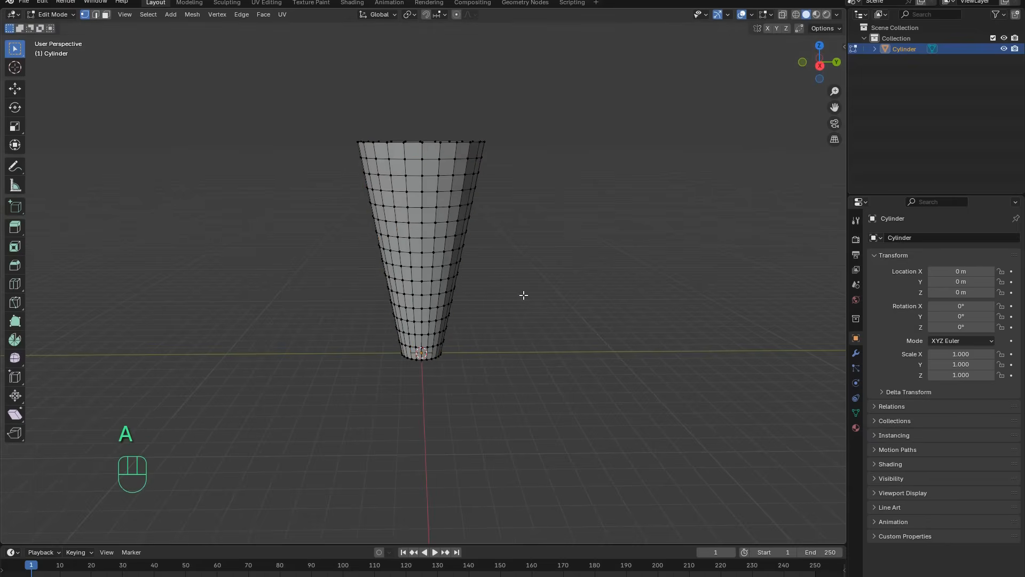
Step: Add an extra loop cut in the lowest band of faces at the cone's base, without sliding it
key(ctrl+r)
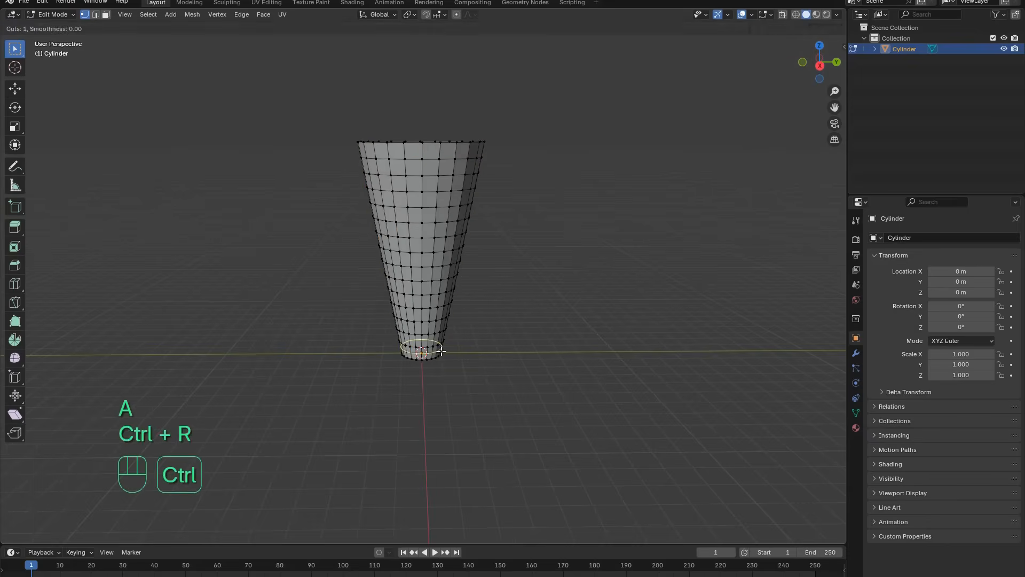
click(431, 354)
right_click(431, 353)
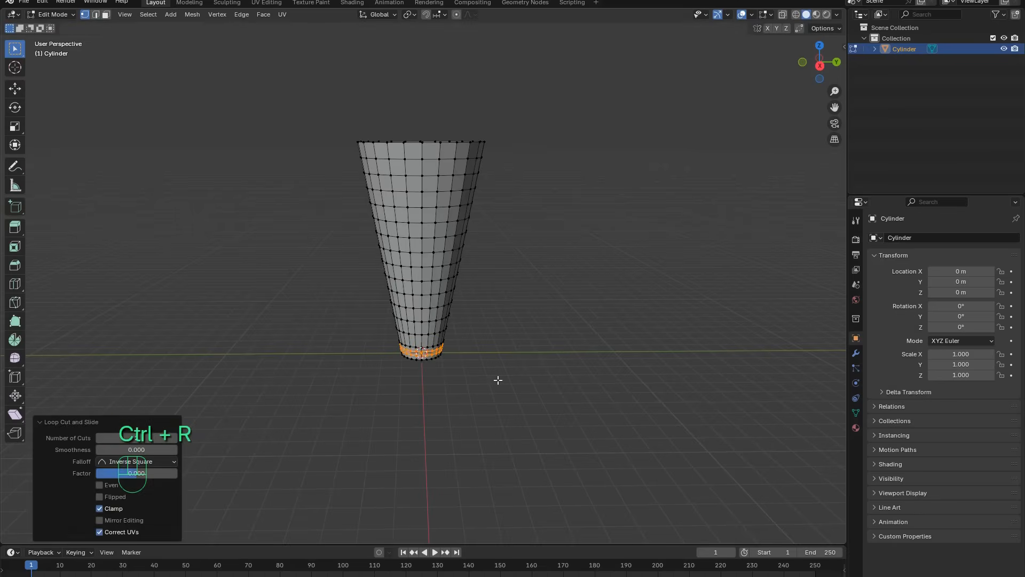
key(a)
Step: Enable proportional editing and set its falloff to Sharp
click(457, 17)
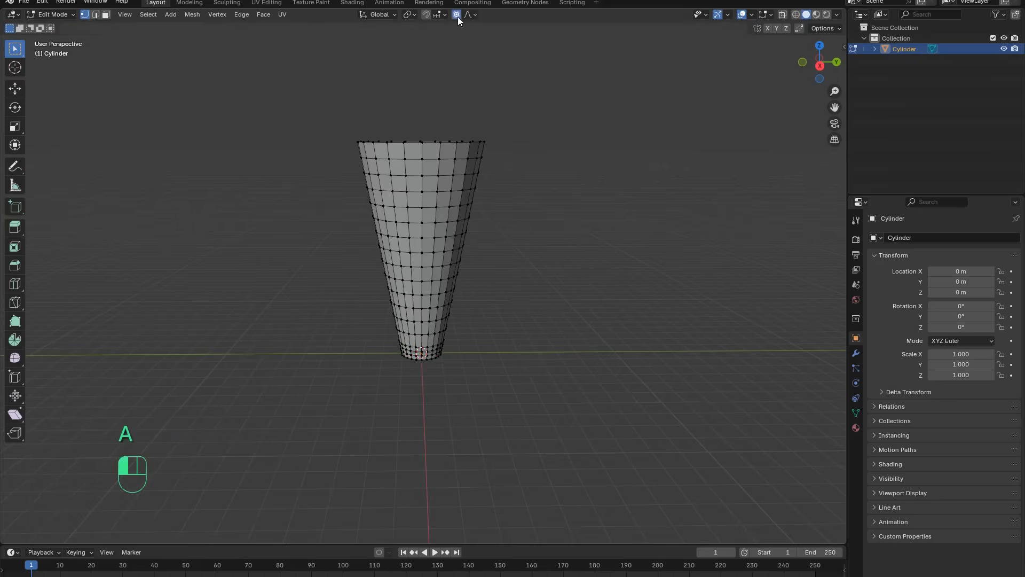
click(468, 17)
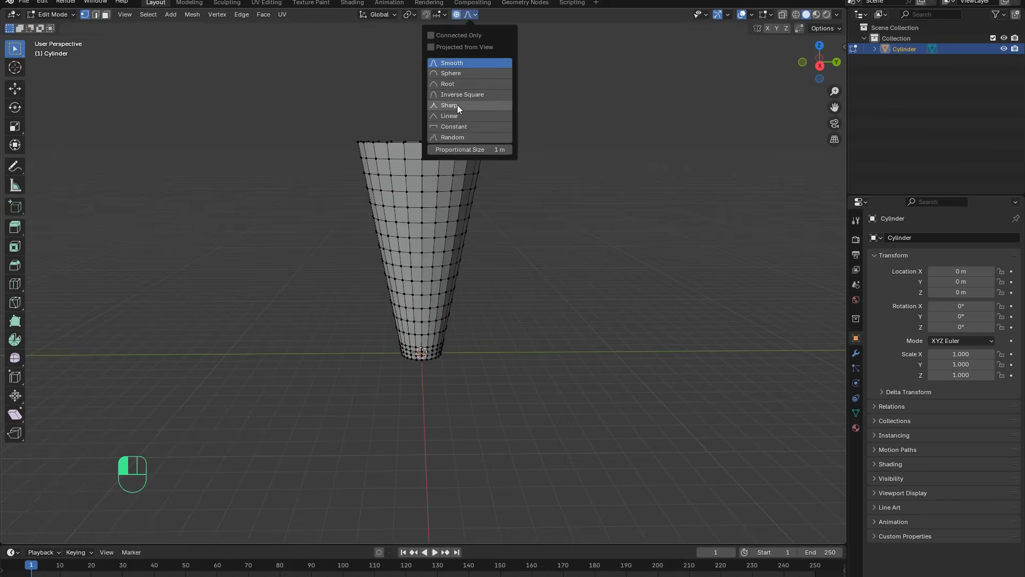
click(473, 105)
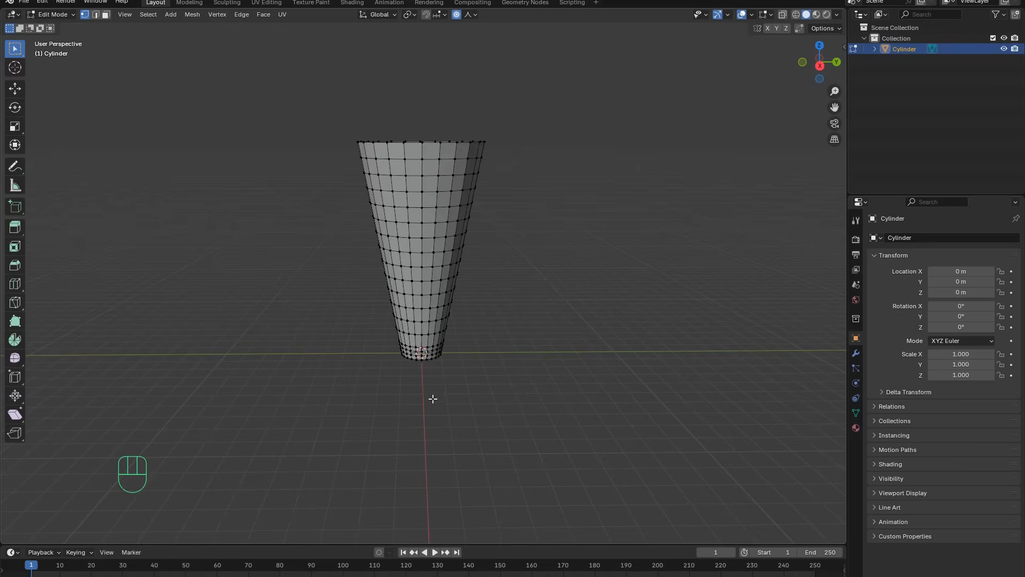
Step: Scale the bottom edge loop outward to flare the base, and select the top edge loop
alt+click(425, 361)
key(s)
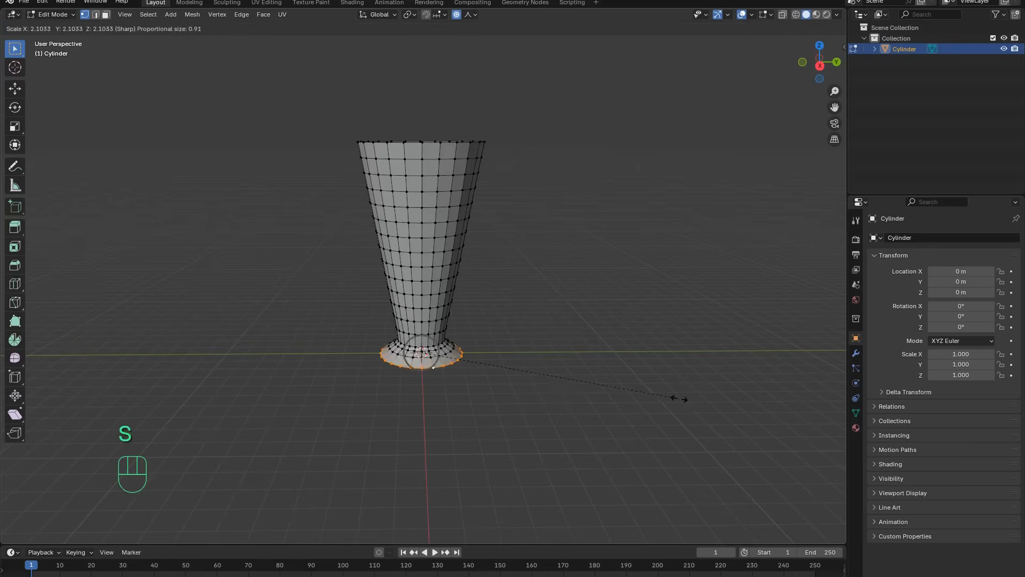
click(565, 288)
key(alt+a)
alt+click(447, 145)
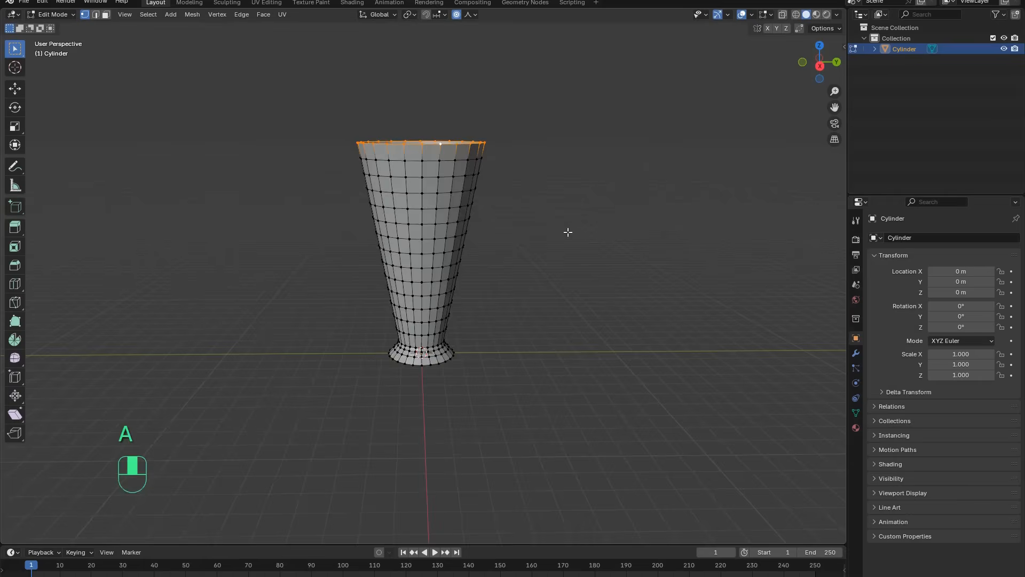
key(s)
scroll(662, 235, down, 11)
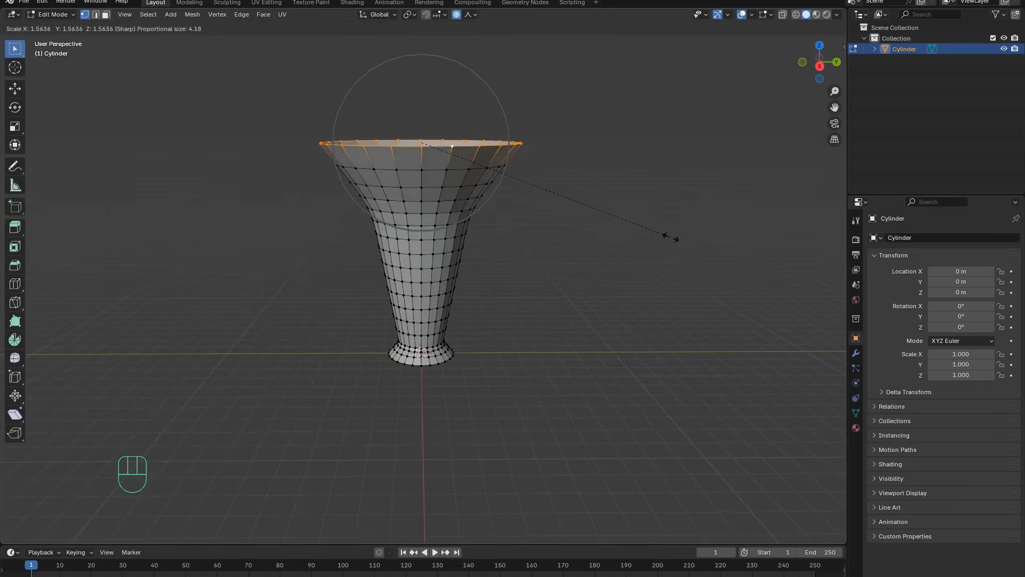
scroll(670, 237, down, 4)
key(ctrl+z)
Step: Scale the top edge loop outward about 1.53 times with Z locked, using a proportional size of 5.56 m, and clear the selection
key(s)
key(shift+z)
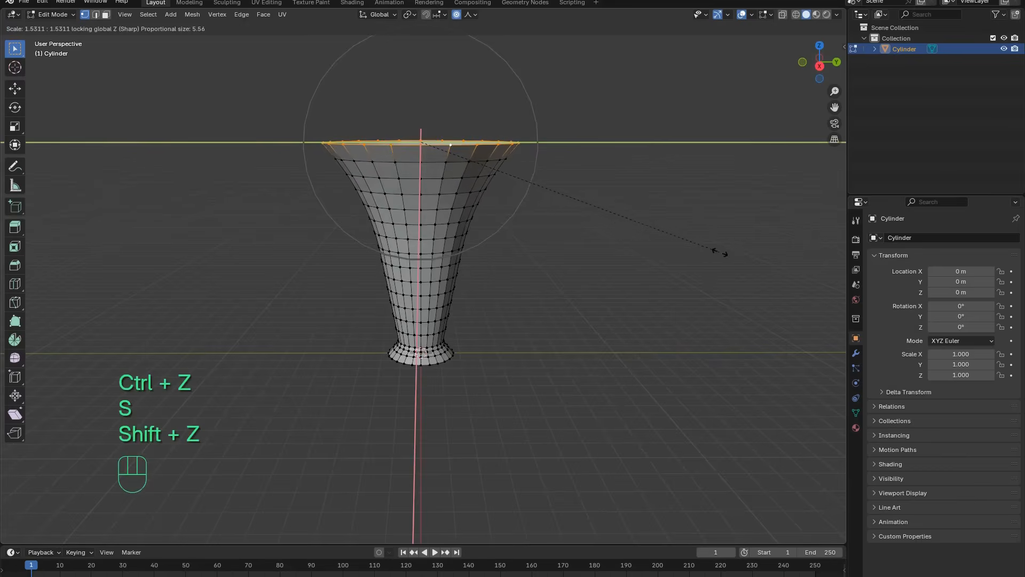
click(717, 252)
key(a)
key(a)
Step: Set the proportional editing falloff to Smooth
click(470, 15)
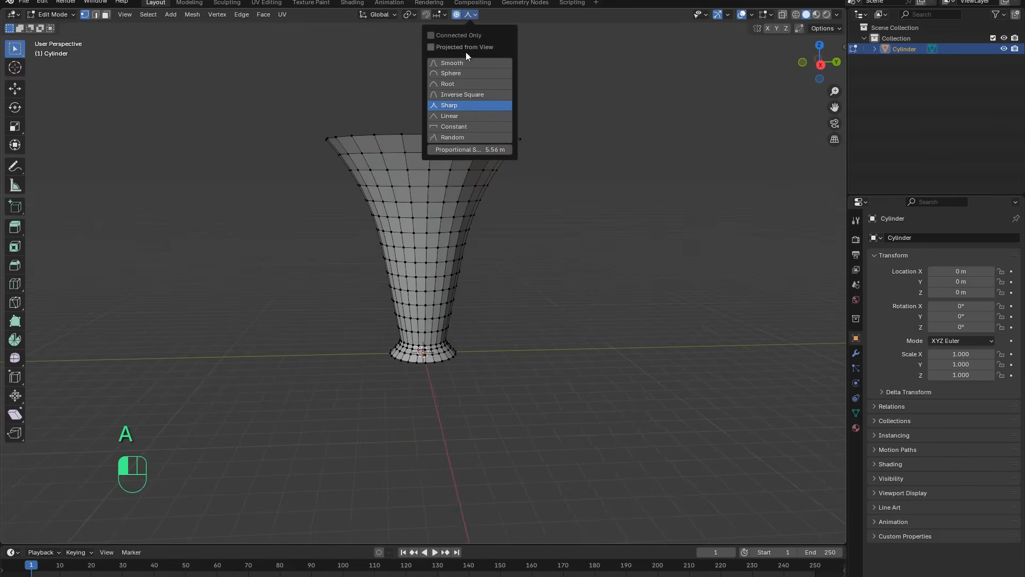
click(452, 63)
middle_drag(555, 213, 579, 235)
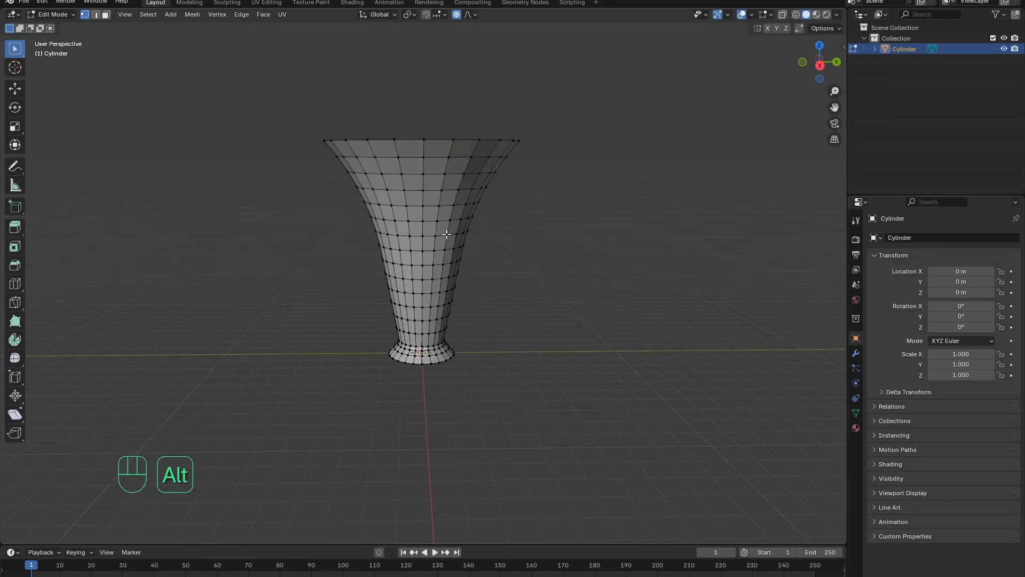
alt+click(433, 236)
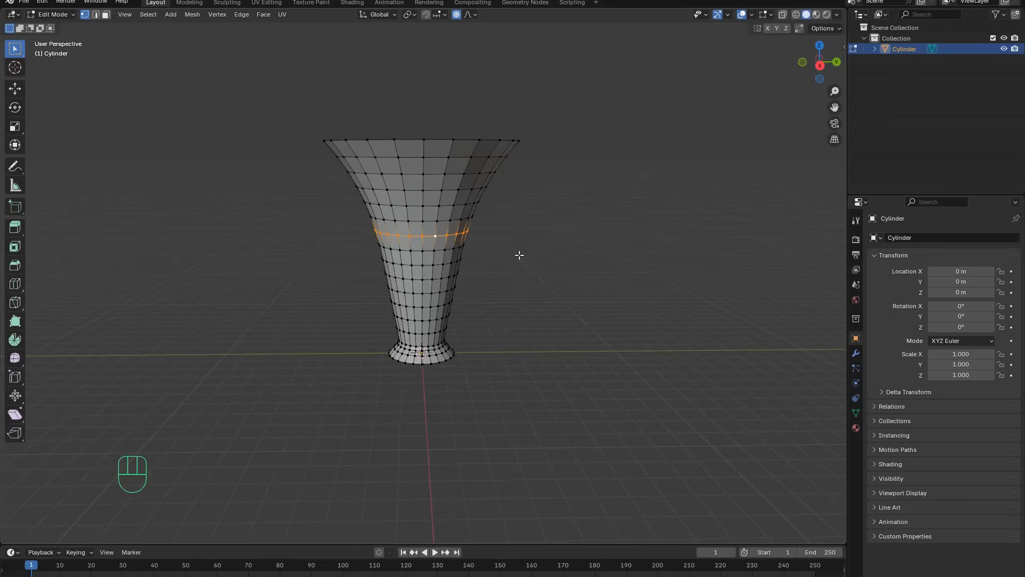
key(g)
key(Escape)
key(a)
Step: Shift an edge loop in the lower middle of the funnel horizontally towards negative Y, with a proportional size of about 2.6 m
alt+click(451, 271)
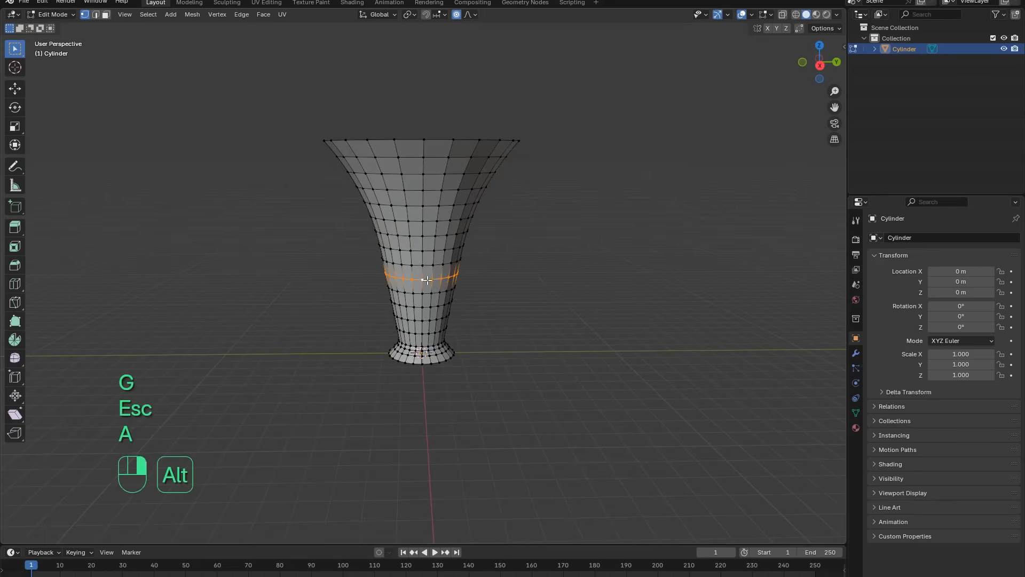
key(g)
key(shift+z)
scroll(513, 307, up, 4)
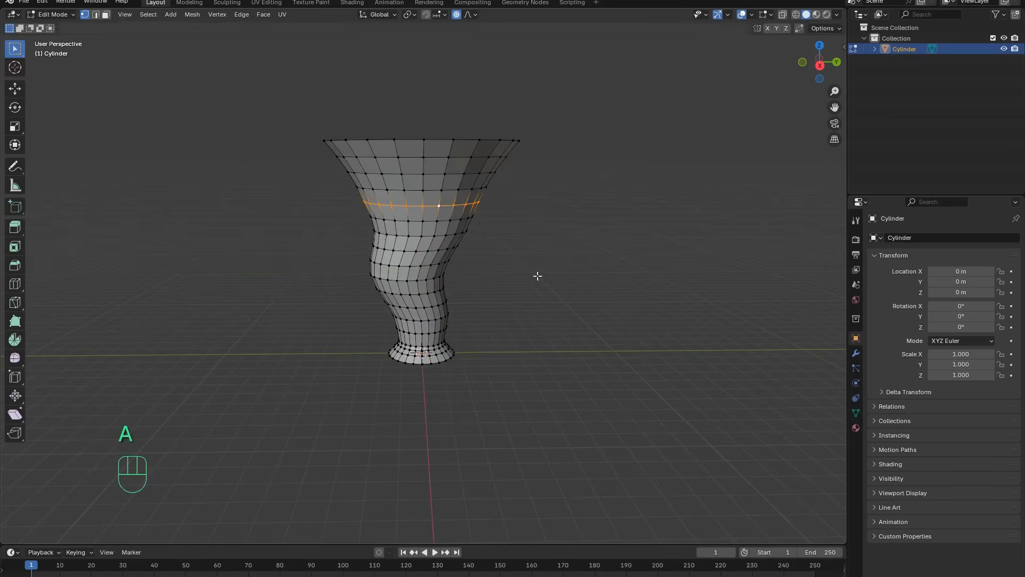
Step: Shift the selected edge loop in the funnel's upper part horizontally towards positive Y, and clear the selection
key(g)
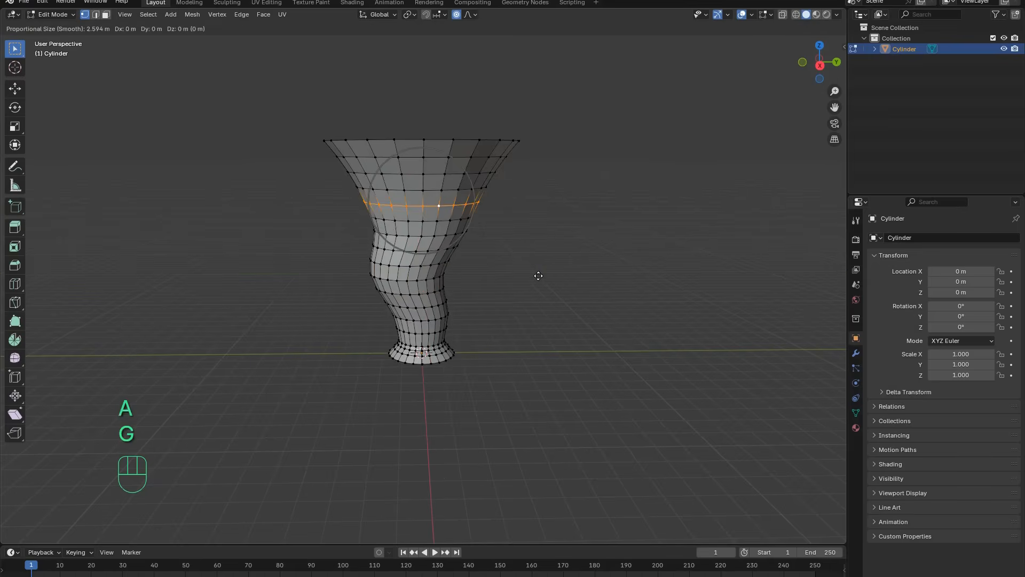
key(shift+z)
click(547, 271)
key(a)
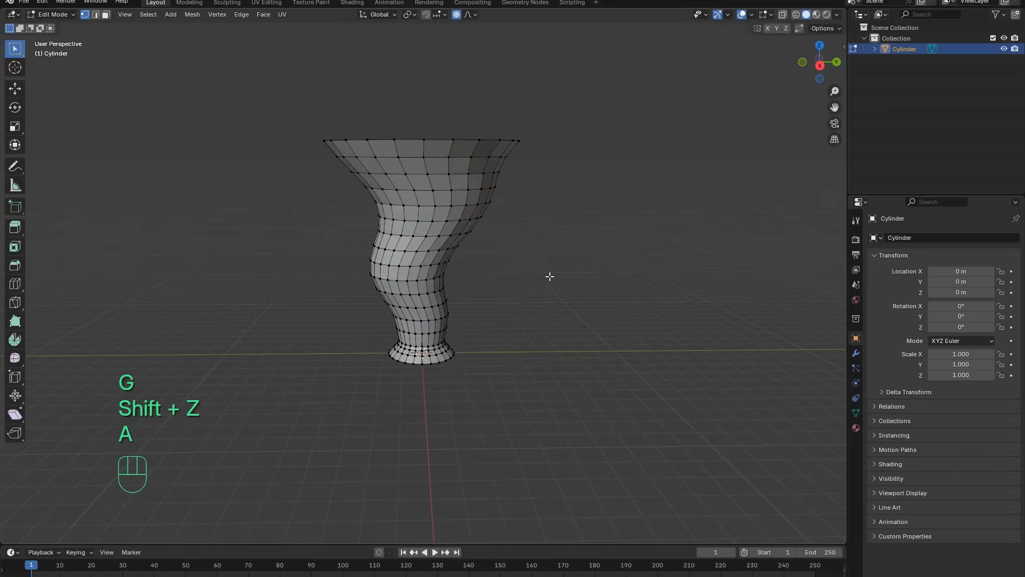
Step: Check the funnel from the side in Object Mode and shift its upper edge loop about 0.5 m towards negative X
key(Tab)
middle_drag(548, 277, 499, 344)
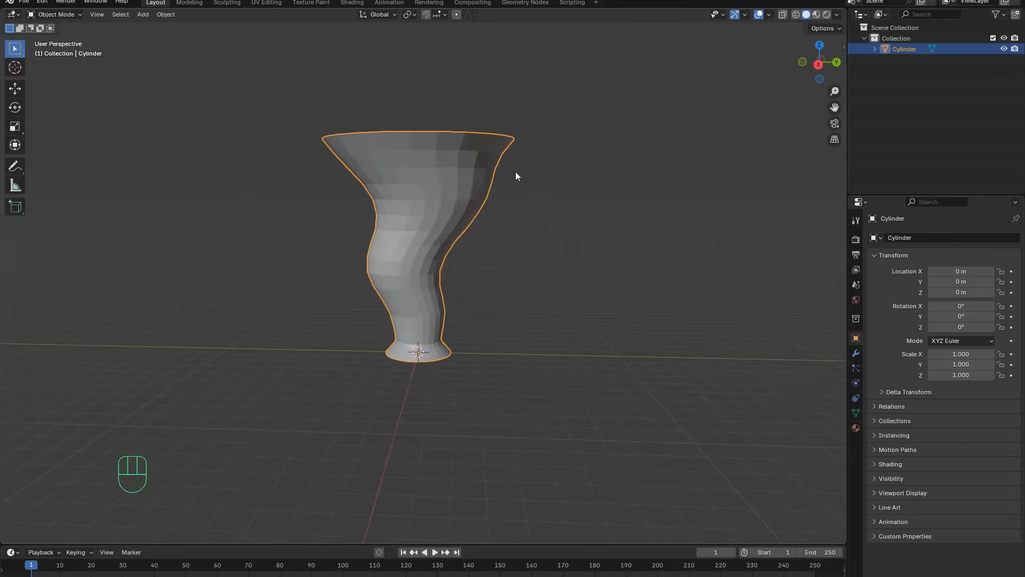
middle_drag(549, 209, 441, 211)
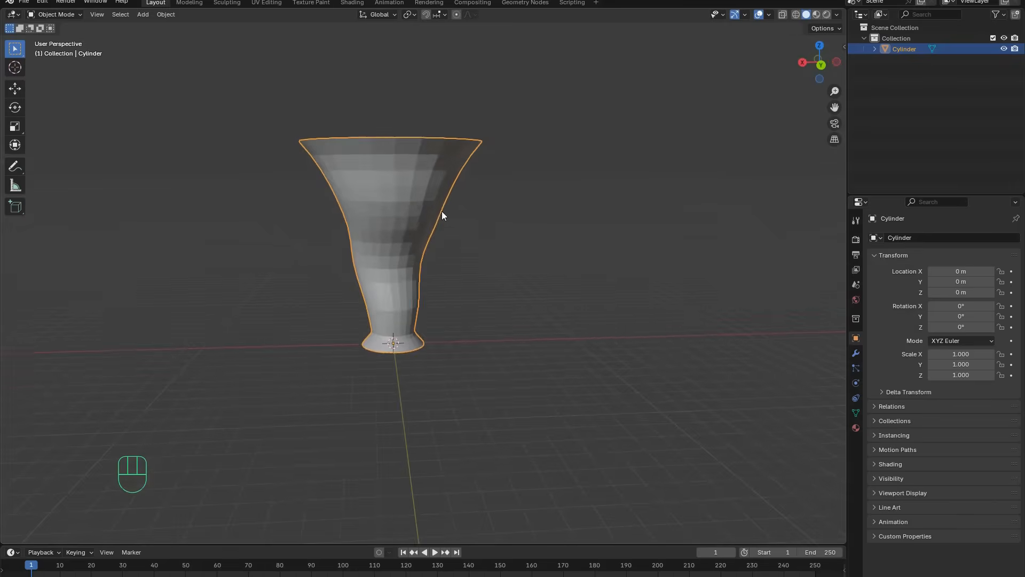
key(Tab)
alt+click(415, 202)
key(g)
key(x)
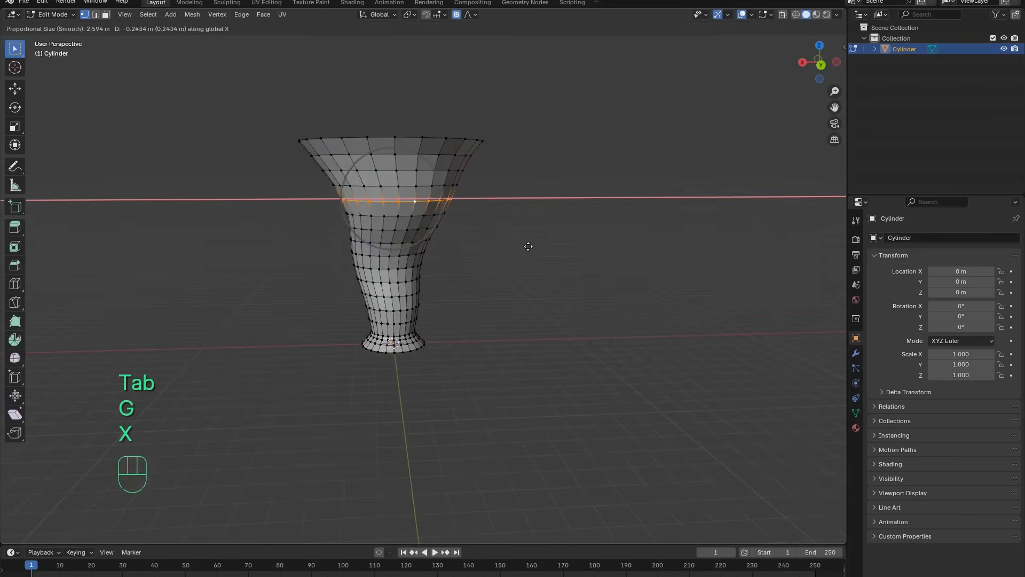
click(532, 247)
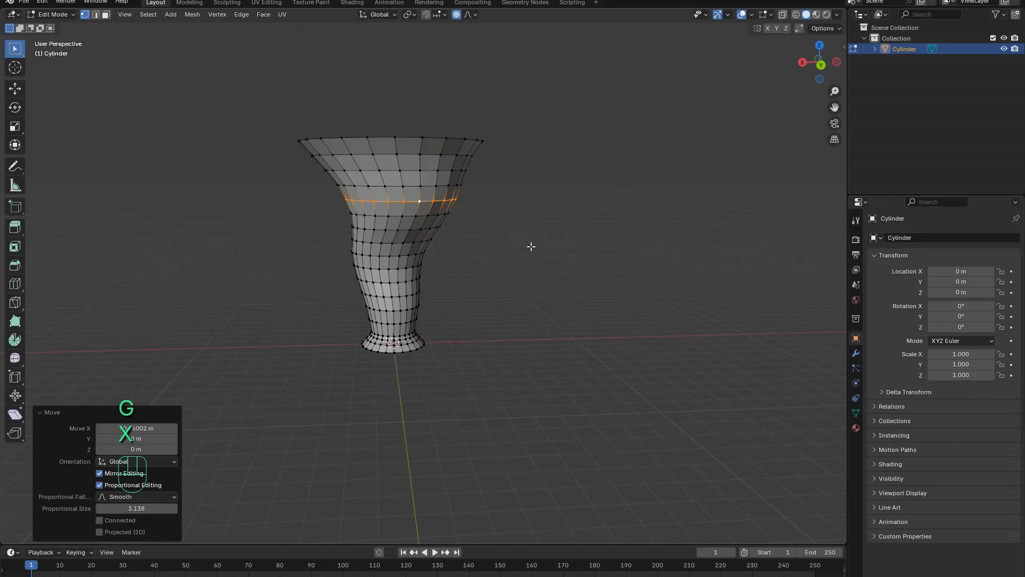
Step: Shift an edge loop just below the funnel's mid-height along the X axis, with a proportional size of about 3.14 m
alt+click(397, 268)
key(g)
key(z)
key(x)
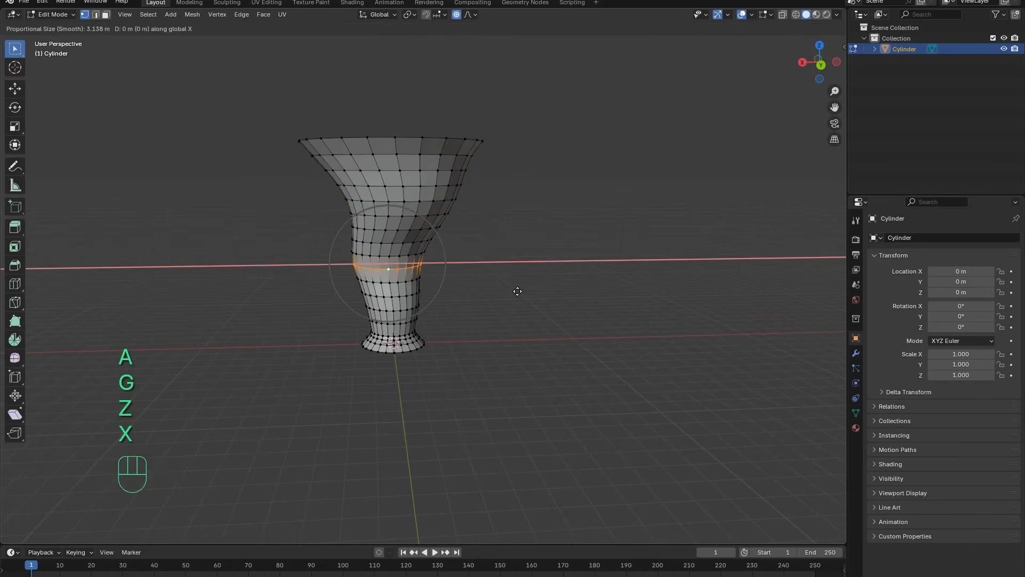
click(513, 291)
middle_drag(513, 291, 609, 309)
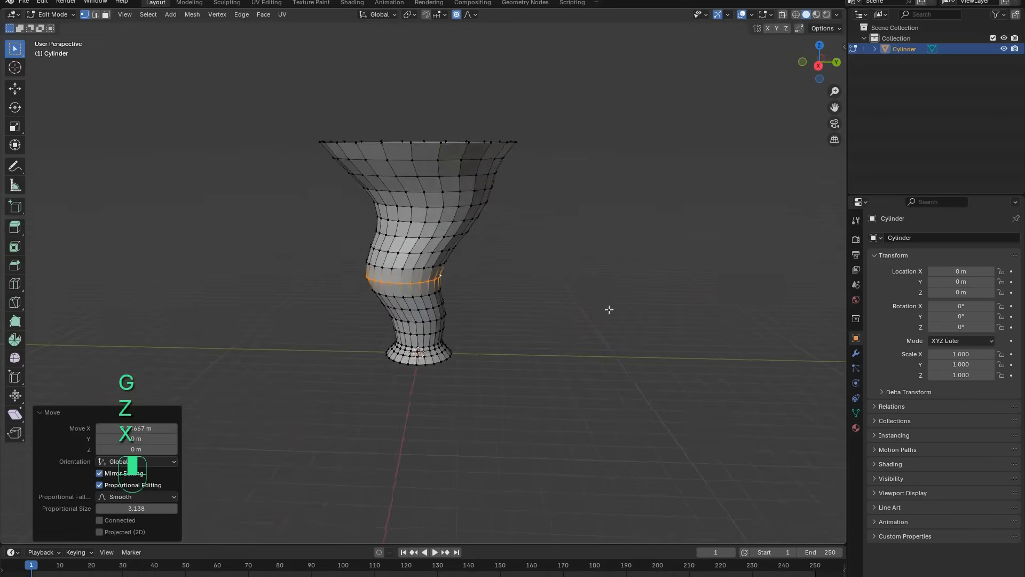
Step: Return to Object Mode and shade the funnel smooth
key(a)
key(Tab)
key(w)
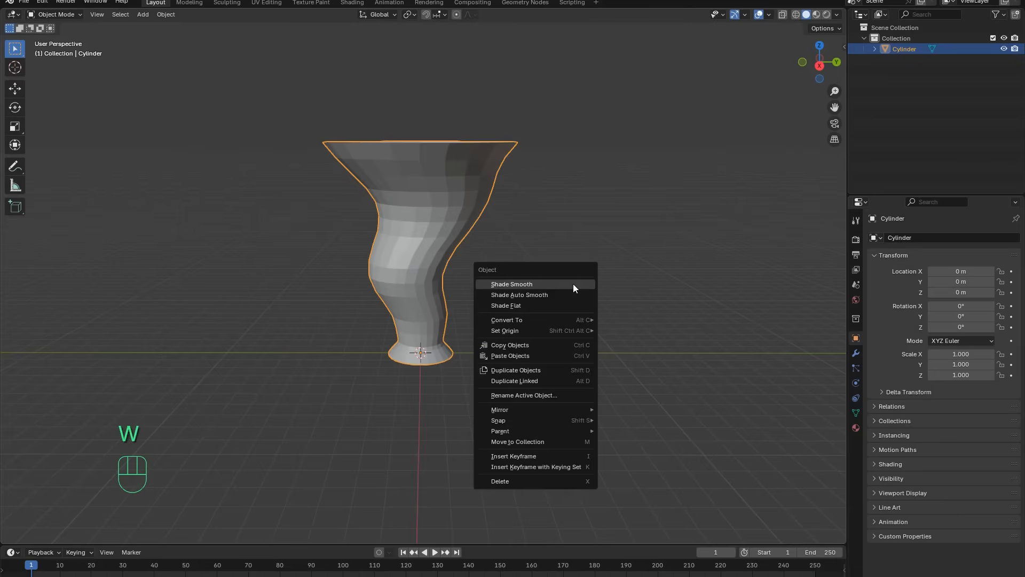
click(573, 288)
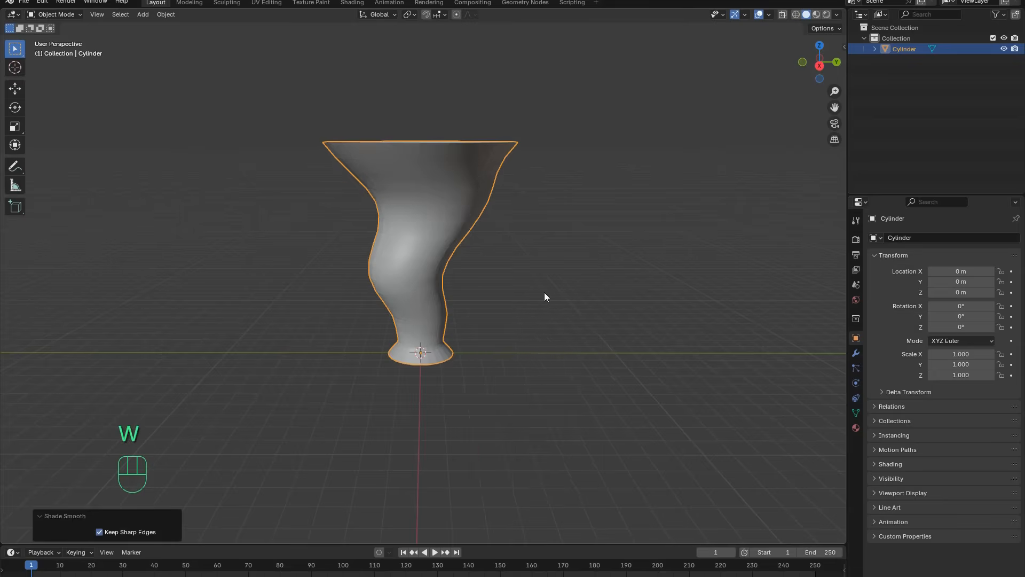
Step: Twist the funnel by repeatedly rotating its top rim around Z with proportional sizes of about 10.8 and 5.05, and return to Object Mode
key(Tab)
alt+right_click(458, 145)
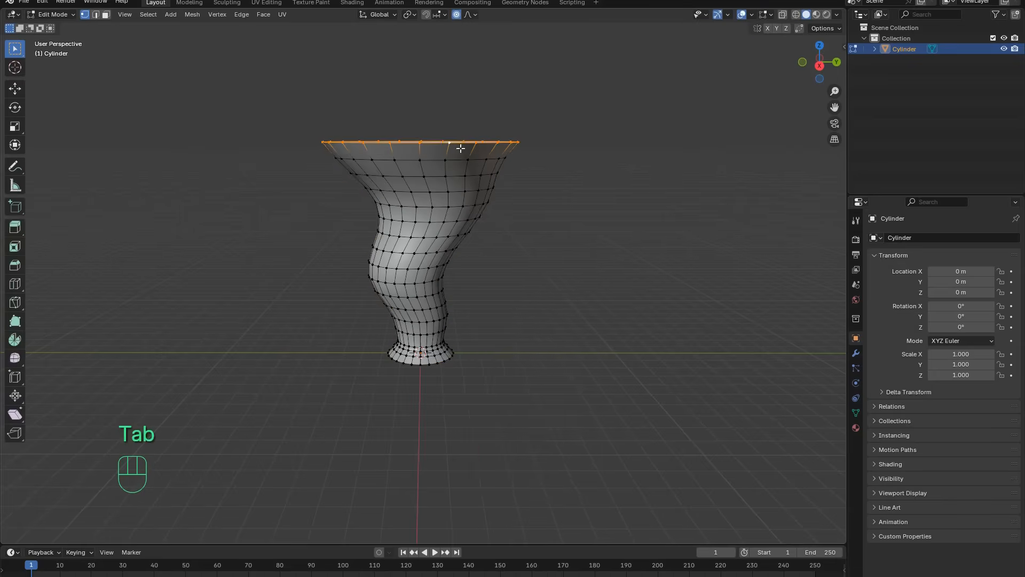
middle_drag(543, 211, 476, 195)
key(r)
key(z)
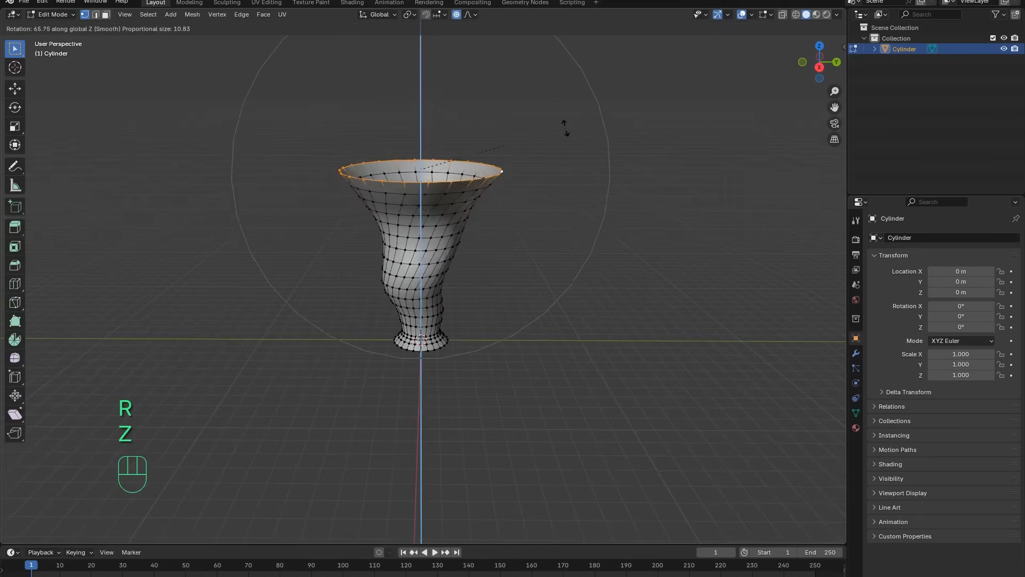
scroll(406, 63, down, 2)
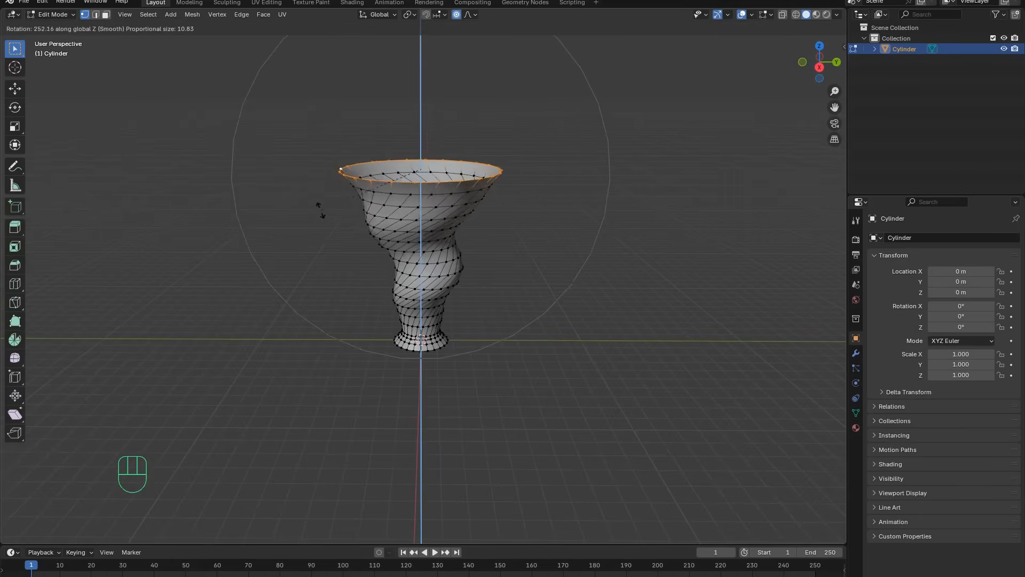
scroll(336, 229, down, 2)
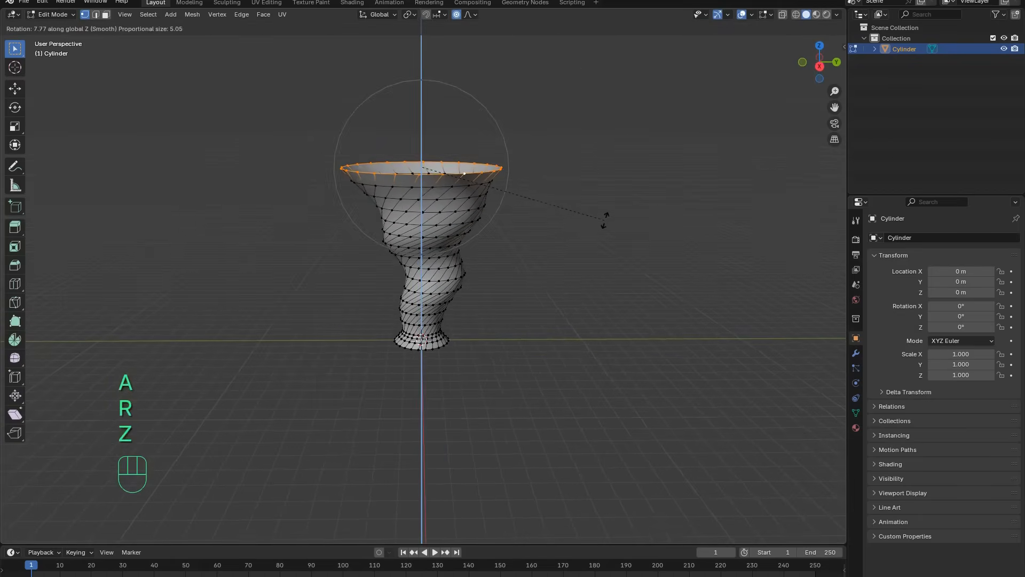
click(605, 219)
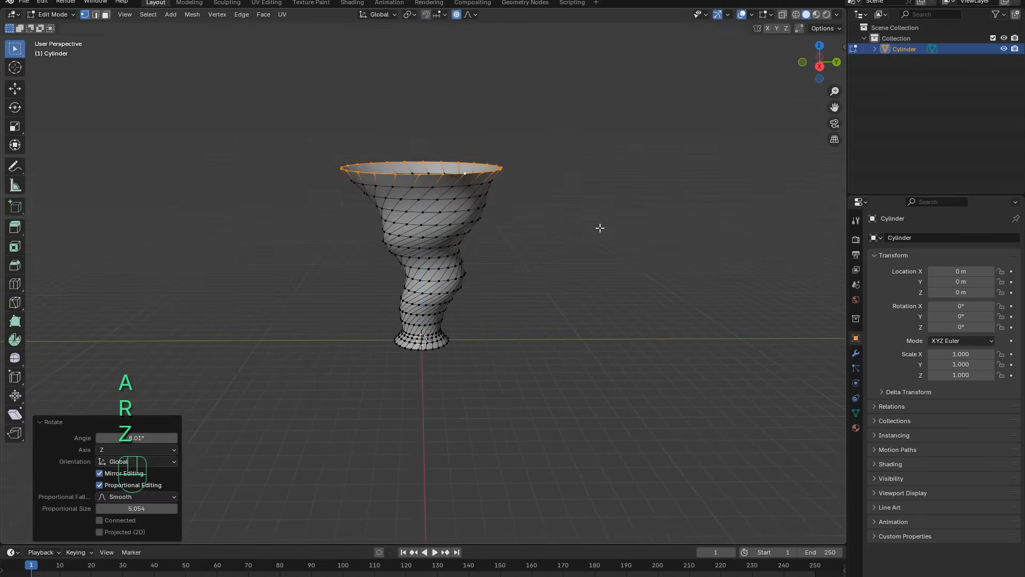
key(a)
key(Tab)
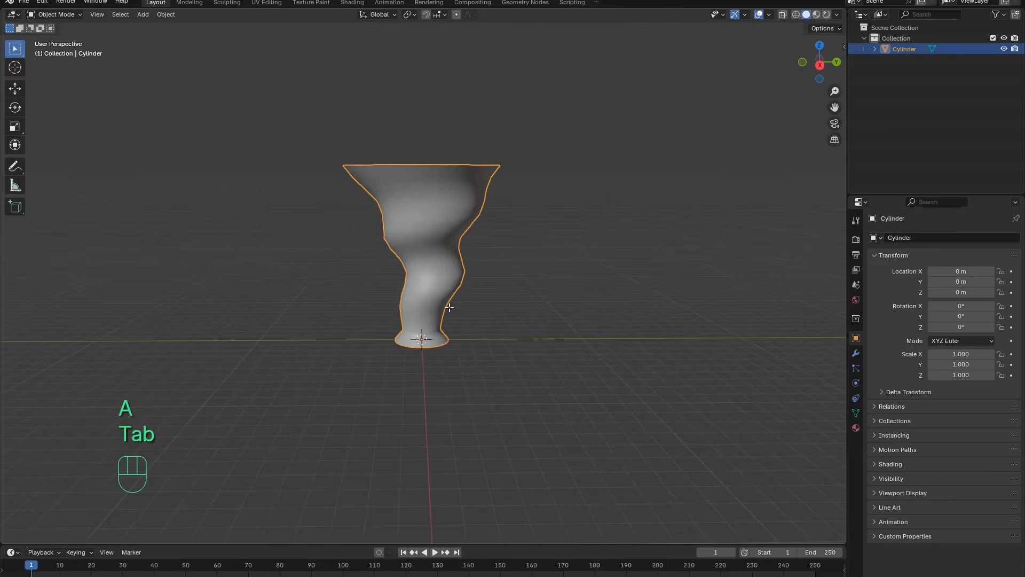
key(Tab)
key(Tab)
key(r)
key(z)
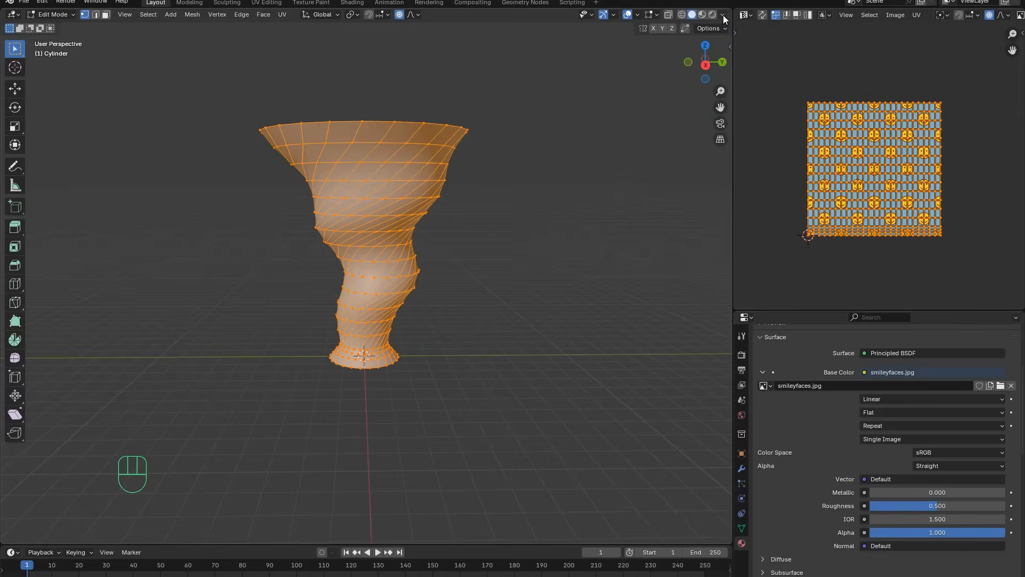
Step: Set the viewport shading to Flat lighting with Texture color for the smiley-face material
click(723, 15)
click(749, 66)
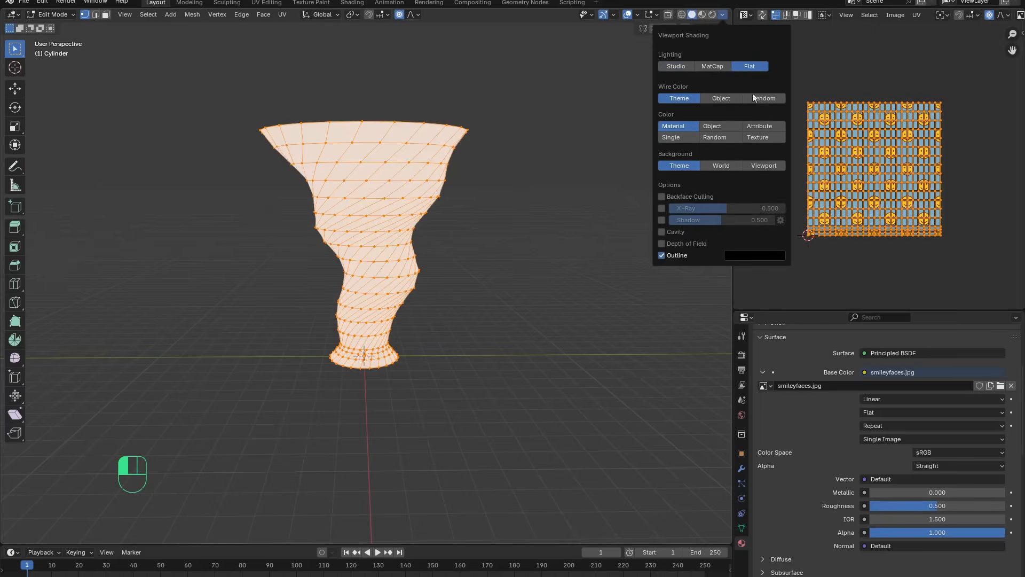
click(758, 136)
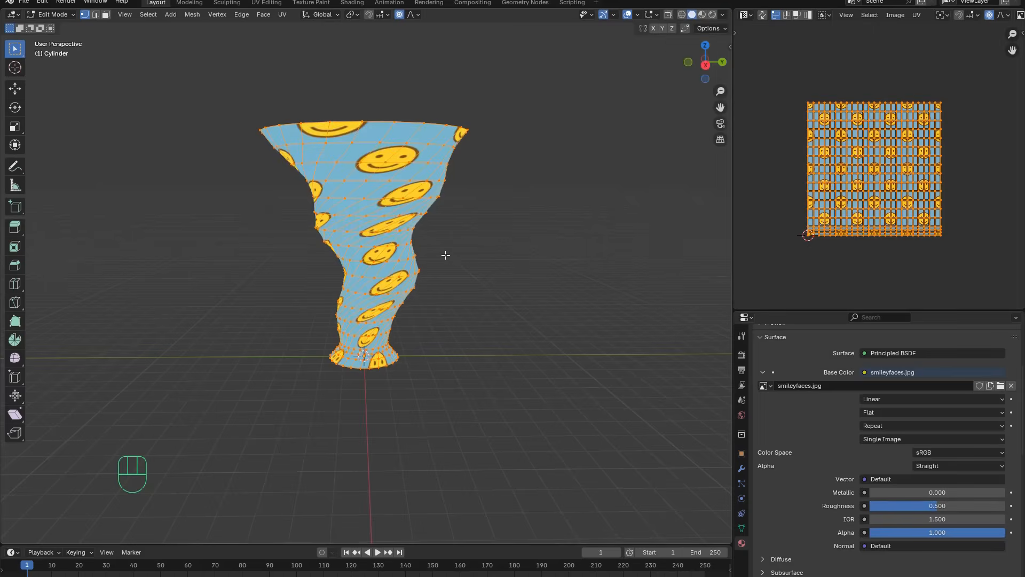
Step: Try sliding all the UVs over the smiley-face image along Y and X, cancel both moves and leave Edit Mode
key(alt+a)
scroll(855, 221, up, 2)
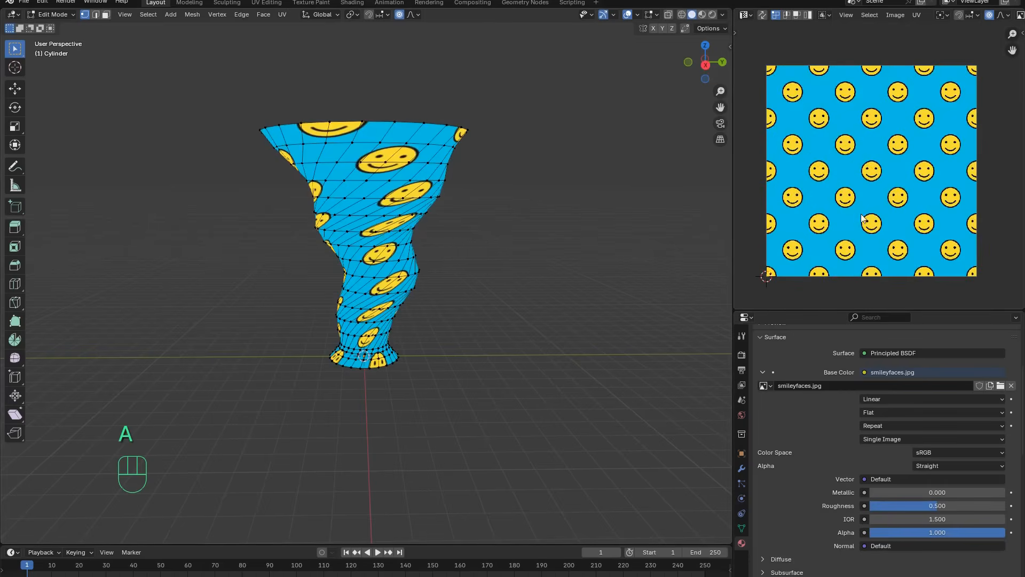
key(a)
key(g)
key(y)
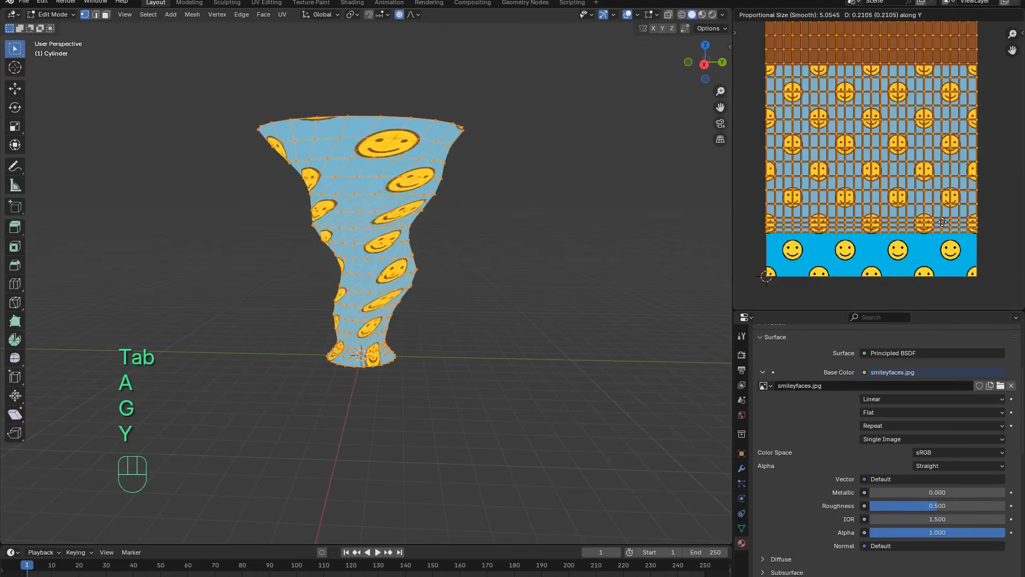
key(Escape)
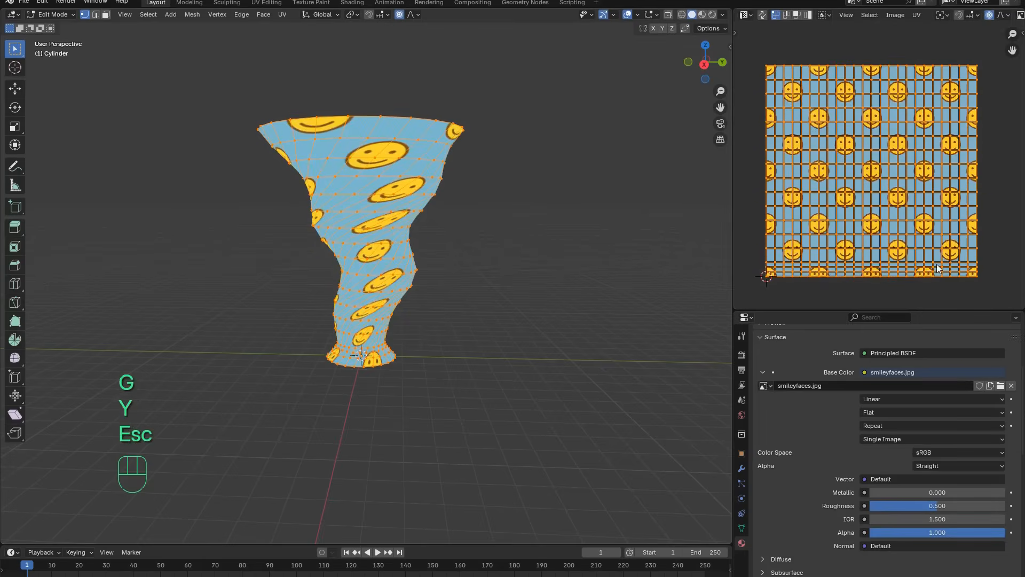
key(g)
key(x)
key(Escape)
key(Tab)
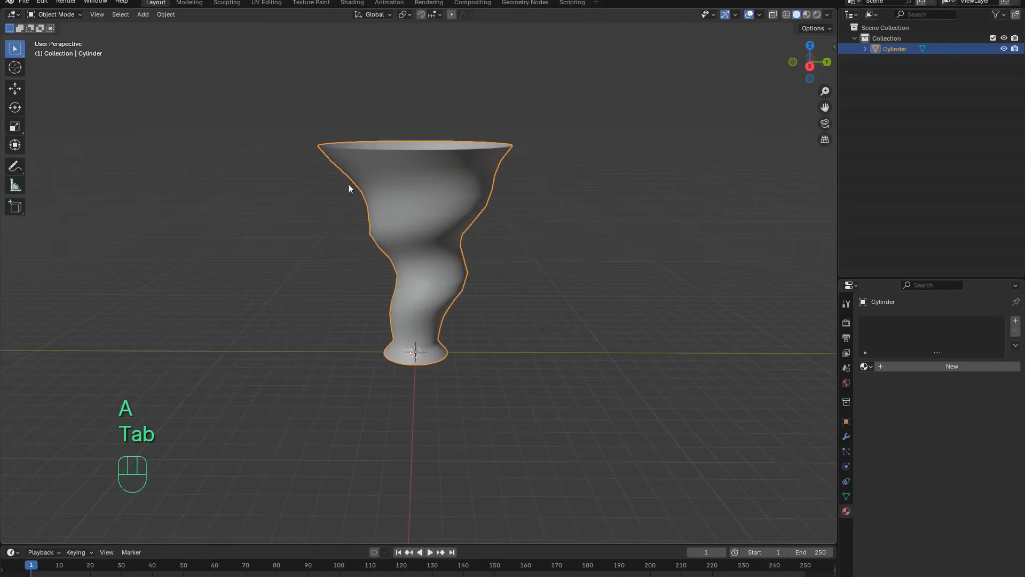
Step: Export the twisted funnel as a Wavefront OBJ file named sm_tornado
click(24, 2)
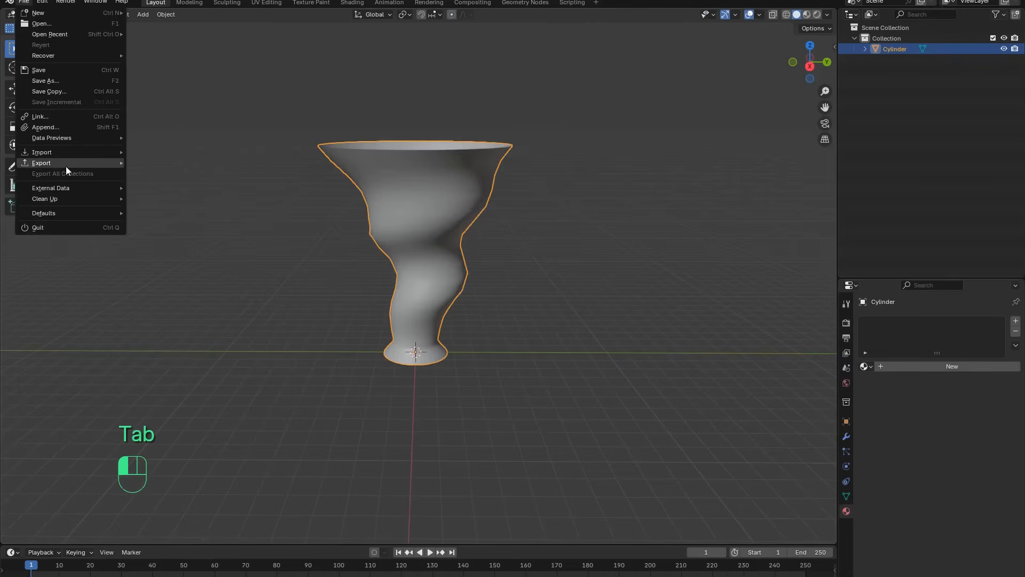
mouse_move(66, 165)
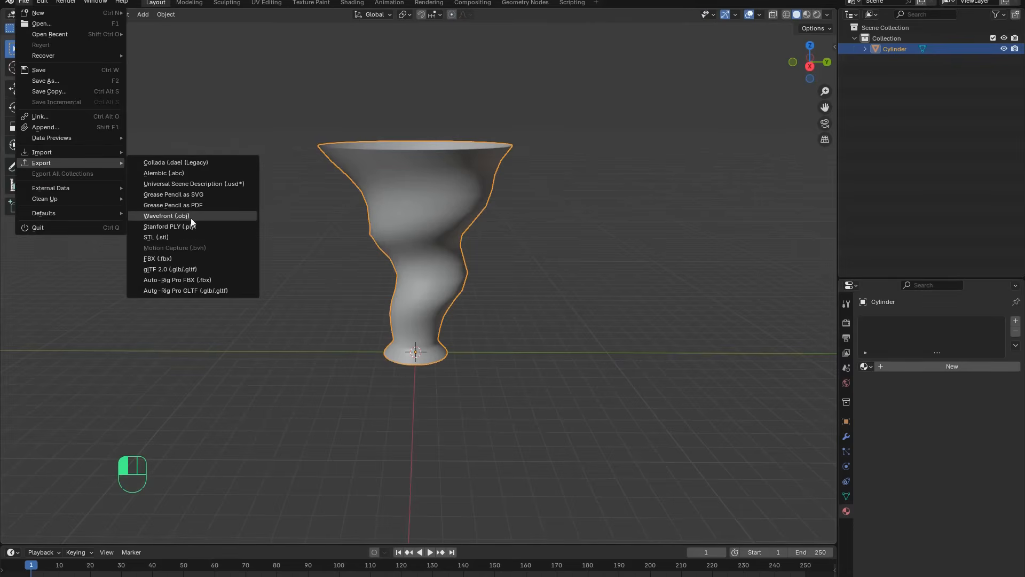
click(190, 217)
text(sm_tornad)
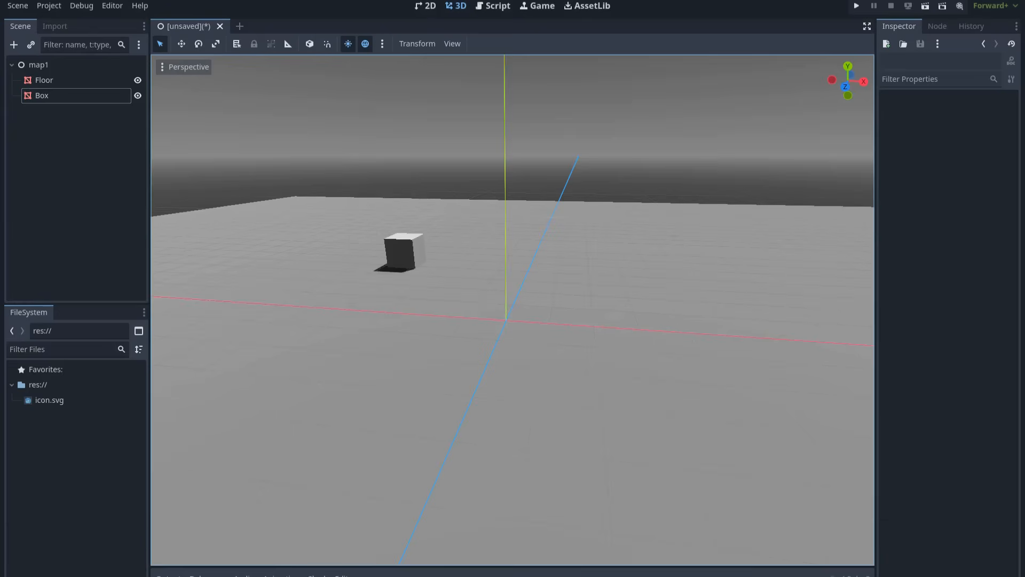
Step: Switch to Godot and import sm_tornado.obj, T_NHU85.png, T_Noise1_tiled.png and T_VFX_WindNoise1.png into the project's res:// folder
drag(626, 574, 529, 216)
drag(481, 398, 92, 440)
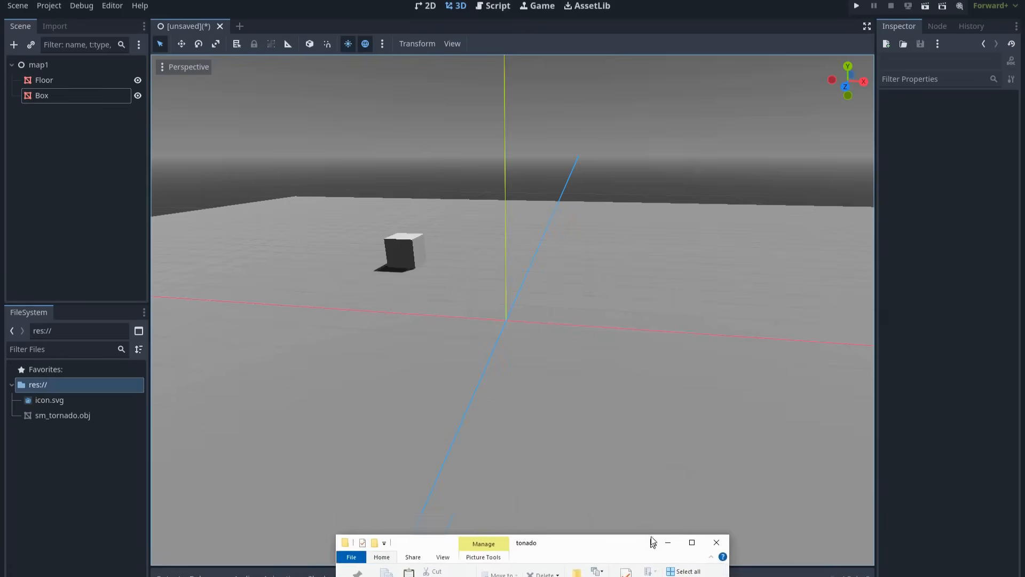
drag(652, 543, 614, 202)
drag(577, 396, 164, 453)
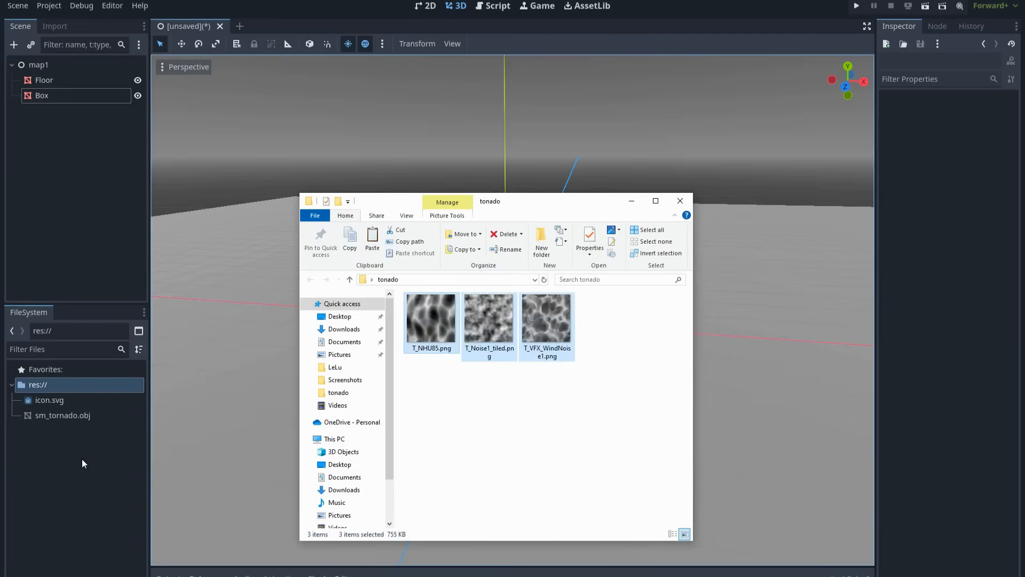
drag(82, 460, 82, 459)
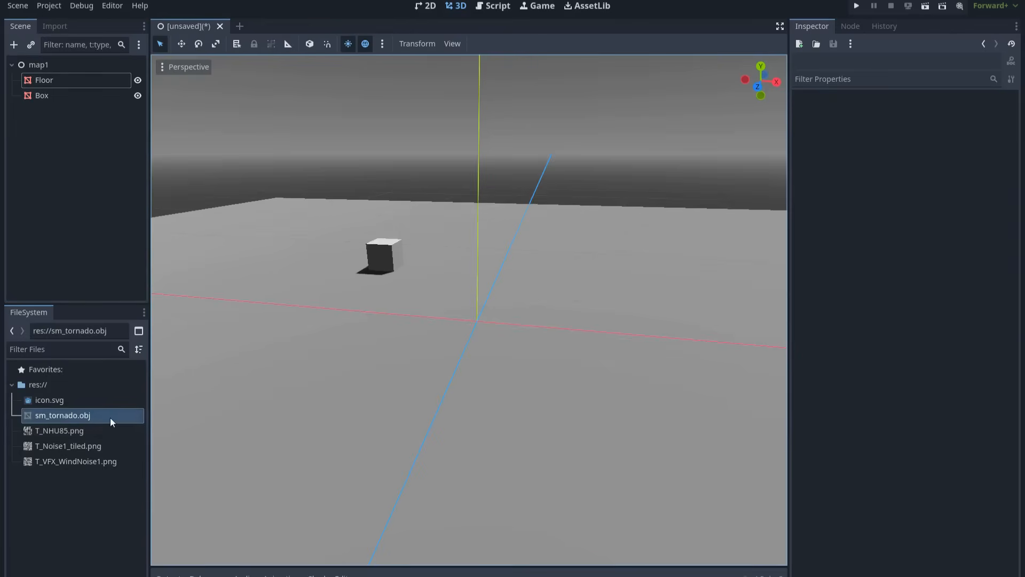
Step: Add the sm_tornado.obj mesh to the map1 scene and set its Cast Shadow option to Off
drag(110, 417, 92, 119)
click(92, 116)
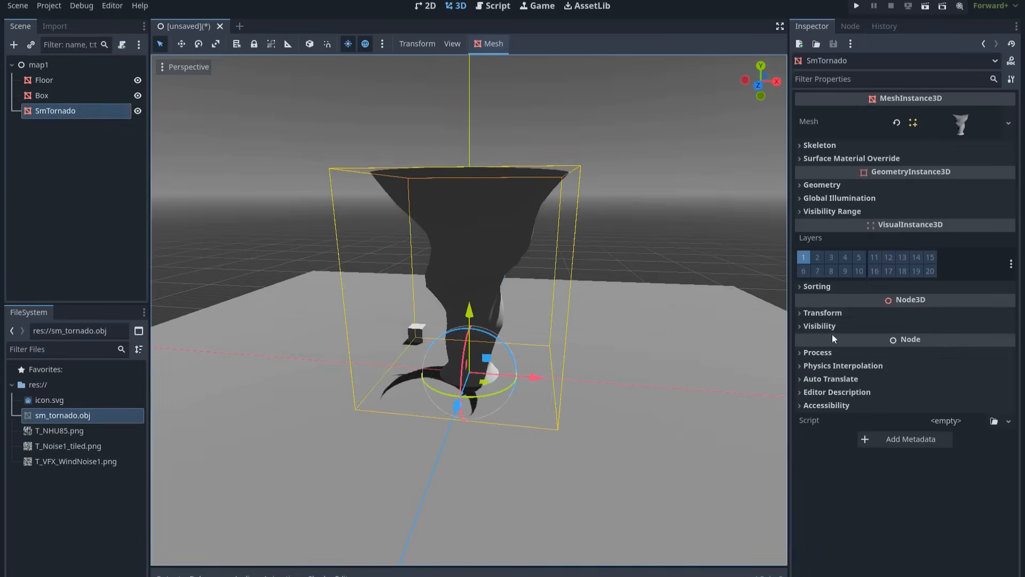
click(895, 184)
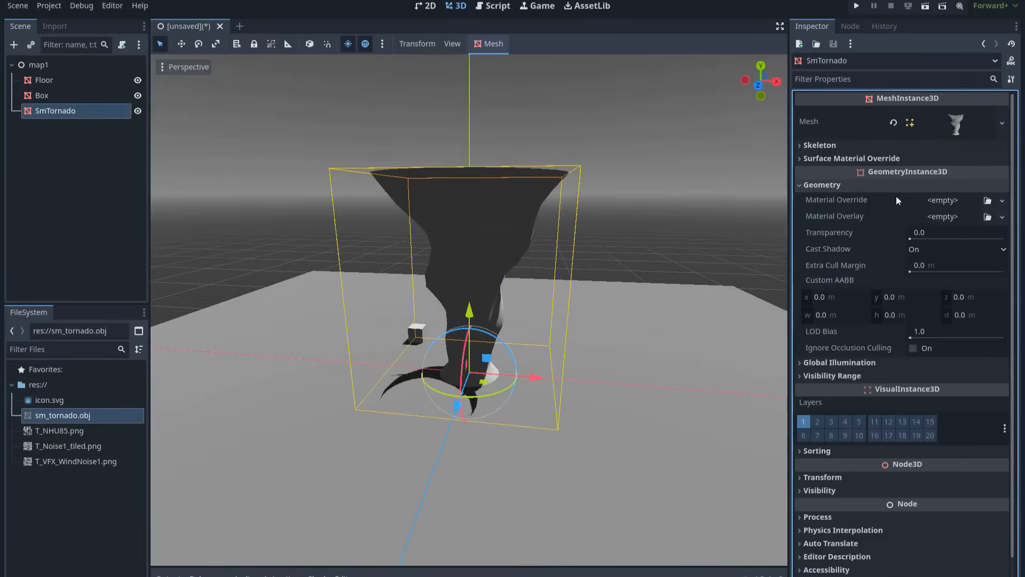
click(929, 251)
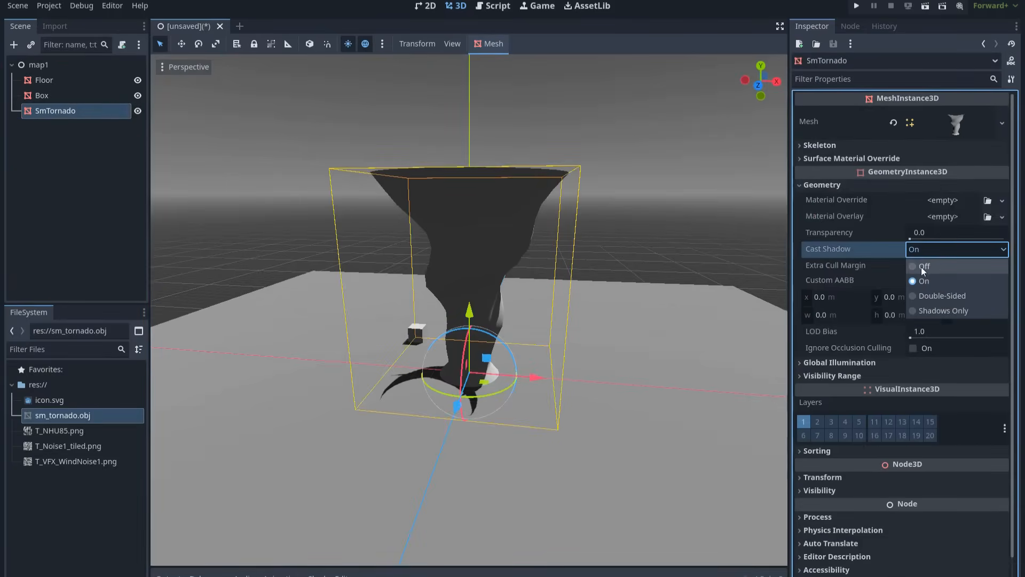
click(922, 266)
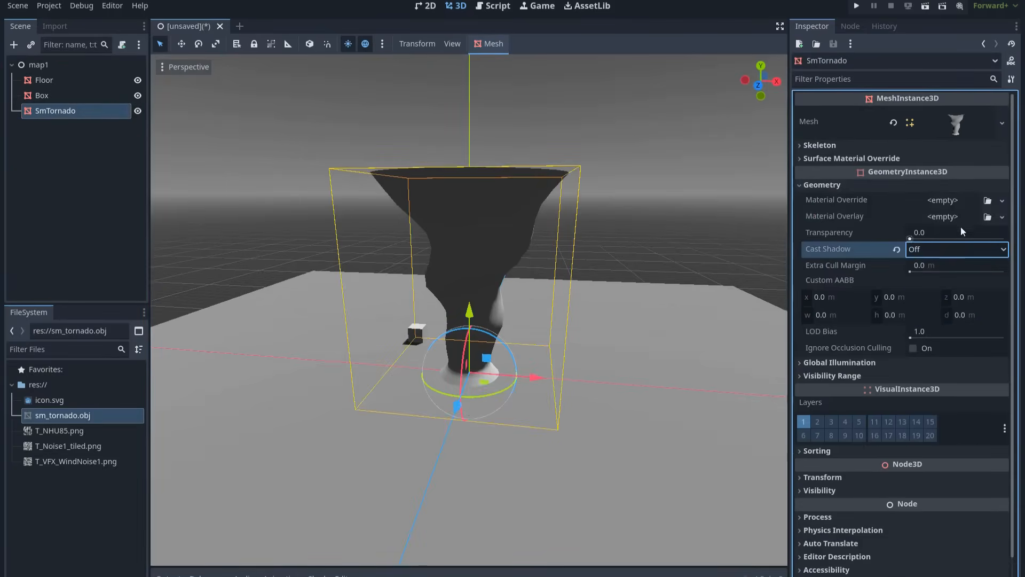
Step: Give the tornado mesh a ShaderMaterial as Material Override and create a Spatial VisualShader for it at res://s_tornado.tres
click(958, 202)
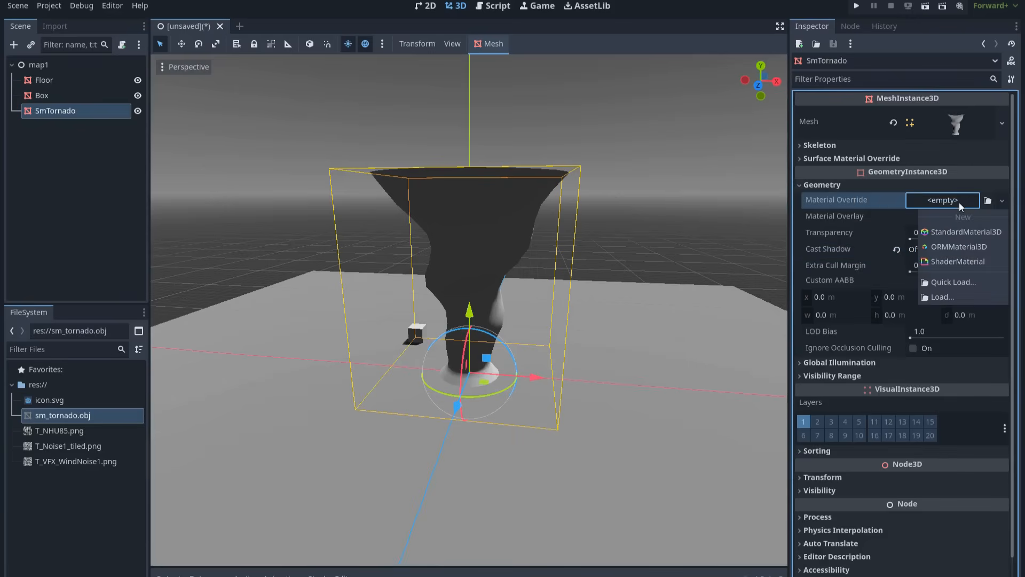
click(955, 264)
click(948, 316)
click(964, 331)
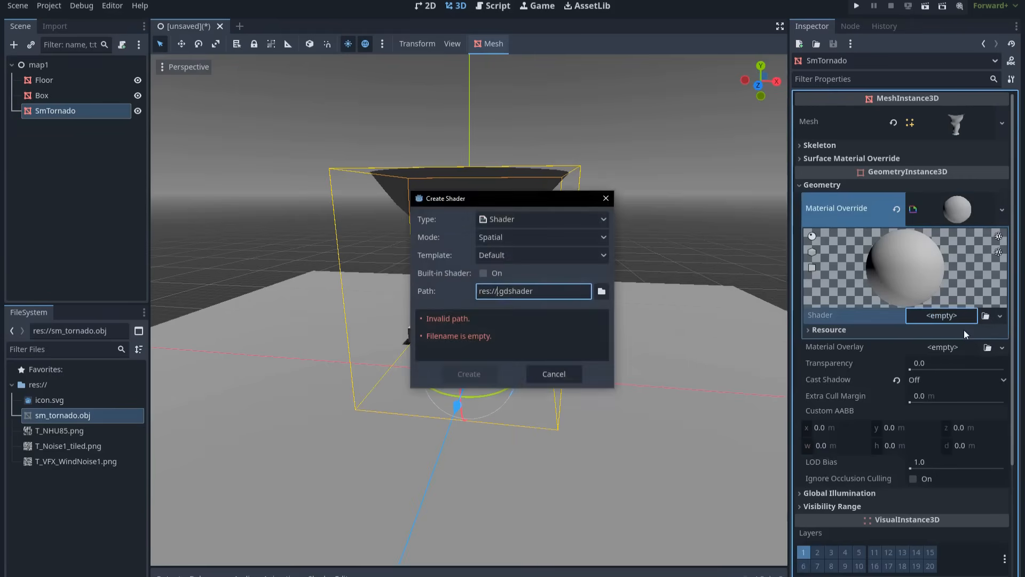
click(528, 222)
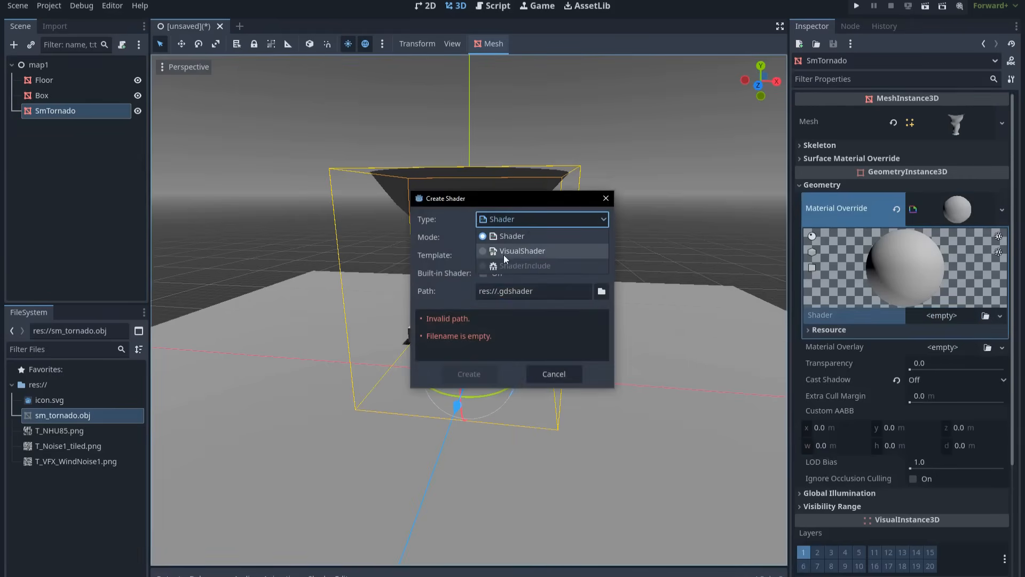
click(517, 251)
click(498, 292)
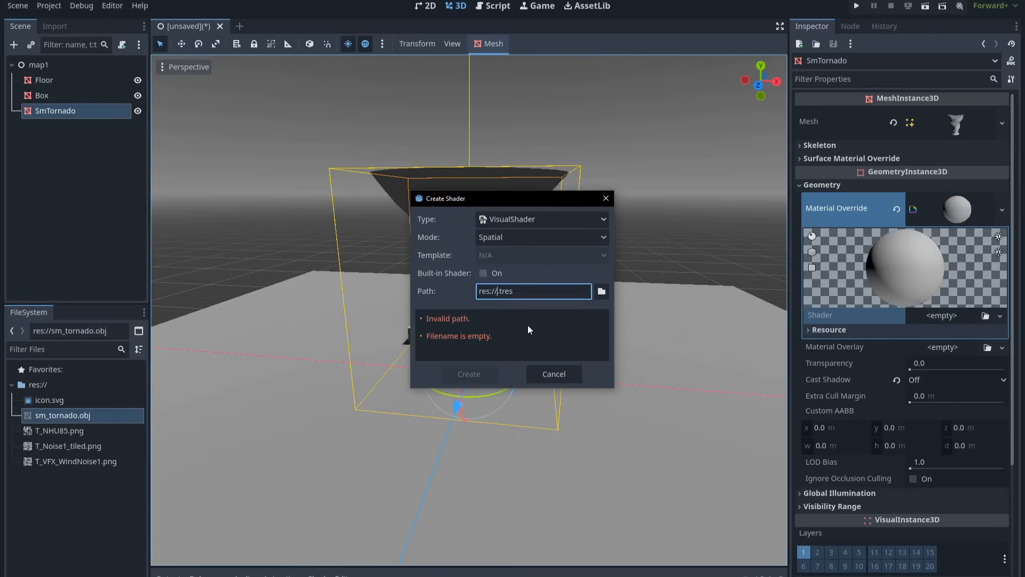
text(s_)
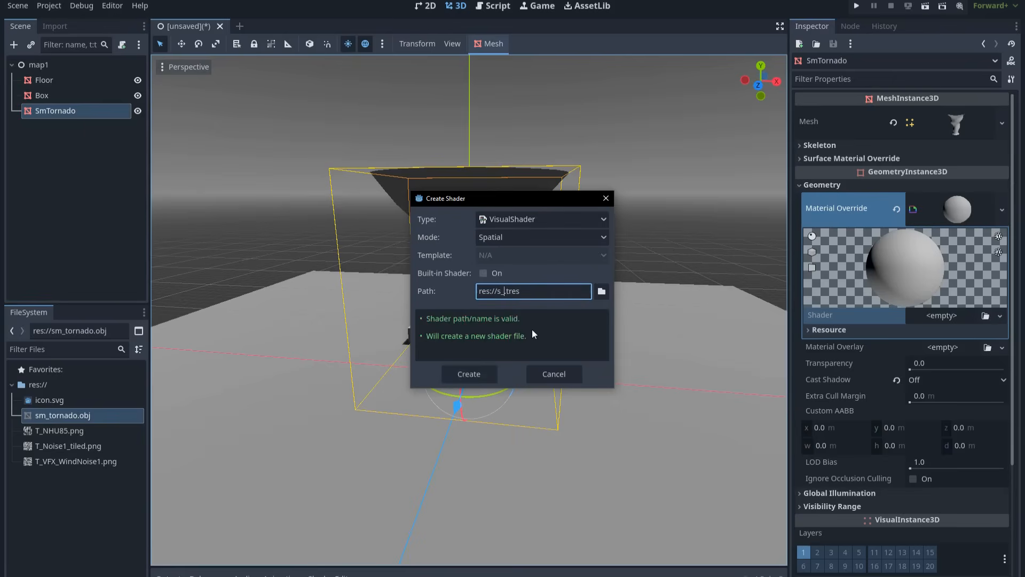
text(tornado)
click(488, 370)
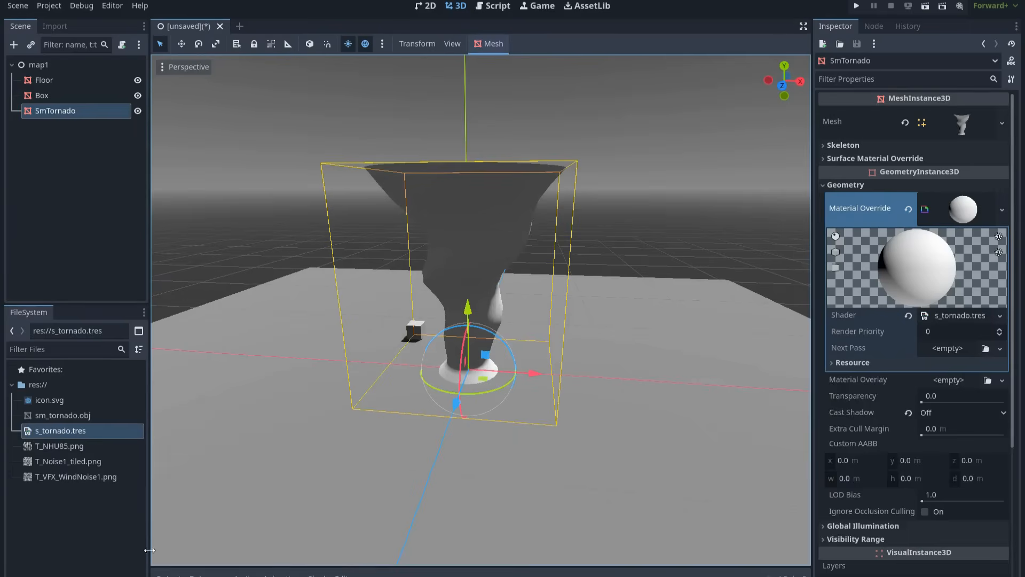
Step: Open the s_tornado.tres visual shader for editing and enlarge the shader editor's graph area
double_click(77, 434)
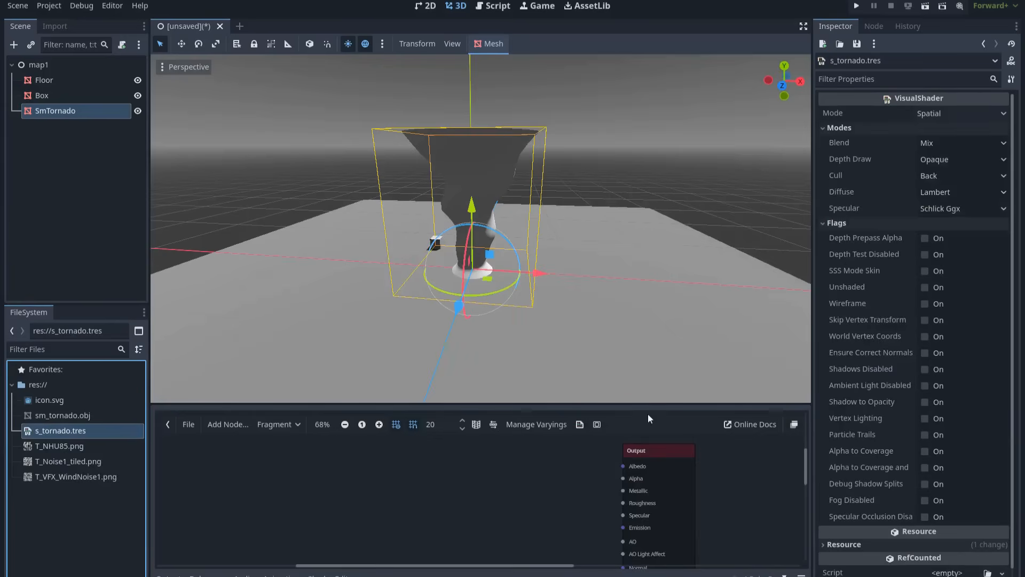
drag(648, 404, 649, 332)
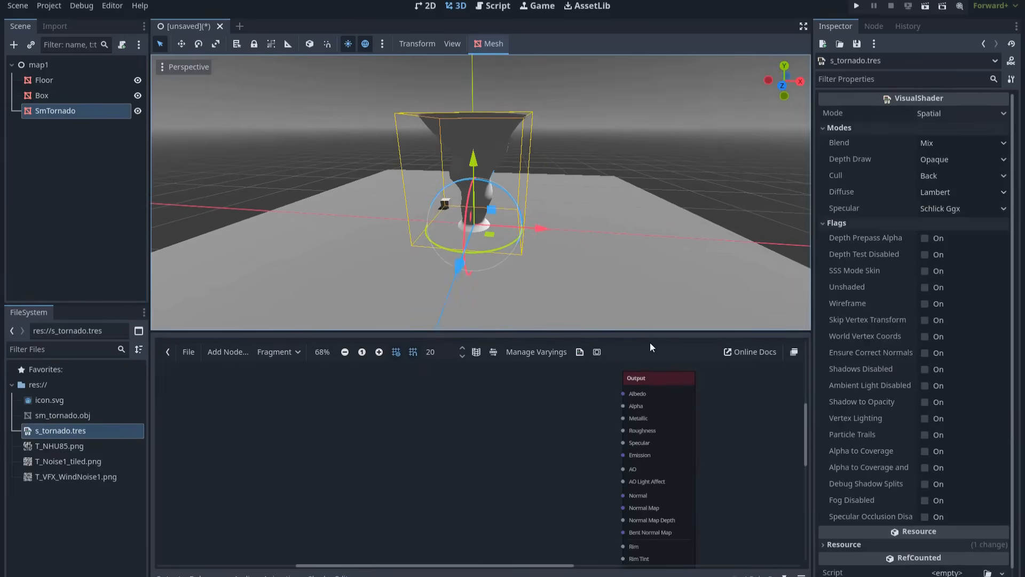
Step: Turn on the Unshaded flag of the tornado shader and set its Cull mode to Disabled
click(924, 288)
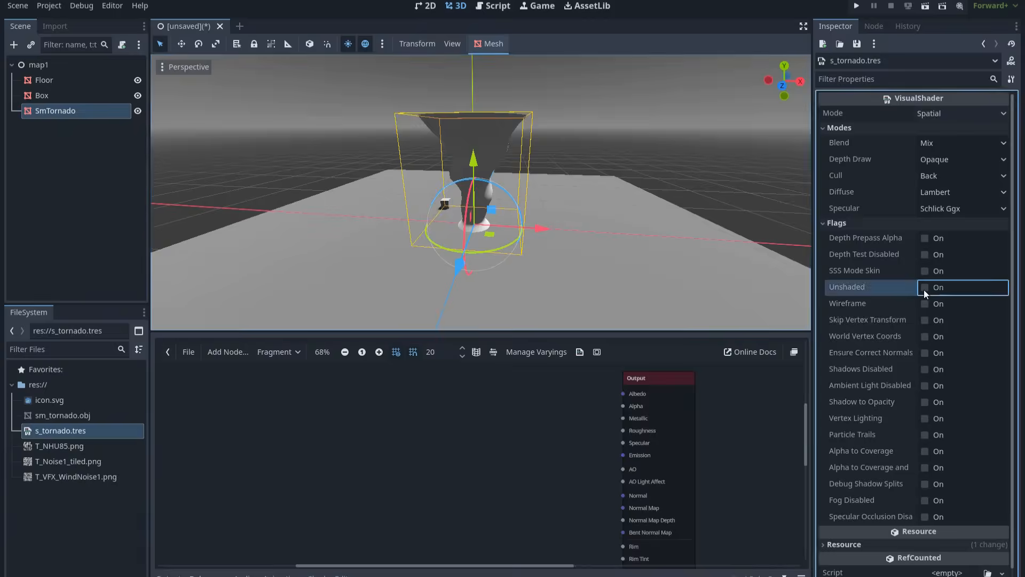
click(931, 178)
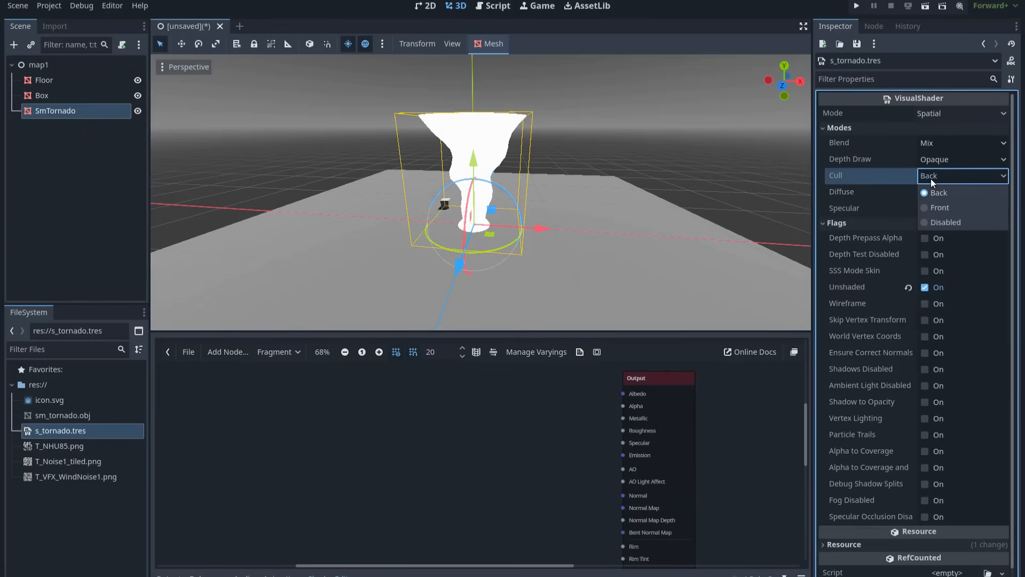
click(938, 224)
middle_drag(581, 185, 568, 270)
middle_drag(583, 224, 587, 197)
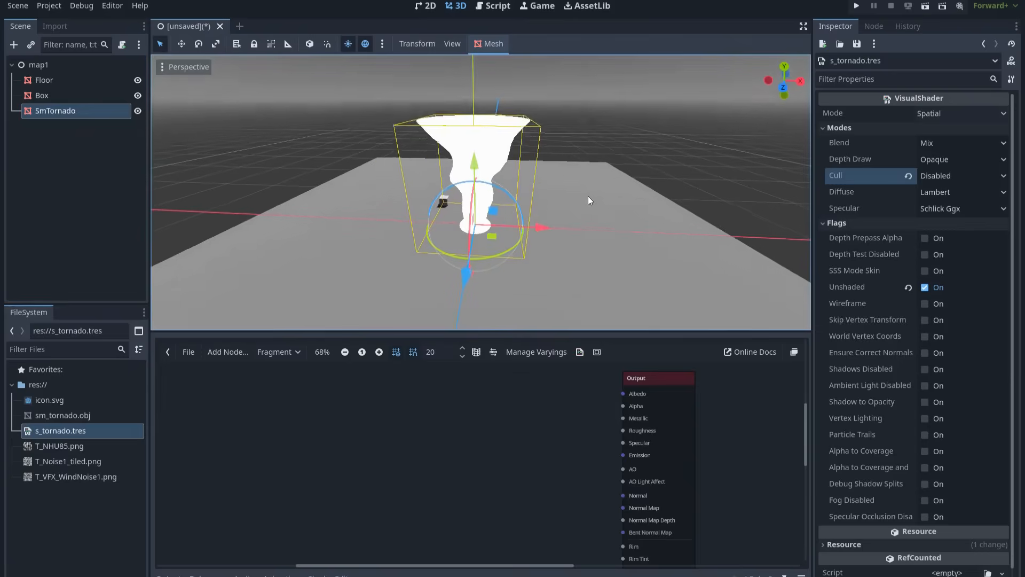
Step: Add a Texture2DParameter node to the shader graph and name it Base_Texture
middle_drag(510, 447, 469, 434)
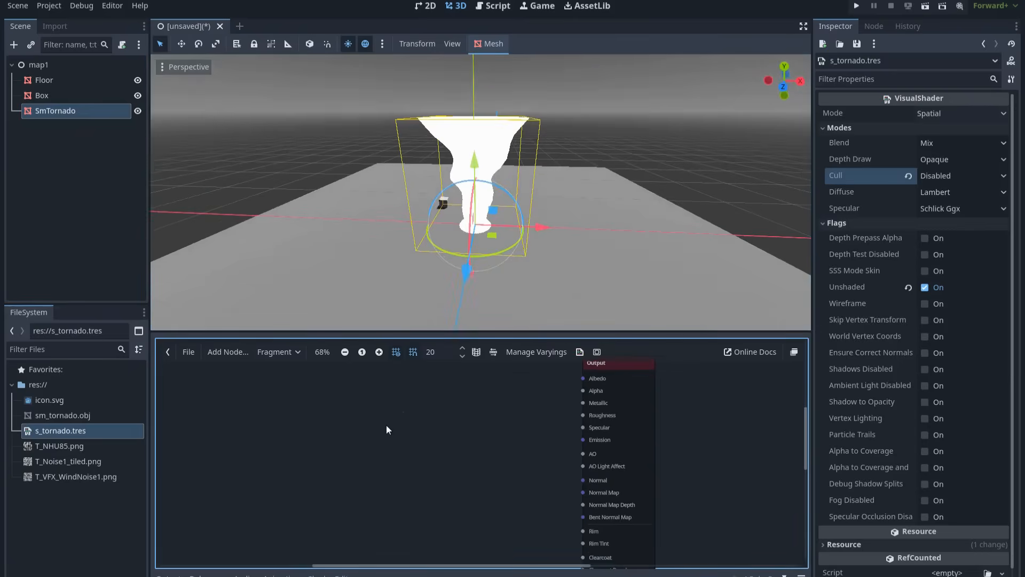
right_click(371, 421)
text(texture2d)
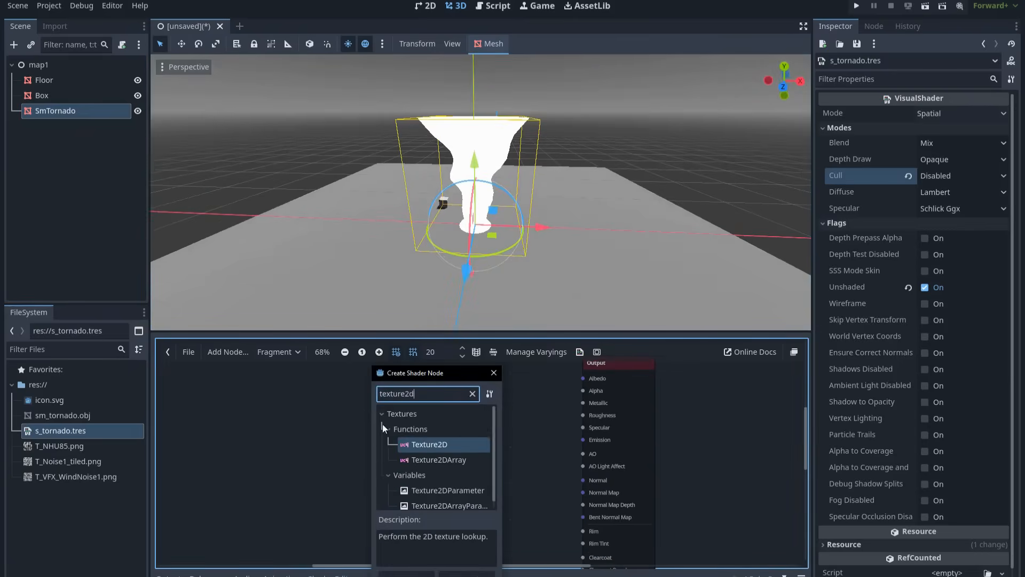
double_click(450, 489)
click(446, 444)
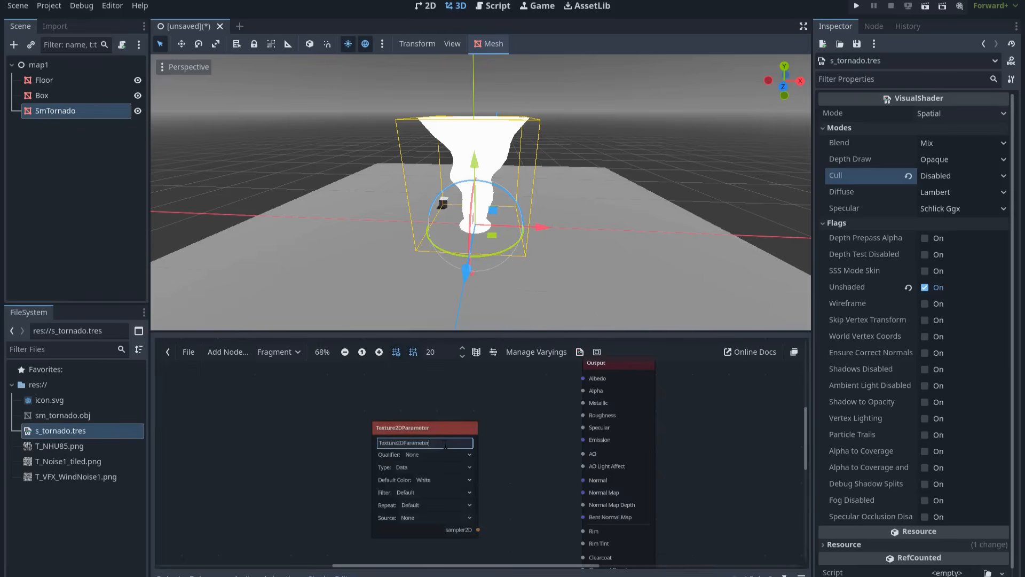
text(Base_Texture)
key(Return)
Step: Set the Base_Texture parameter's Type to Color and Repeat to Enabled, and move the node farther from the Output node
click(421, 469)
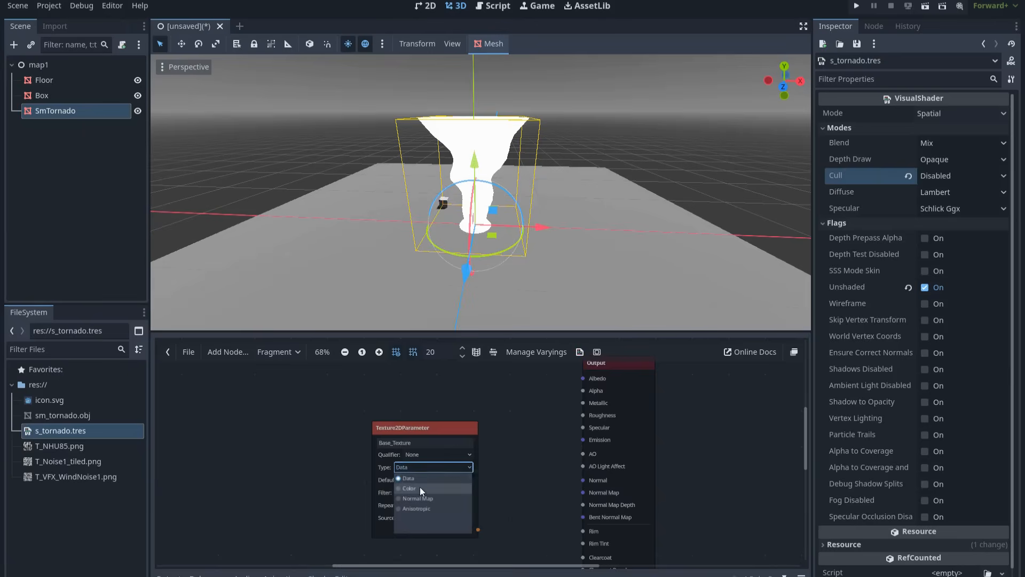
click(419, 486)
click(419, 506)
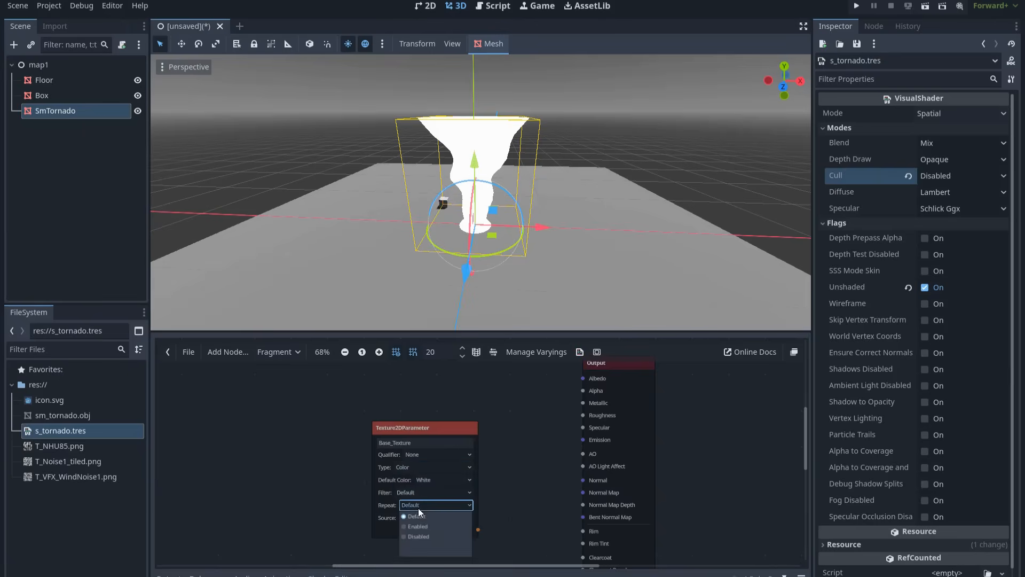
drag(436, 426, 385, 435)
scroll(572, 430, down, 1)
middle_drag(456, 499, 445, 513)
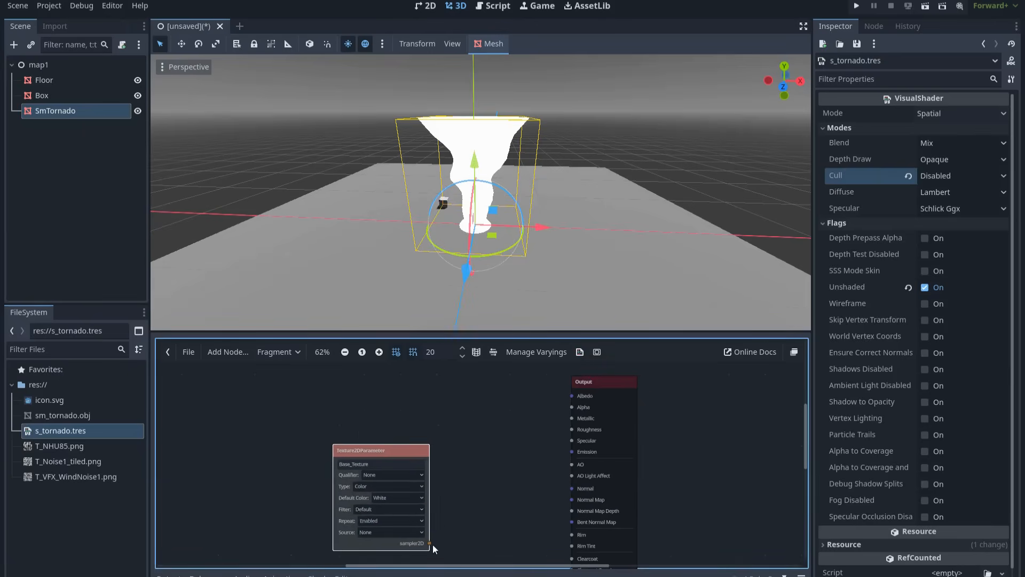
Step: Add a Texture2D node set to SamplerPort, fed by Base_Texture's sampler2D output, and place it above the parameter node
drag(478, 449, 465, 421)
double_click(514, 444)
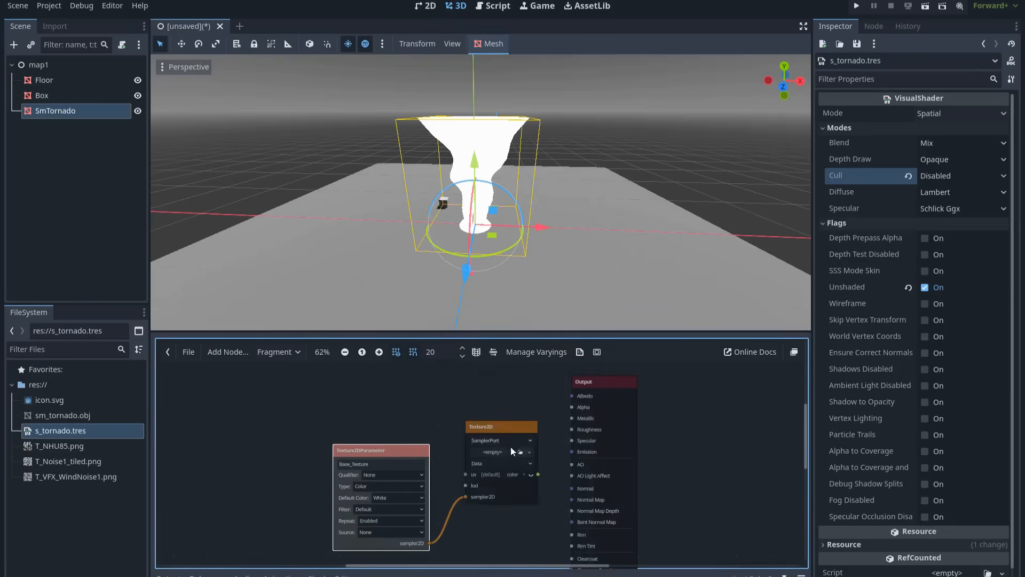
click(493, 463)
drag(504, 427, 391, 373)
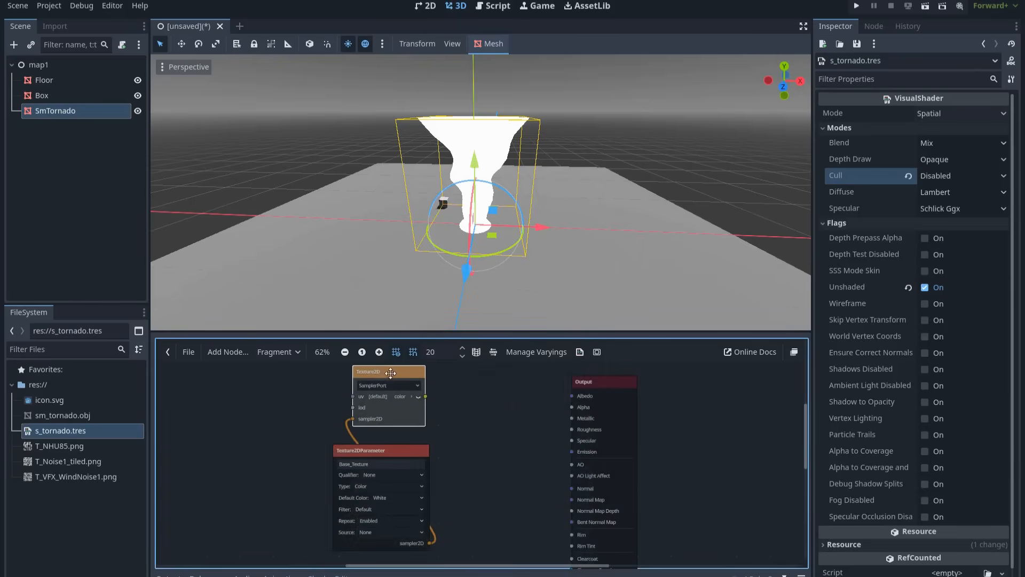
Step: Expand the Texture2D color output into channels, show its preview and connect the red channel to the Output node's Alpha
click(405, 397)
click(412, 396)
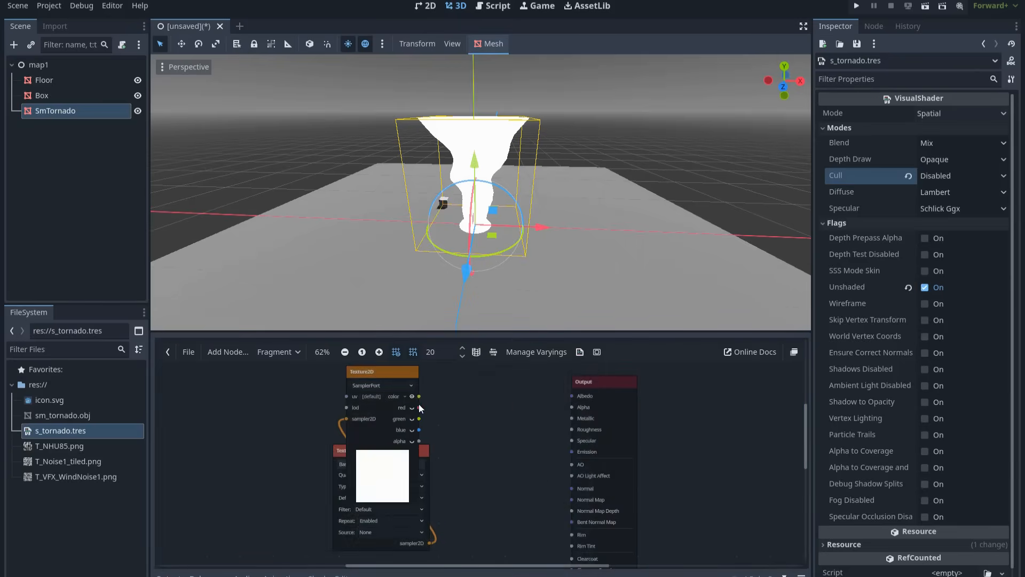
drag(419, 408, 425, 411)
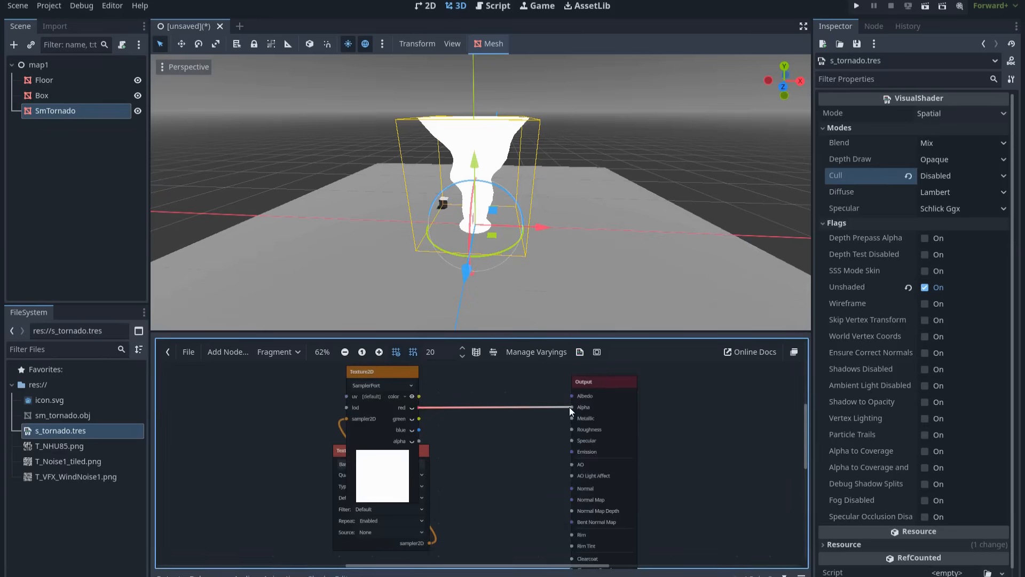
drag(569, 406, 569, 406)
Step: Assign T_NHU85.png to the SmTornado material's Base Texture shader parameter
click(89, 130)
click(86, 117)
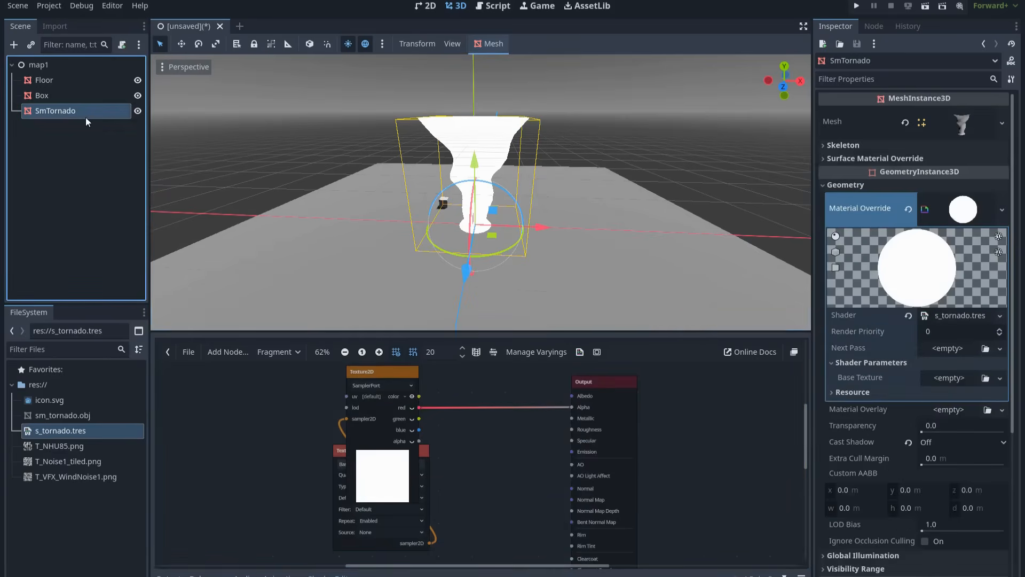
click(984, 379)
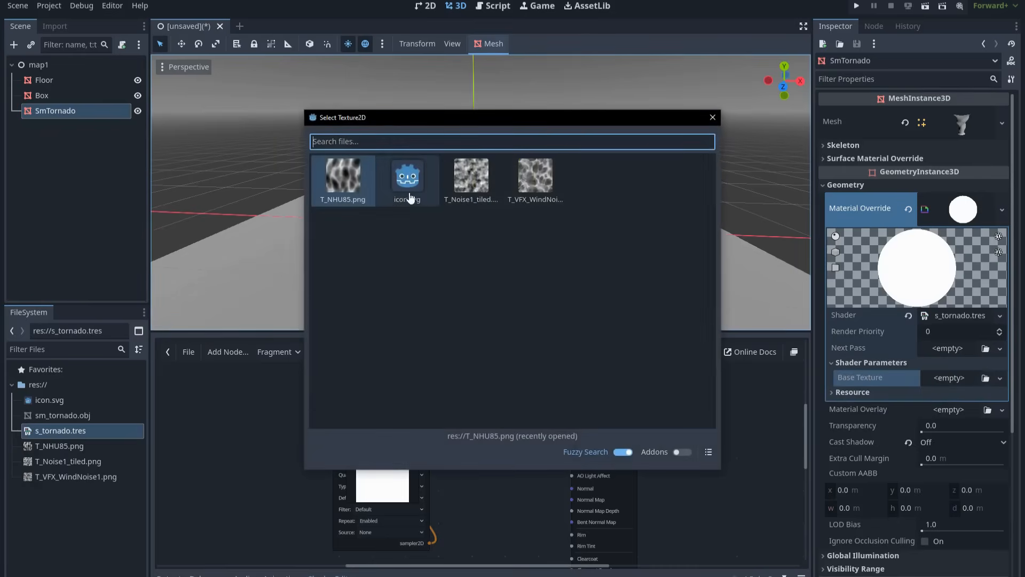
click(347, 188)
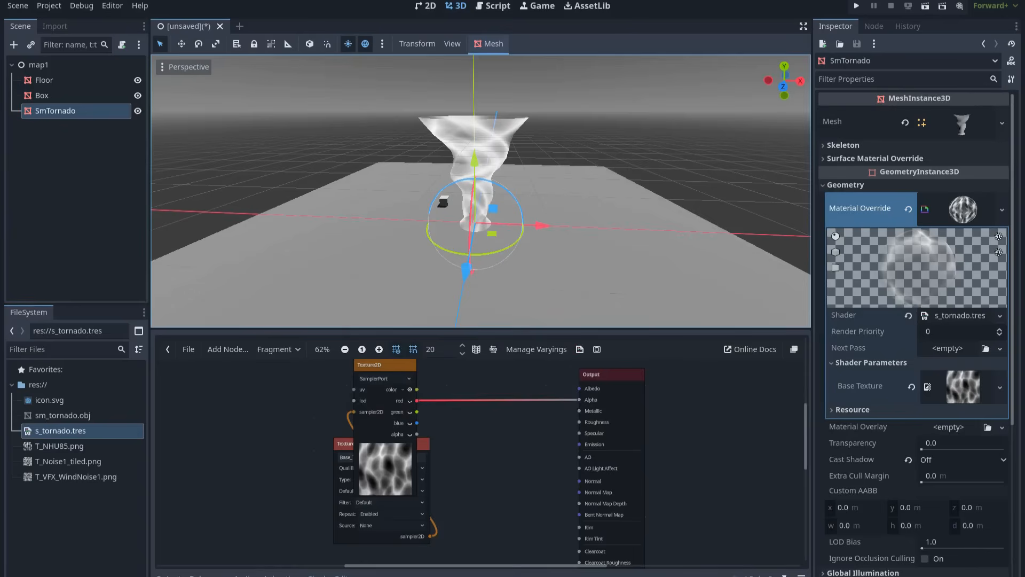
Step: Add a UVPanning node, connect its output to the Texture2D node's uv input and place it beside that node
scroll(481, 471, down, 4)
middle_drag(510, 467, 602, 458)
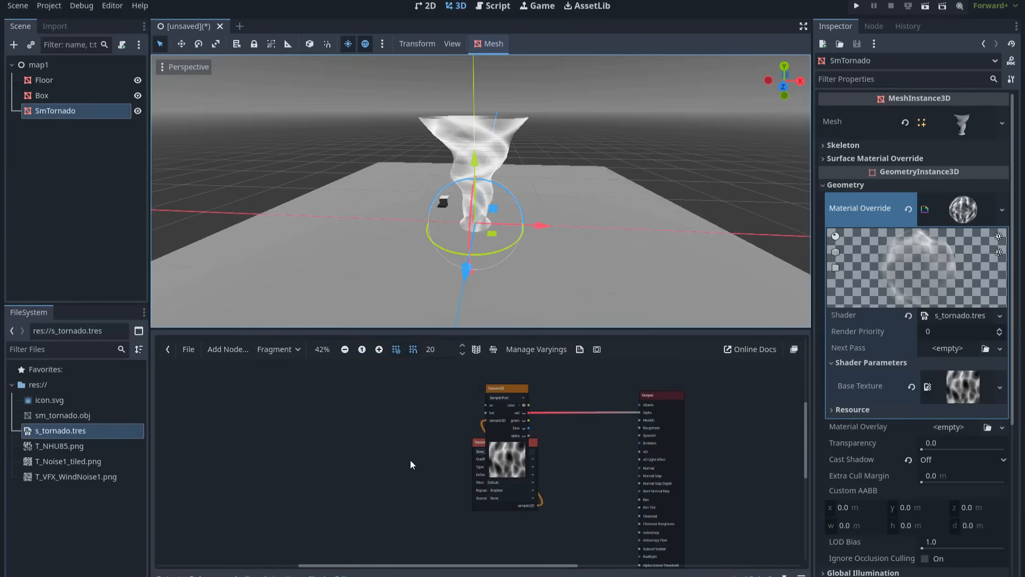
click(374, 429)
right_click(373, 427)
click(379, 434)
text(uvp)
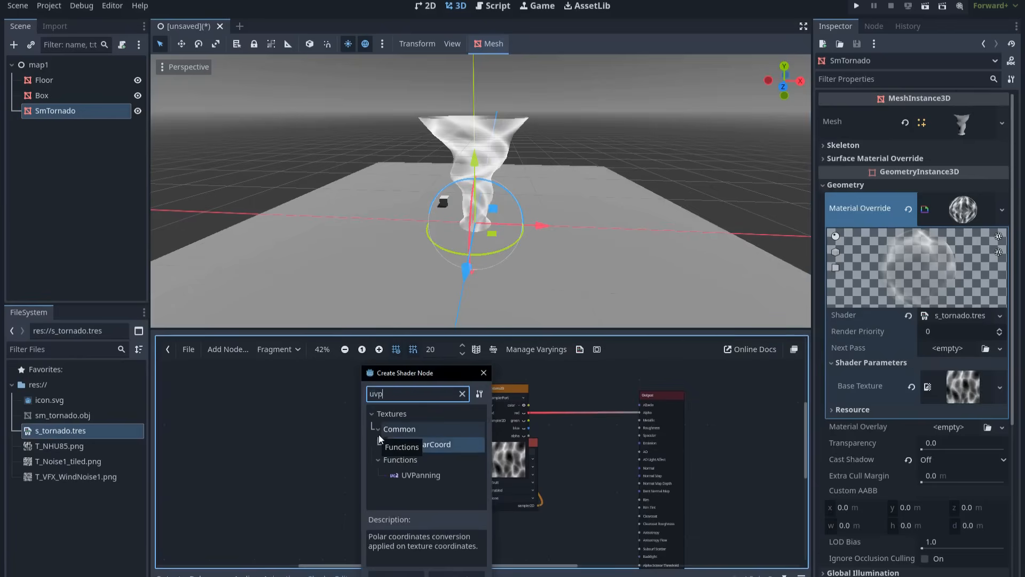
click(438, 476)
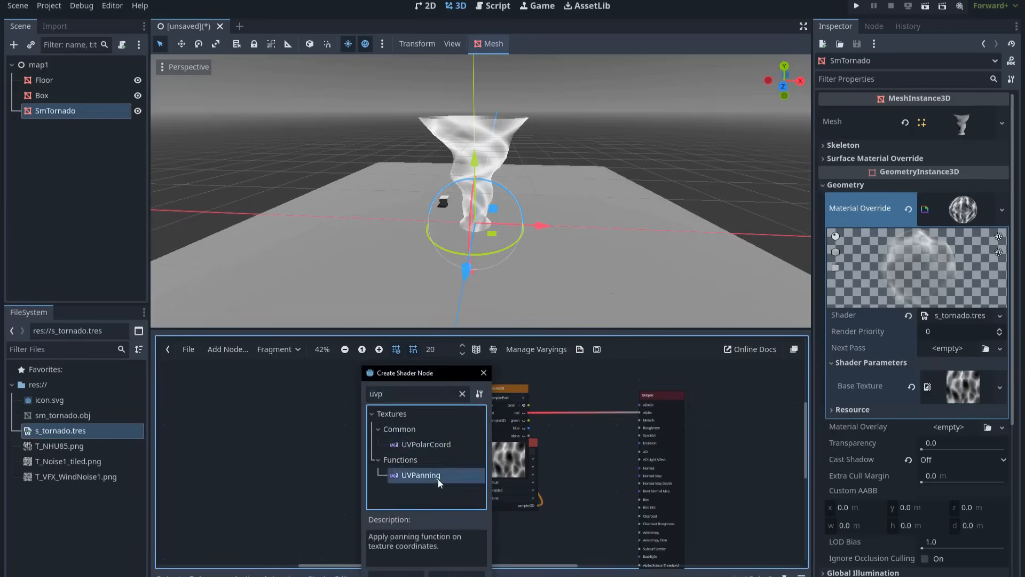
double_click(438, 477)
scroll(431, 477, up, 1)
drag(397, 435, 494, 389)
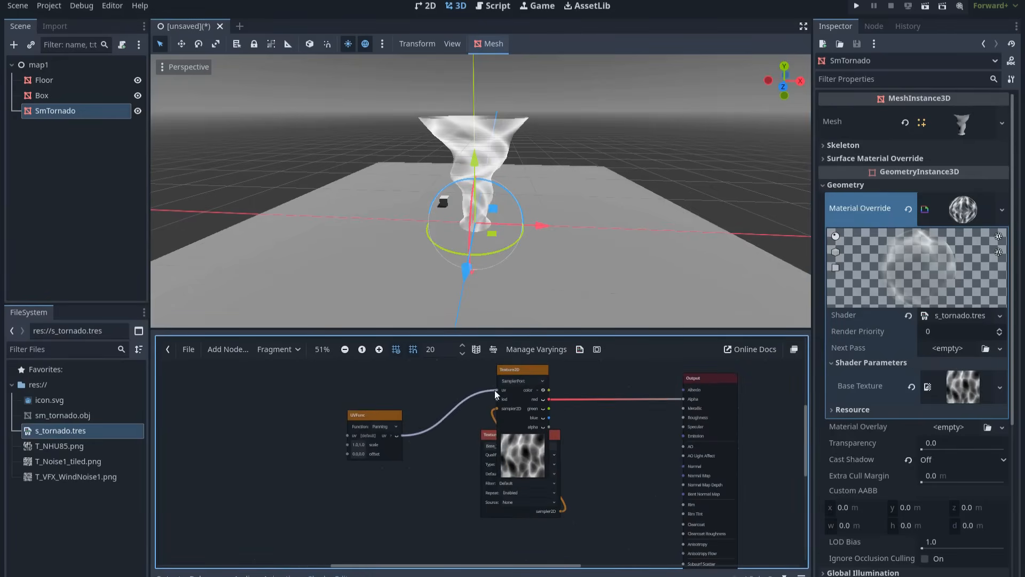
drag(367, 415, 414, 374)
Step: Add a Vector2Parameter node named Speed_XY and place it before the UVPanning node
right_click(325, 446)
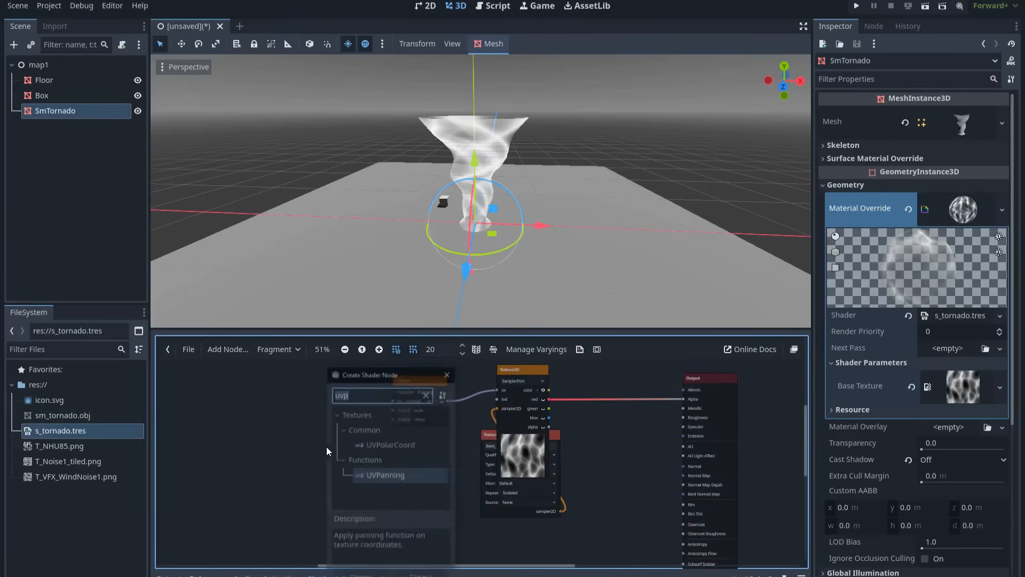
text(vector2)
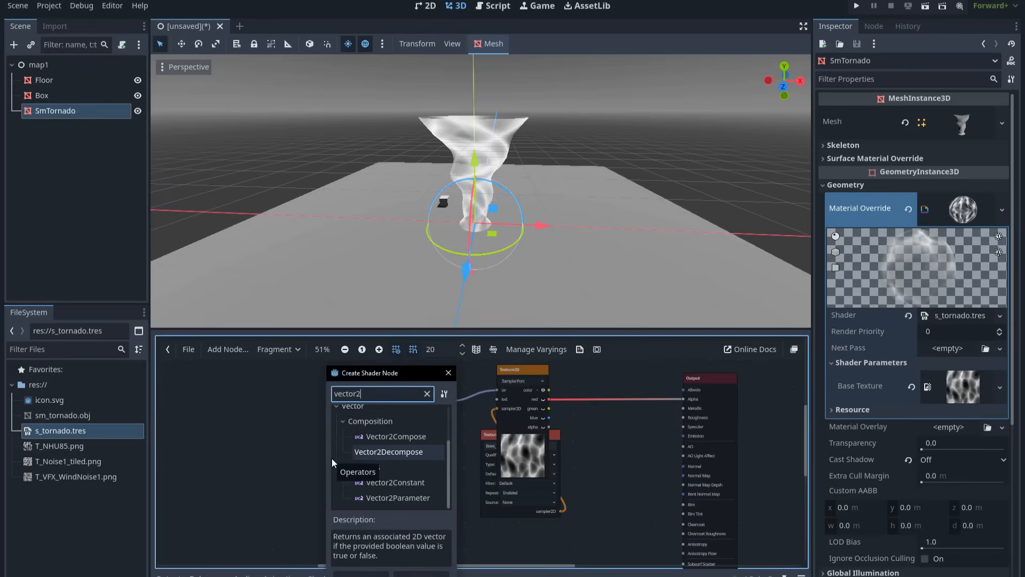
double_click(386, 499)
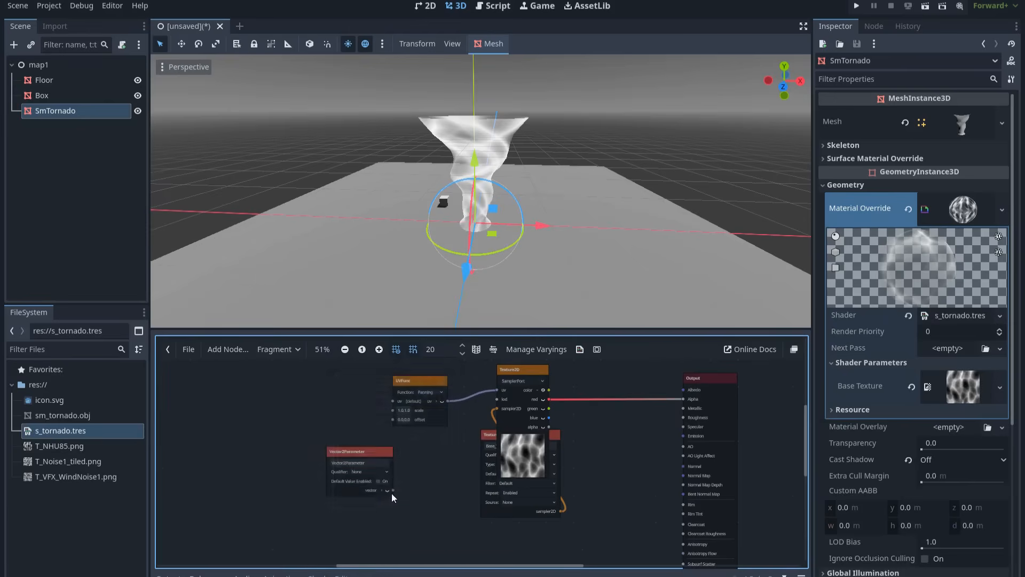
scroll(373, 466, up, 1)
middle_drag(413, 460, 413, 466)
drag(363, 467, 328, 466)
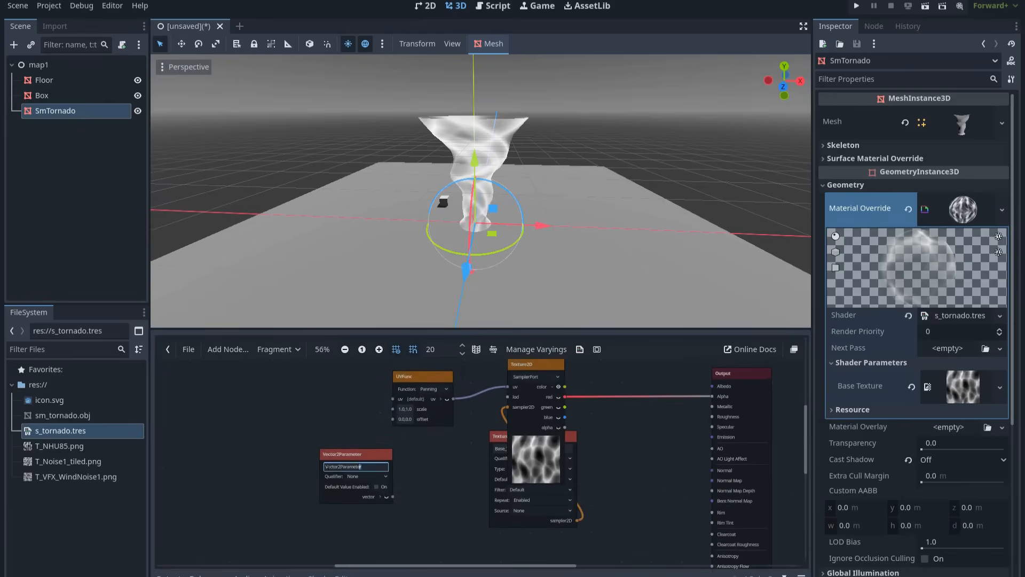
text(Speed_XY)
key(Return)
drag(367, 454, 292, 421)
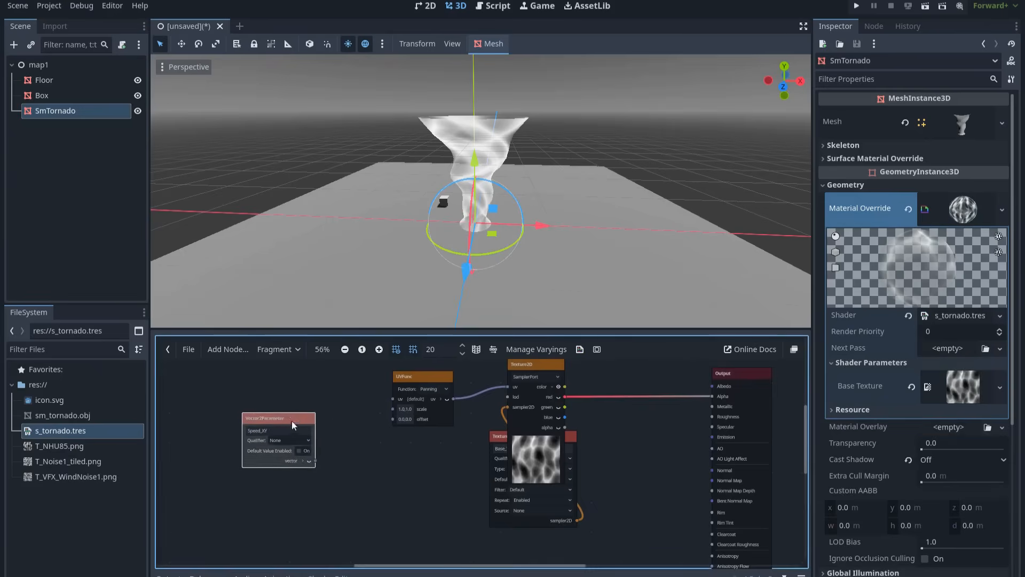
Step: Add a Time input node and place it below the Speed_XY parameter
click(323, 488)
right_click(318, 490)
text(time)
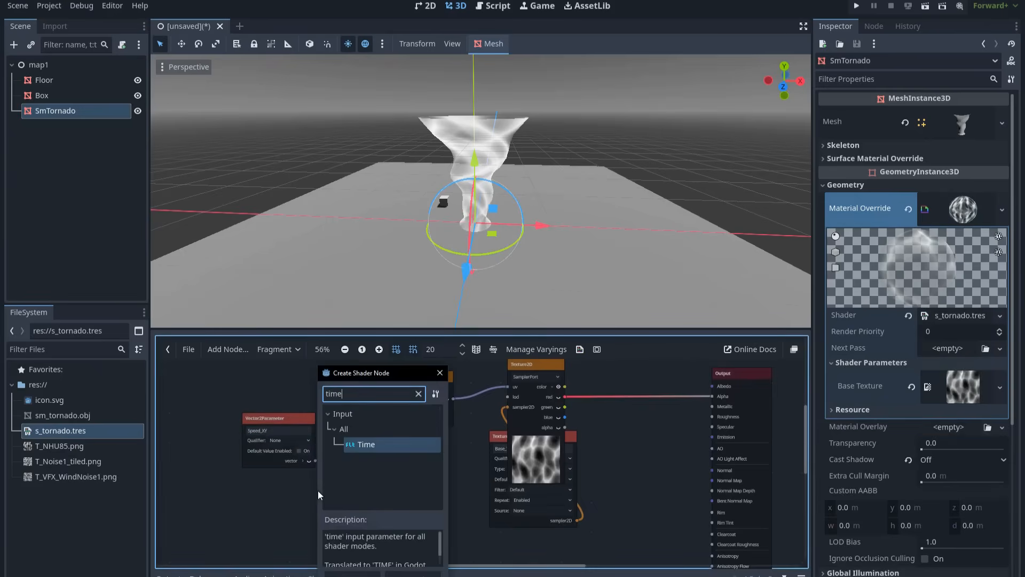
double_click(376, 448)
drag(367, 498, 301, 498)
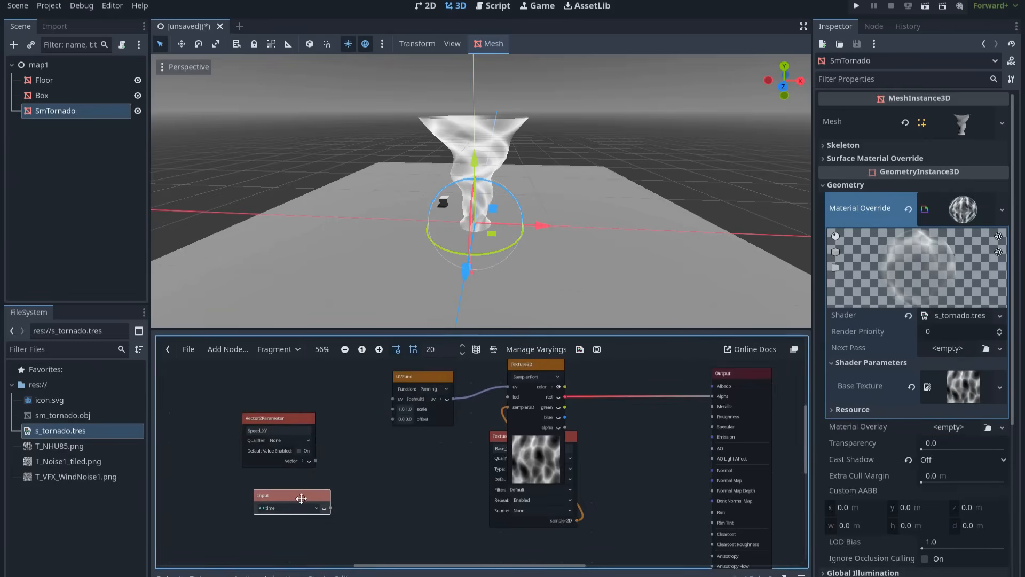
Step: Multiply Speed_XY by time with a Vector2 Multiply node and connect the result to the UVPanning node's offset
drag(316, 461, 363, 454)
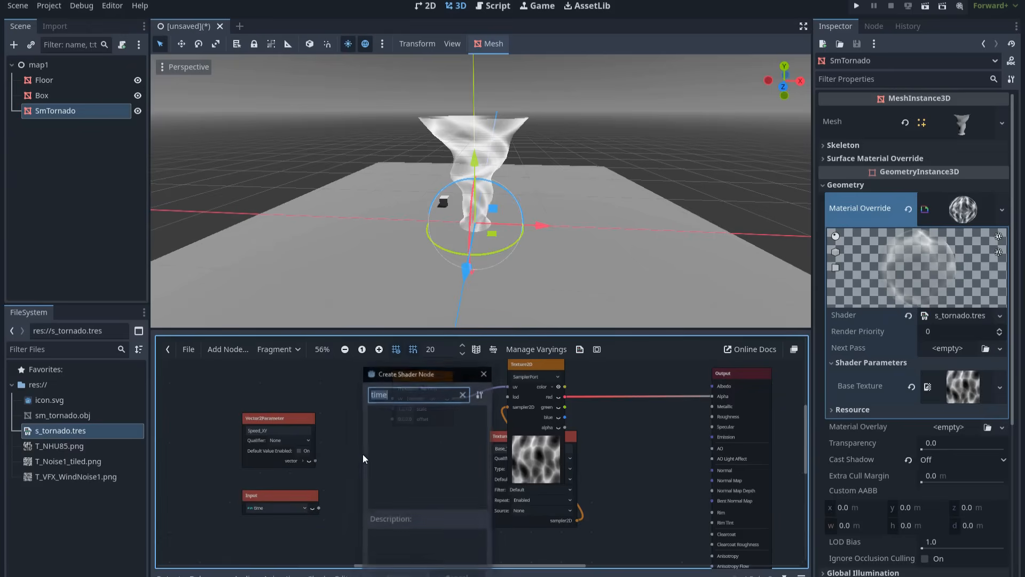
text(multi)
scroll(412, 473, down, 5)
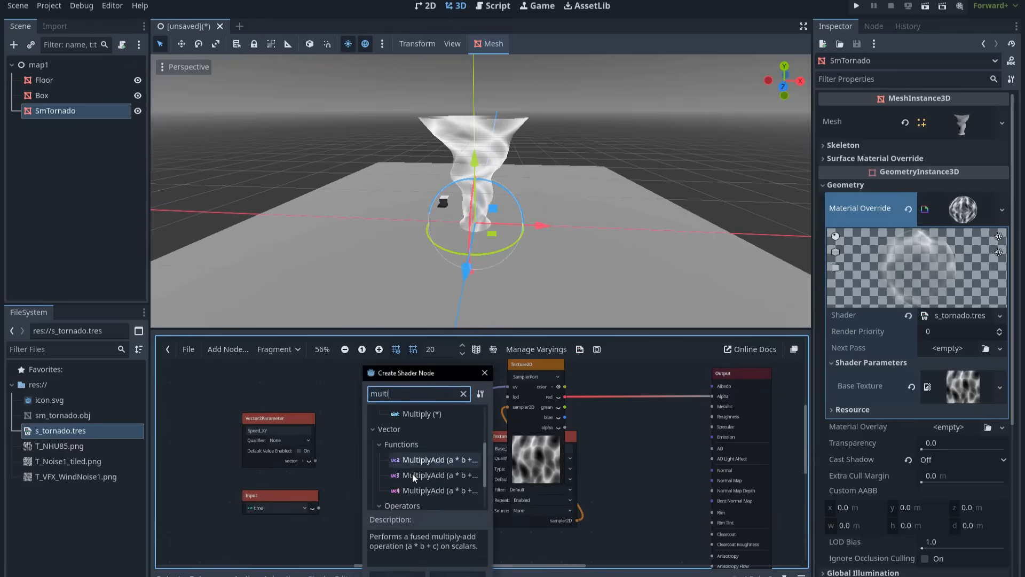
double_click(424, 483)
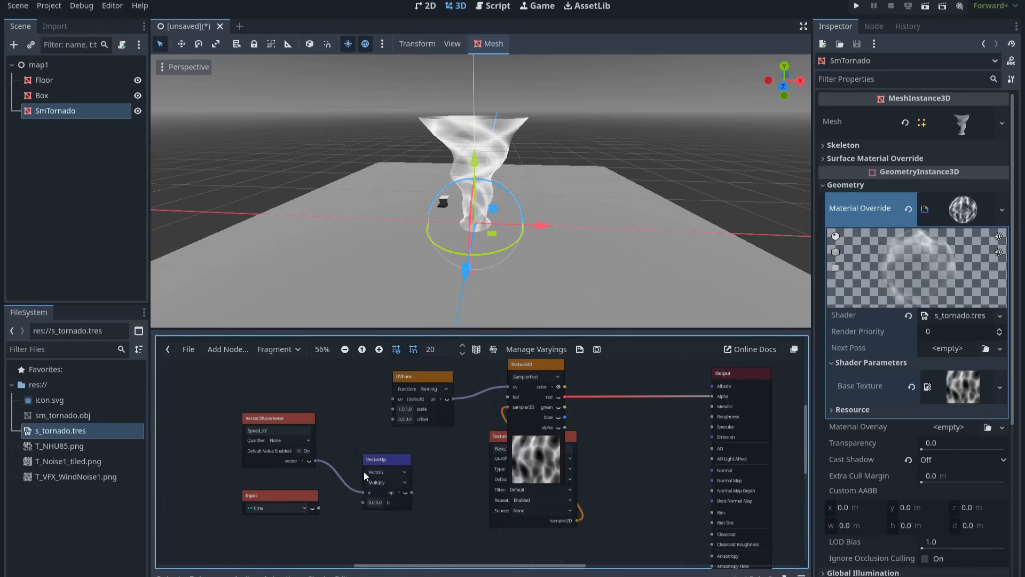
drag(295, 420, 288, 420)
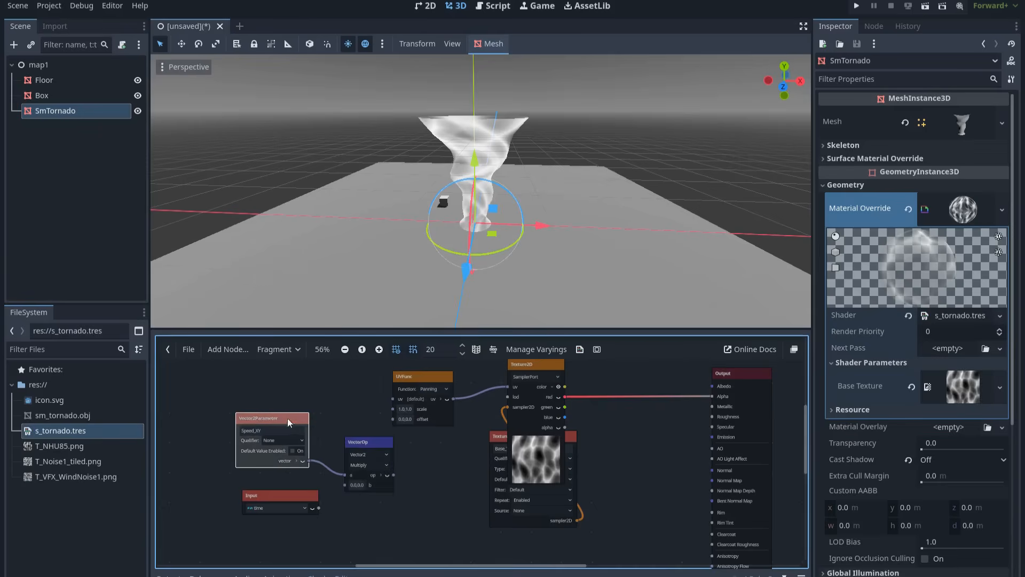
drag(362, 444, 355, 437)
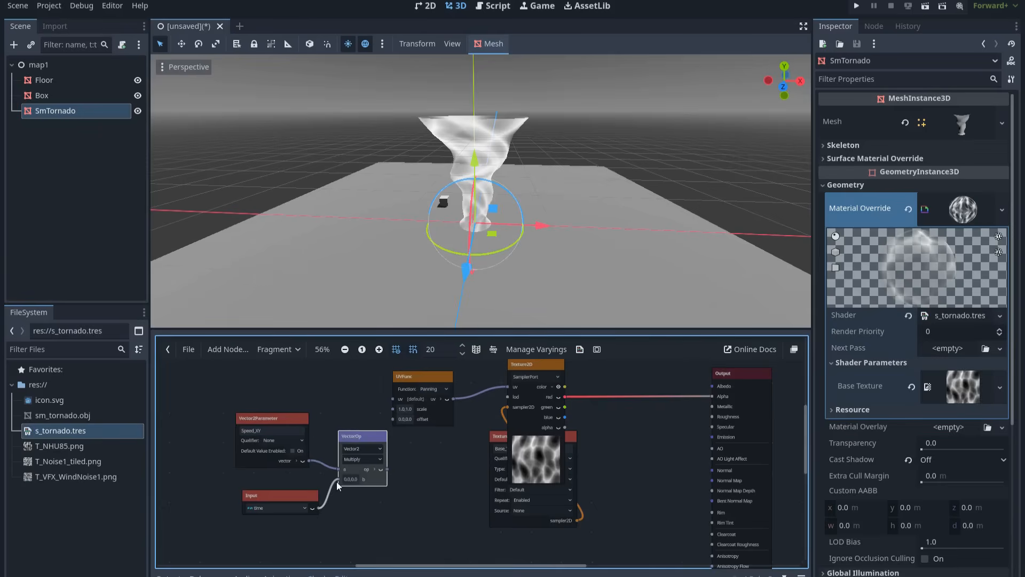
drag(336, 481, 393, 419)
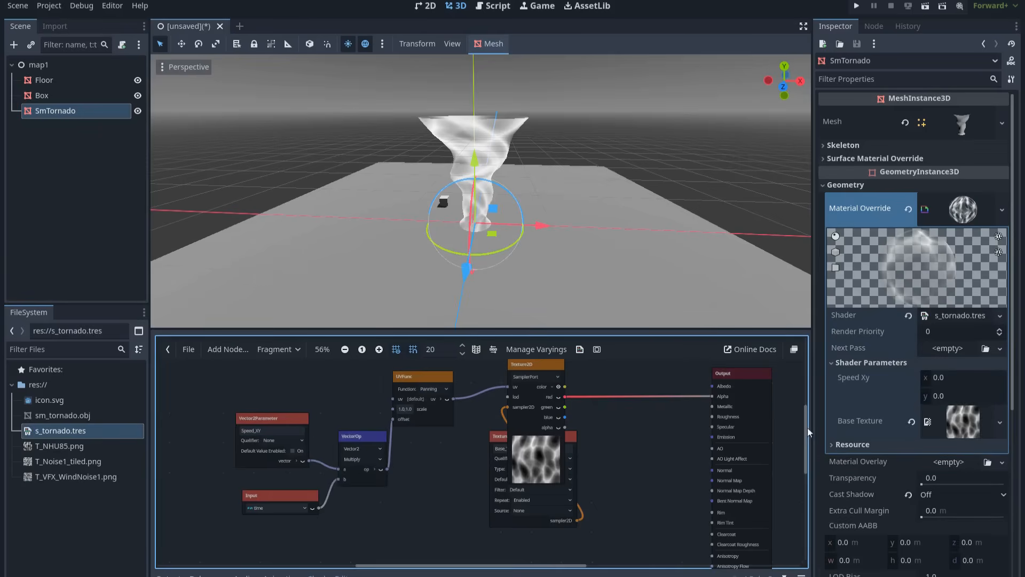
Step: Set the tornado material's Speed Xy parameter to x -0.5 and y 1.0
click(950, 379)
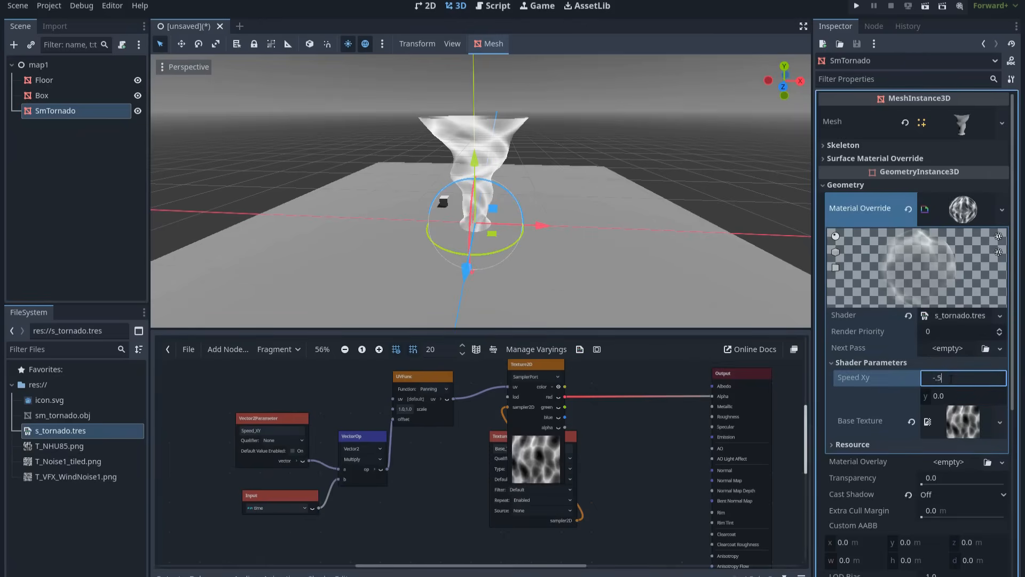
text(-.5)
click(950, 395)
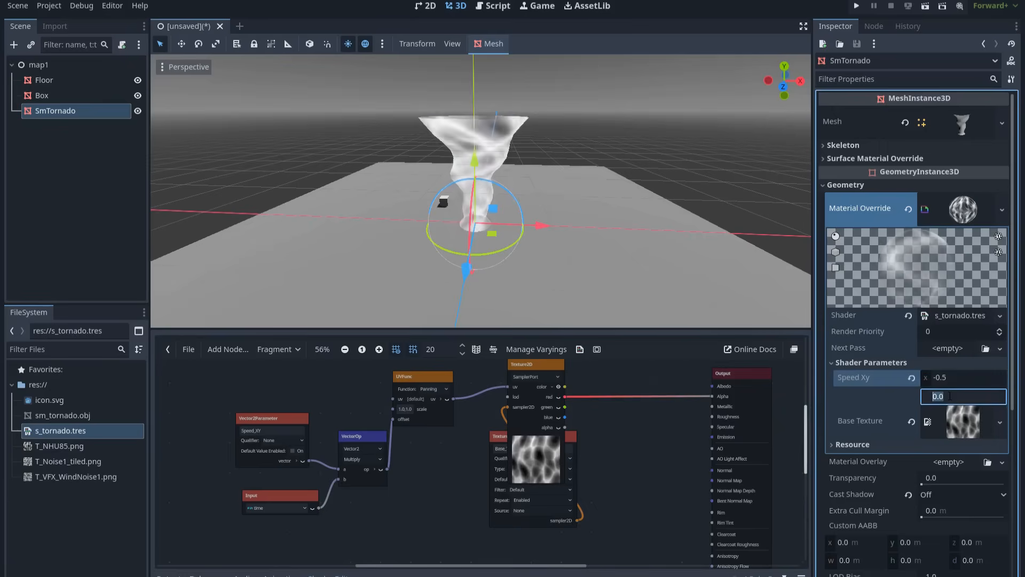
text(1)
key(Return)
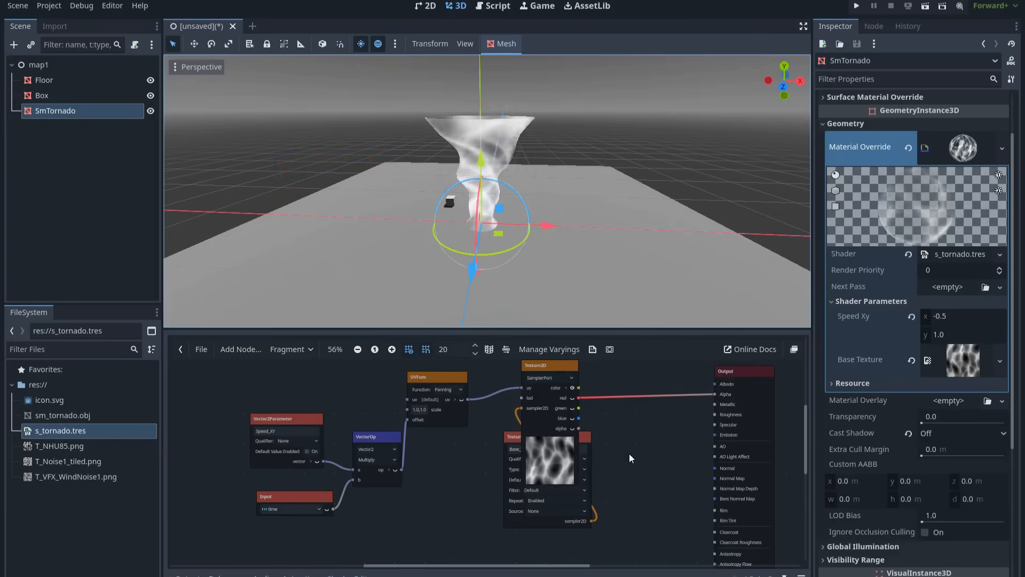
Step: Move the Output node farther from the graph and duplicate the Texture2D node with its Texture2DParameter into the space between
scroll(629, 454, down, 1)
middle_drag(628, 453, 501, 446)
scroll(591, 442, down, 1)
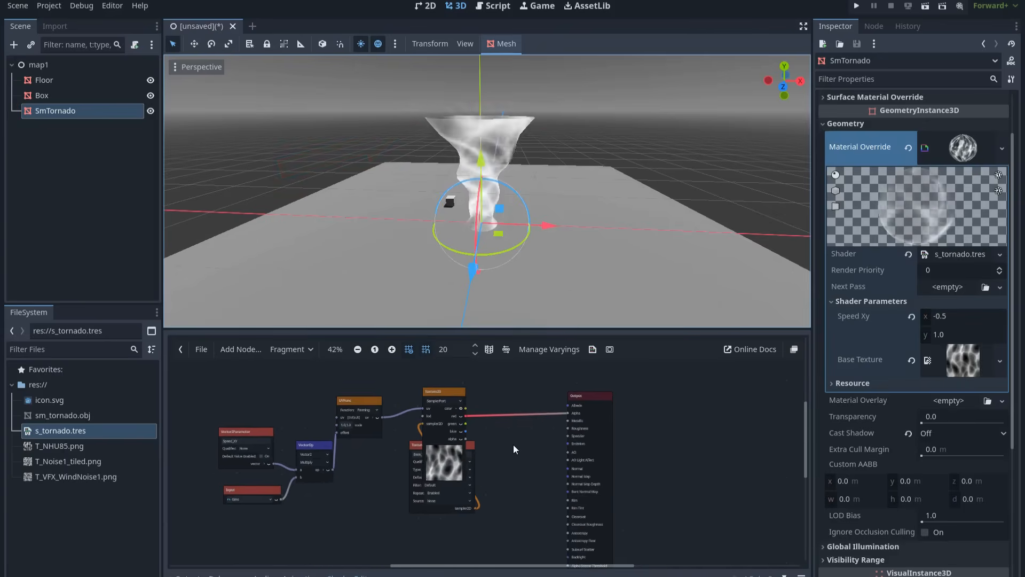
drag(597, 395, 739, 399)
click(561, 471)
drag(504, 471, 581, 428)
key(ctrl+d)
click(627, 472)
middle_drag(633, 482, 635, 457)
scroll(635, 457, up, 3)
Step: Rename the duplicated Texture2DParameter as Sbustraction_Texture and set its Repeat option to Disabled
click(525, 462)
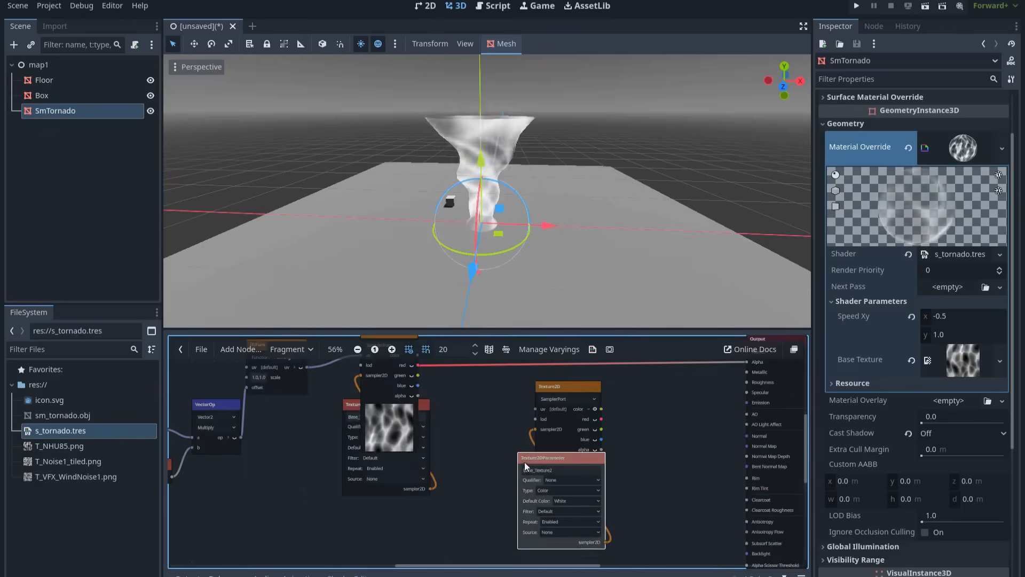
double_click(526, 469)
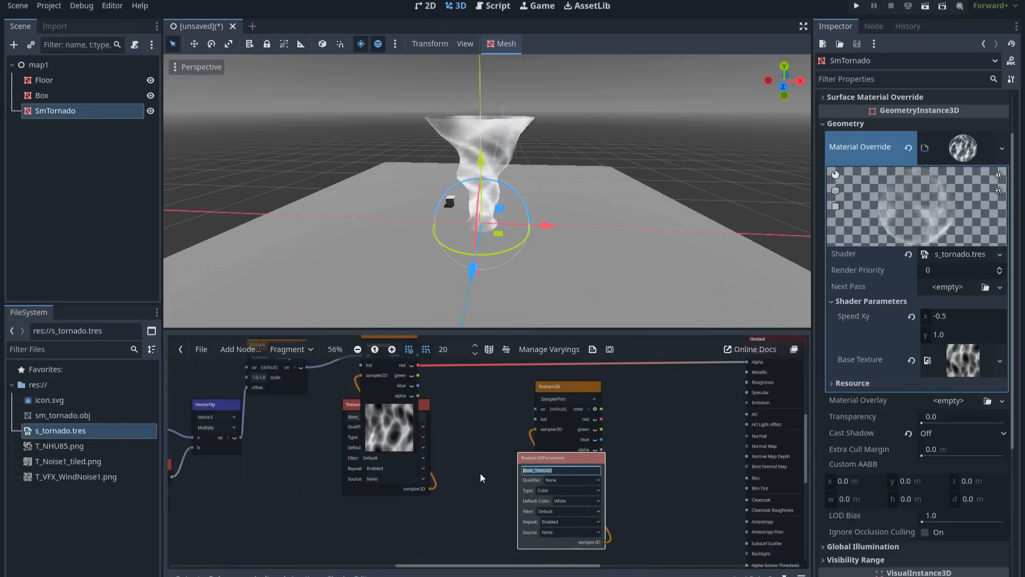
text(Sbustraction Texture)
click(479, 472)
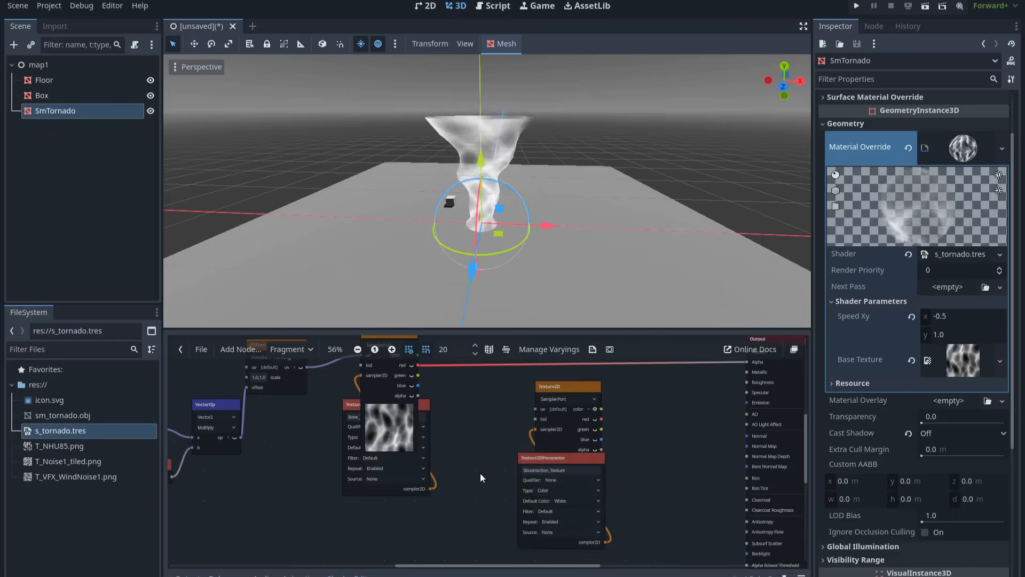
click(562, 521)
click(554, 549)
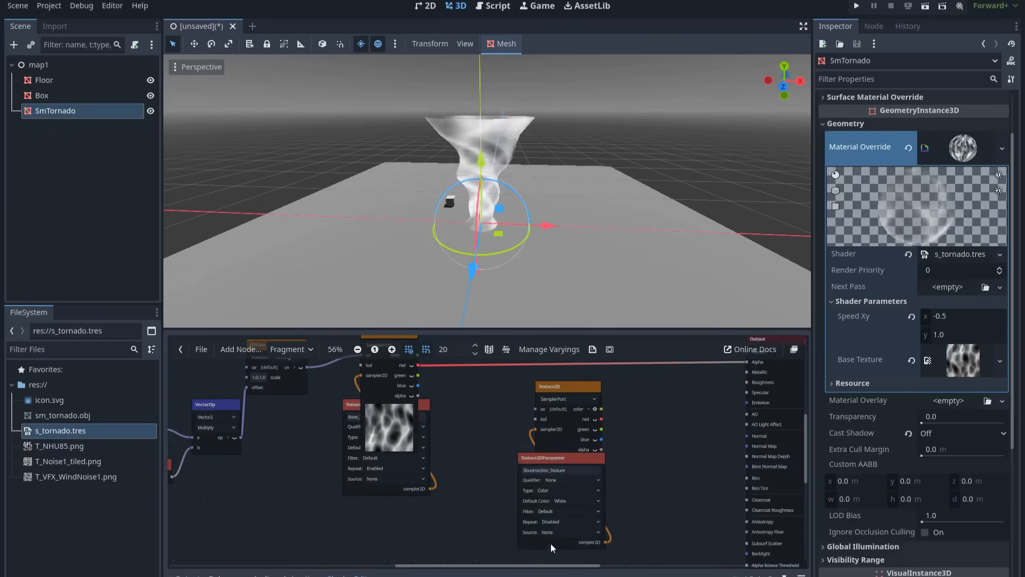
click(479, 498)
Step: Insert a float Subtract node between the base texture's red output and Alpha, connecting the duplicated Texture2D's red output to input b
scroll(481, 495, down, 1)
middle_drag(485, 482, 478, 512)
right_click(611, 425)
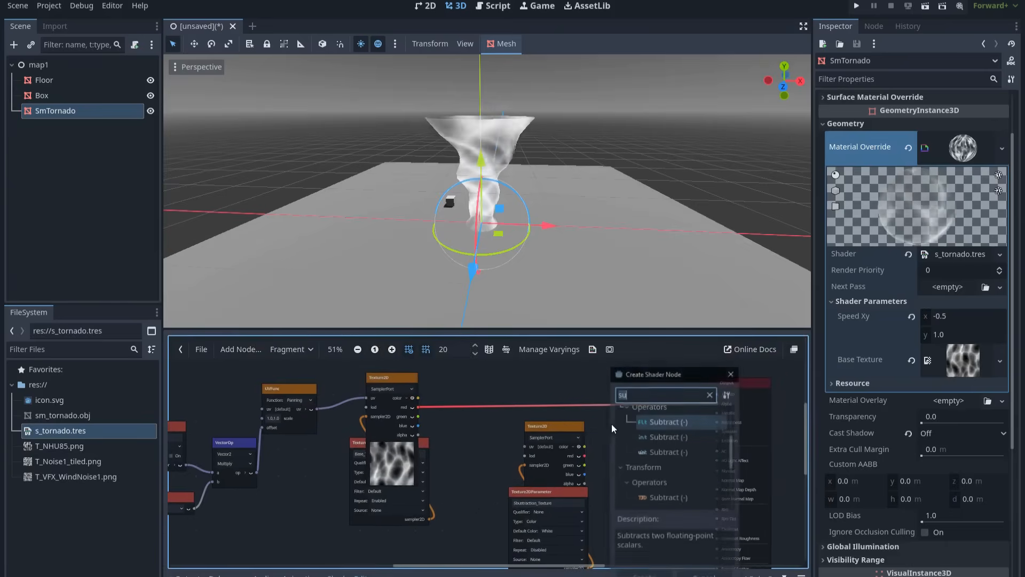
double_click(657, 421)
drag(655, 423, 586, 381)
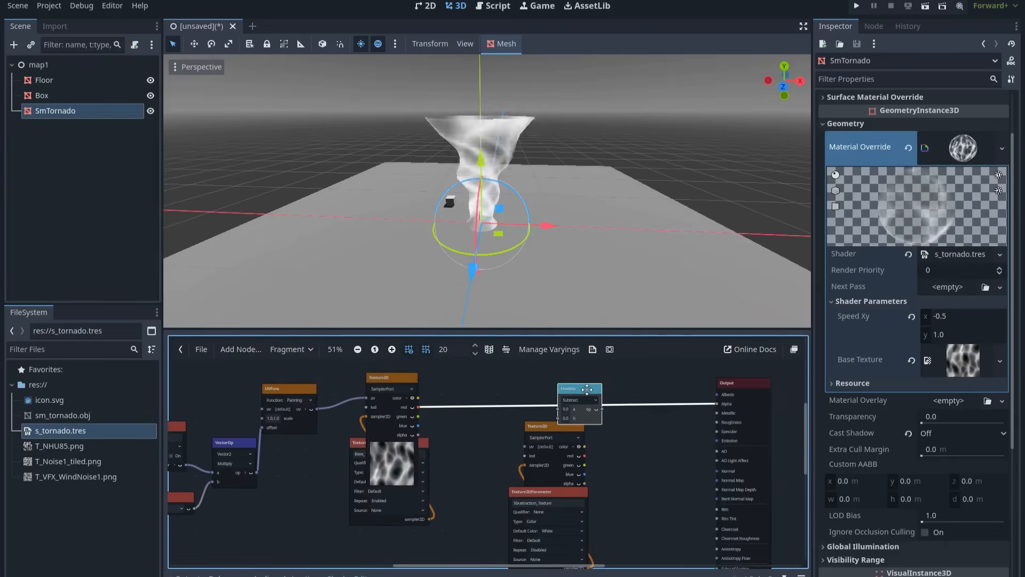
click(549, 433)
drag(586, 458, 557, 411)
drag(575, 495, 558, 502)
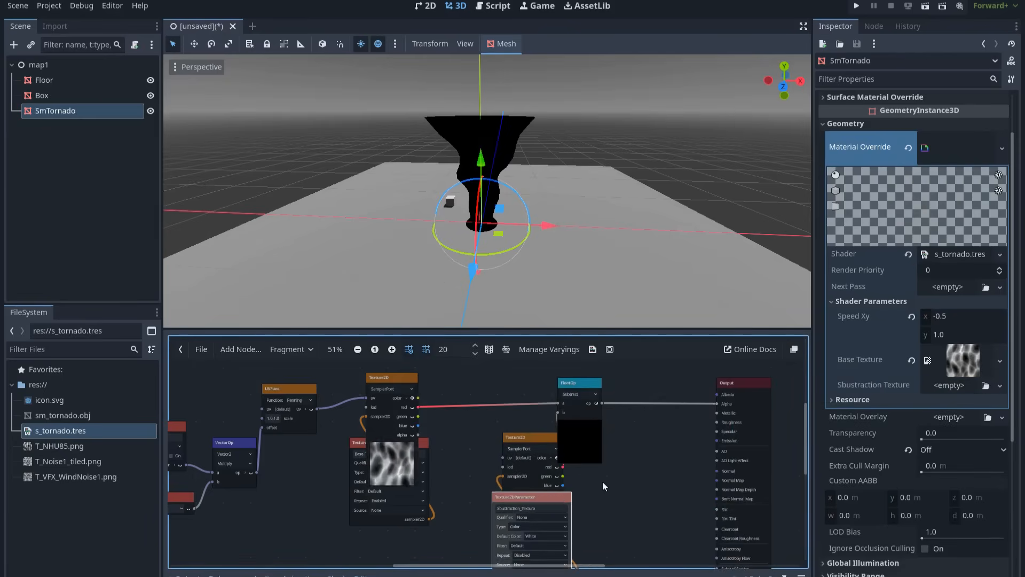
scroll(606, 472, down, 1)
drag(587, 395, 618, 400)
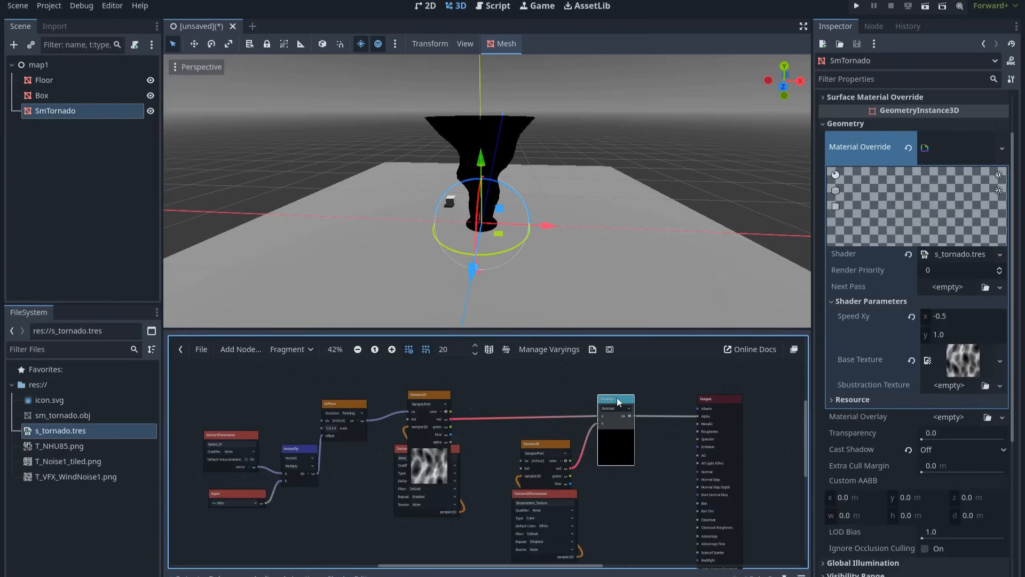
Step: Assign a new GradientTexture2D to the Sbustraction Texture parameter and orient its fill vertically, black at the bottom and white at the top
click(1000, 386)
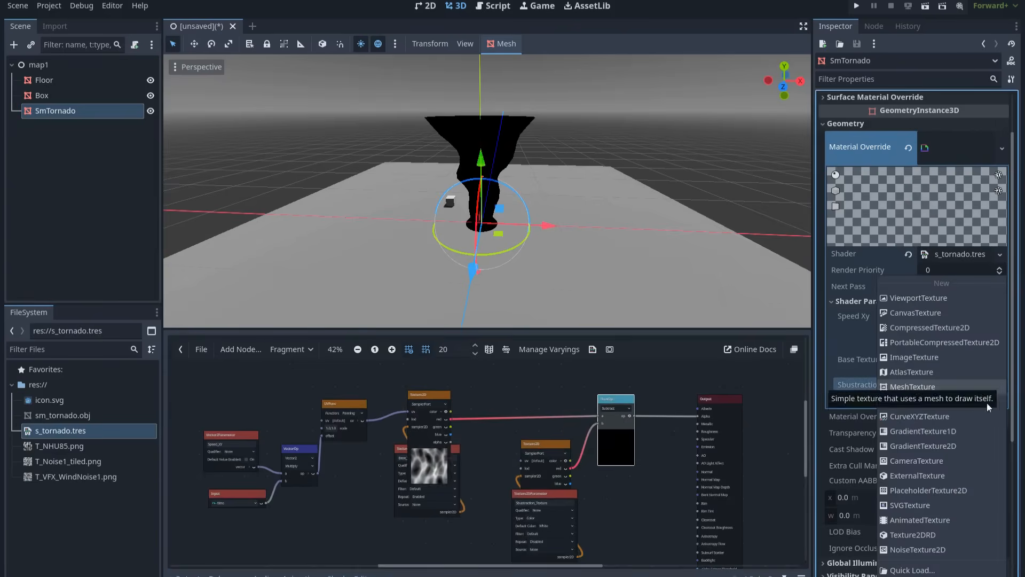
click(946, 447)
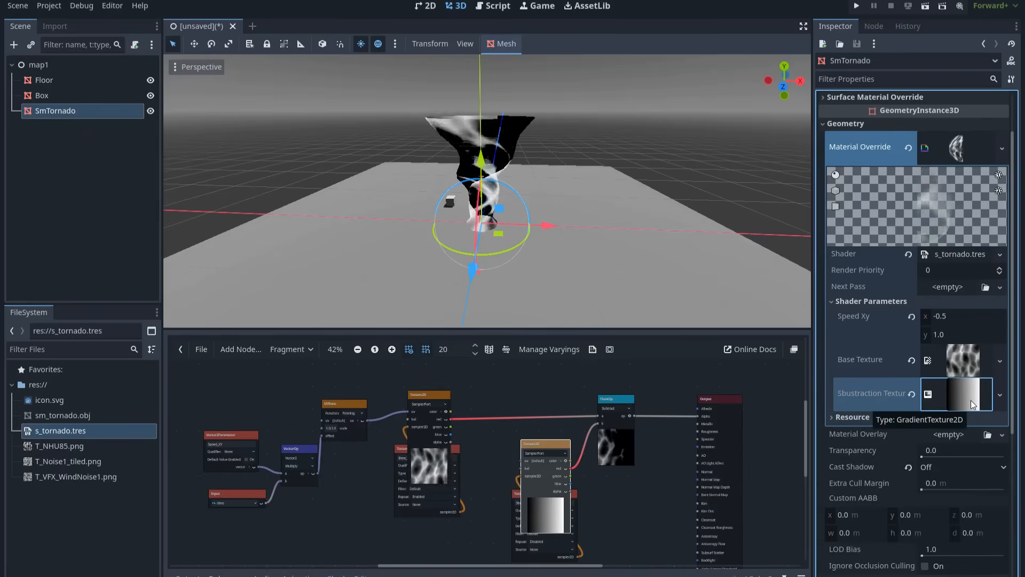
click(971, 400)
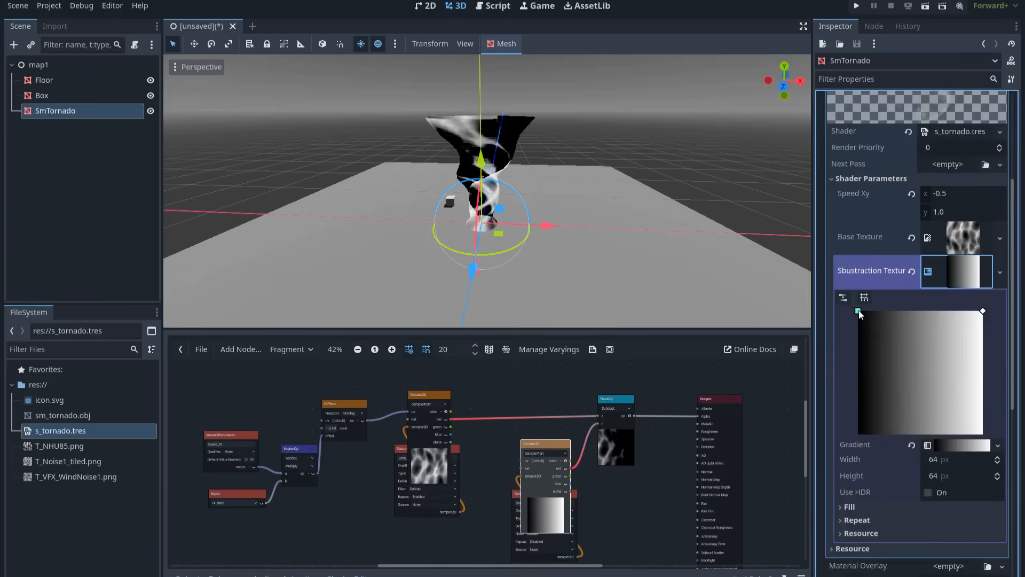
drag(858, 316, 983, 434)
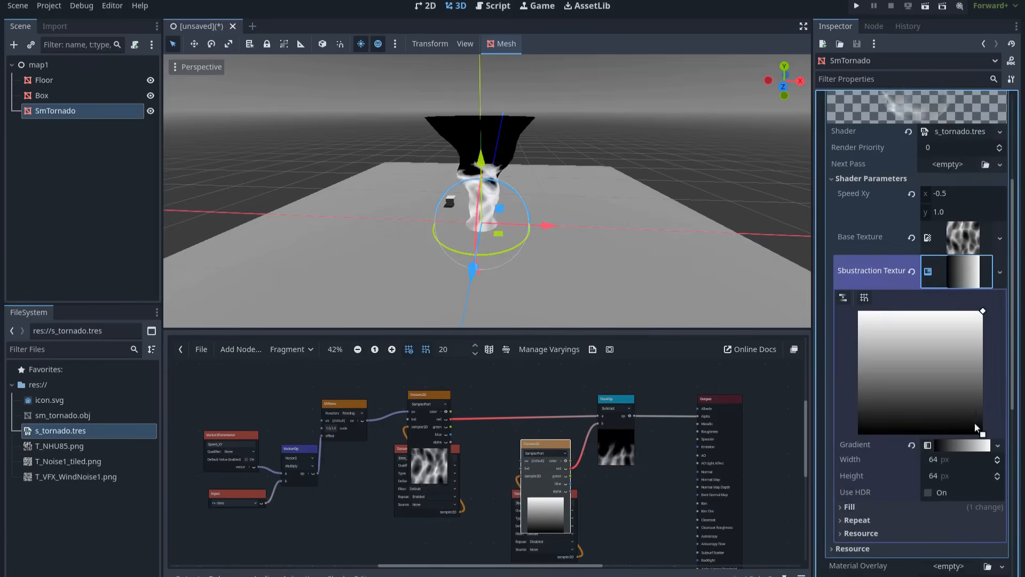
Step: Expand the texture's Gradient and move the black color stop close to the white end stop
click(969, 445)
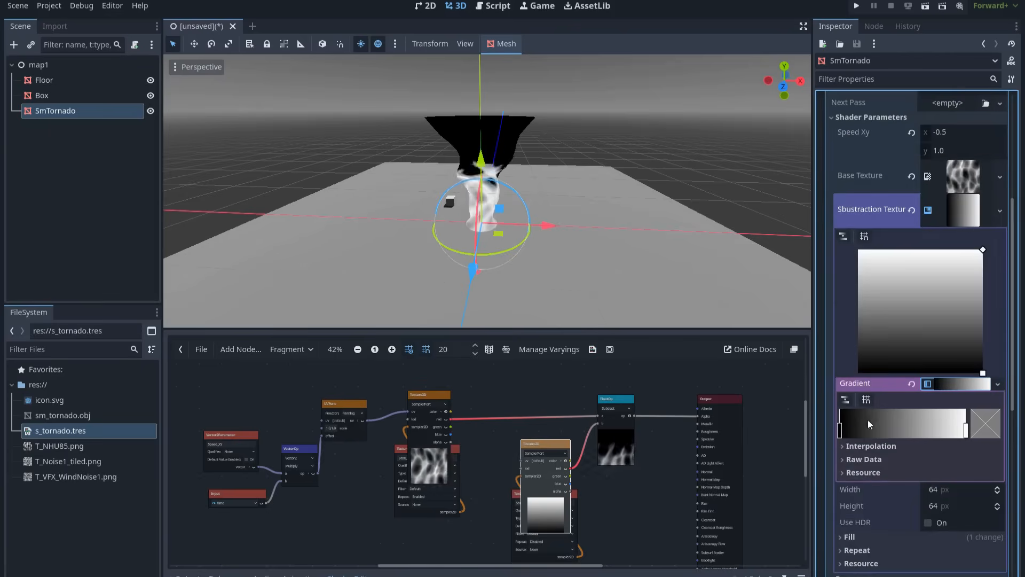
click(841, 428)
drag(844, 428, 956, 432)
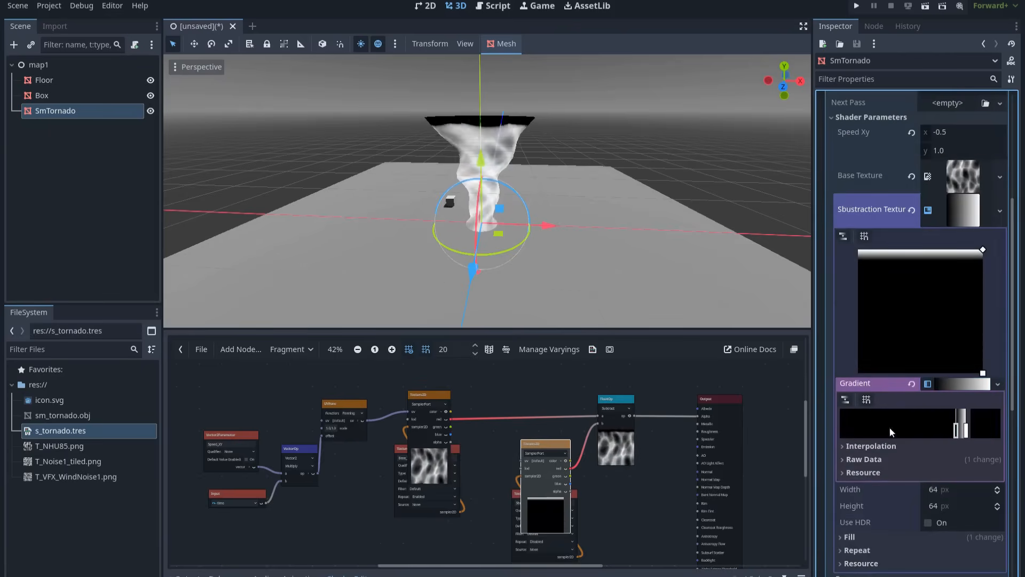
Step: Add two color stops at the gradient's start, color the outermost one white (ffffff) and keep the adjacent one black
click(840, 431)
click(849, 433)
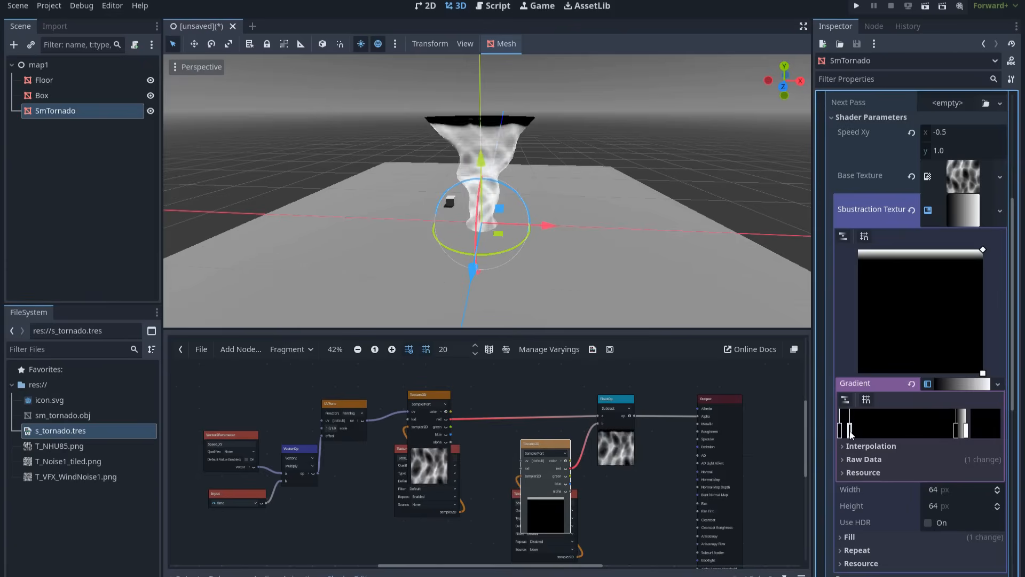
click(841, 433)
double_click(841, 433)
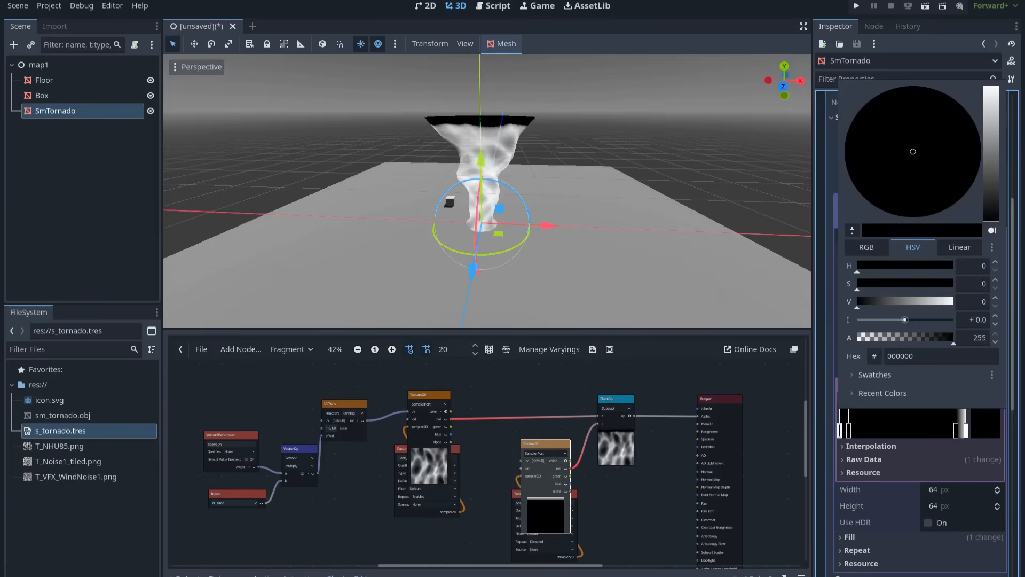
drag(995, 177, 995, 90)
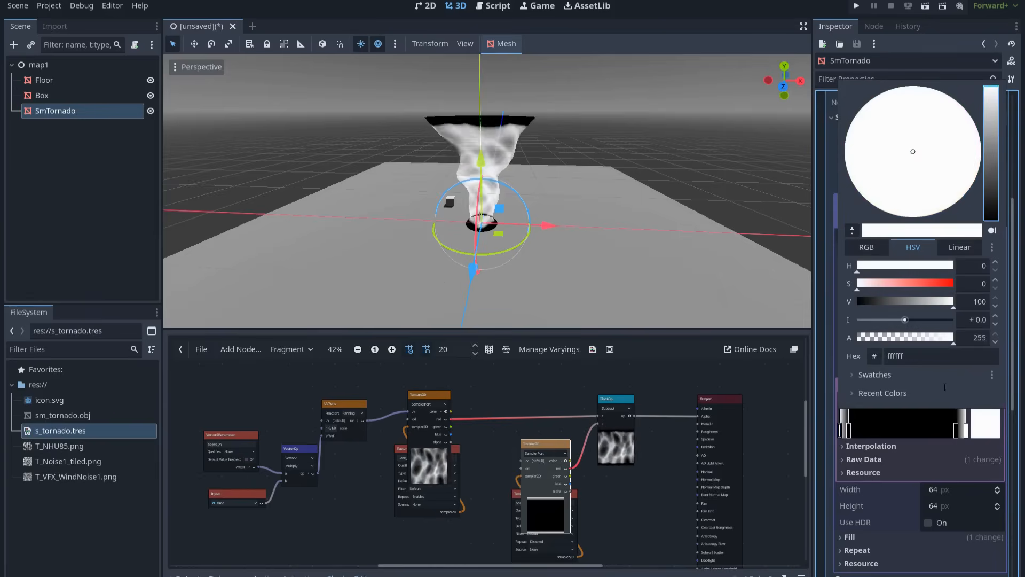
click(902, 464)
click(849, 432)
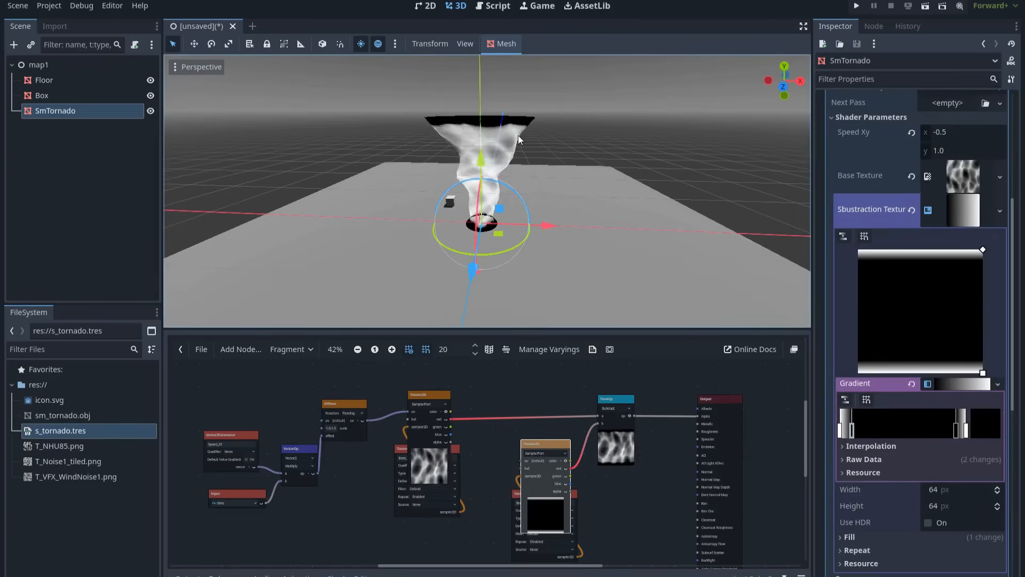
Step: Move the Output node farther from the Subtract node to make room between them
scroll(519, 136, up, 3)
middle_drag(536, 146, 516, 133)
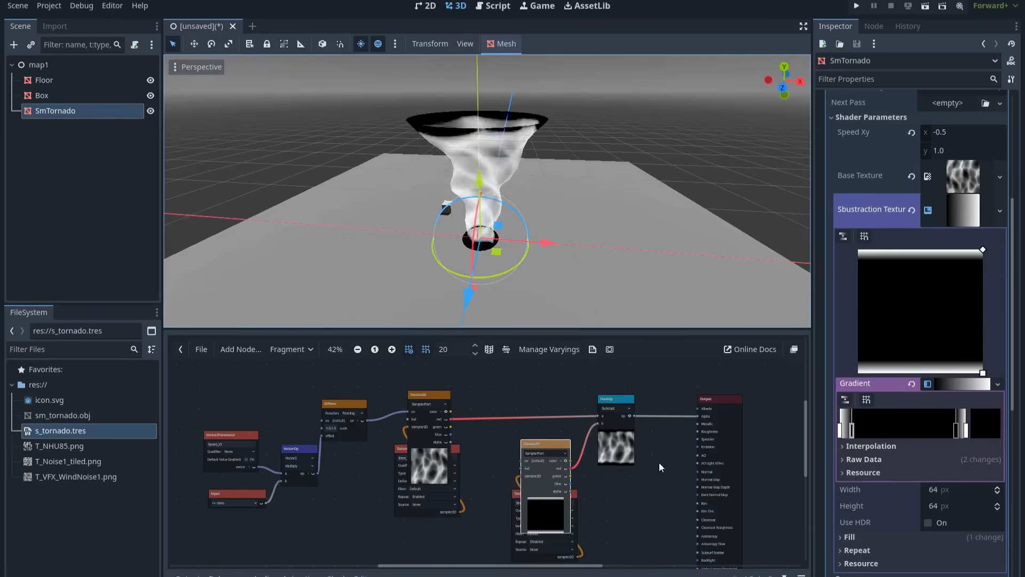
scroll(628, 450, up, 2)
scroll(593, 444, up, 1)
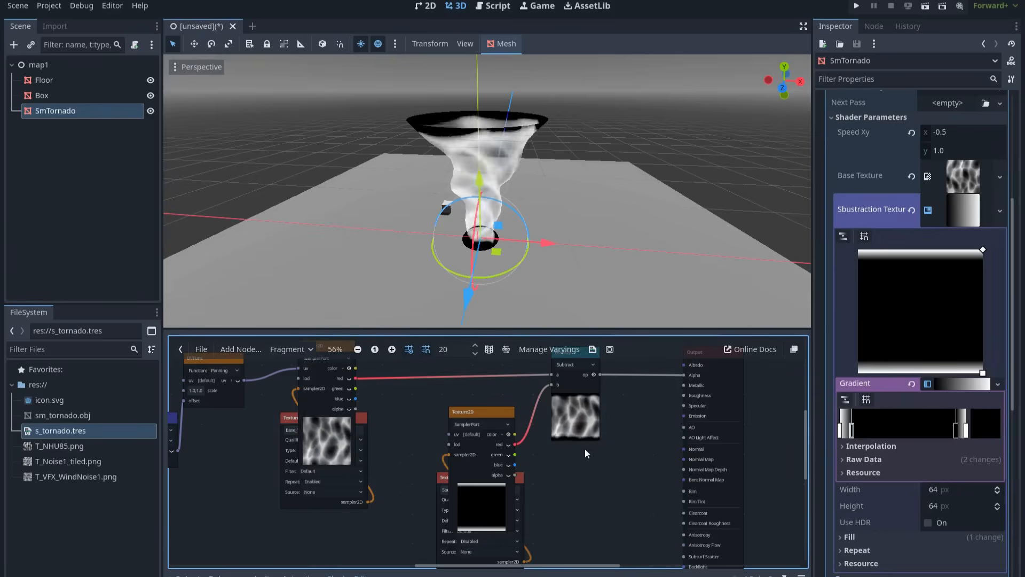
scroll(587, 444, down, 2)
drag(660, 387, 709, 381)
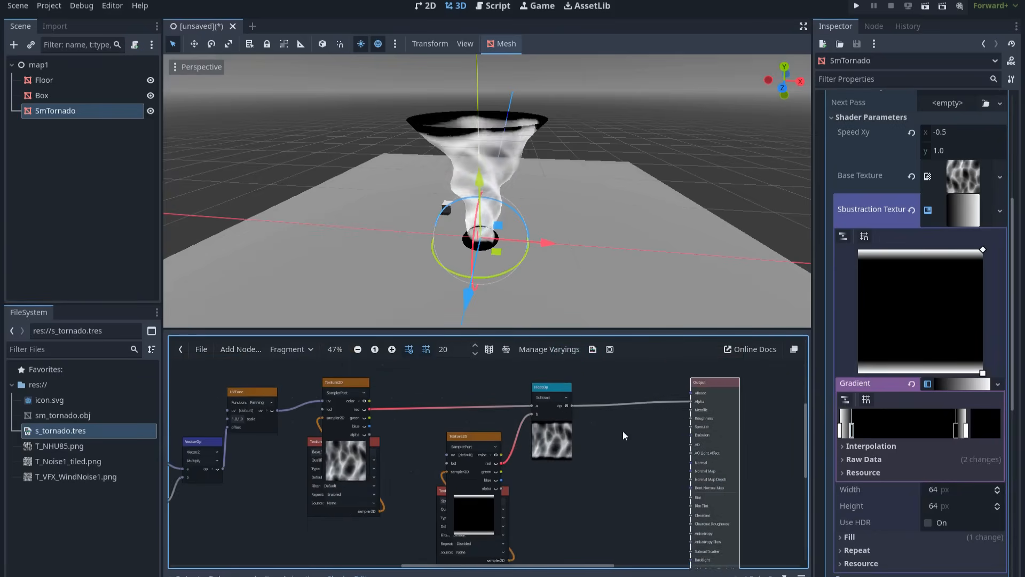
scroll(622, 430, down, 2)
middle_drag(638, 432, 665, 431)
scroll(662, 430, up, 1)
Step: Insert a float Clamp node into the connection between the Subtract node and the Output's Alpha
right_click(643, 428)
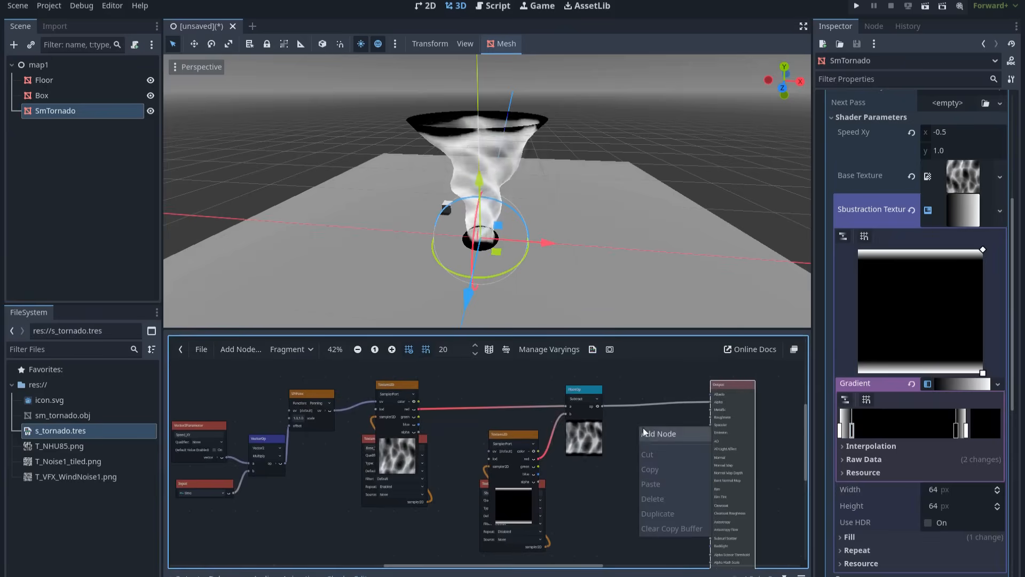
click(645, 430)
text(su)
text(clamp)
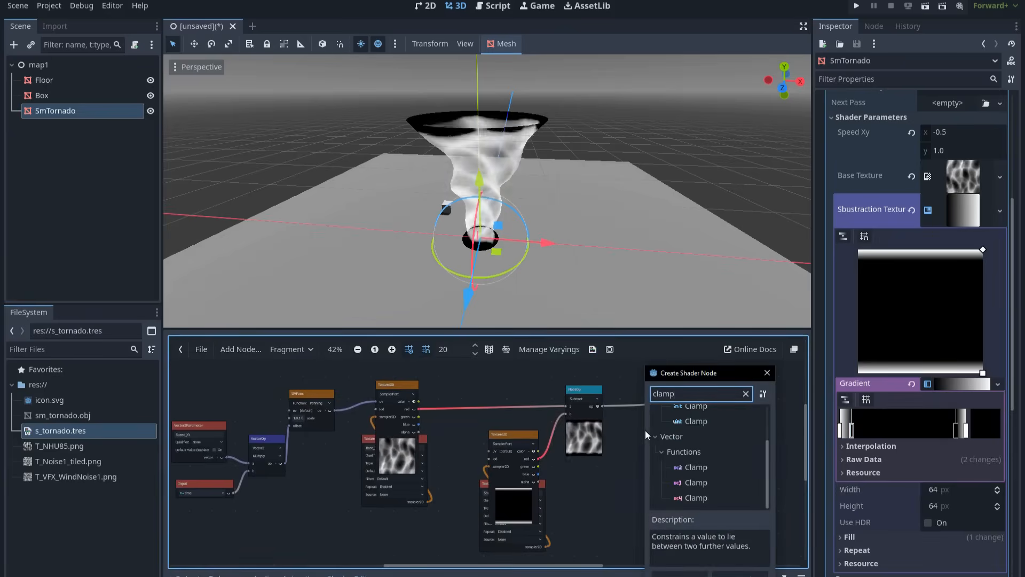
double_click(697, 417)
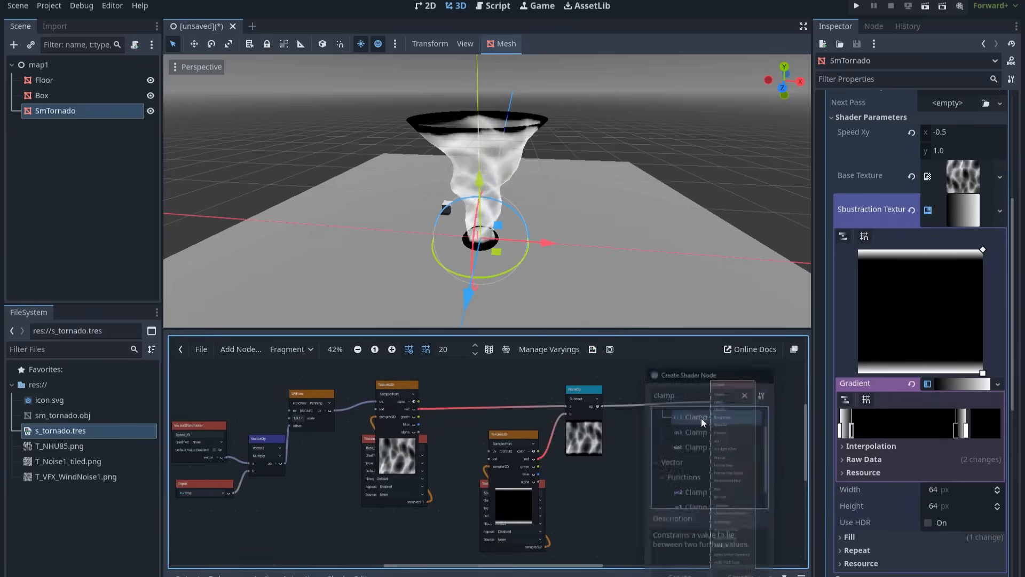
drag(666, 401, 665, 401)
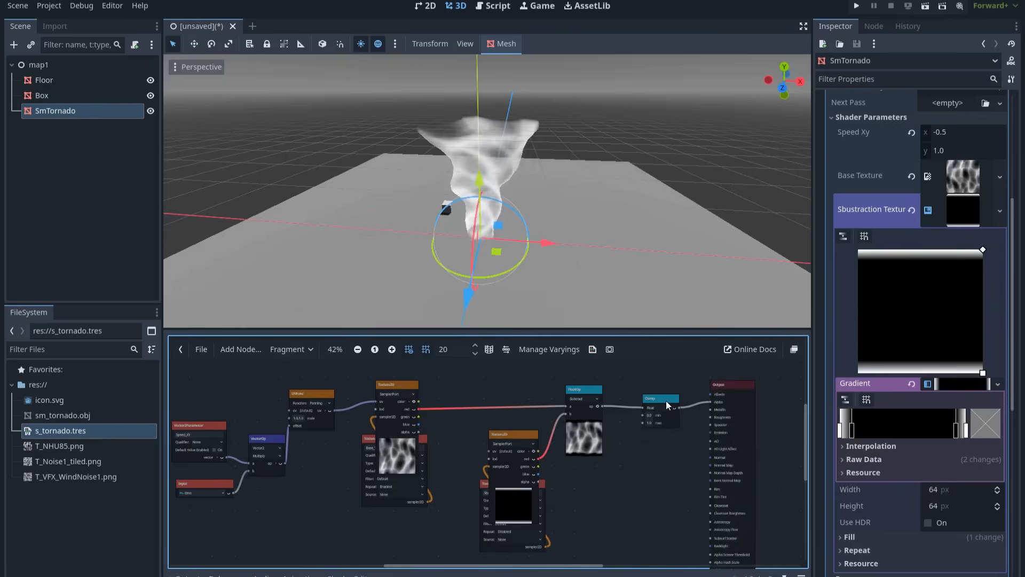
middle_drag(587, 228, 605, 224)
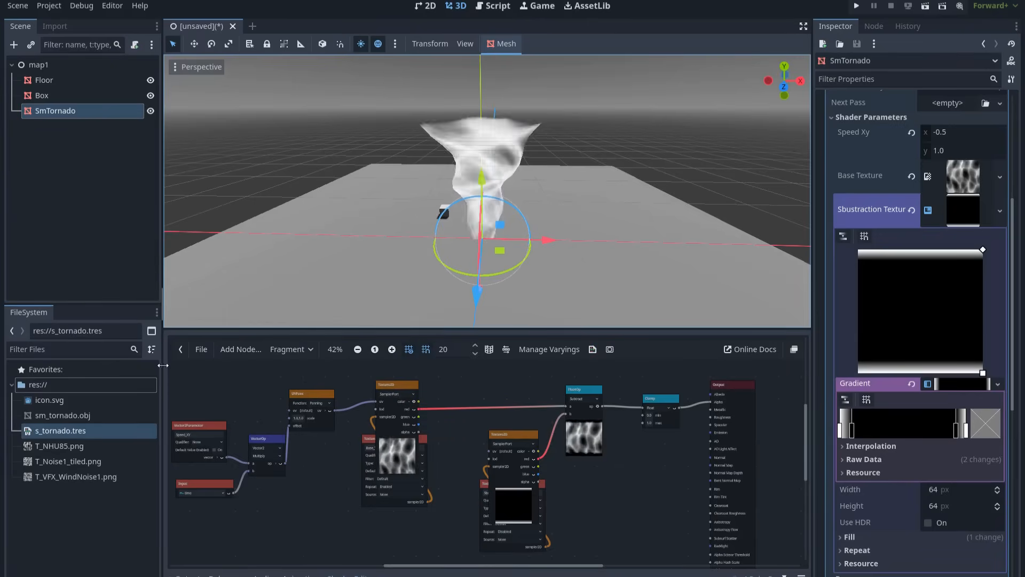
Step: Enlarge the shader editor by narrowing the Scene and FileSystem docks and reducing the 3D viewport's height
drag(163, 365, 58, 369)
scroll(701, 406, down, 1)
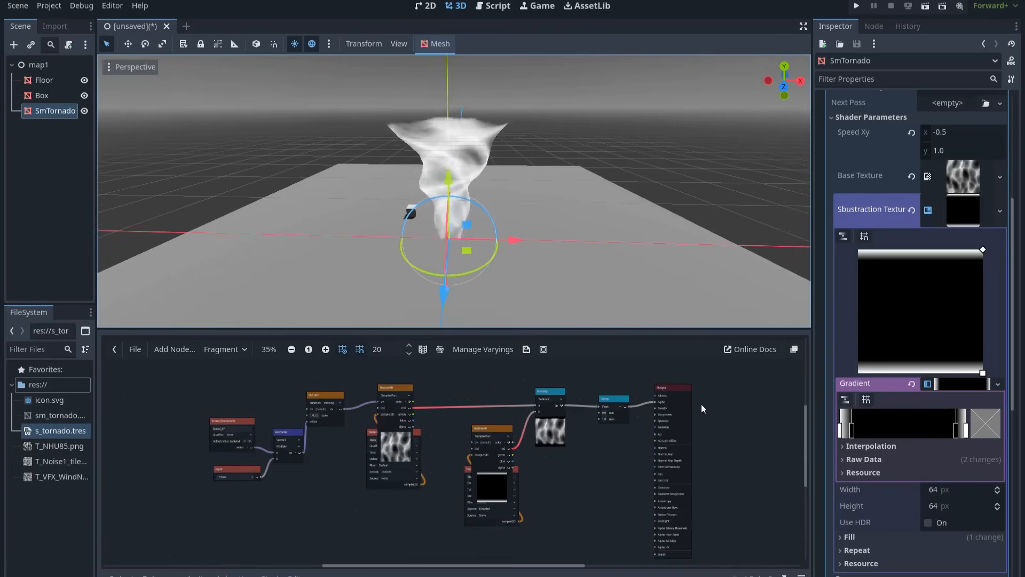
drag(613, 329, 609, 260)
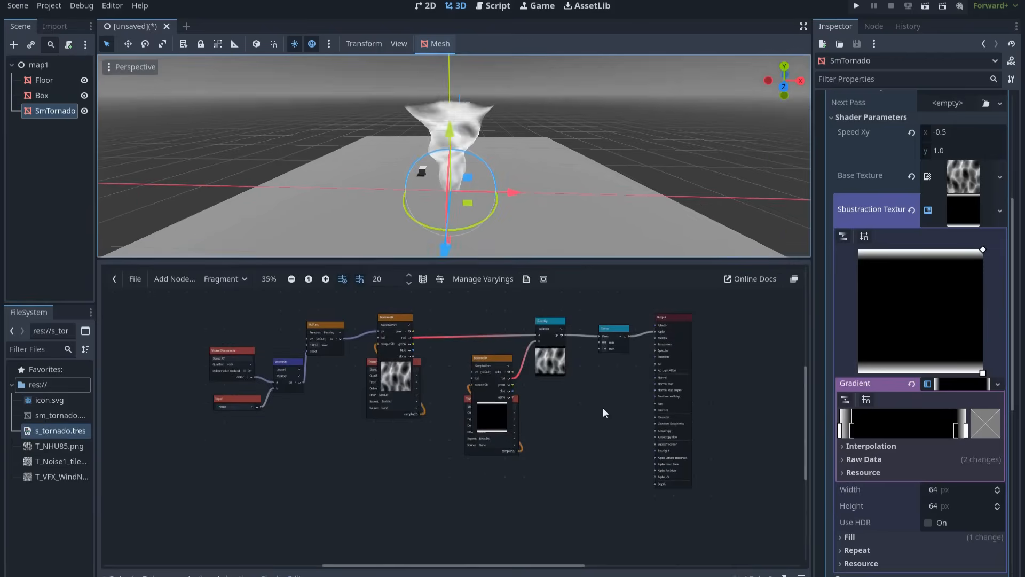
scroll(603, 422, up, 1)
scroll(601, 432, down, 1)
scroll(606, 433, up, 1)
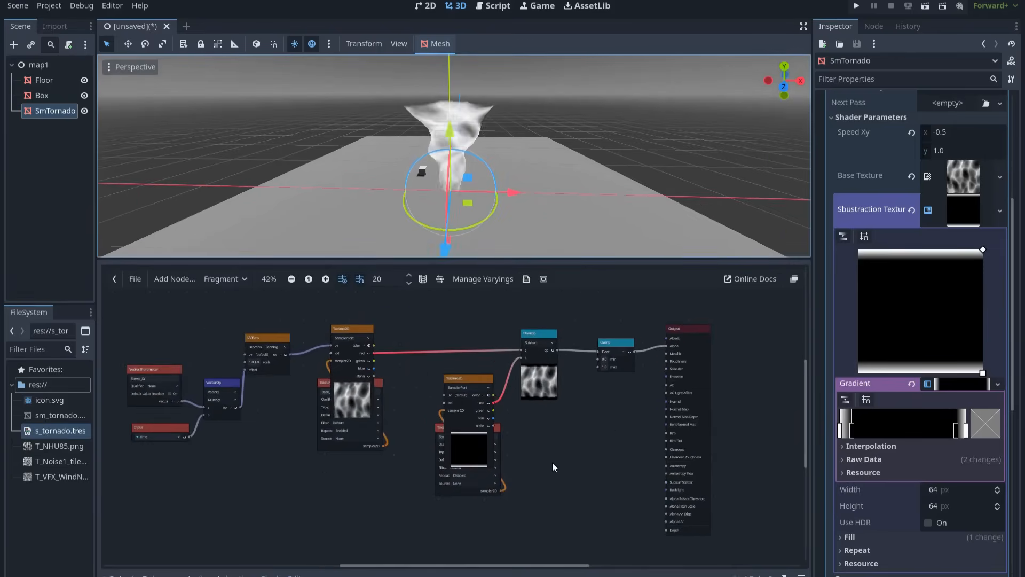
Step: Add a Texture2DParameter node in the empty space before the Output node and name it Color_1D_Gradient
right_click(576, 457)
text(texture2d)
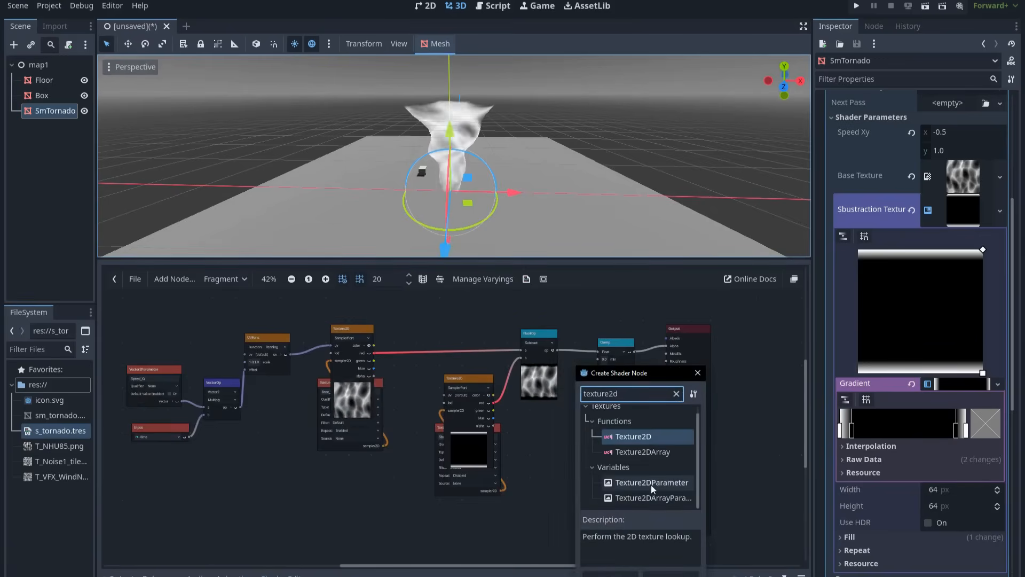
double_click(652, 483)
drag(622, 459, 526, 453)
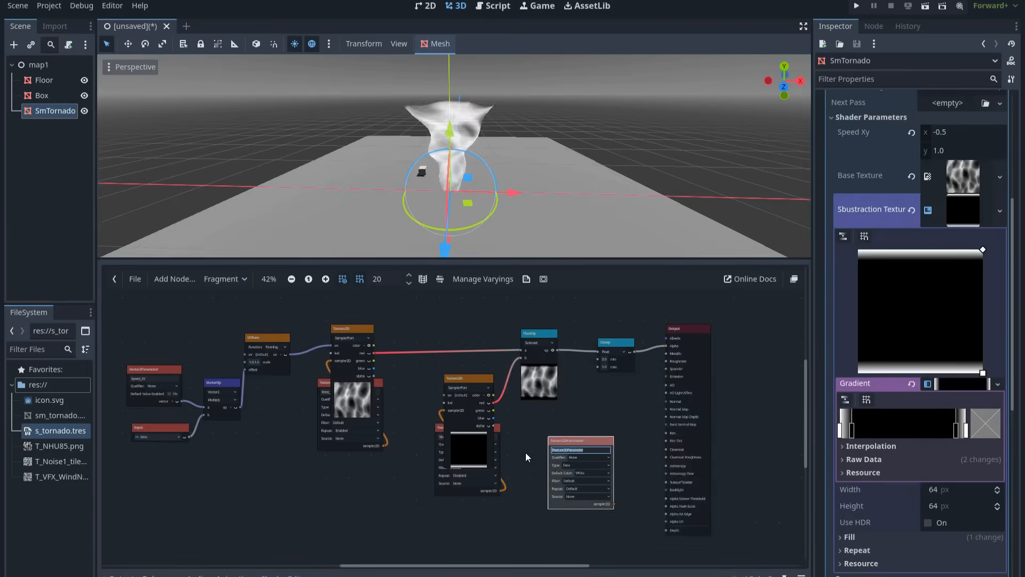
text(Color 1D Gradient)
key(Return)
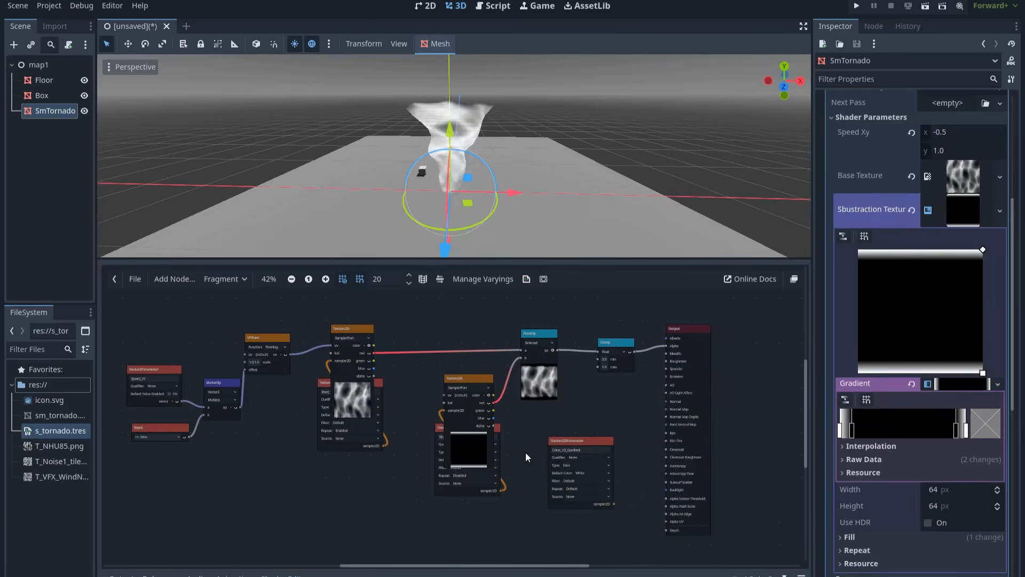
Step: Set the Color_1D_Gradient parameter's type to Color and its repeat mode to Disabled
scroll(579, 465, up, 2)
click(569, 466)
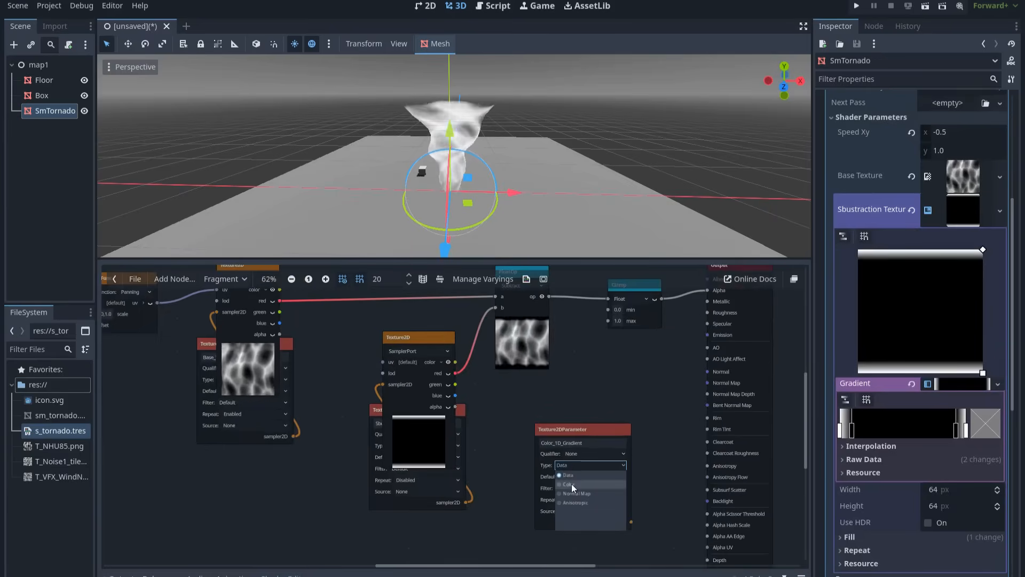
click(571, 482)
click(577, 500)
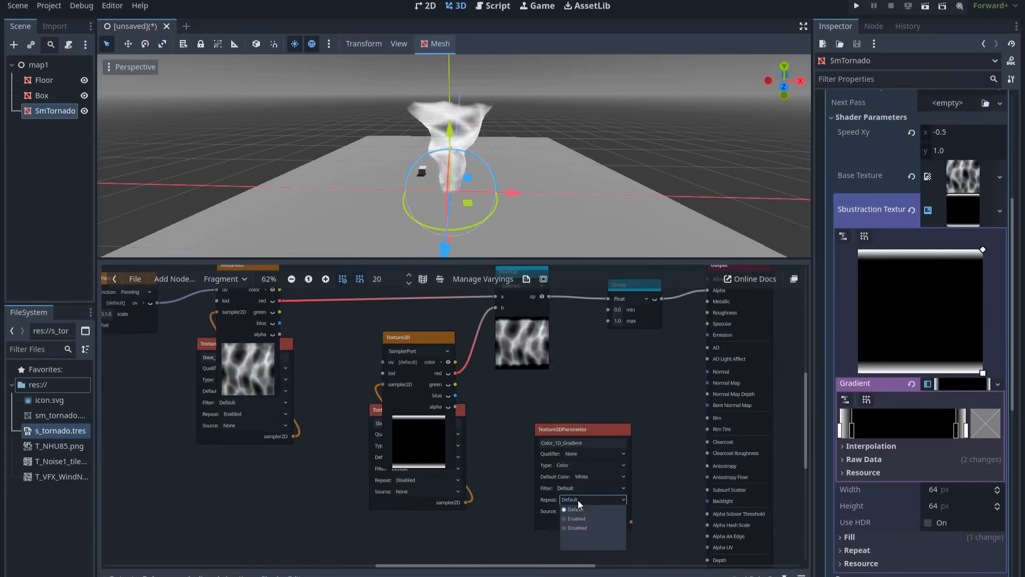
click(577, 528)
scroll(604, 422, down, 2)
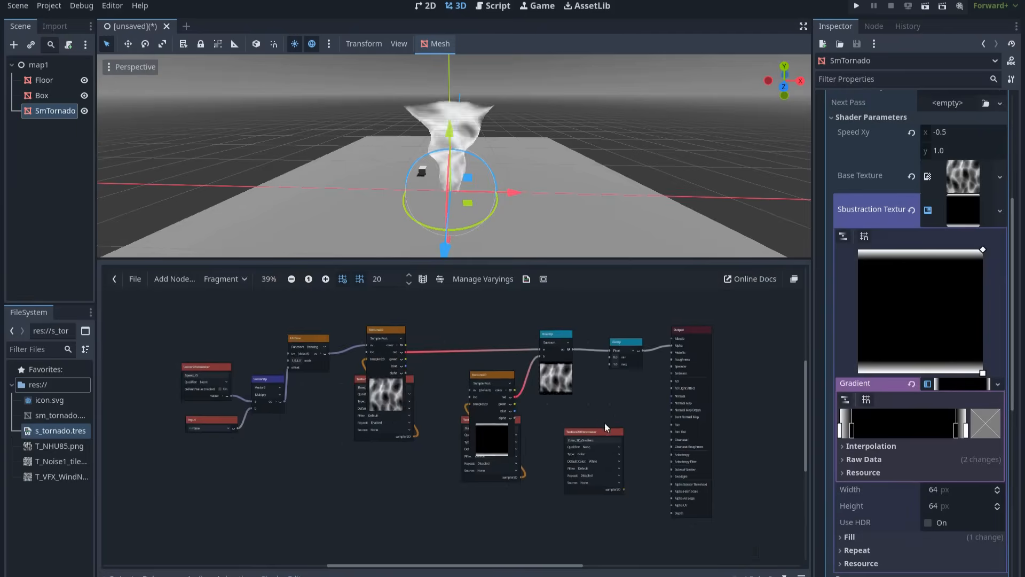
Step: Create a Texture2D node from the Color_1D_Gradient sampler output, show its color preview, and stack it over the parameter node
middle_drag(604, 422, 603, 450)
scroll(611, 465, up, 1)
drag(610, 463, 594, 459)
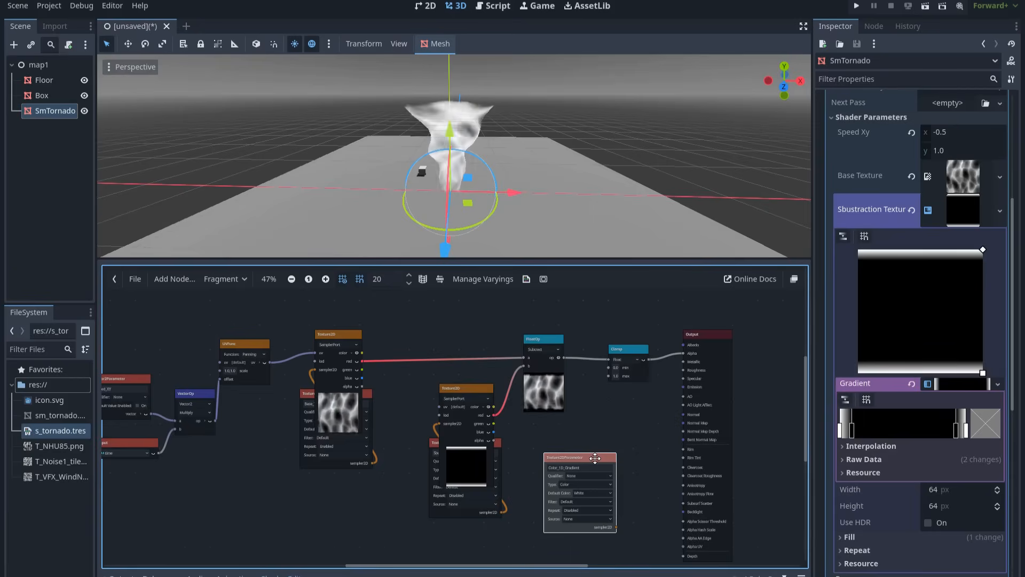
drag(595, 457, 597, 458)
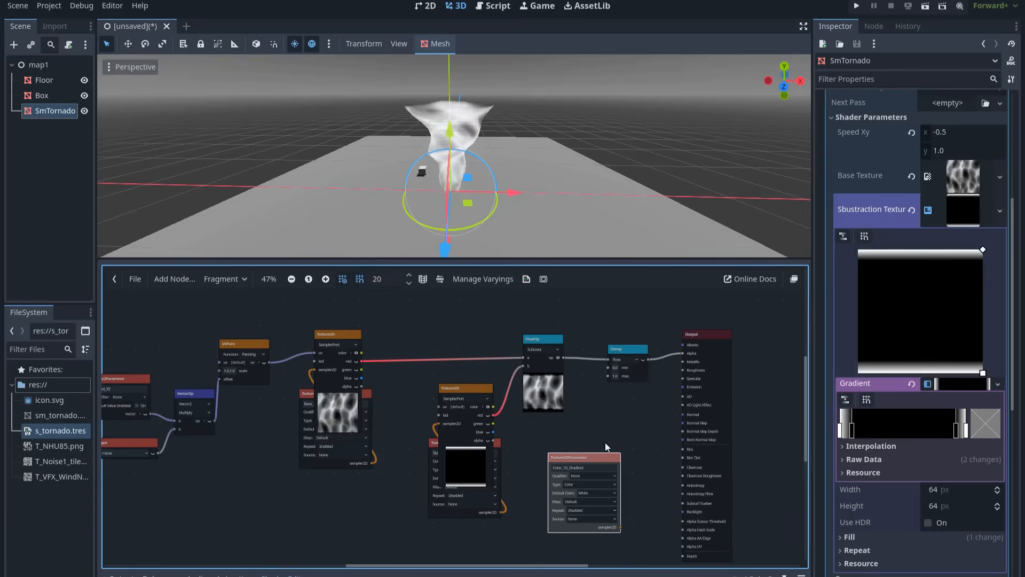
scroll(593, 440, down, 1)
scroll(592, 441, right, 1)
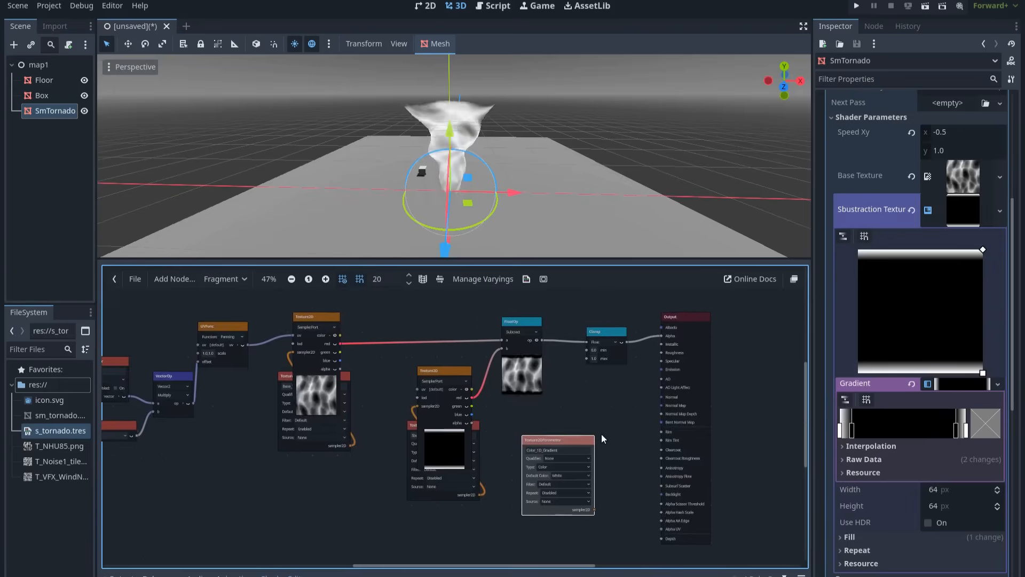
scroll(601, 433, up, 1)
drag(570, 502, 592, 415)
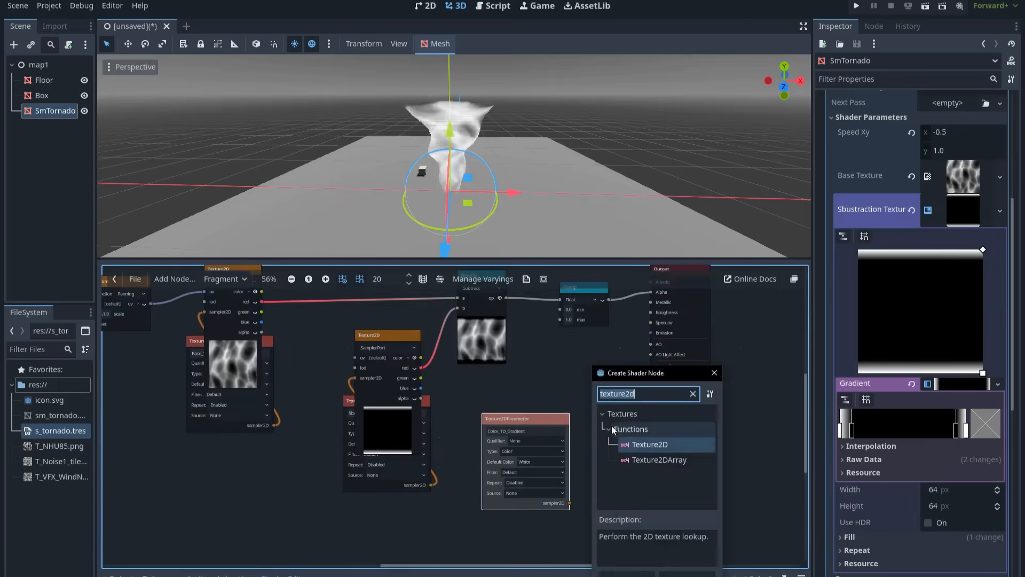
double_click(636, 444)
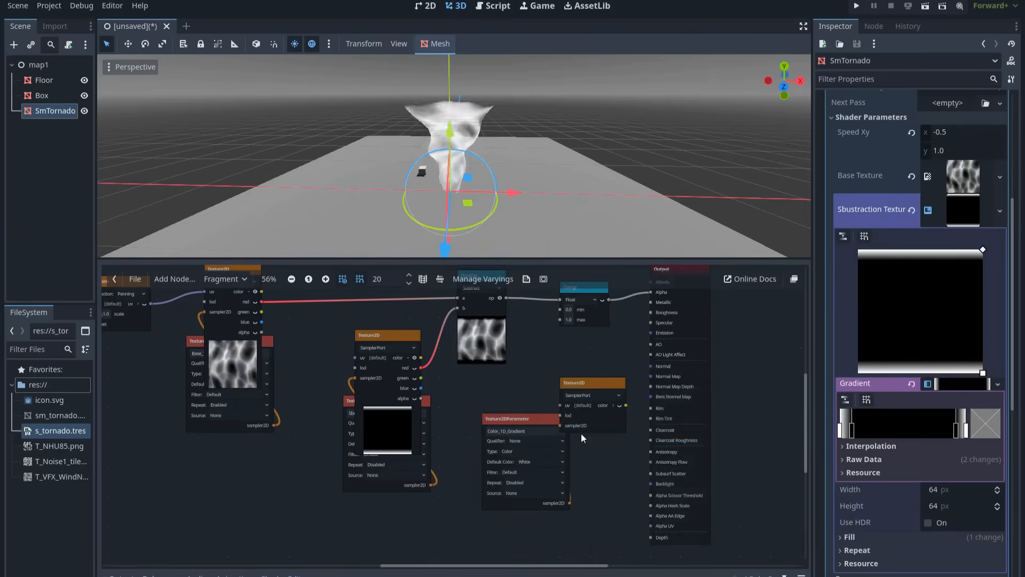
click(620, 405)
drag(603, 385, 561, 366)
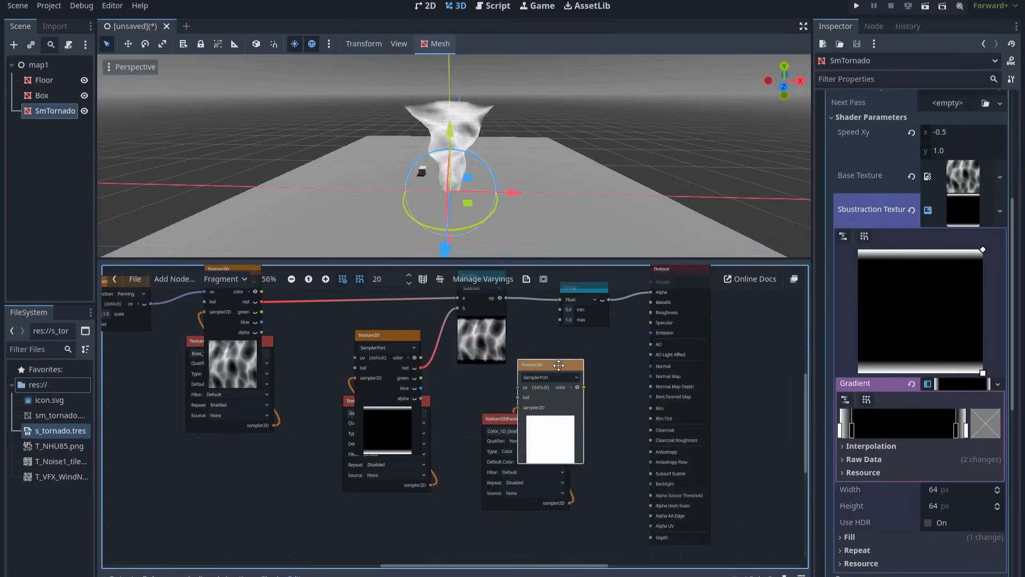
Step: Move the Output node and the Color_1D_Gradient node pair farther from the Clamp node to make room
click(608, 371)
scroll(608, 374, down, 1)
middle_drag(600, 385, 557, 440)
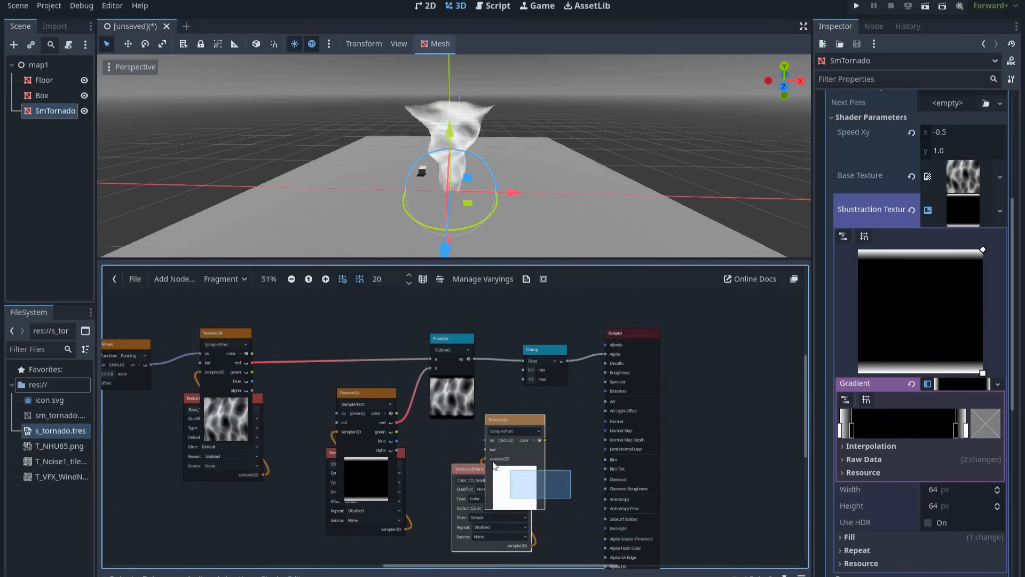
scroll(539, 401, down, 5)
drag(587, 366, 686, 374)
drag(536, 428, 612, 391)
scroll(513, 432, up, 3)
scroll(517, 430, up, 1)
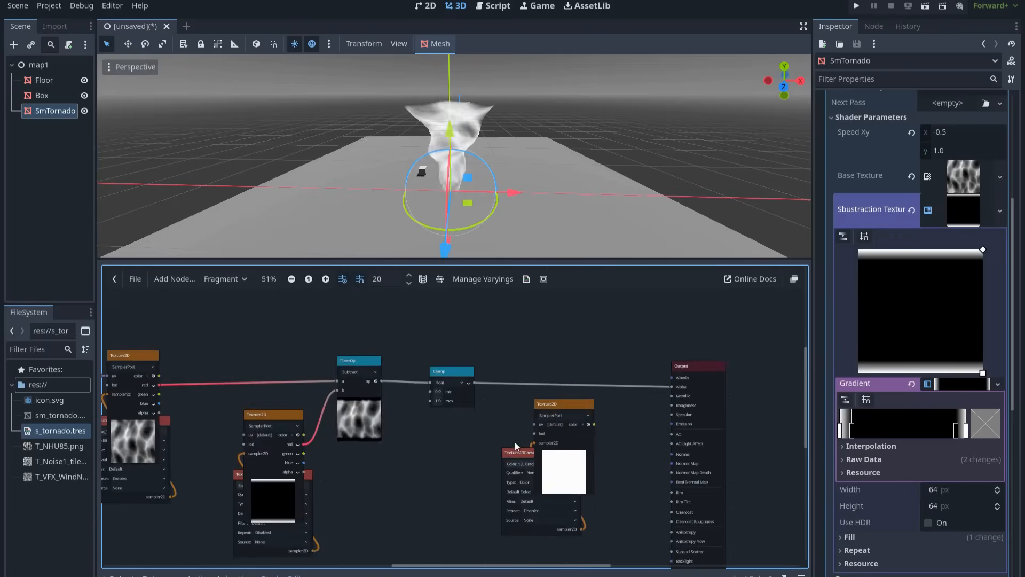
Step: Connect Clamp to the gradient Texture2D's UV, wire its color to Albedo and its alpha channel to Alpha, and align the nodes
drag(475, 387, 532, 425)
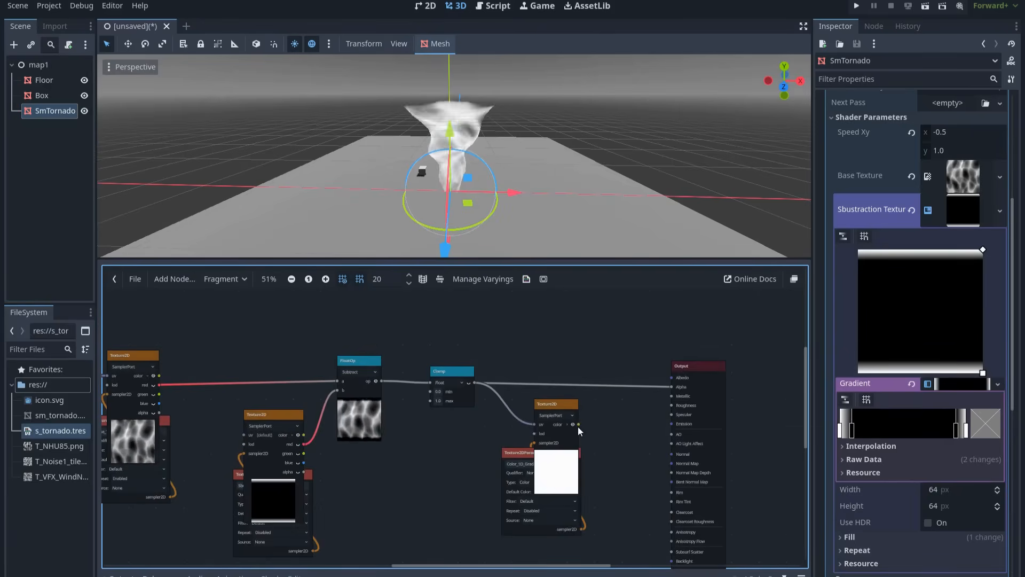
click(567, 425)
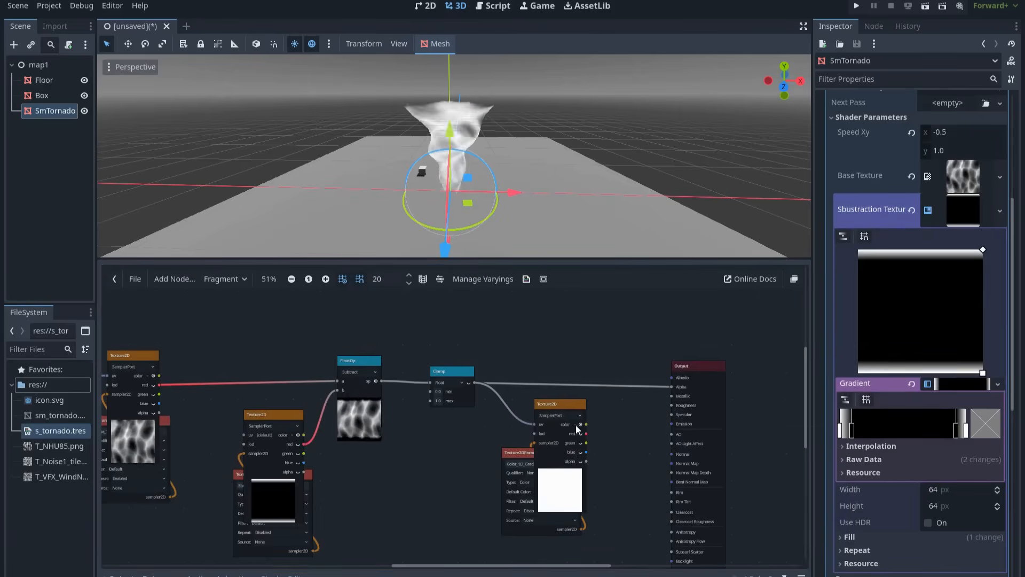
drag(586, 424, 671, 377)
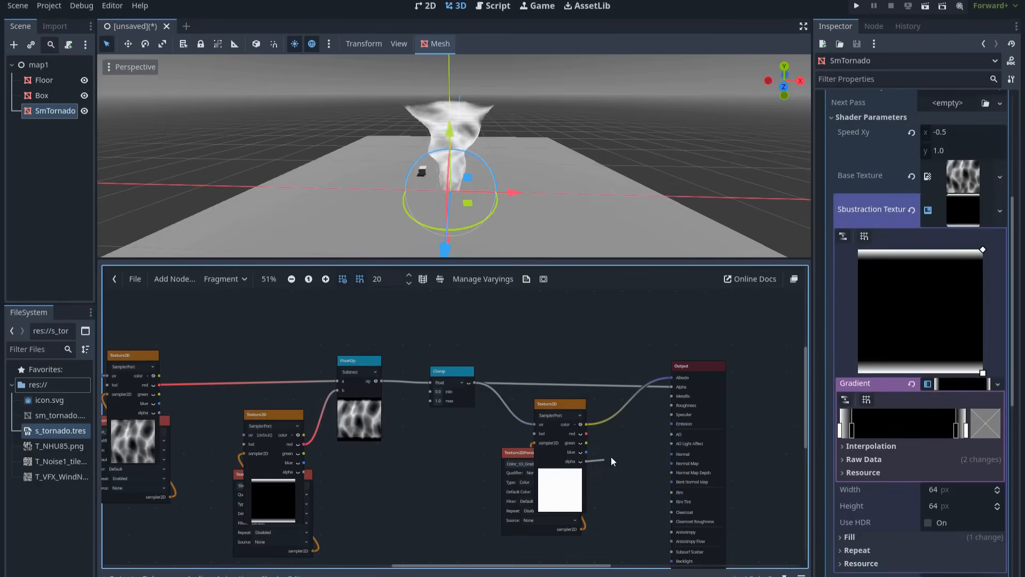
drag(664, 392, 669, 386)
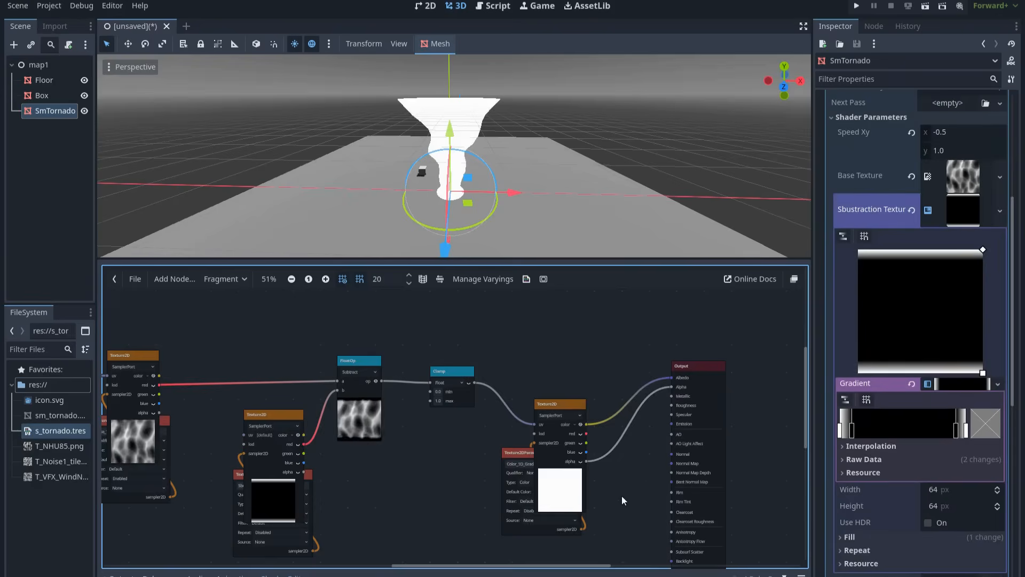
drag(609, 514, 579, 359)
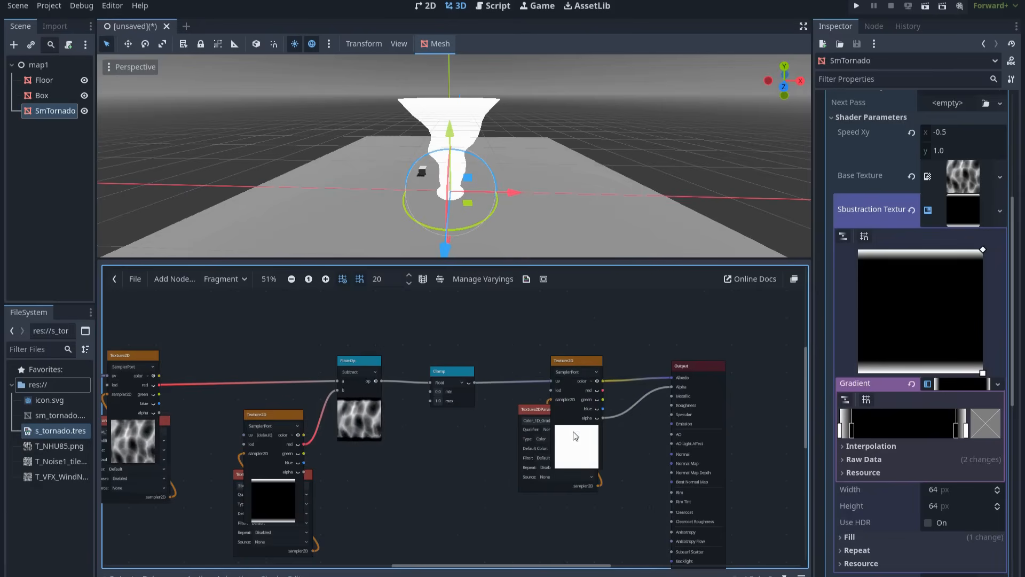
drag(576, 359, 572, 355)
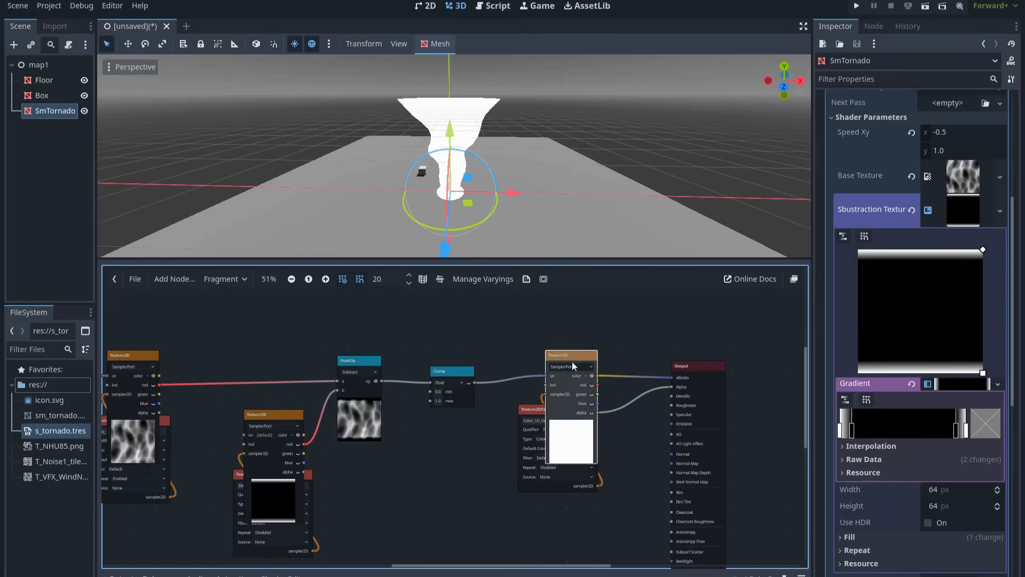
Step: Assign a new GradientTexture1D to the Color 1d Gradient shader parameter and open its gradient for editing
click(959, 219)
scroll(906, 302, up, 4)
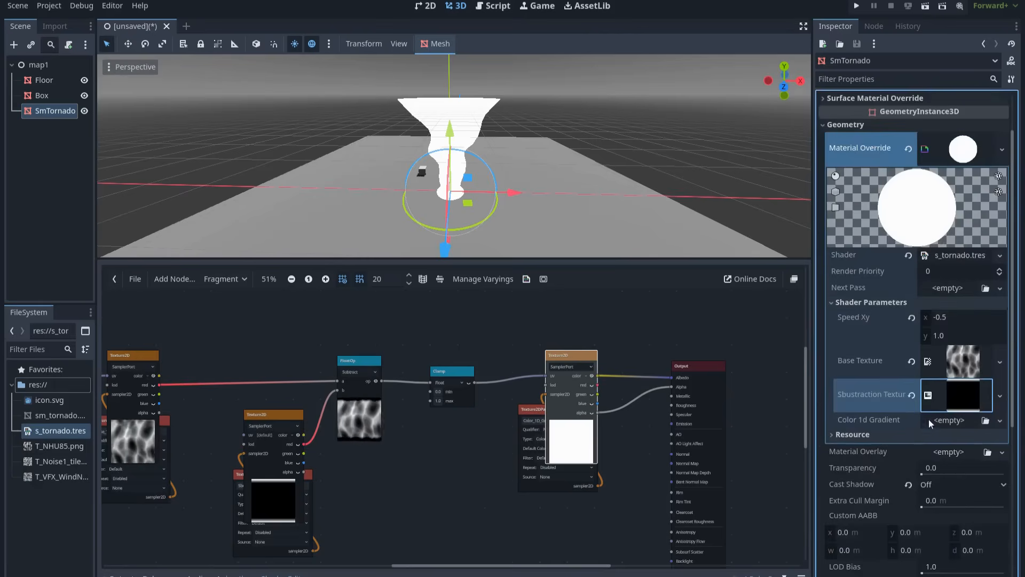
click(1002, 423)
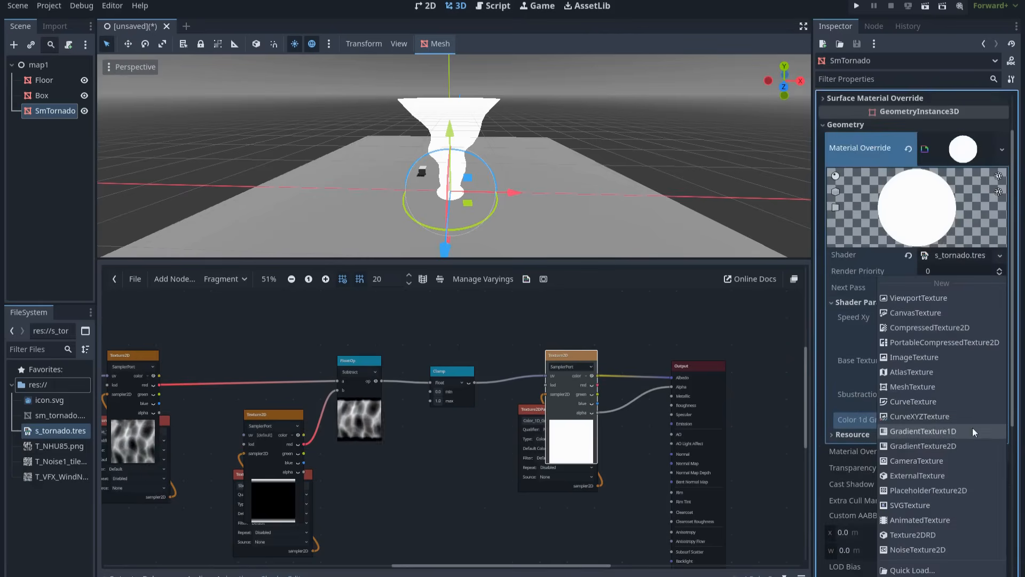
click(939, 435)
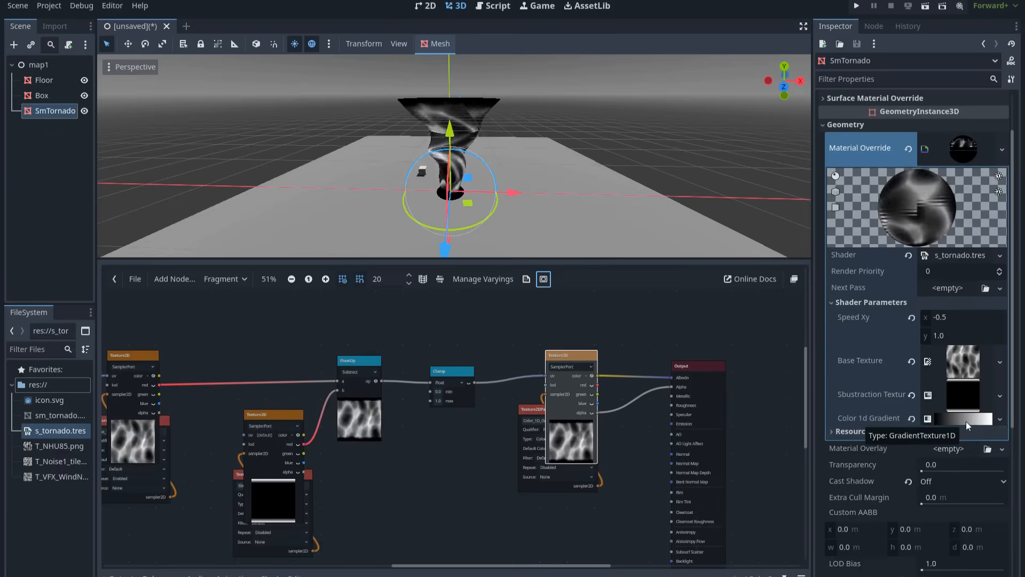
click(966, 421)
click(965, 436)
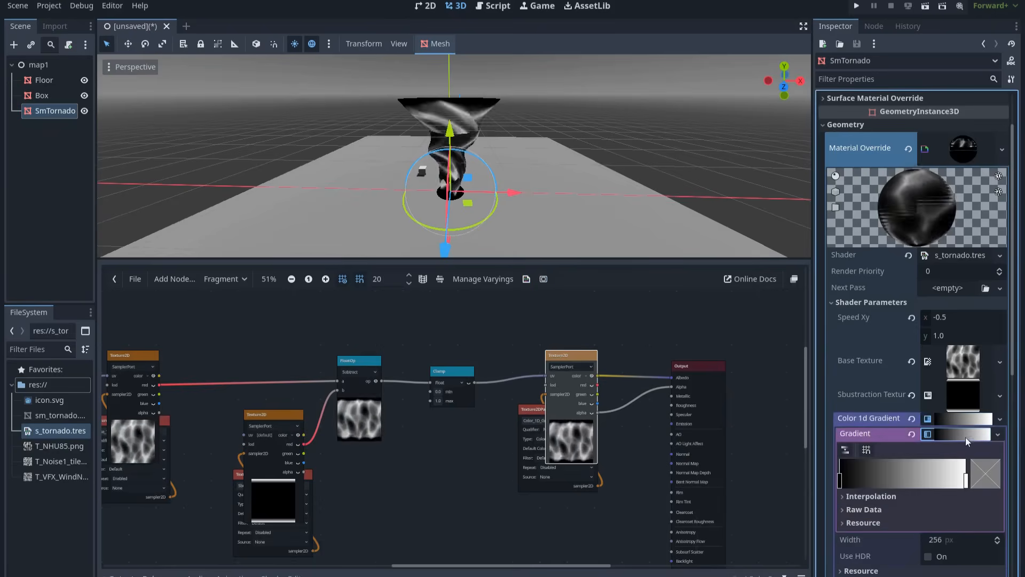
Step: Color the gradient's end stop pure red (ff0000)
click(966, 479)
click(985, 474)
drag(904, 333, 964, 335)
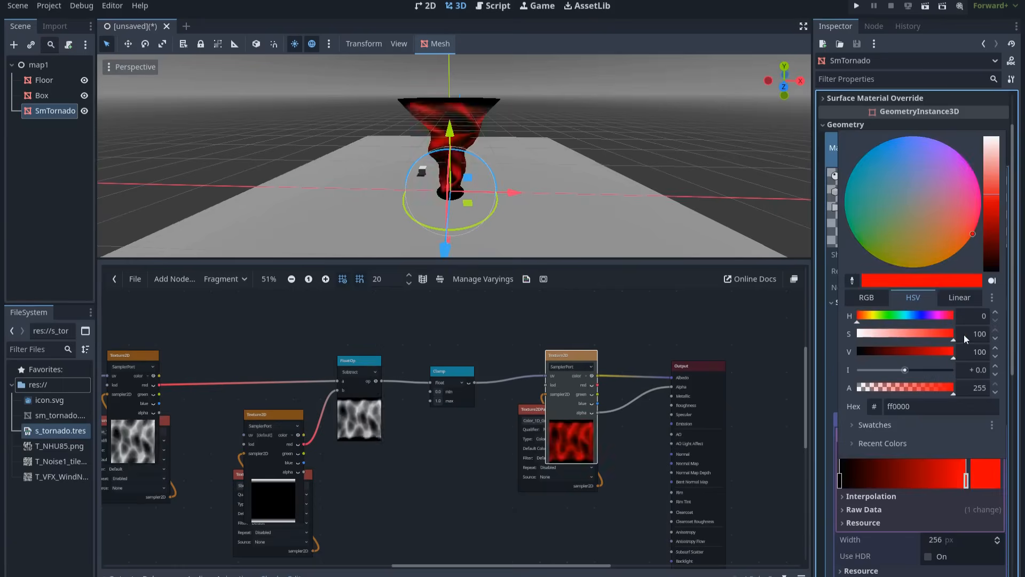
click(931, 484)
Step: Add a color stop at the middle of the gradient and set it to light blue (6897ff)
click(903, 482)
click(988, 483)
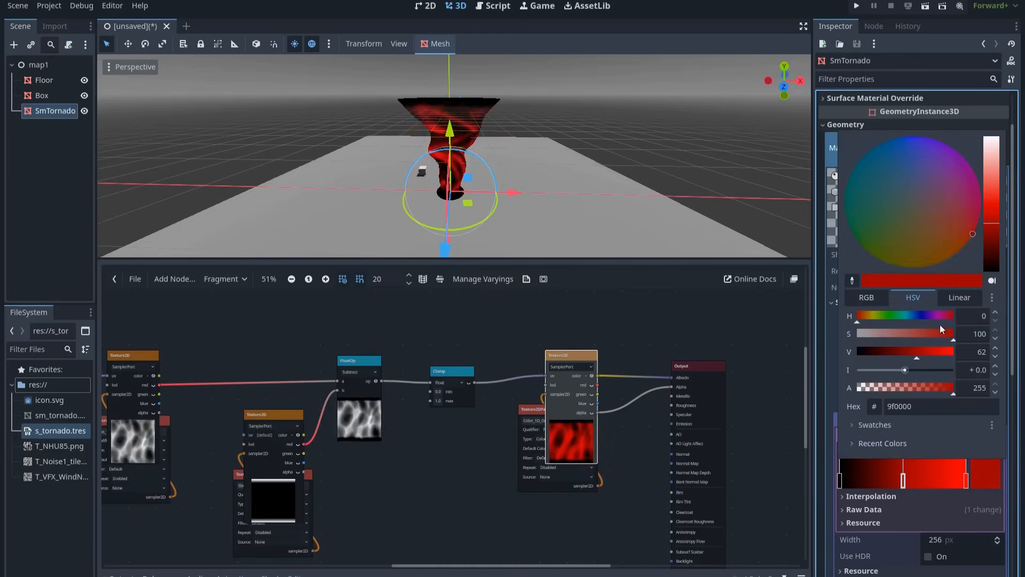
click(921, 315)
drag(994, 226, 992, 185)
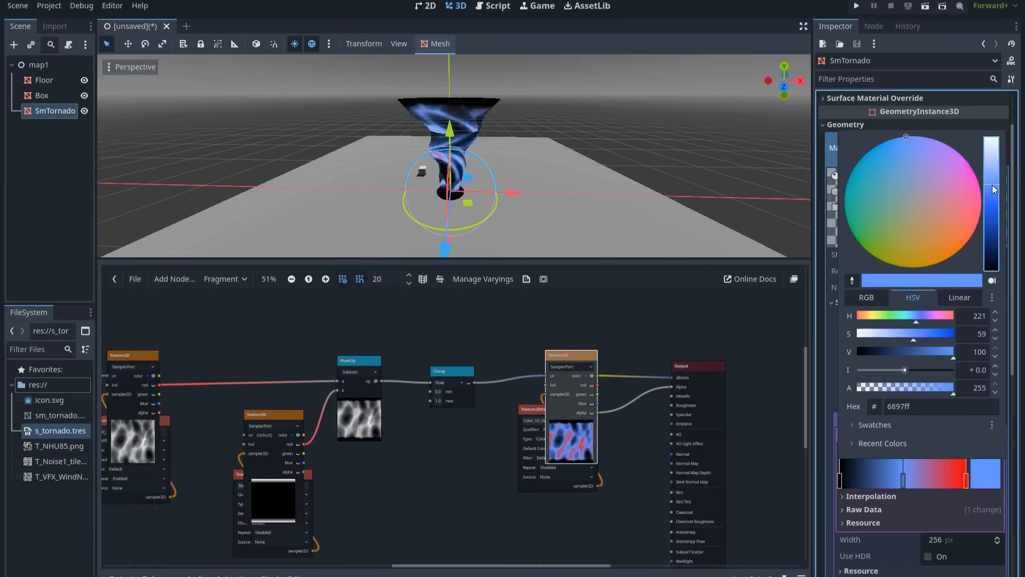
Step: Make the gradient's starting black stop fully transparent by reducing its alpha to 0
click(873, 484)
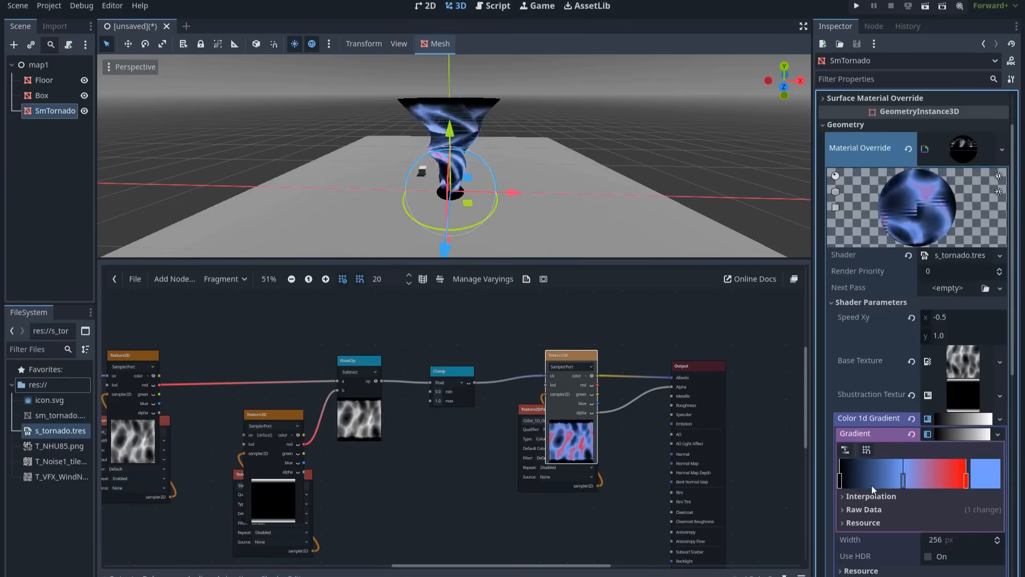
drag(840, 483, 850, 481)
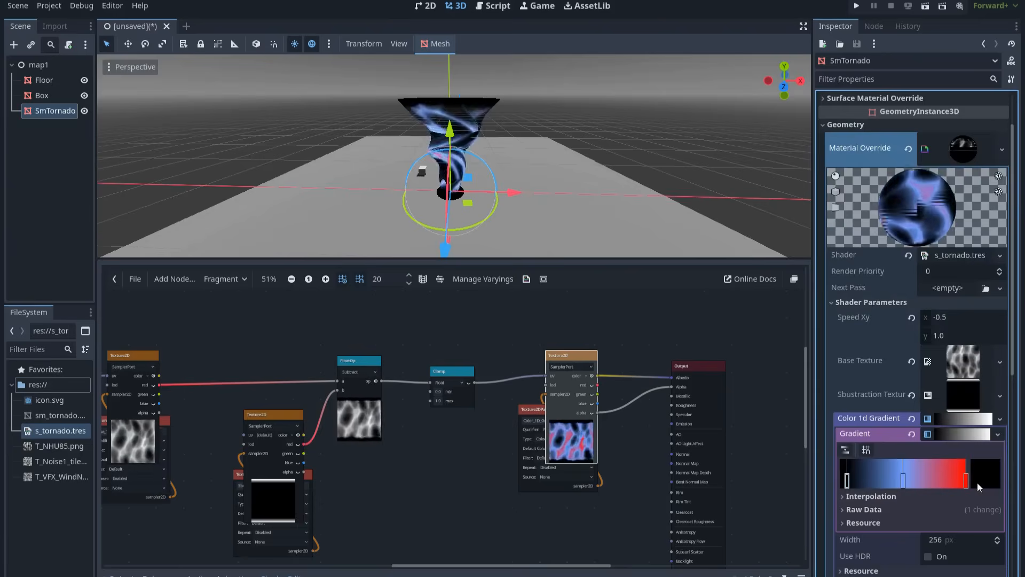
click(977, 482)
drag(910, 387, 821, 389)
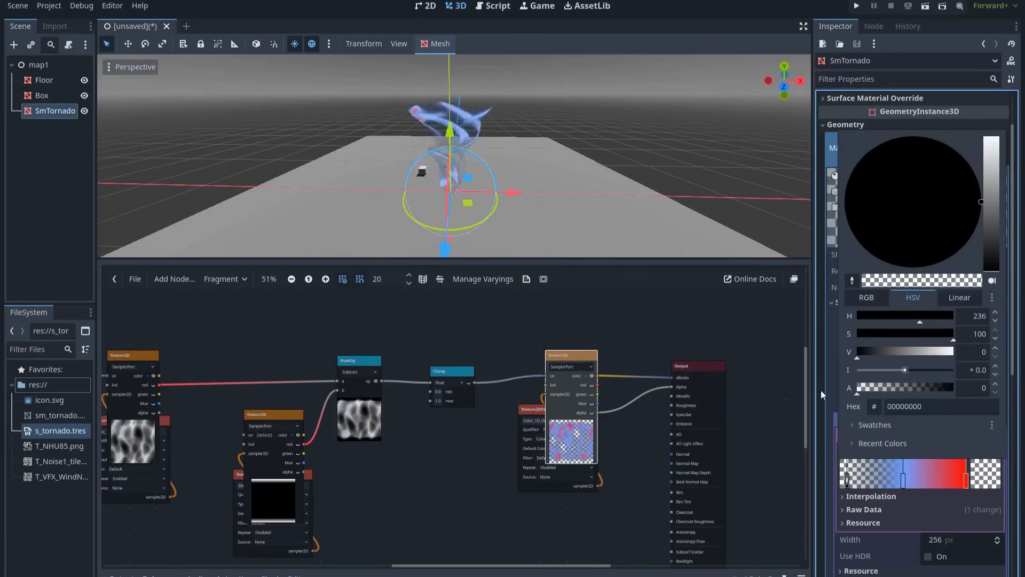
click(858, 484)
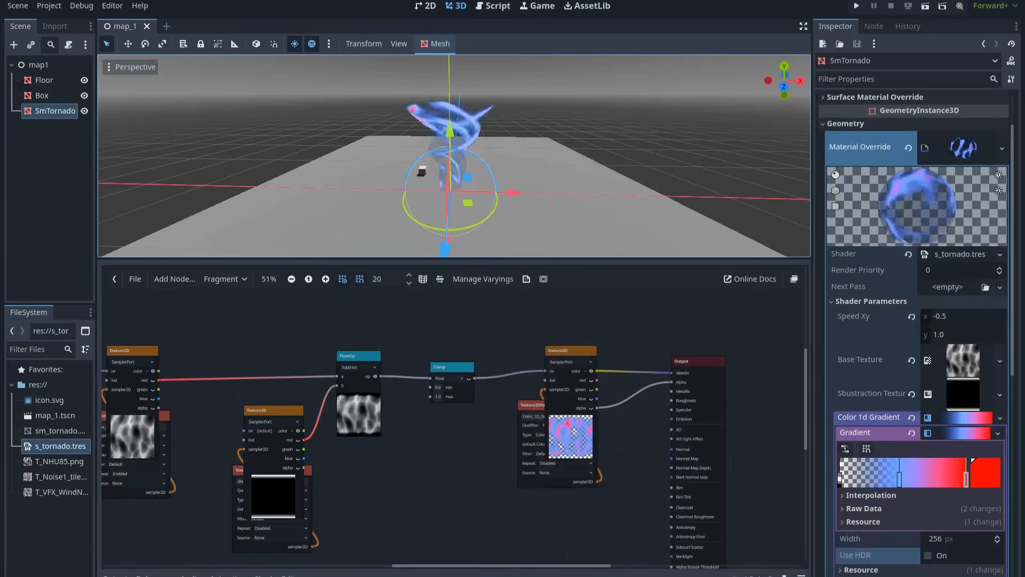
Step: Enable Use HDR on the gradient texture, raise the end stop's intensity to about 8.667, and shift its hue to cyan
click(928, 556)
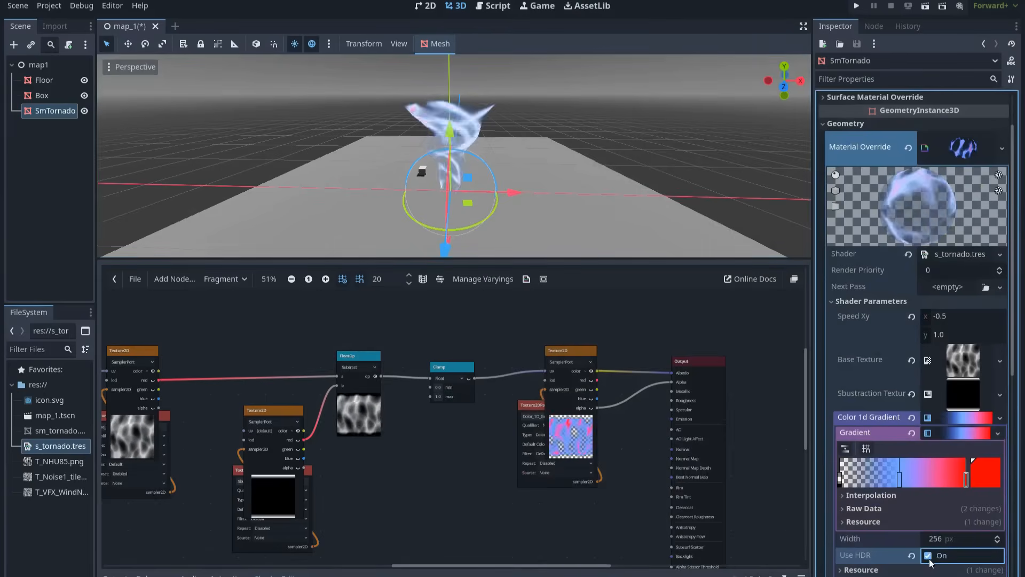
click(981, 480)
drag(910, 370, 945, 372)
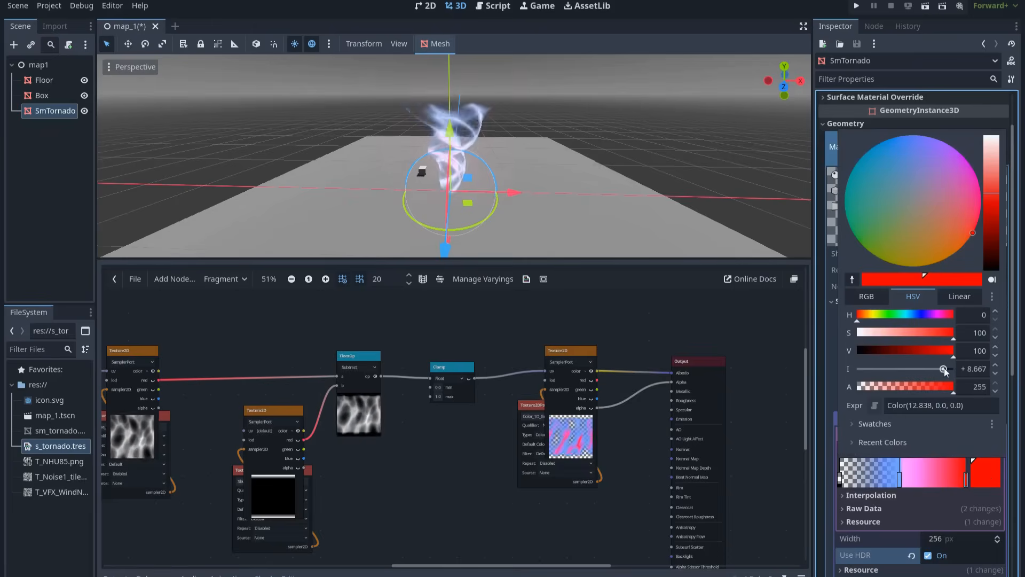
click(905, 316)
Step: Reposition the light blue stop at the gradient's middle, then add a blue stop between it and the transparent start
click(891, 465)
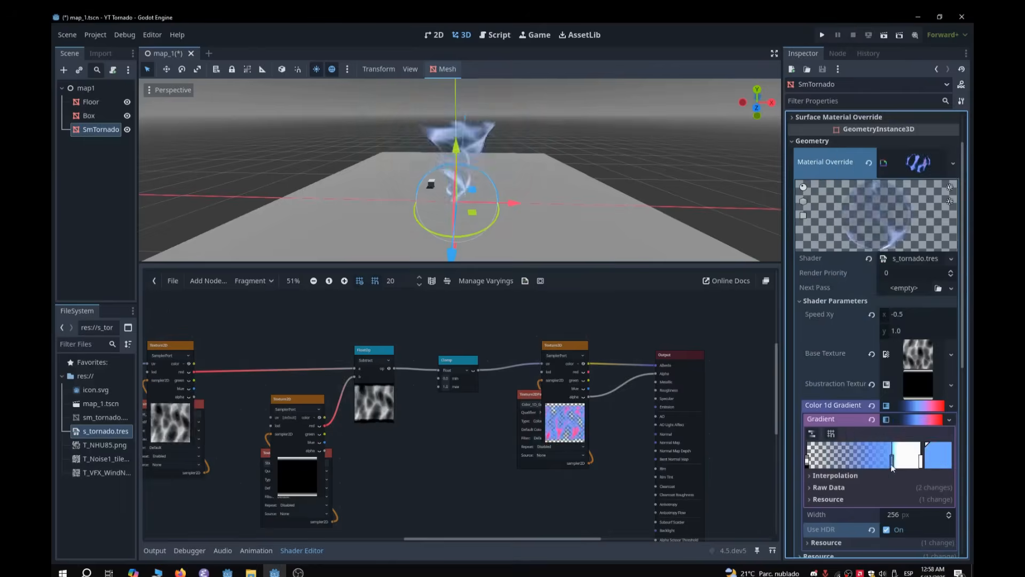
drag(892, 465, 861, 463)
click(831, 459)
click(938, 455)
drag(882, 329, 901, 330)
drag(906, 345, 878, 363)
click(831, 463)
Step: Recolor the middle stop light cyan and place the blue stop about a fifth of the way along the gradient
click(938, 455)
click(825, 461)
click(938, 455)
click(862, 463)
click(938, 455)
click(862, 462)
click(950, 354)
drag(825, 461, 832, 461)
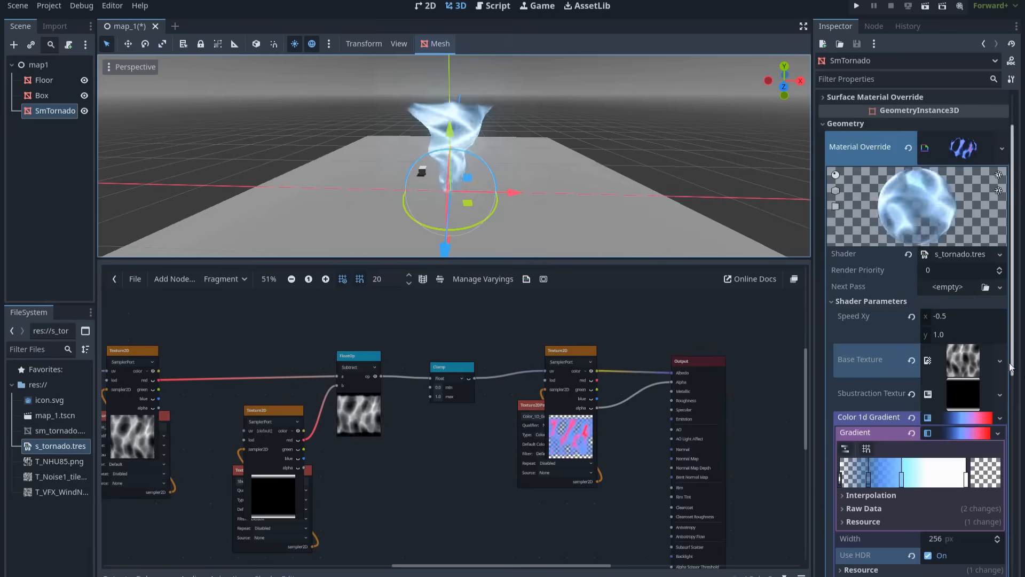
Step: Swap the material's Base Texture for T_VFX_WindNoise1.png and save the scene
click(1000, 360)
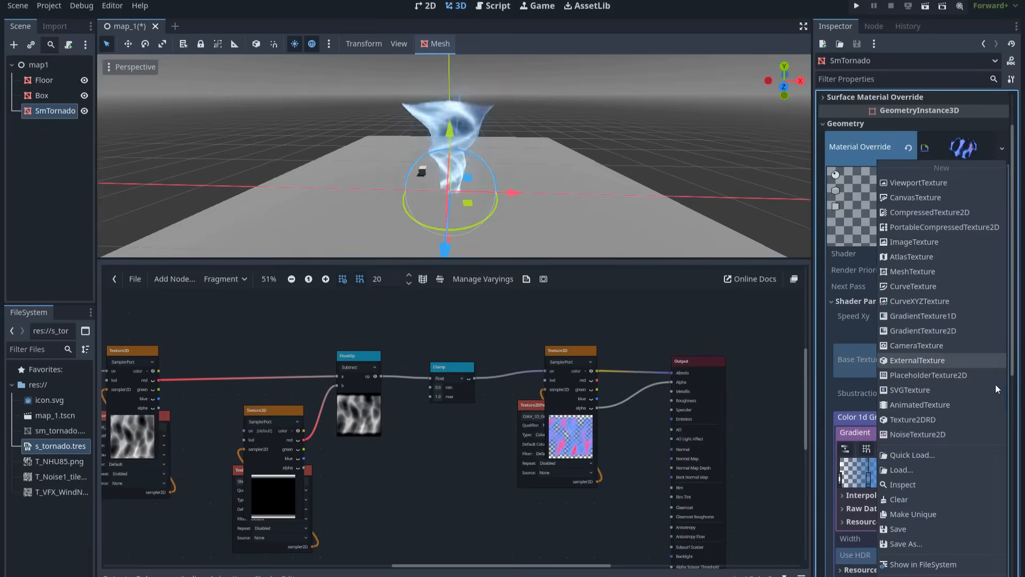
click(912, 455)
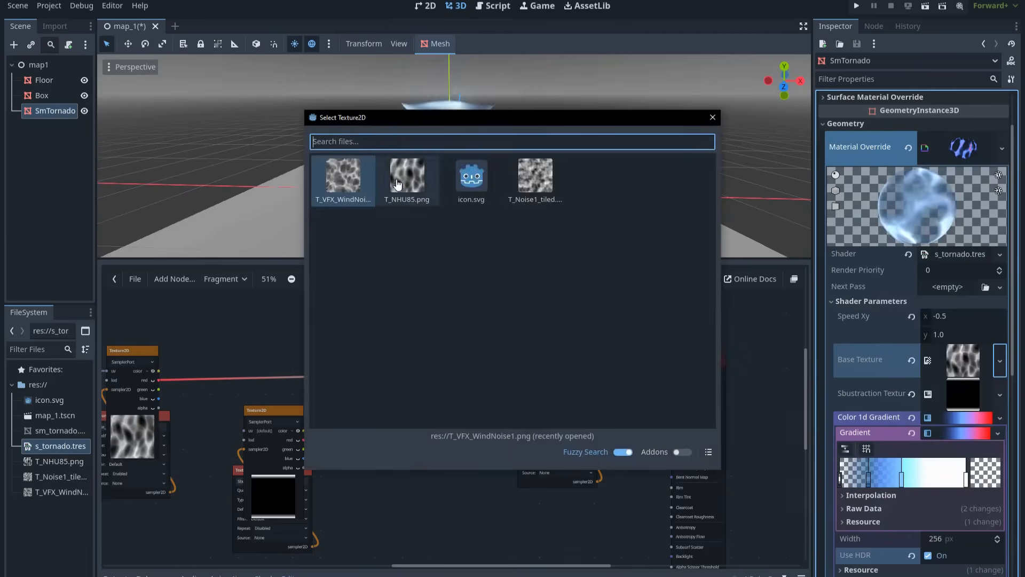
click(356, 188)
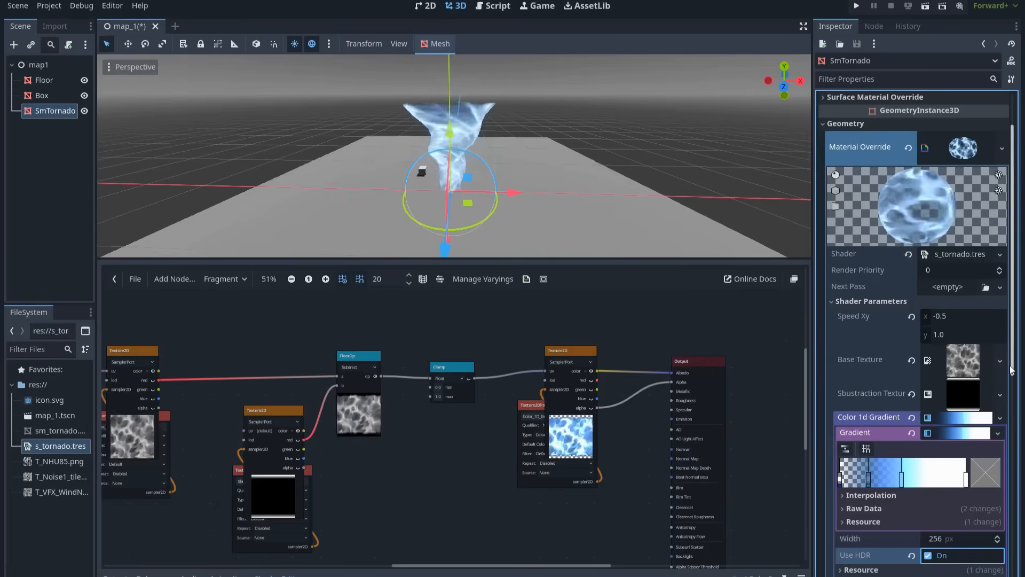
key(ctrl+s)
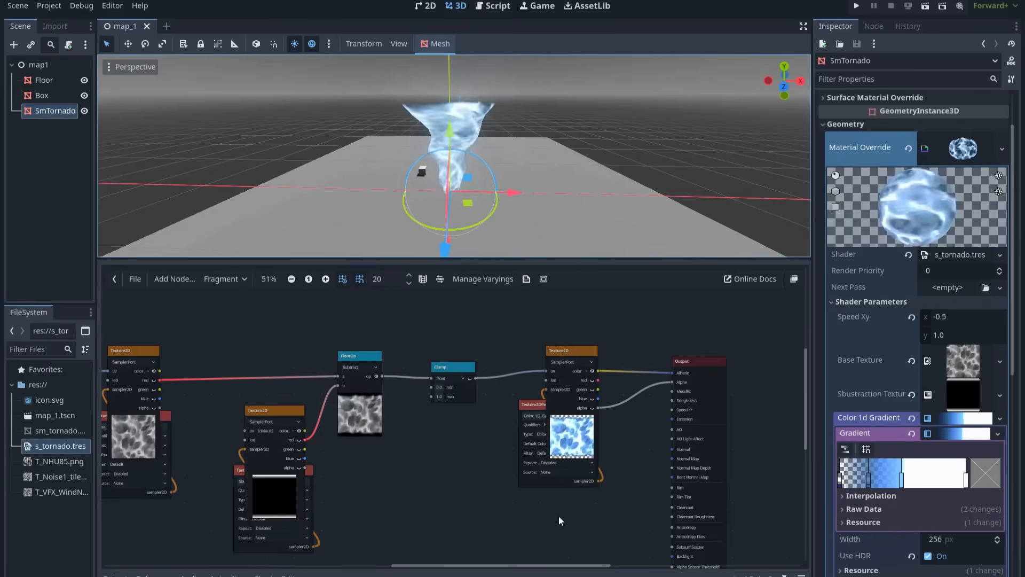
Step: Expand the shader graph workspace and add a FloatParameter node named Opacity below the gradient texture nodes
key(ctrl+shift+F11)
middle_drag(369, 508, 525, 456)
scroll(524, 492, down, 1)
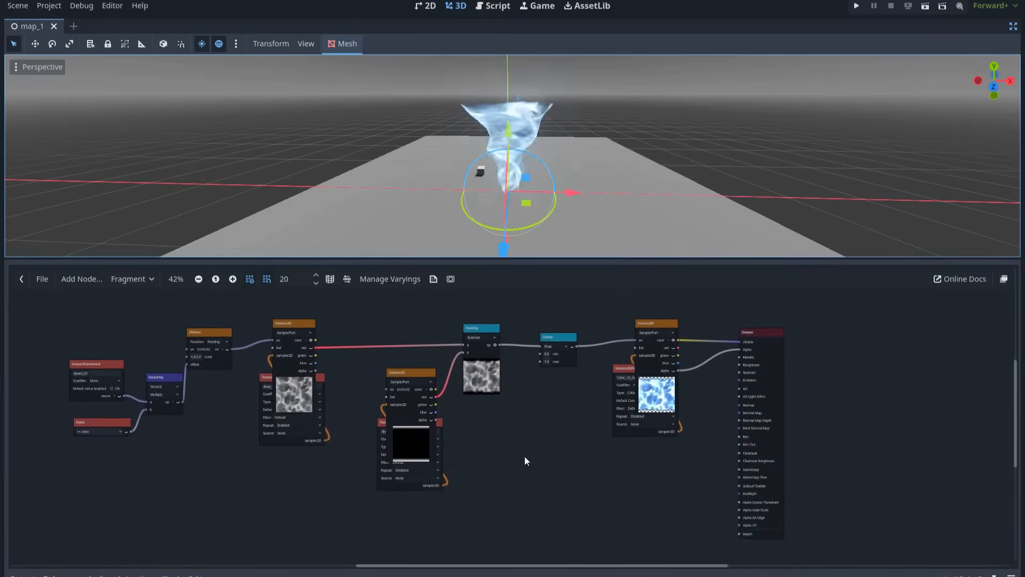
middle_drag(596, 464, 583, 463)
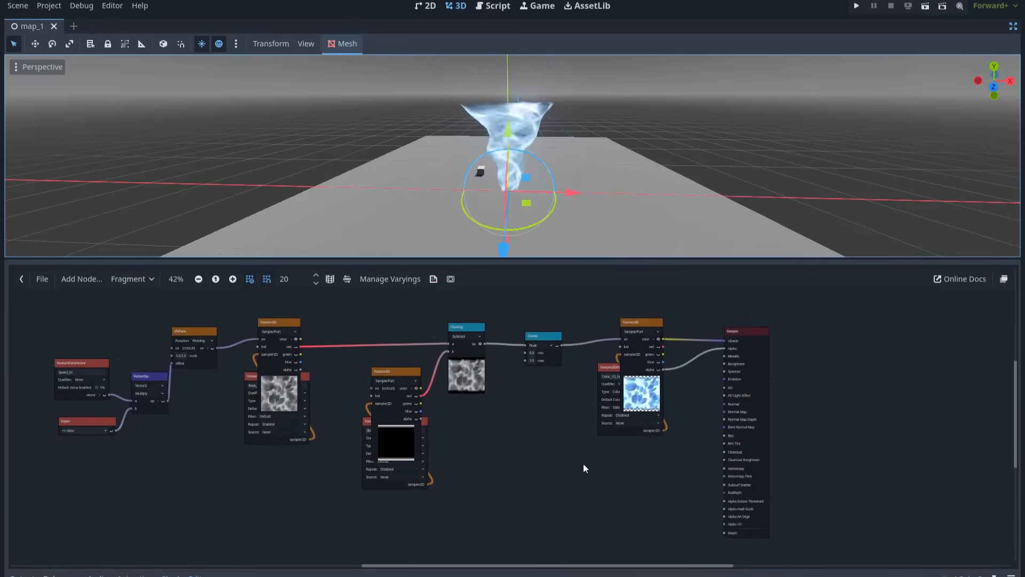
right_click(582, 463)
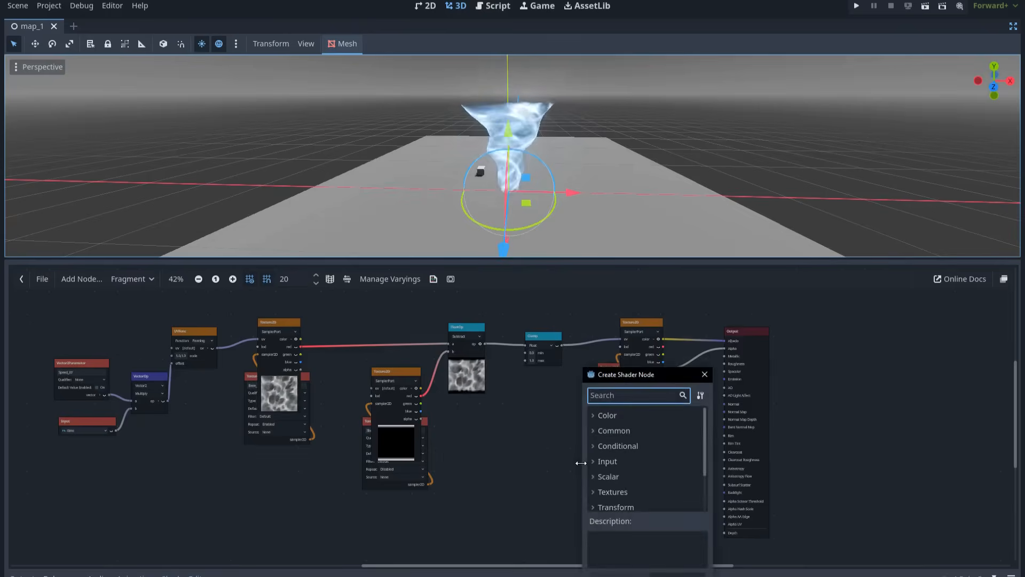
text(floatparam)
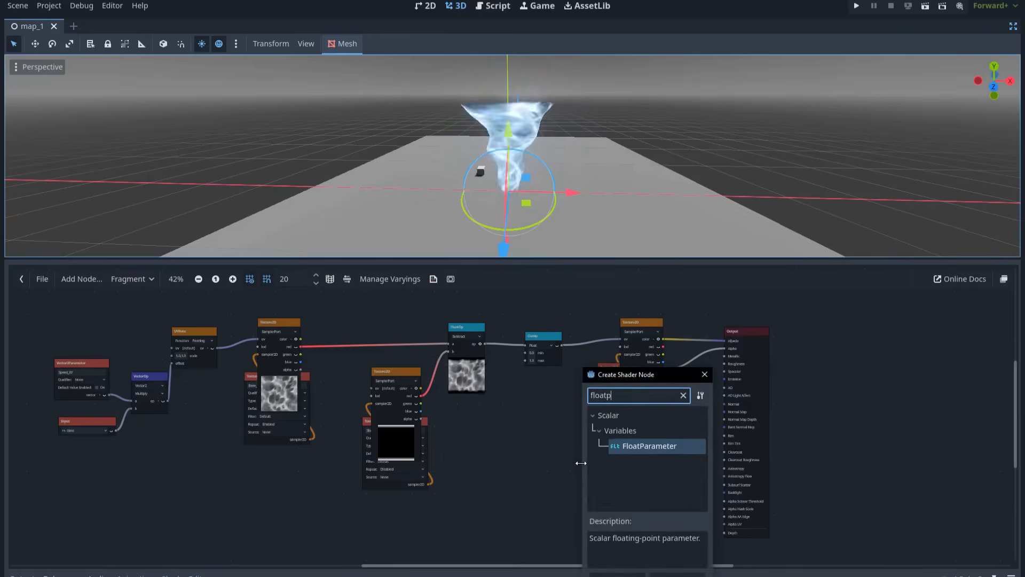
key(Return)
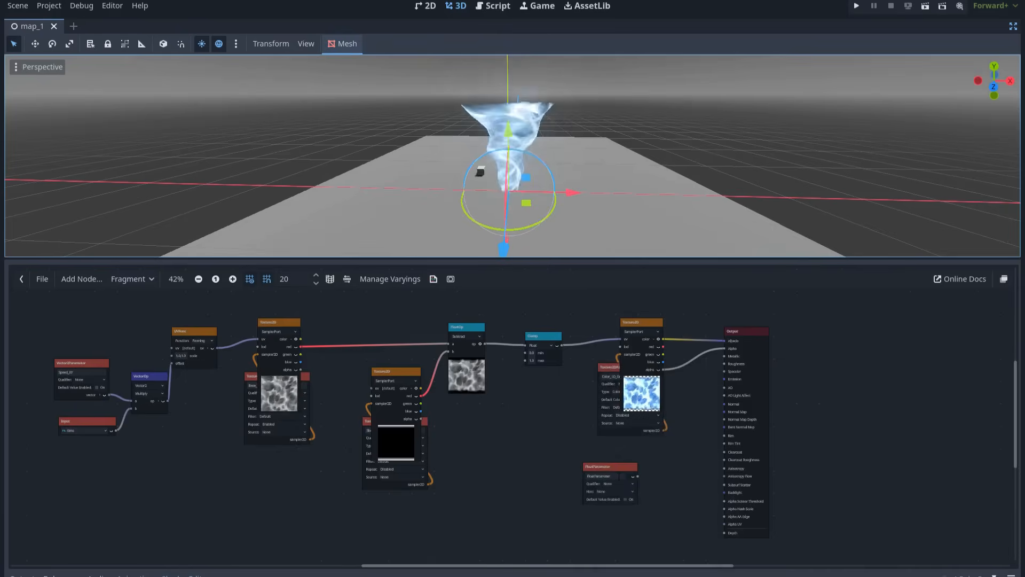
ctrl+scroll(585, 493, up, 3)
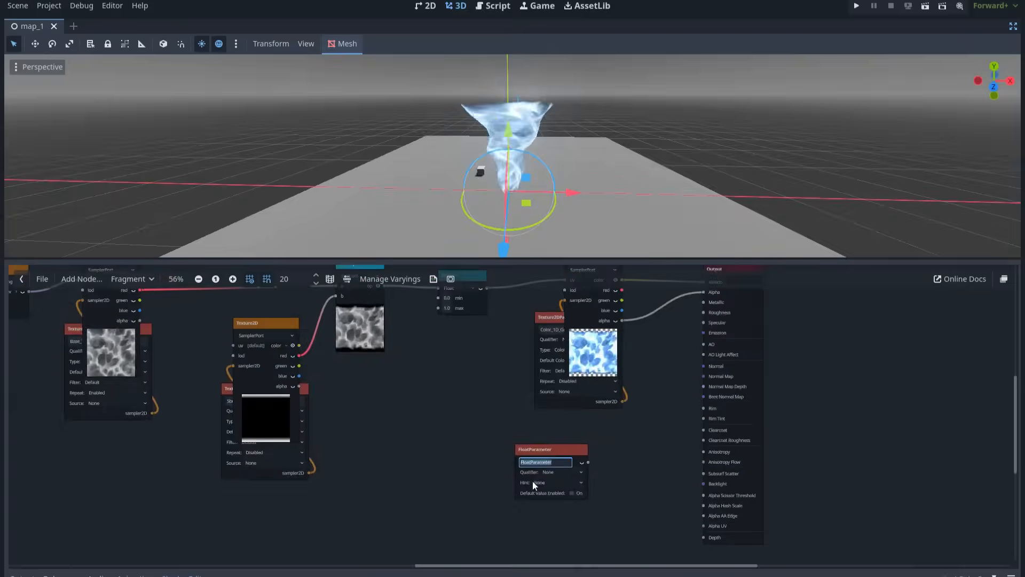
ctrl+scroll(550, 470, up, 1)
text(Op)
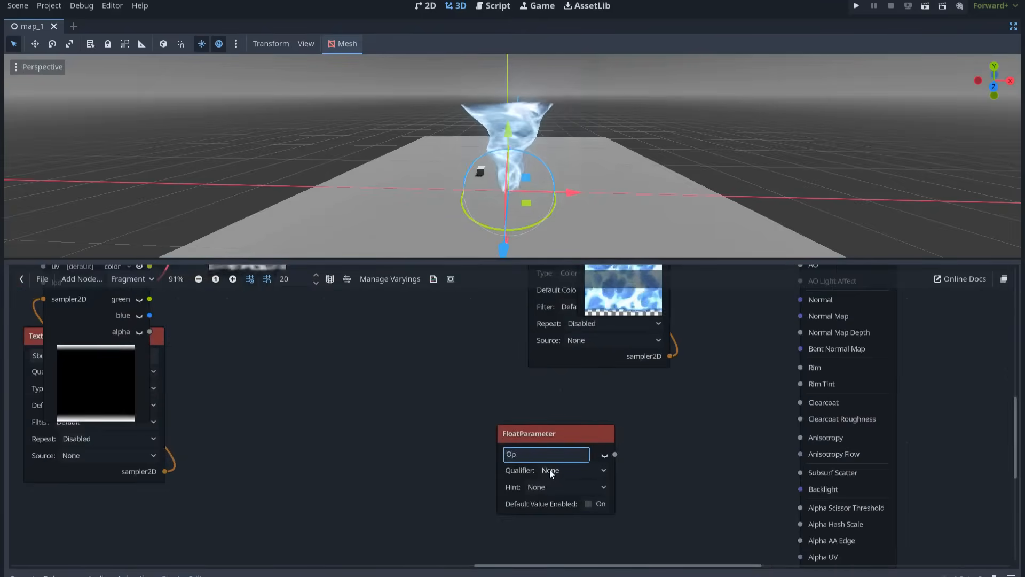
text(acity)
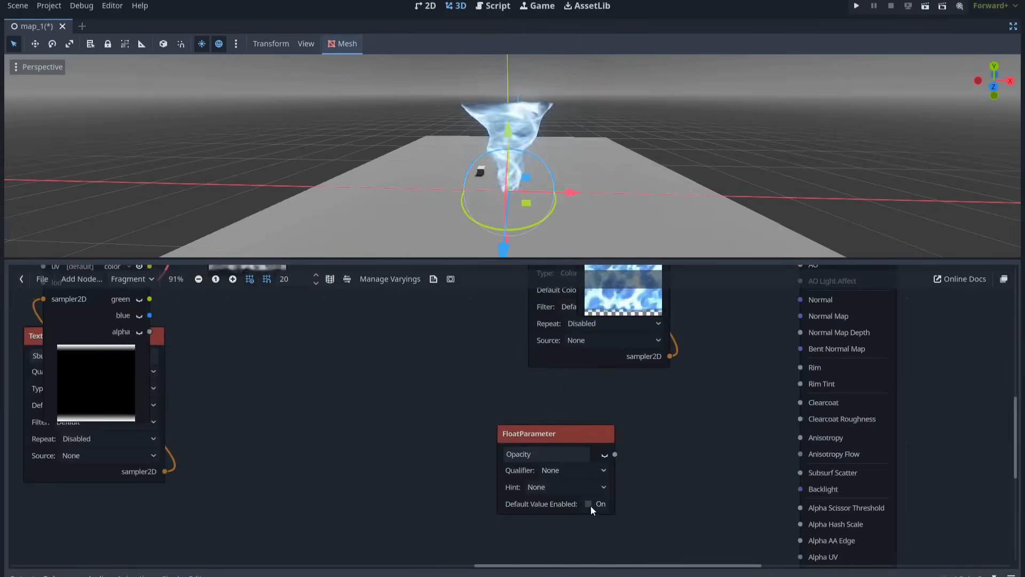
Step: Enable the Opacity parameter's default value, give it a Range hint from 0.0 to 1.0, and set the default to 1
click(589, 504)
drag(593, 507, 586, 496)
click(551, 477)
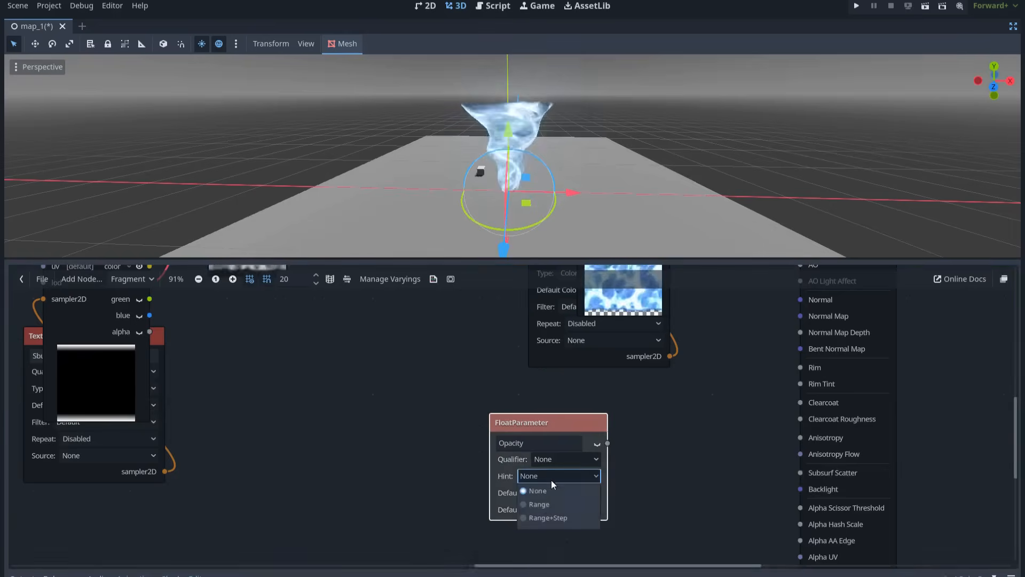
click(546, 505)
click(552, 508)
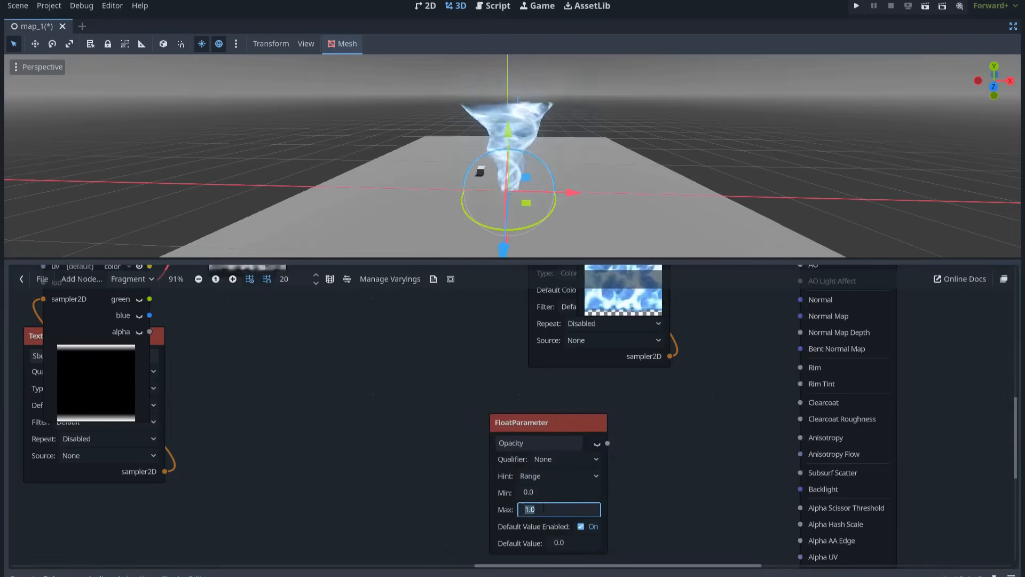
click(574, 544)
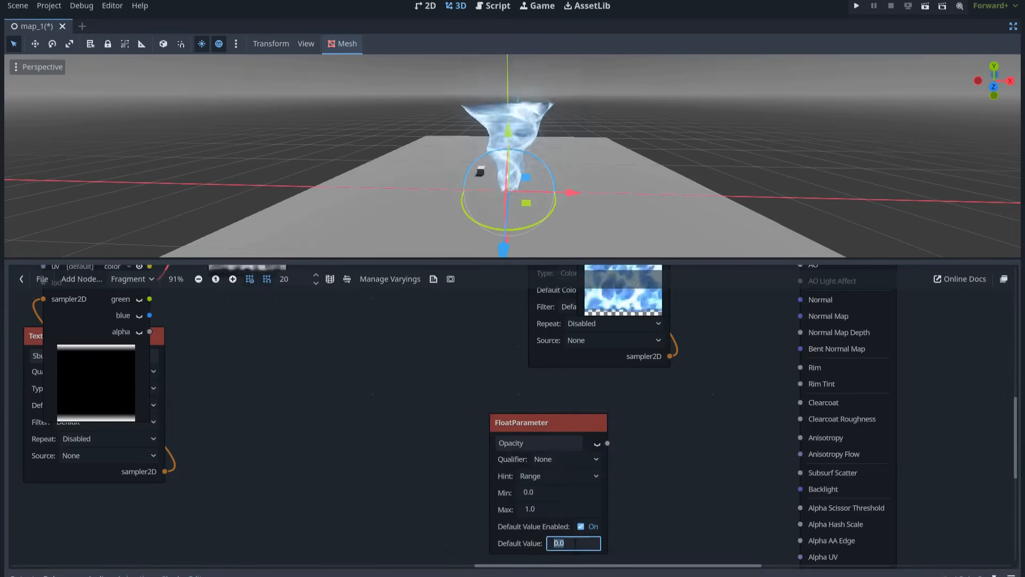
text(1)
key(Return)
Step: Rearrange the Opacity and Output nodes to leave room between the gradient texture and the Output
scroll(498, 453, down, 4)
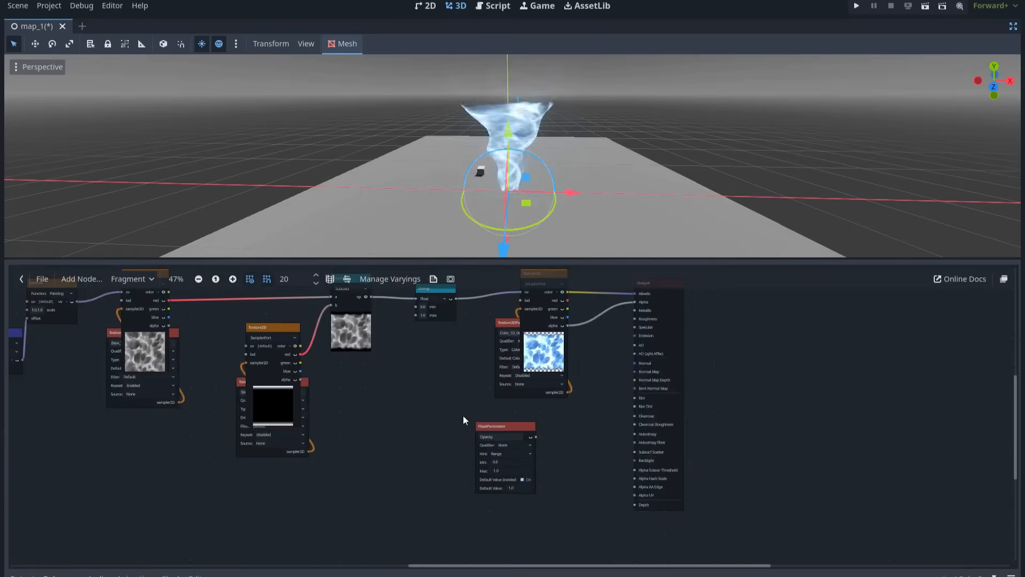
middle_drag(463, 417, 502, 460)
drag(535, 464, 557, 466)
middle_drag(569, 448, 474, 447)
scroll(474, 447, up, 1)
drag(619, 298, 782, 293)
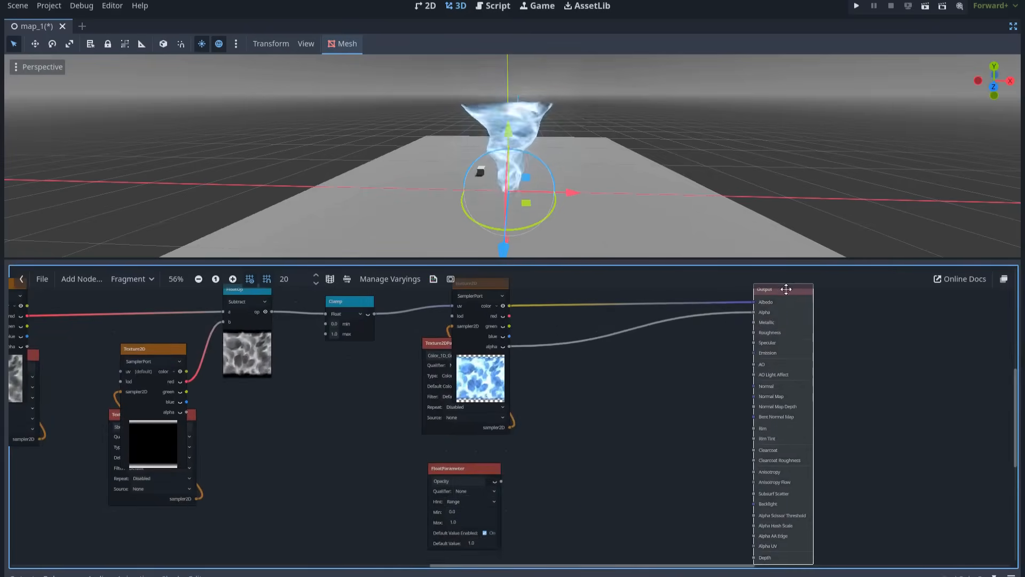
Step: Disconnect the gradient texture's alpha from the Output and feed it into a new float Multiply node
middle_drag(520, 427, 476, 428)
drag(668, 312, 507, 358)
middle_drag(479, 373, 416, 368)
drag(360, 340, 463, 368)
text(multi)
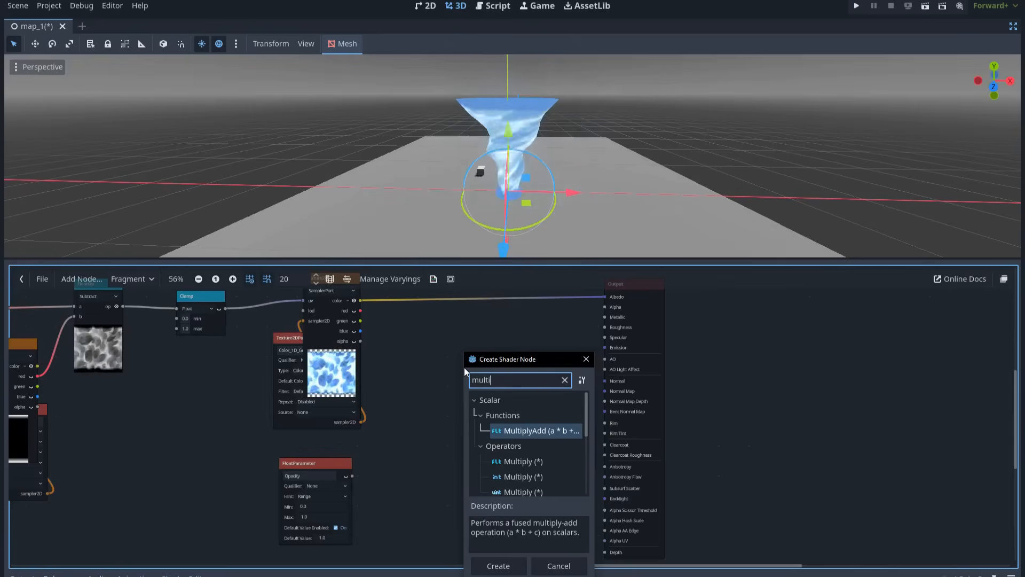
double_click(504, 461)
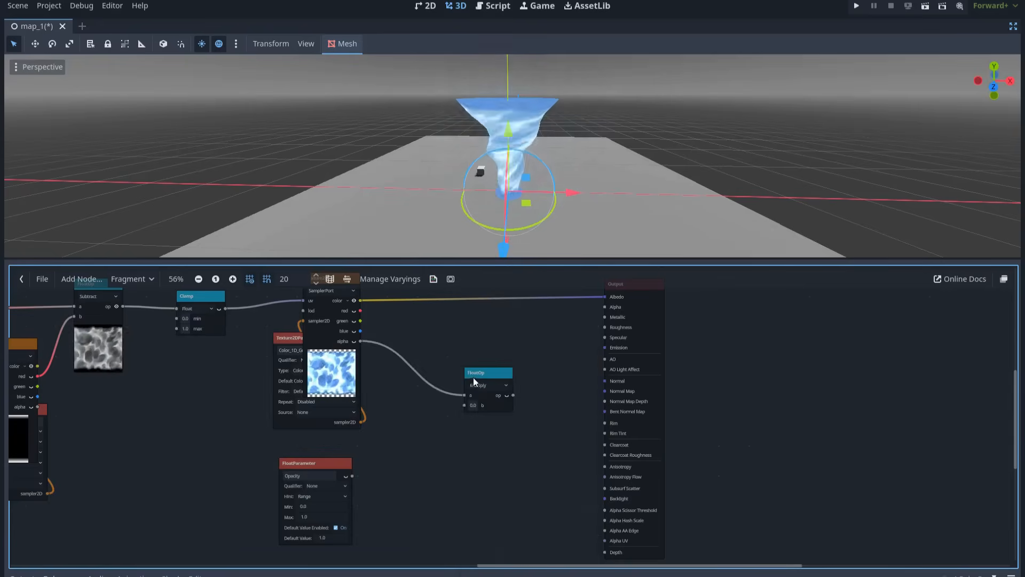
drag(473, 374, 449, 357)
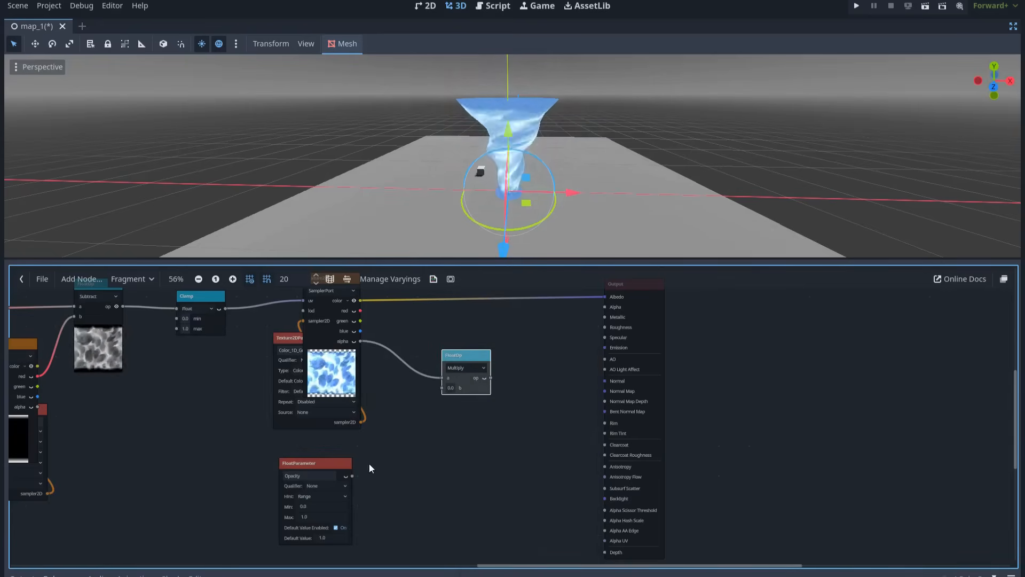
Step: Connect the Opacity parameter to the Multiply node's b input and the product to the Output's Alpha
drag(342, 463, 599, 304)
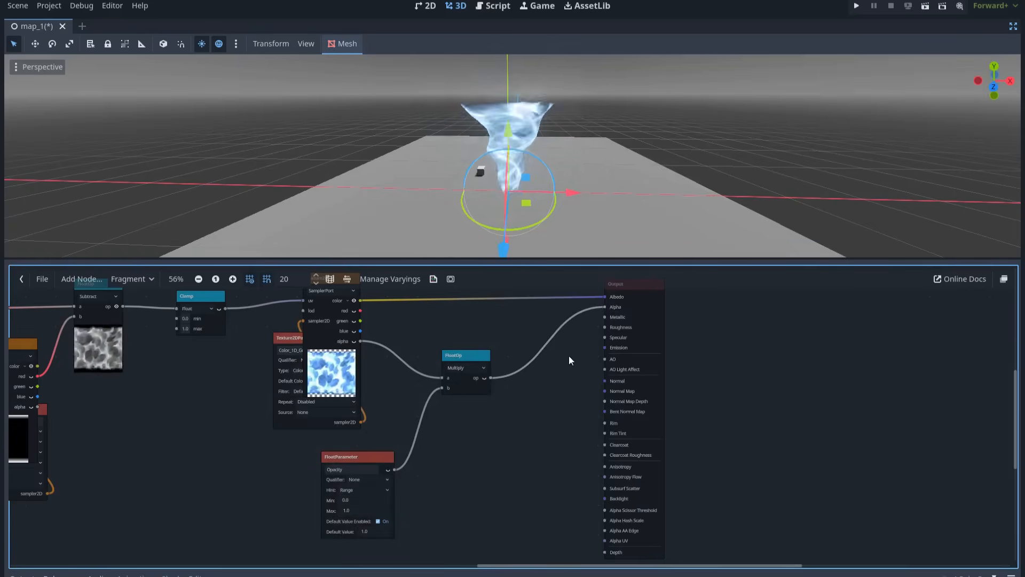
scroll(592, 418, down, 3)
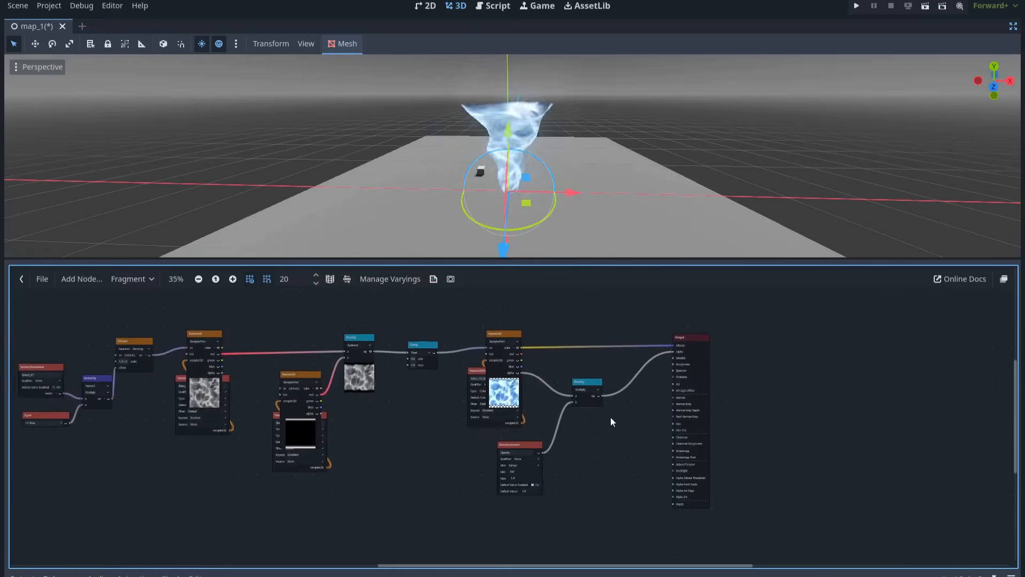
middle_drag(611, 417, 702, 430)
scroll(661, 422, up, 1)
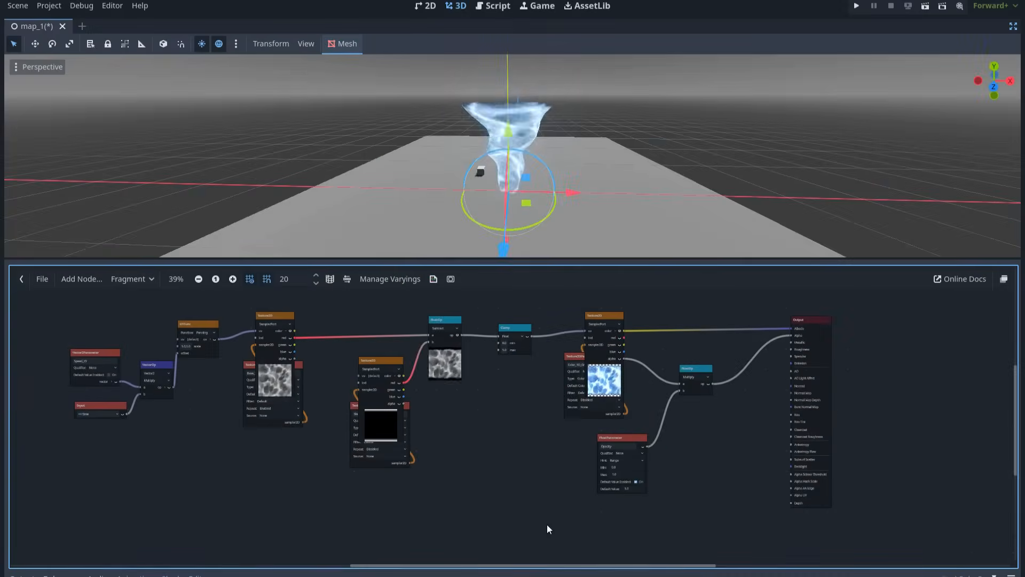
Step: Restore the side docks, collapse the gradient settings, and try lowering the tornado material's Opacity to about 0.363
key(ctrl+shift+F11)
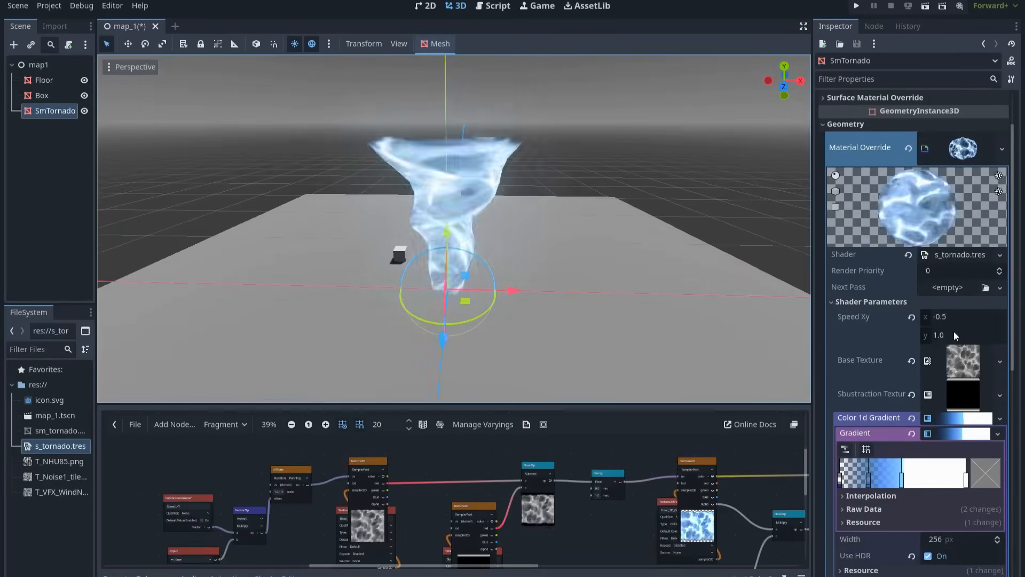
scroll(954, 331, down, 3)
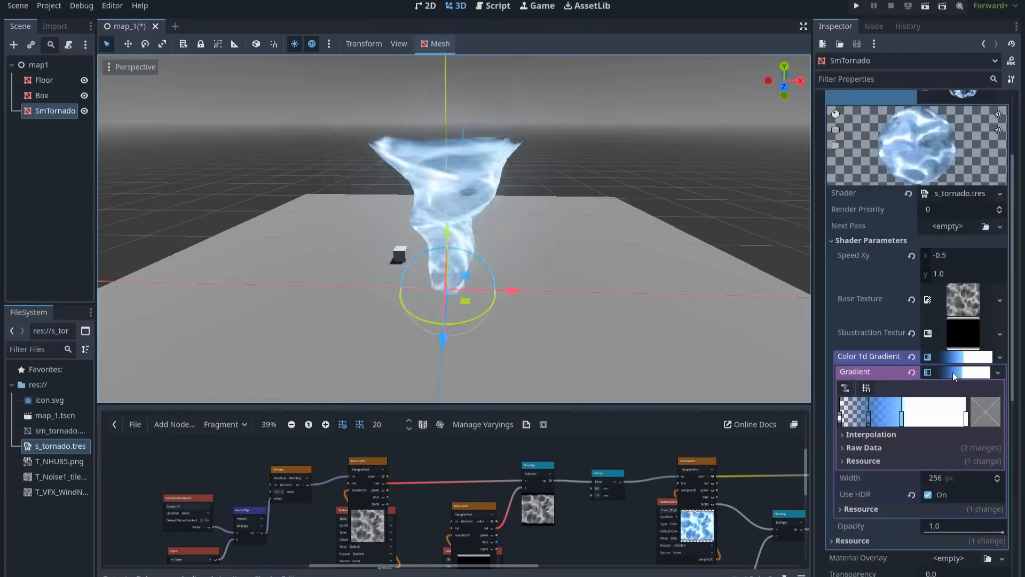
click(956, 357)
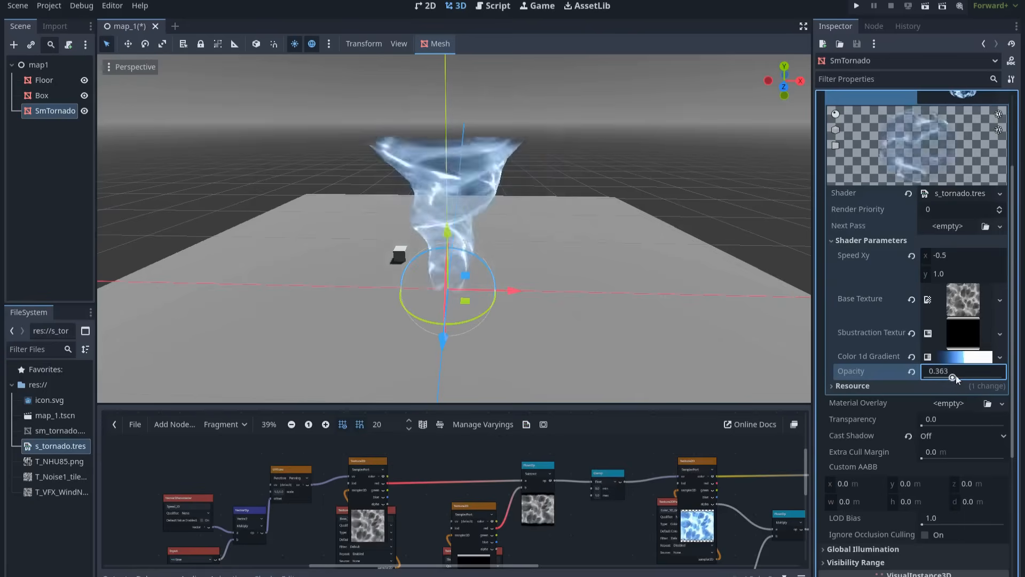
drag(991, 377, 968, 381)
Step: Examine the animated tornado from above and from the side
scroll(632, 541, down, 3)
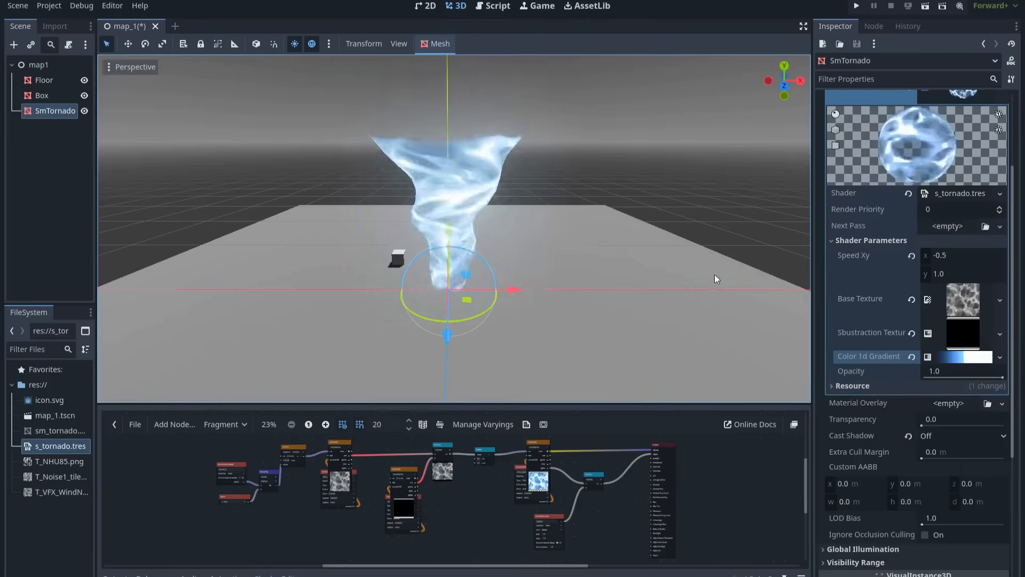
middle_drag(678, 273, 622, 299)
scroll(617, 315, up, 2)
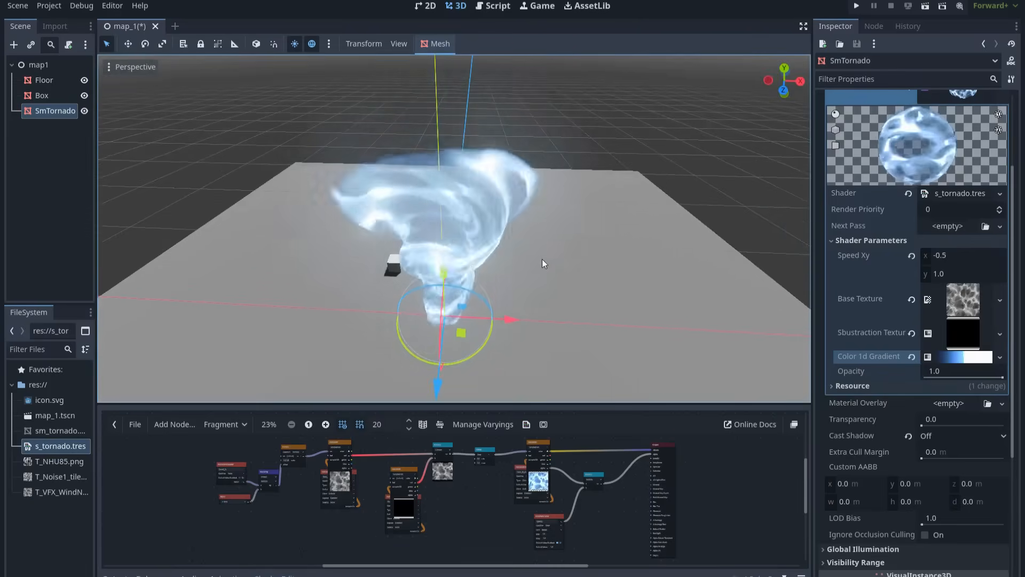
middle_drag(542, 258, 556, 223)
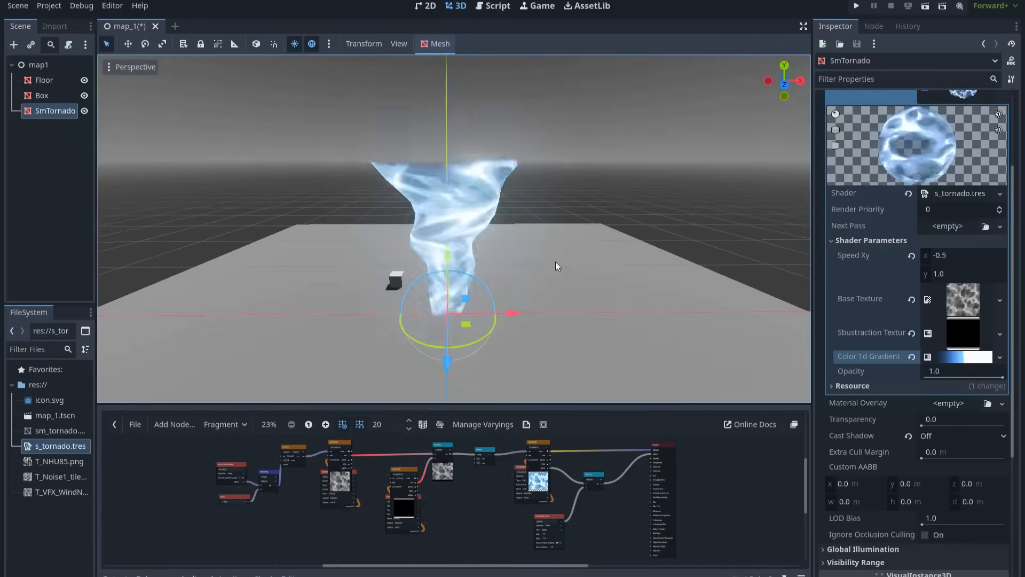
middle_drag(556, 265, 556, 278)
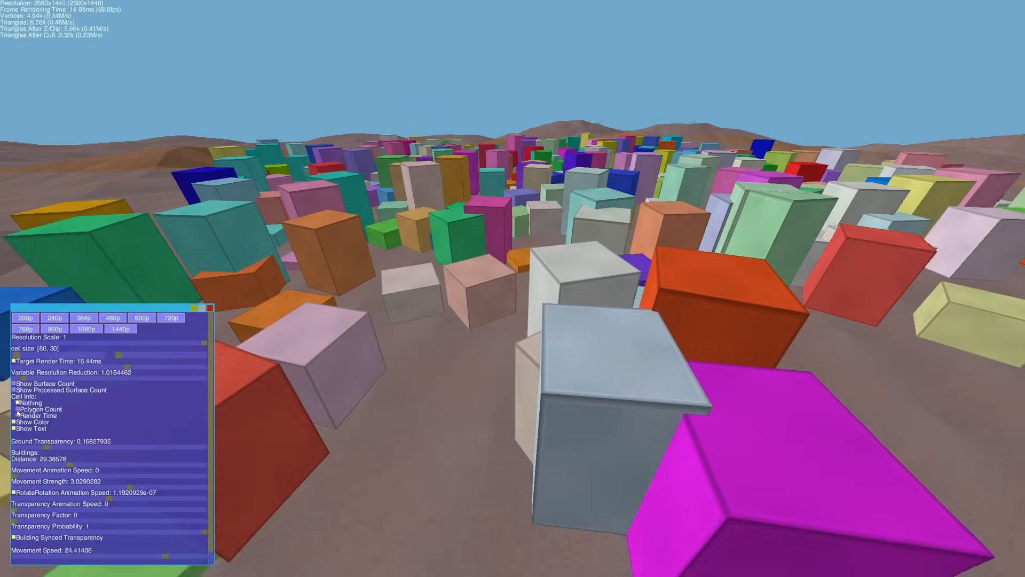
Step: Switch to the 3D rendering demo, show the polygon count per cell, and move around the block scene
click(17, 410)
key(s)
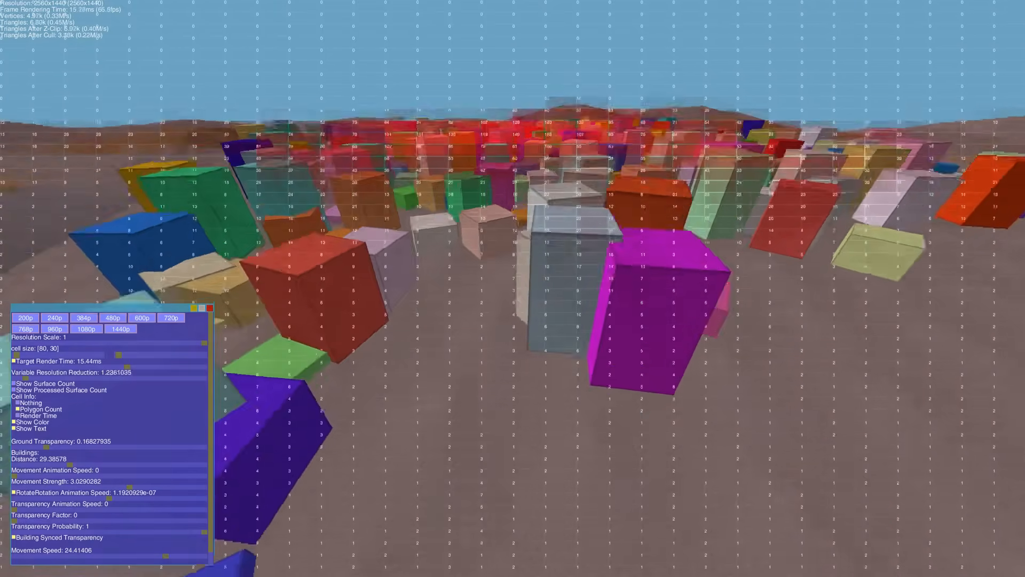
key(w)
key(d)
key(a)
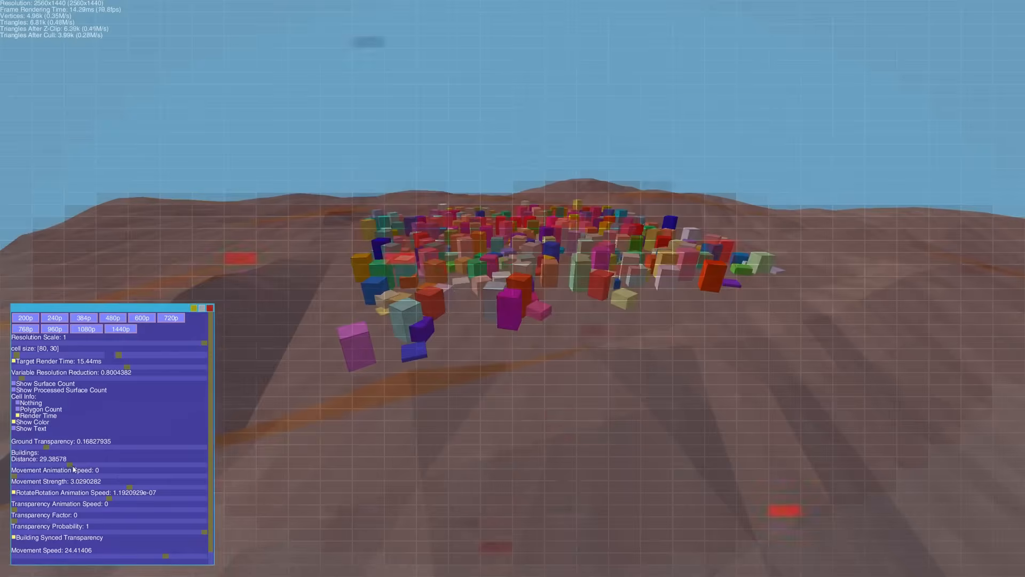
Step: Increase the buildings' distance to about 52.1 and move the camera down among the blocks
drag(70, 464, 113, 465)
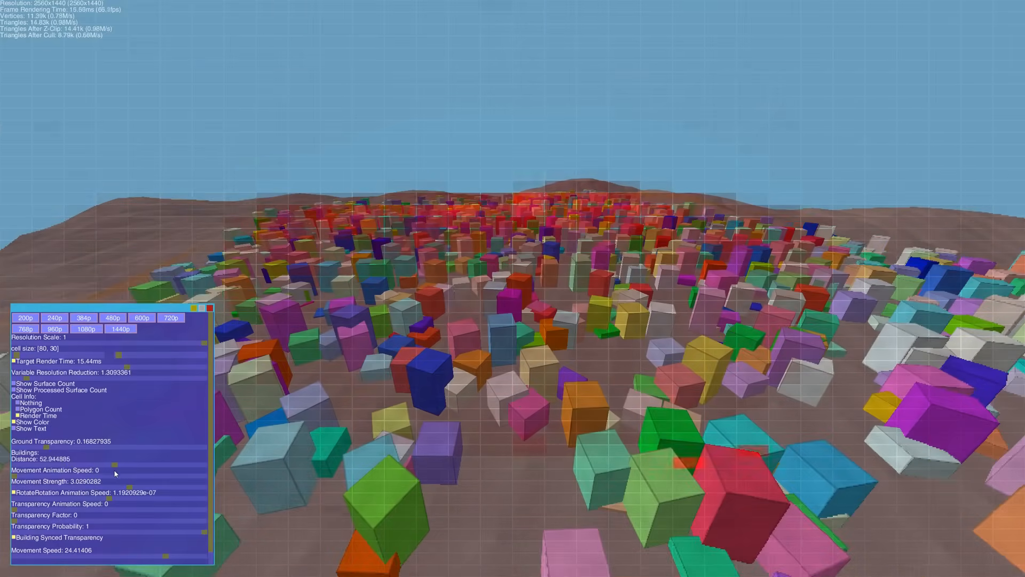
key(s)
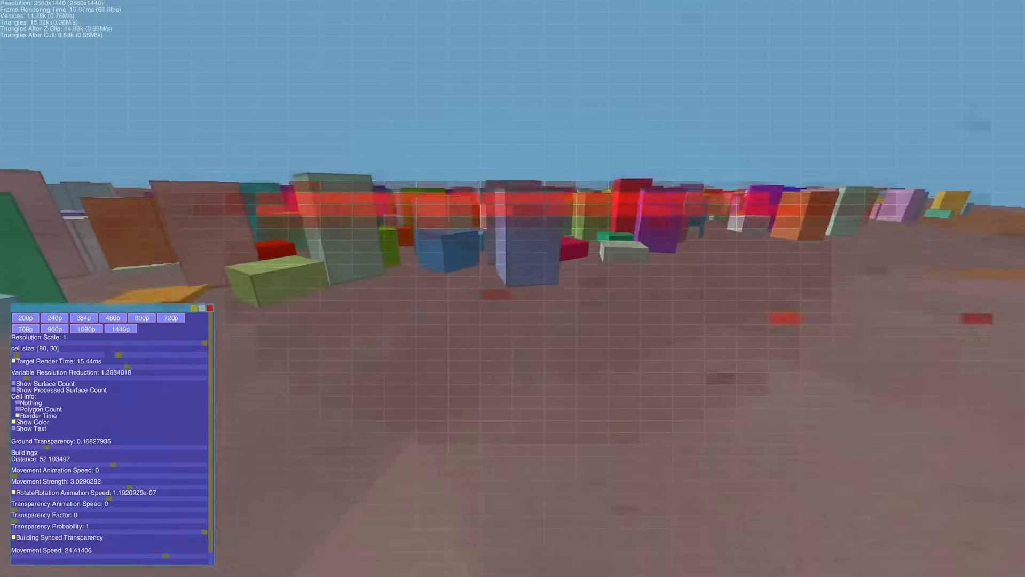
key(a)
key(w)
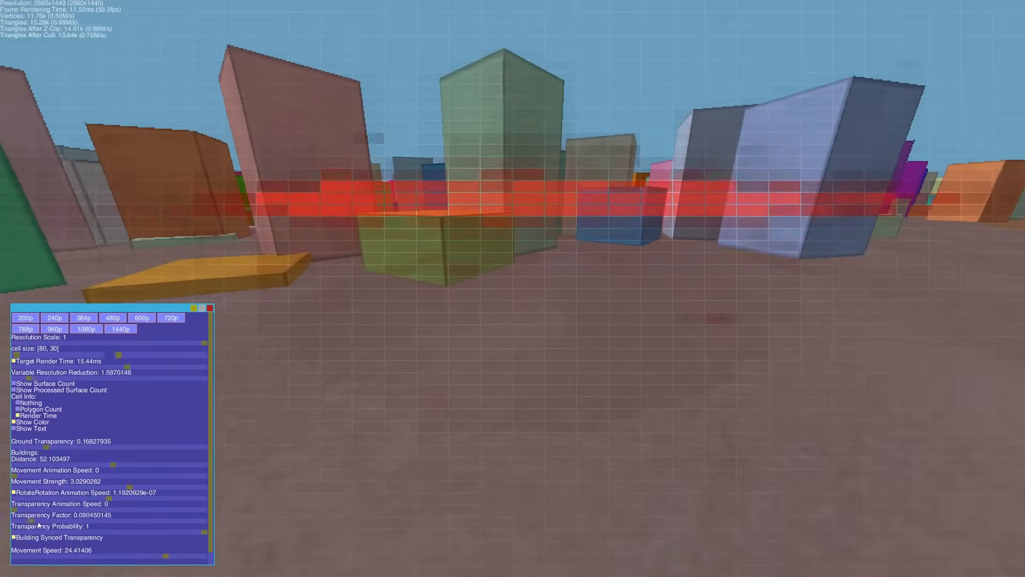
Step: Raise the buildings' transparency factor to about 0.913, set the cell info to Nothing, and move the camera up slightly
drag(39, 525, 189, 525)
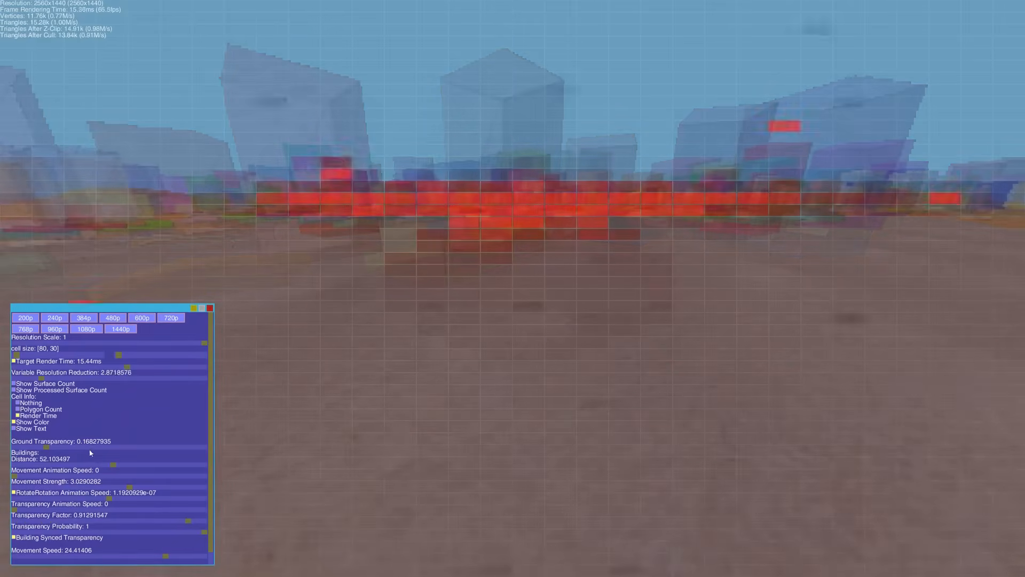
click(18, 403)
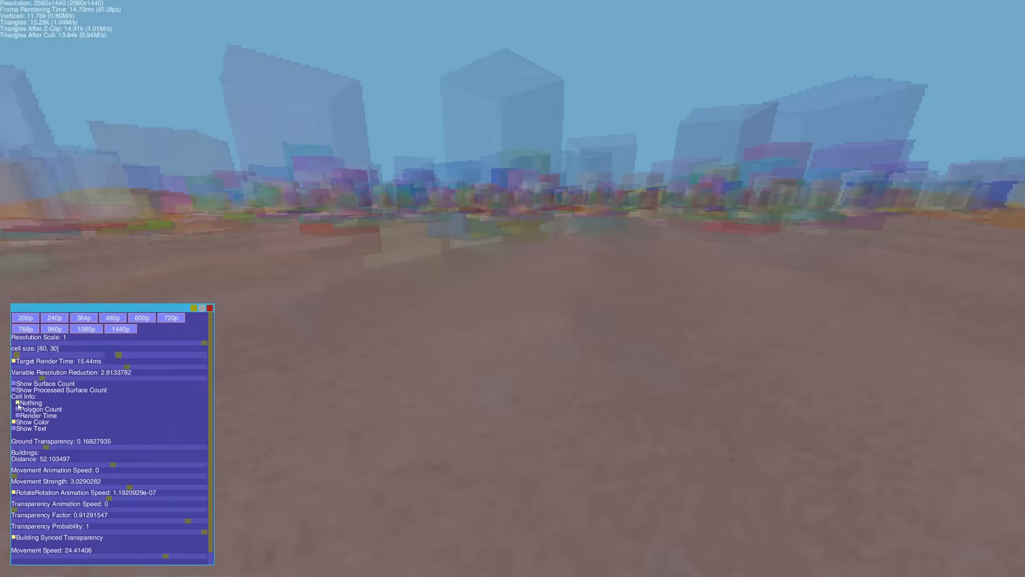
key(Escape)
key(space)
key(shift)
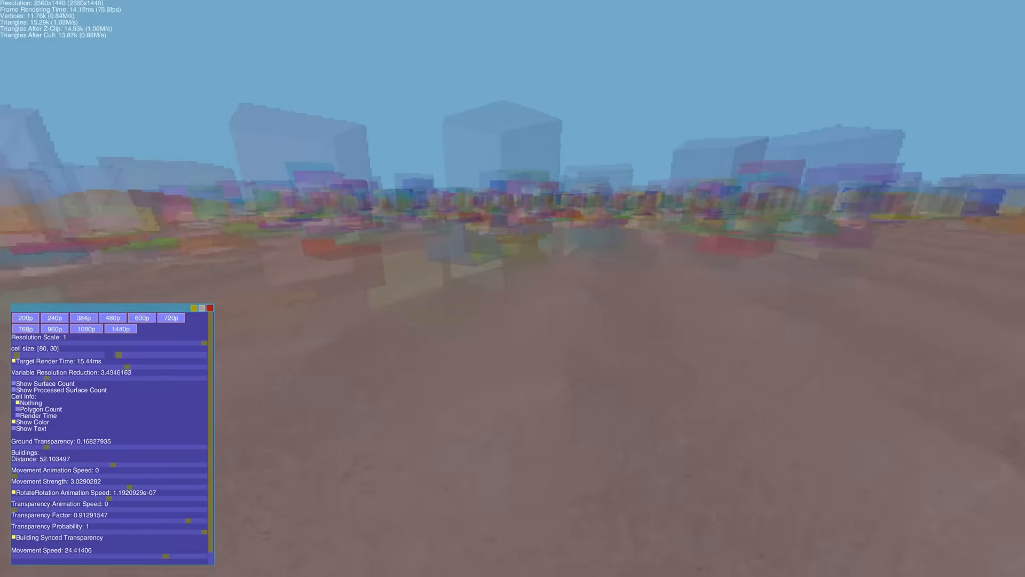
Step: Show the processed surface count over the scene and lower the buildings' transparency factor
click(13, 390)
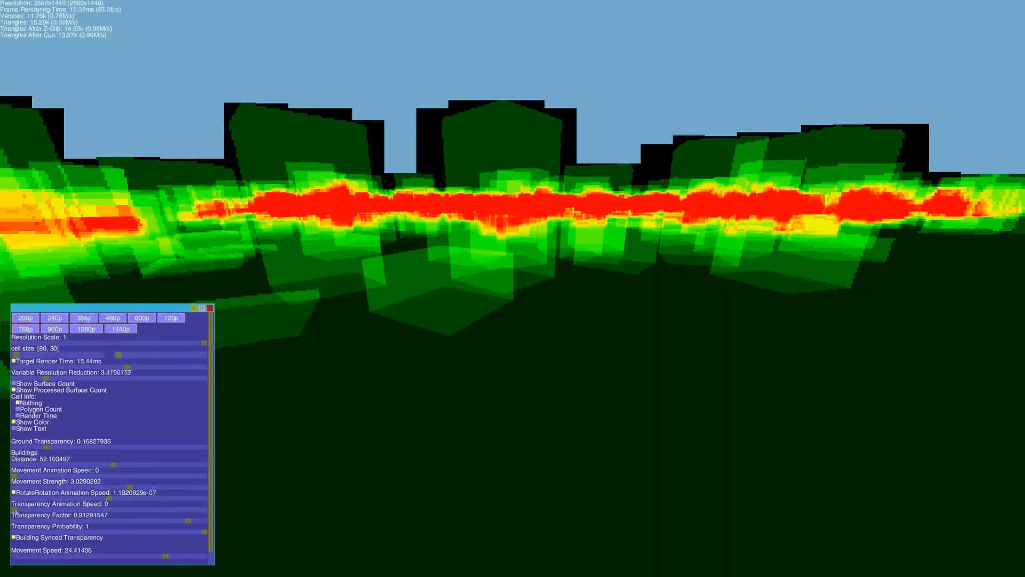
drag(191, 523, 128, 522)
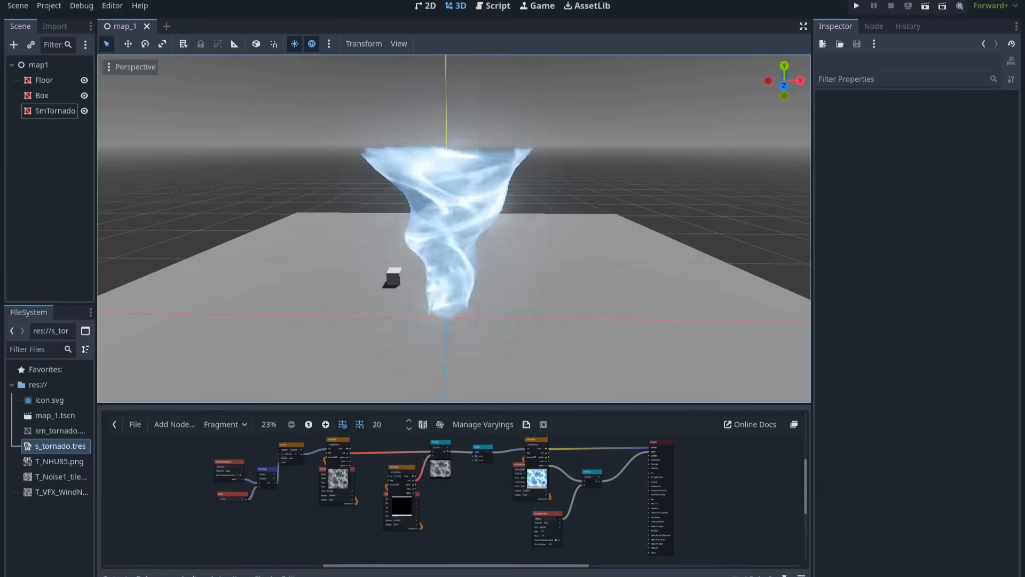
Step: Switch back to the Godot tornado project and enlarge the shader graph area beneath the 3D viewport
middle_drag(460, 512, 457, 519)
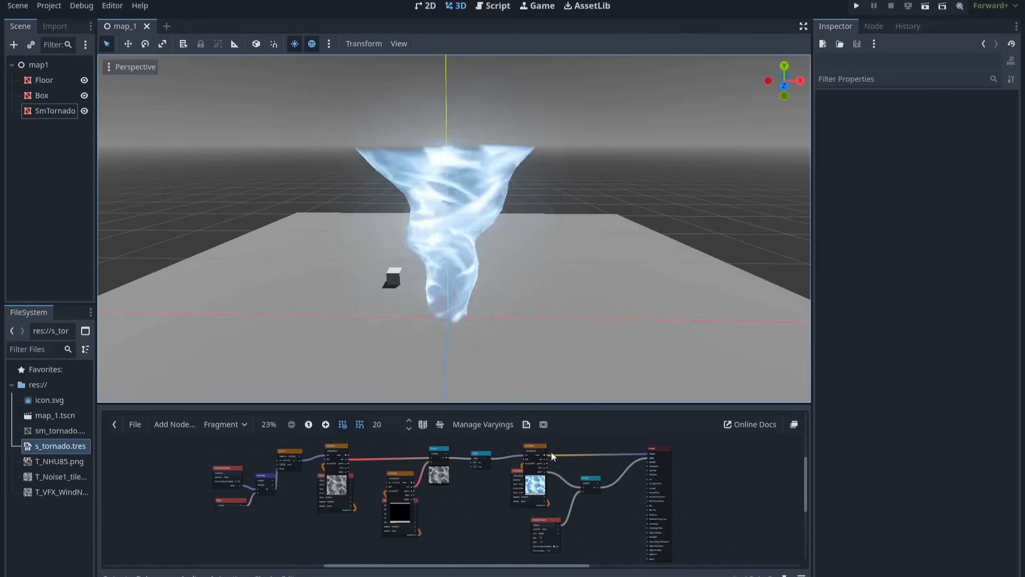
drag(594, 403, 584, 303)
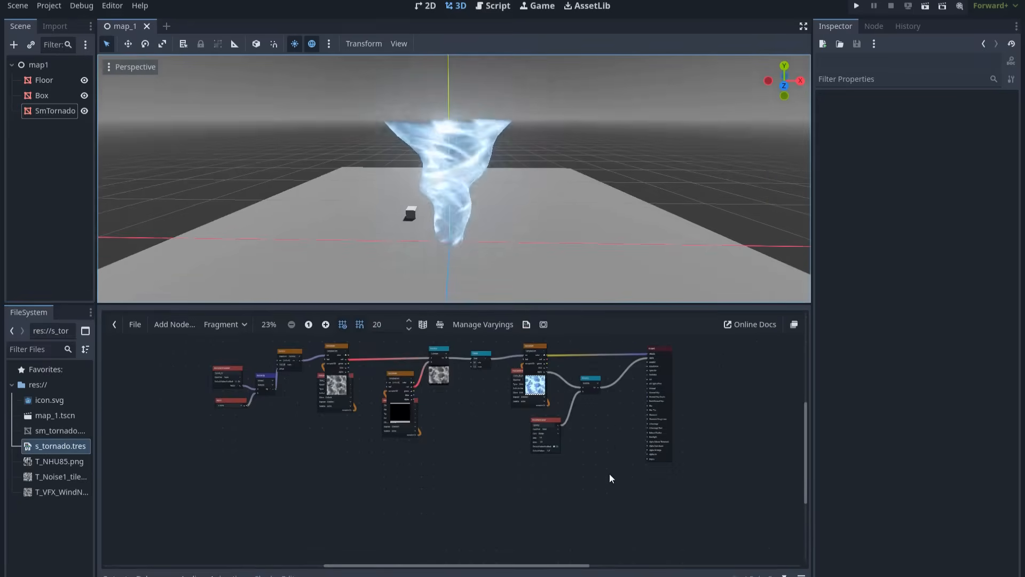
Step: Remove the Multiply node and connect the colour gradient texture's alpha directly to the Output node's Alpha
scroll(617, 425, up, 4)
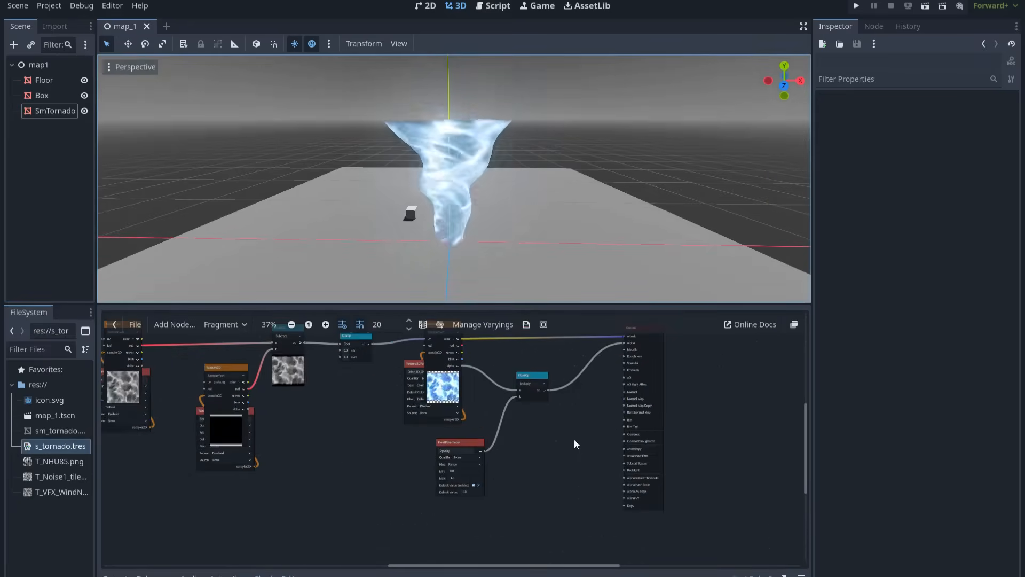
scroll(562, 453, up, 2)
middle_drag(571, 438, 549, 471)
scroll(562, 449, down, 1)
drag(399, 476, 394, 481)
middle_drag(517, 468, 490, 488)
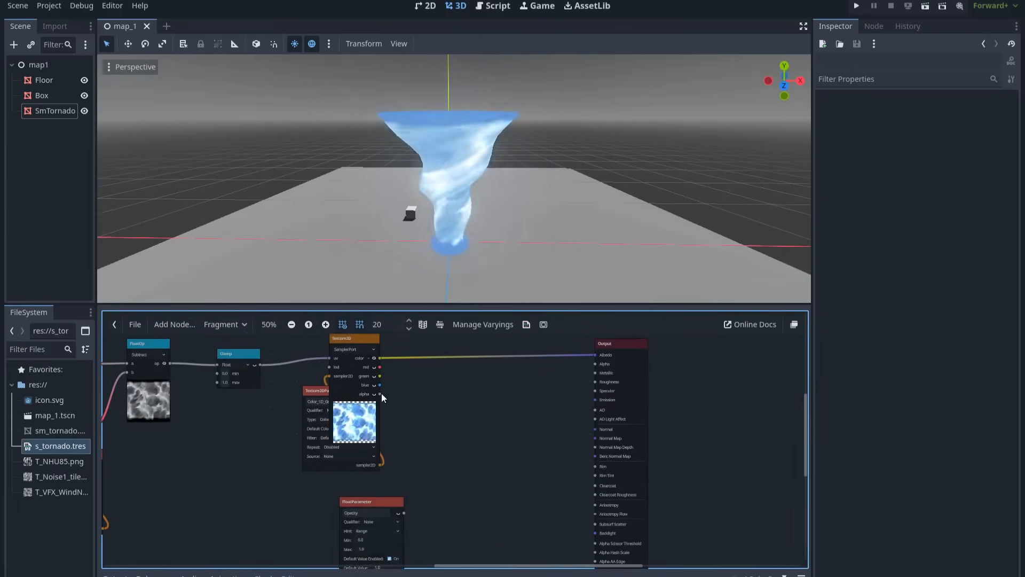
drag(381, 393, 591, 363)
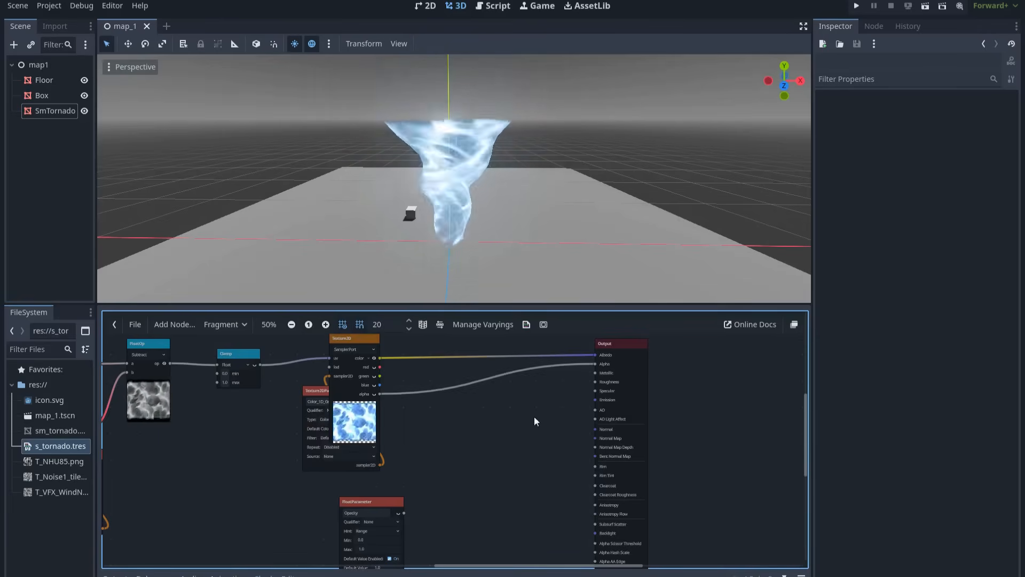
Step: Move the Opacity float parameter node closer to the Output node, beside its alpha scissor input
scroll(523, 400, down, 1)
middle_drag(519, 403, 527, 338)
scroll(522, 369, up, 1)
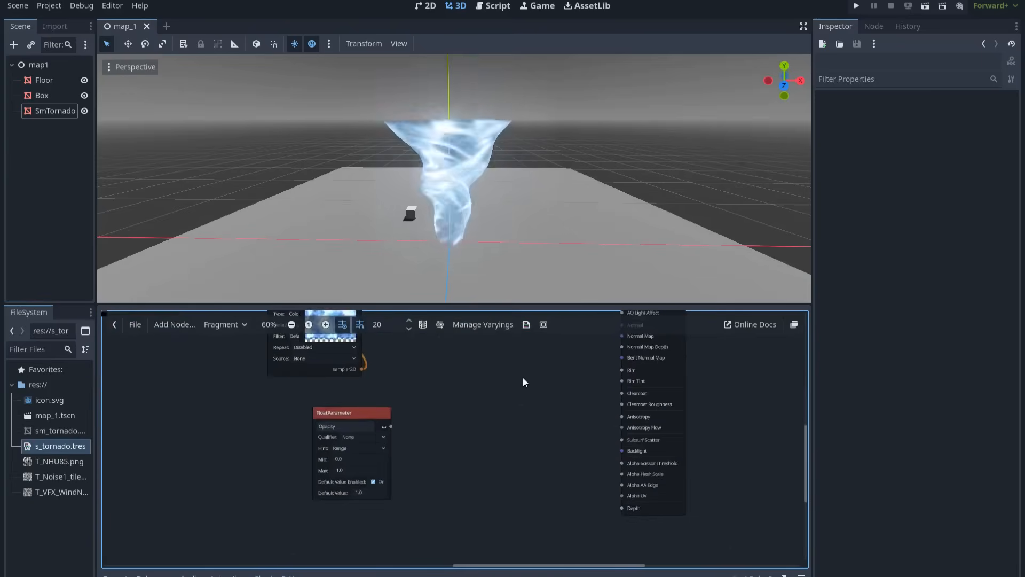
middle_drag(523, 378, 488, 362)
drag(329, 401, 446, 435)
scroll(532, 462, up, 1)
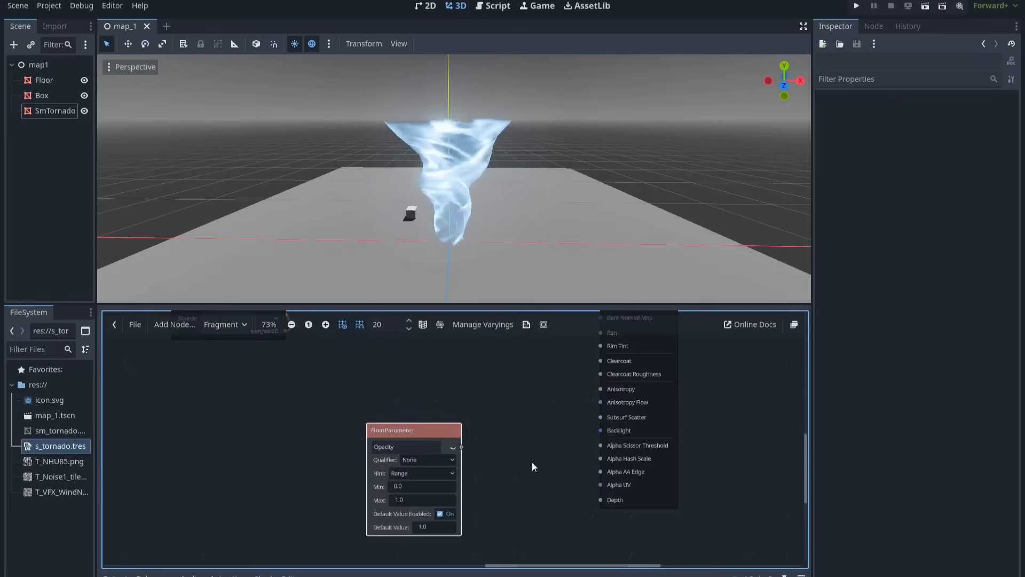
middle_drag(532, 462, 507, 448)
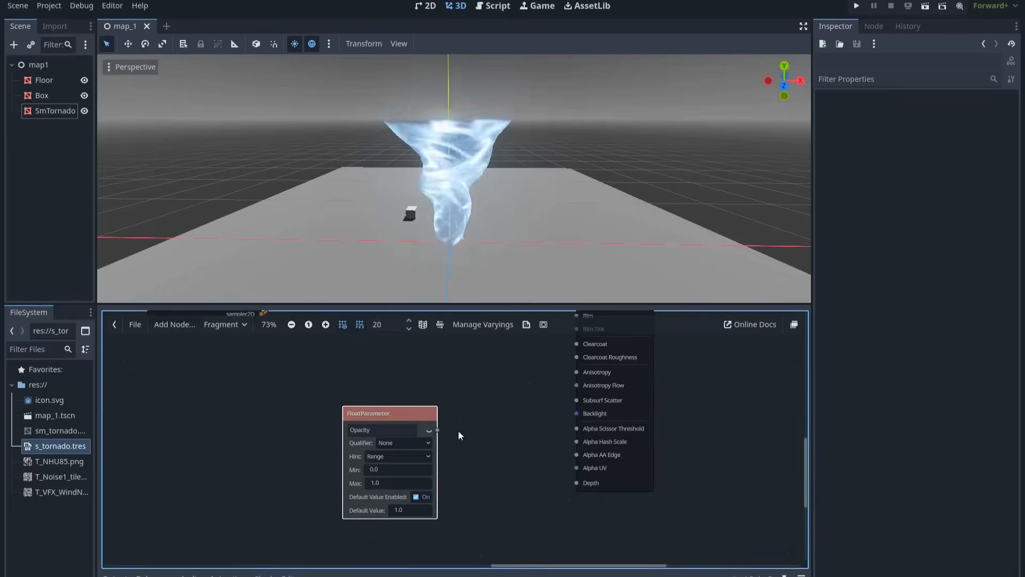
Step: Rename the float parameter as Alpha_Scissor_Threshold and connect it to the Output node's Alpha Scissor Threshold
double_click(380, 430)
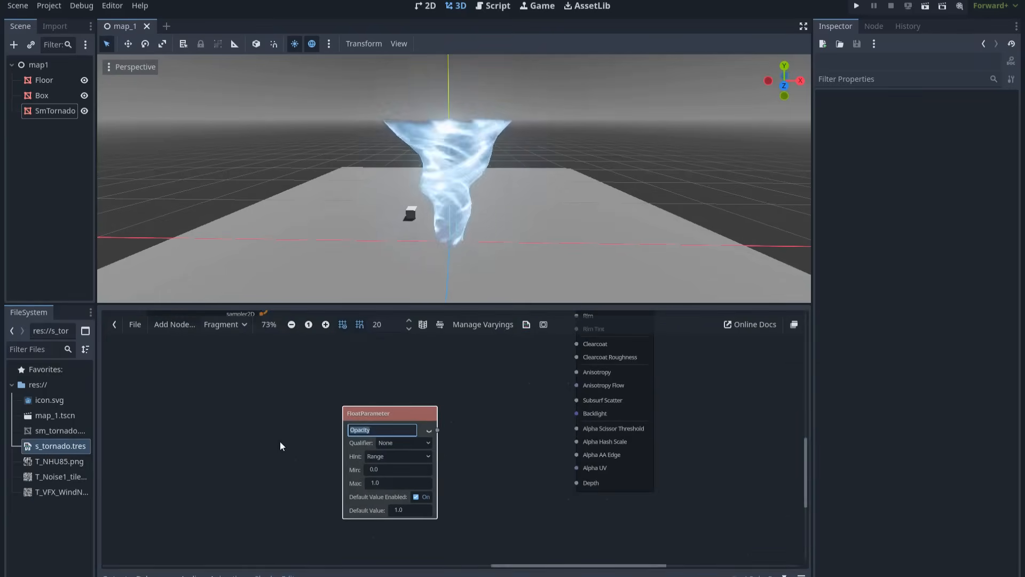
text(Alpha_Scissor_Threshold)
key(Return)
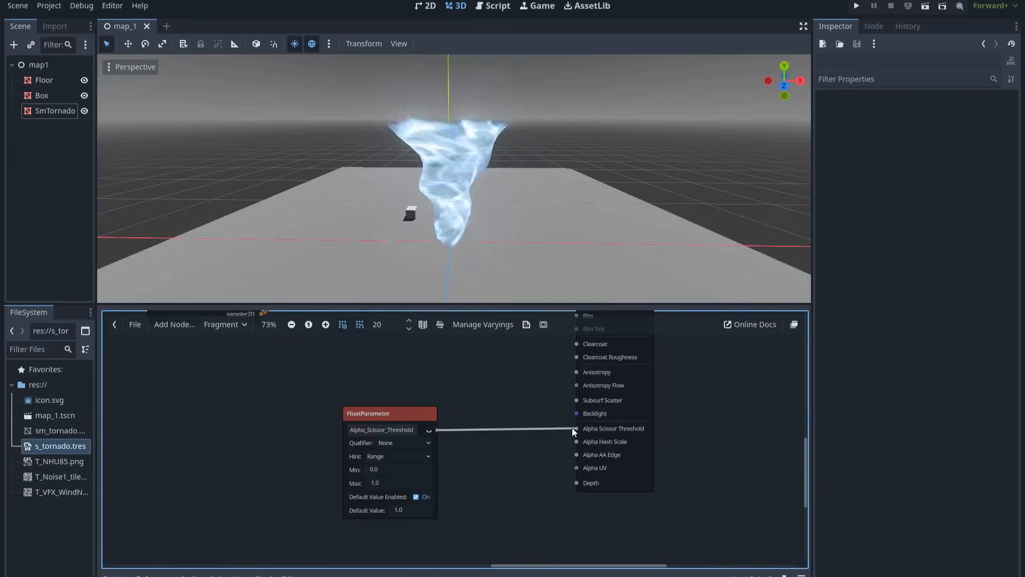
drag(572, 428, 575, 429)
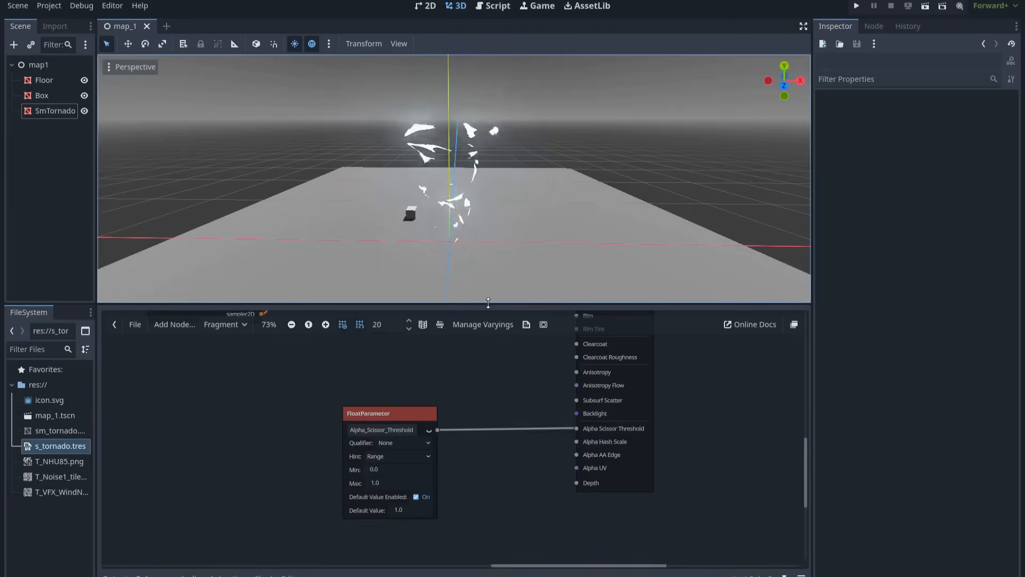
Step: Enlarge the 3D view and set SmTornado's Alpha Scissor Threshold shader parameter to 0.219
drag(488, 302, 486, 403)
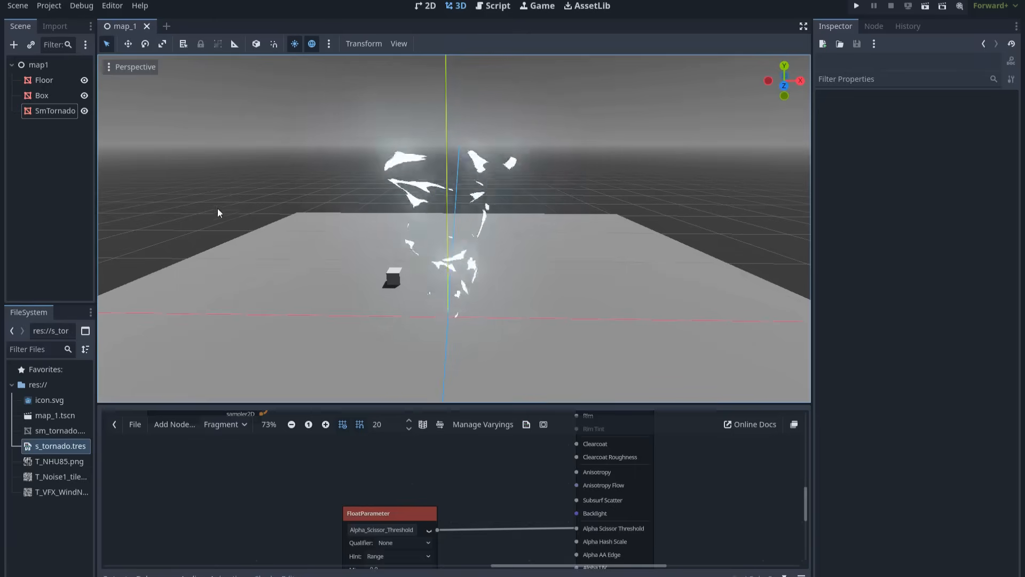
click(63, 113)
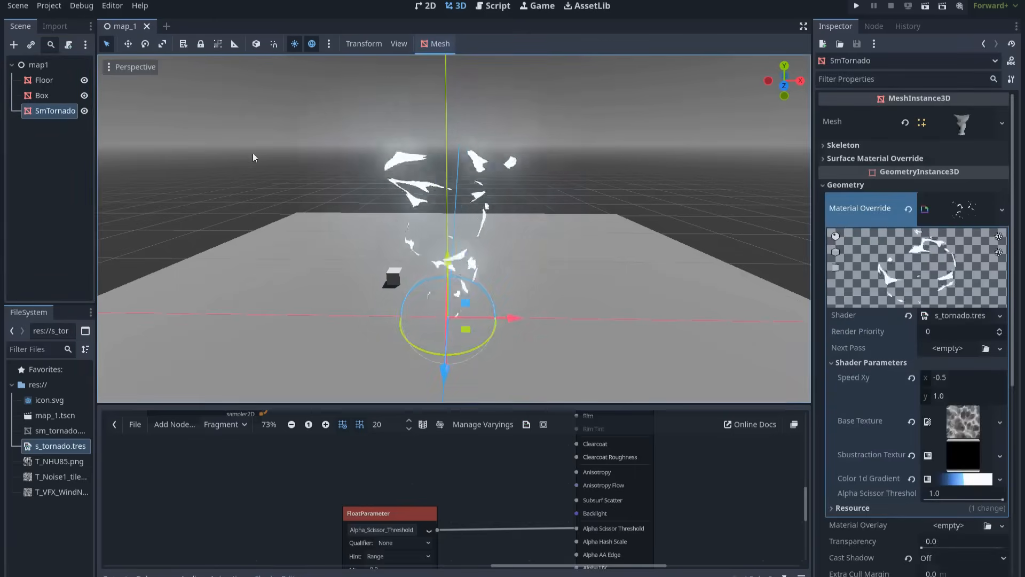
scroll(995, 443, down, 2)
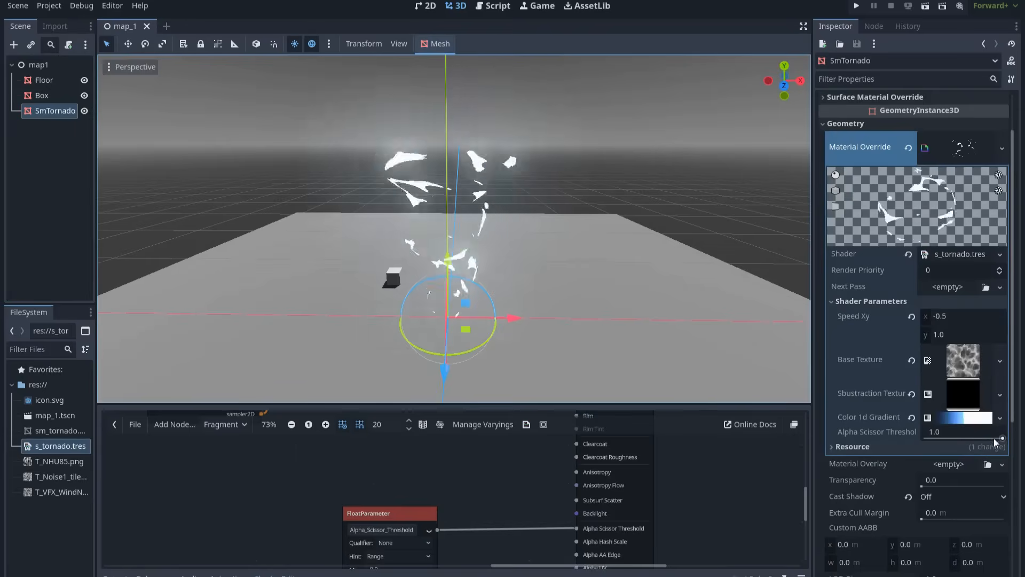
drag(995, 439, 938, 438)
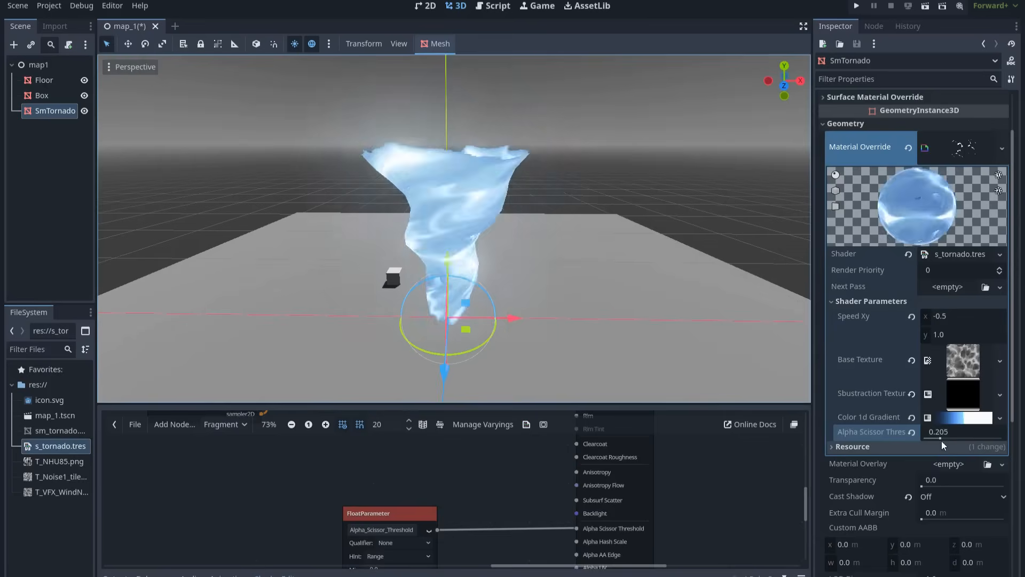
drag(941, 440, 943, 438)
scroll(523, 206, down, 3)
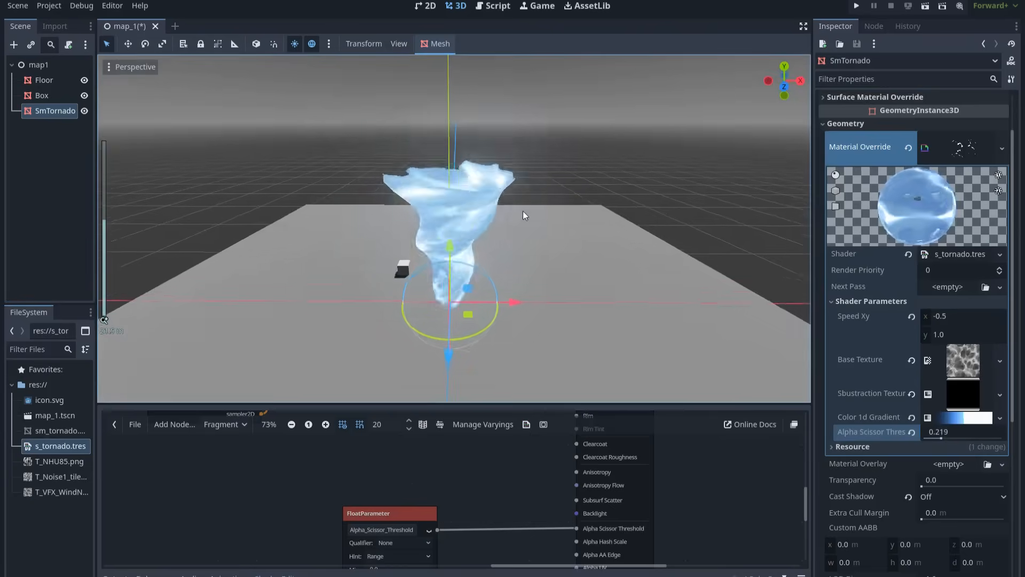
scroll(524, 214, up, 3)
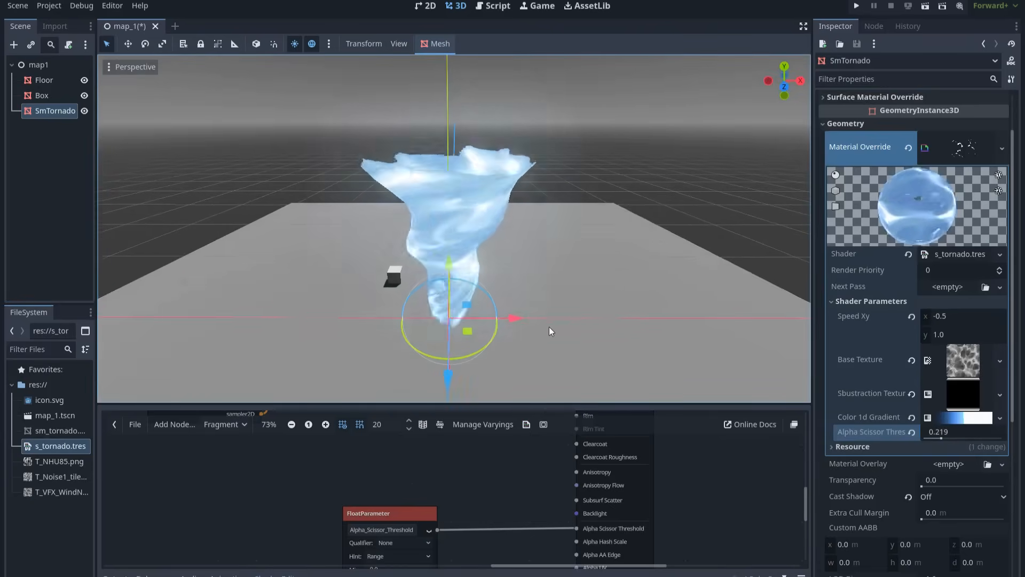
middle_drag(560, 301, 559, 307)
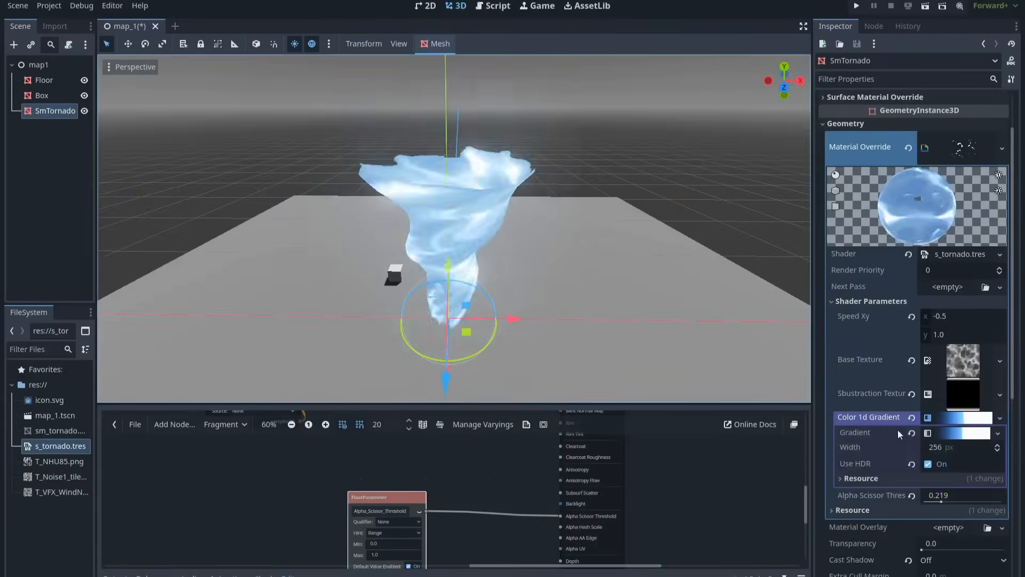
Step: Reduce the saturation of the bright blue stop in SmTornado's Color 1D Gradient to 33
click(929, 433)
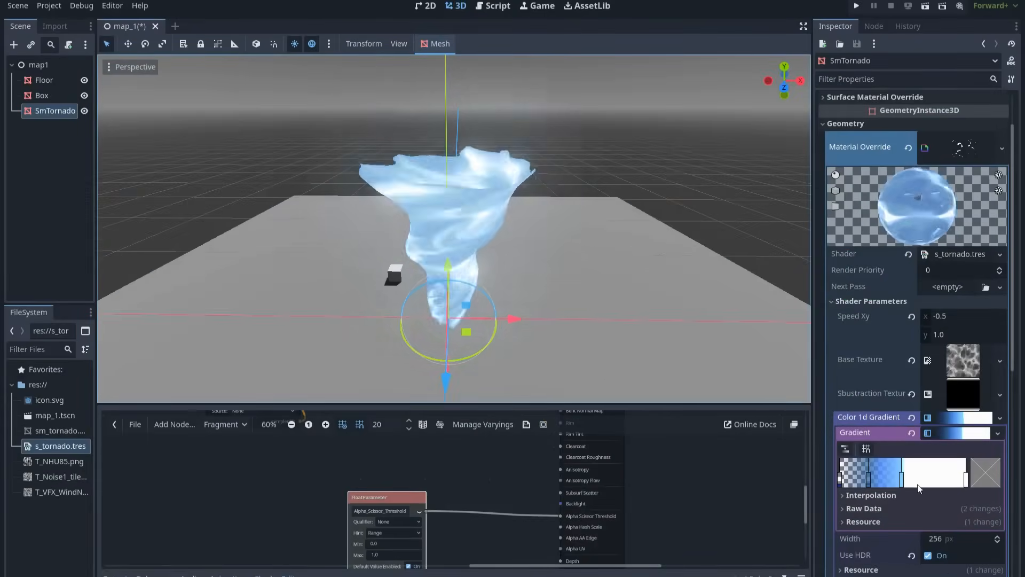
click(978, 482)
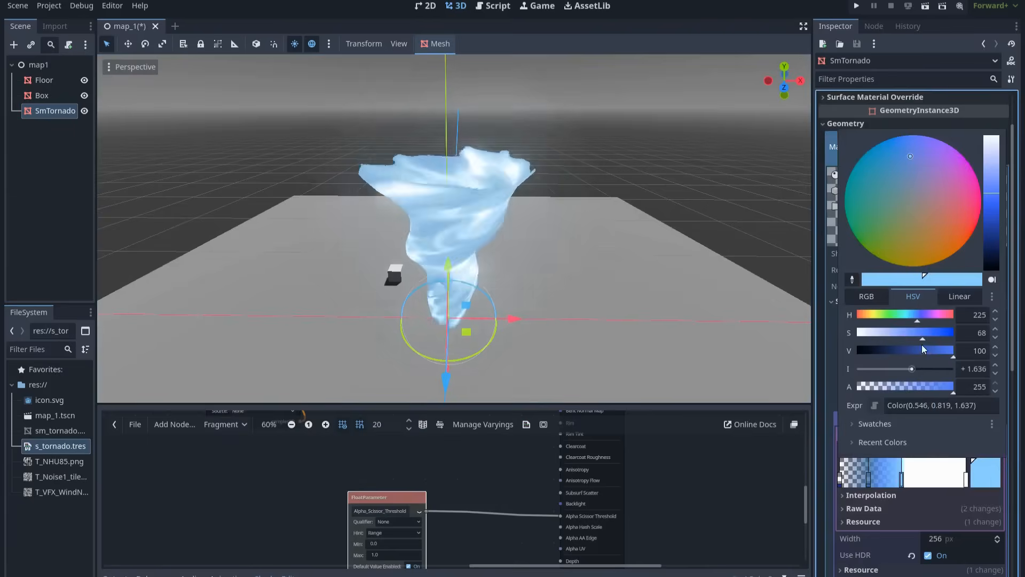
drag(912, 333, 889, 339)
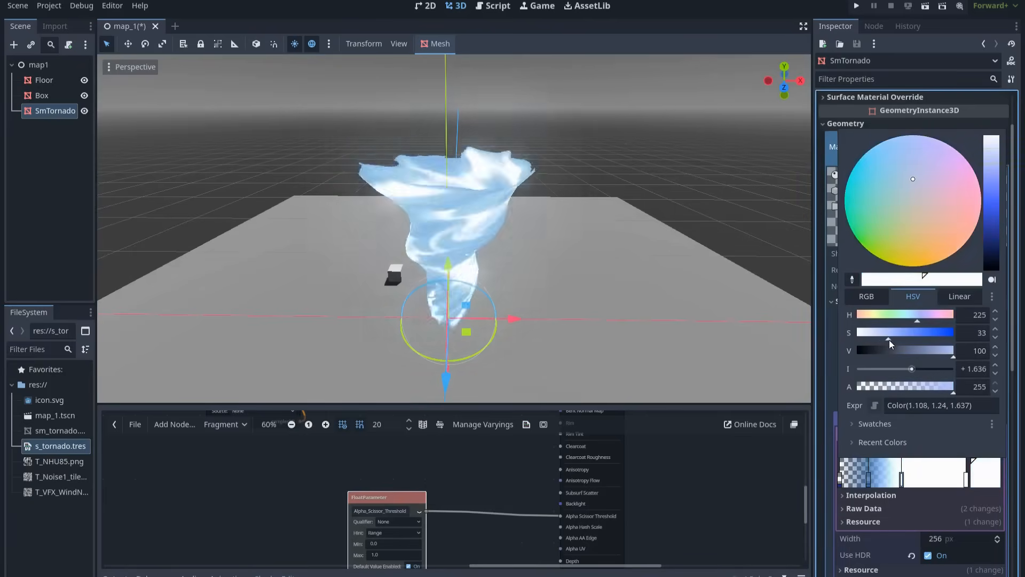
click(796, 476)
Step: Adjust the semi-transparent dark blue part of the gradient to give the tornado a paler, whiter look
click(985, 478)
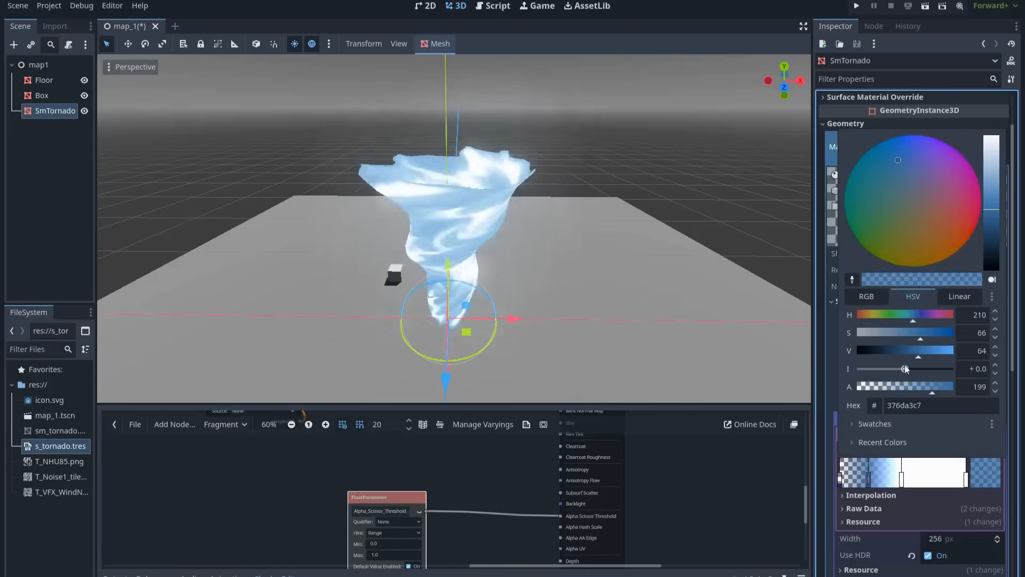
click(888, 332)
drag(886, 332, 908, 323)
click(722, 512)
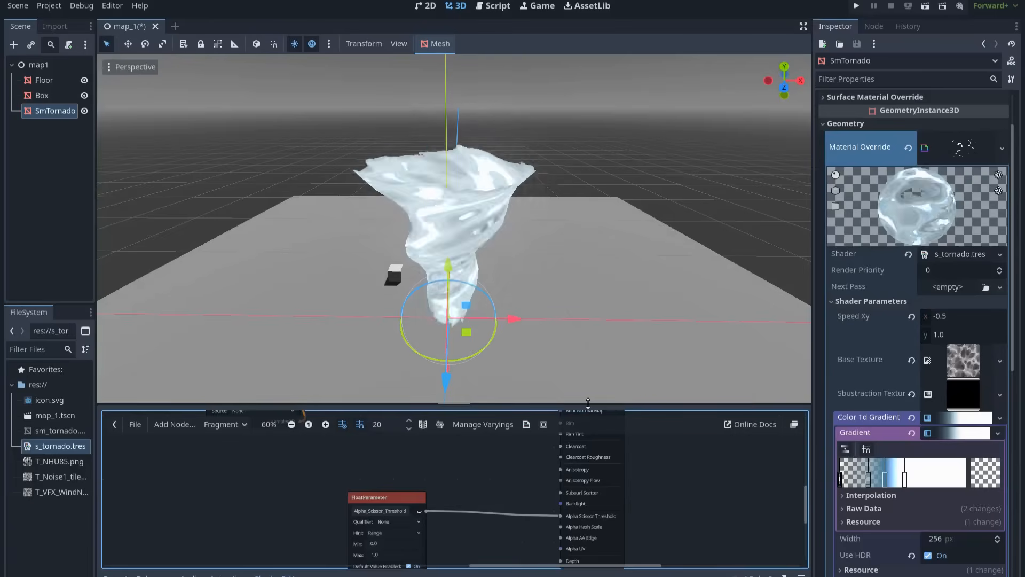
Step: Examine the complete tornado shader graph in an enlarged, distraction-free view, then restore the normal editor layout
drag(588, 403, 566, 303)
ctrl+scroll(475, 389, down, 4)
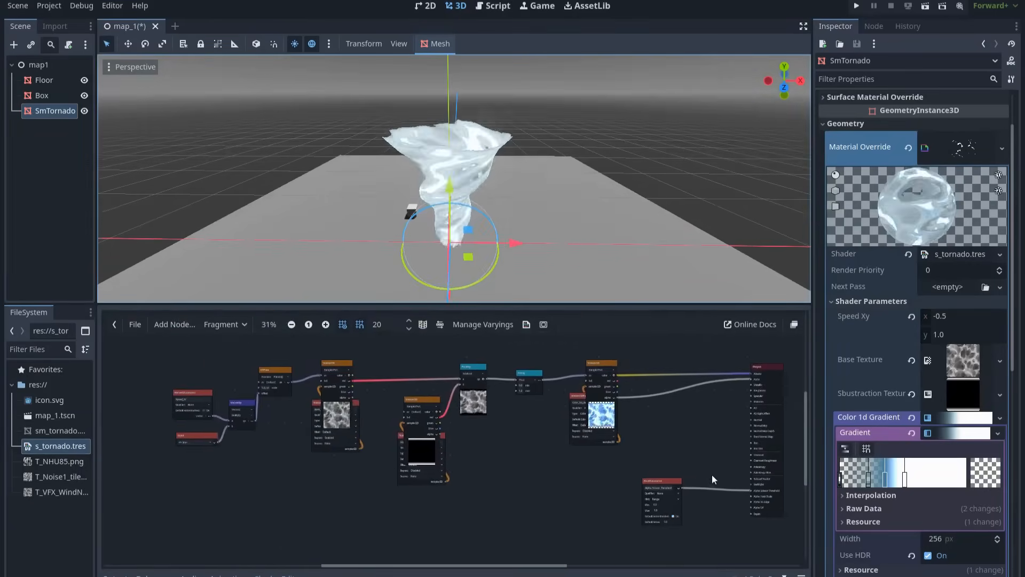
ctrl+scroll(667, 456, up, 1)
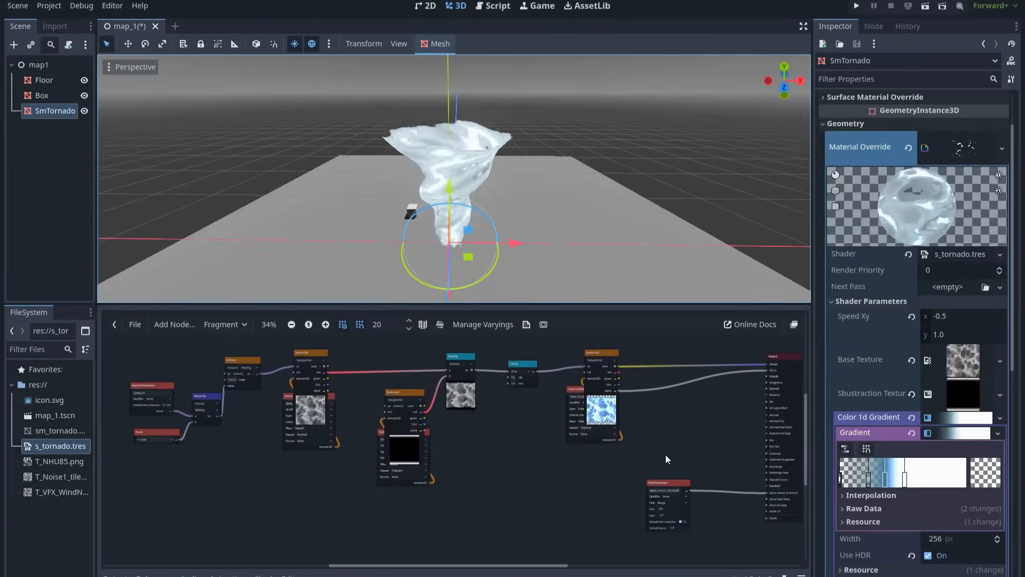
key(ctrl+shift+F11)
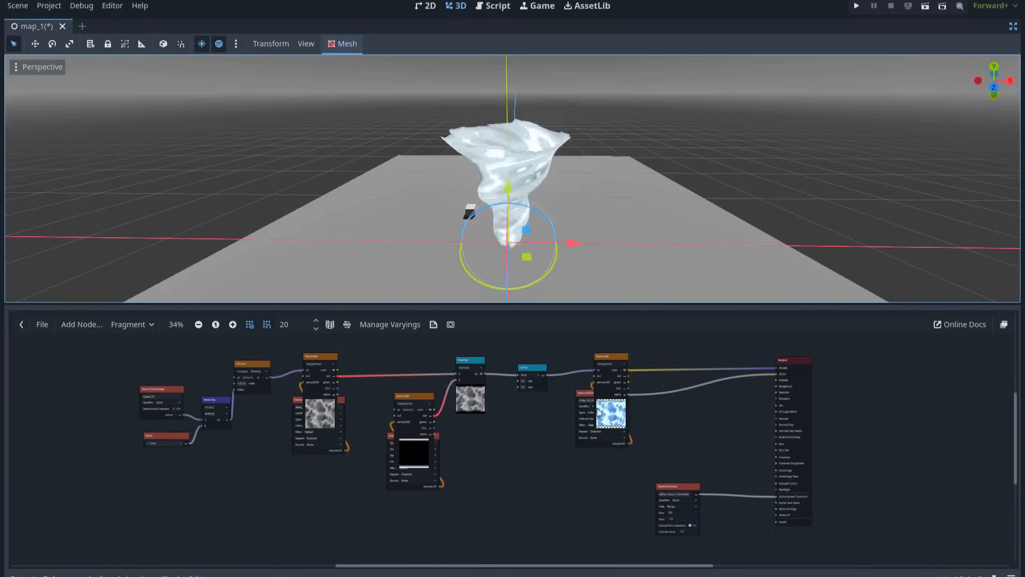
drag(608, 310, 598, 236)
ctrl+scroll(578, 377, up, 1)
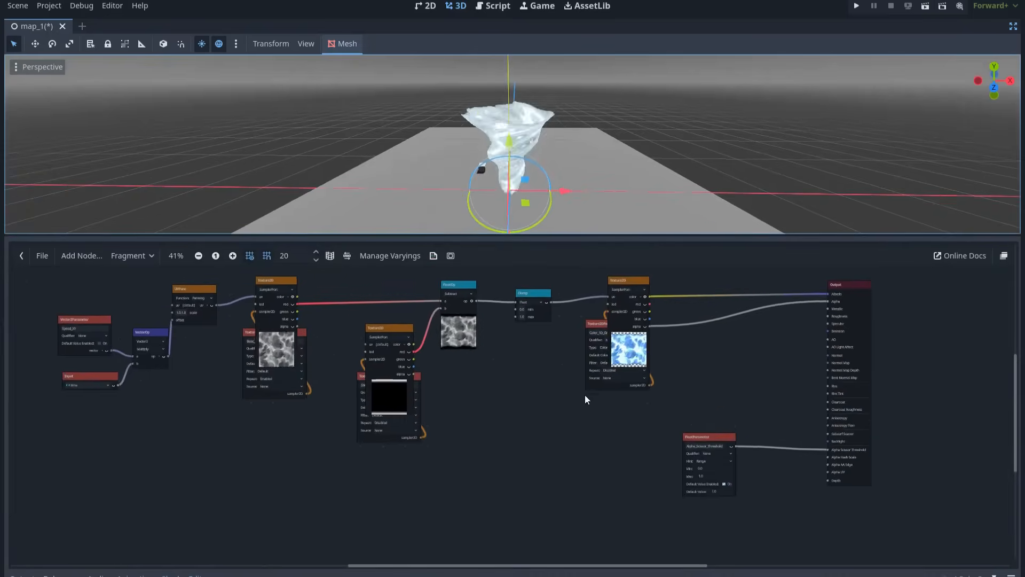
ctrl+scroll(611, 440, up, 2)
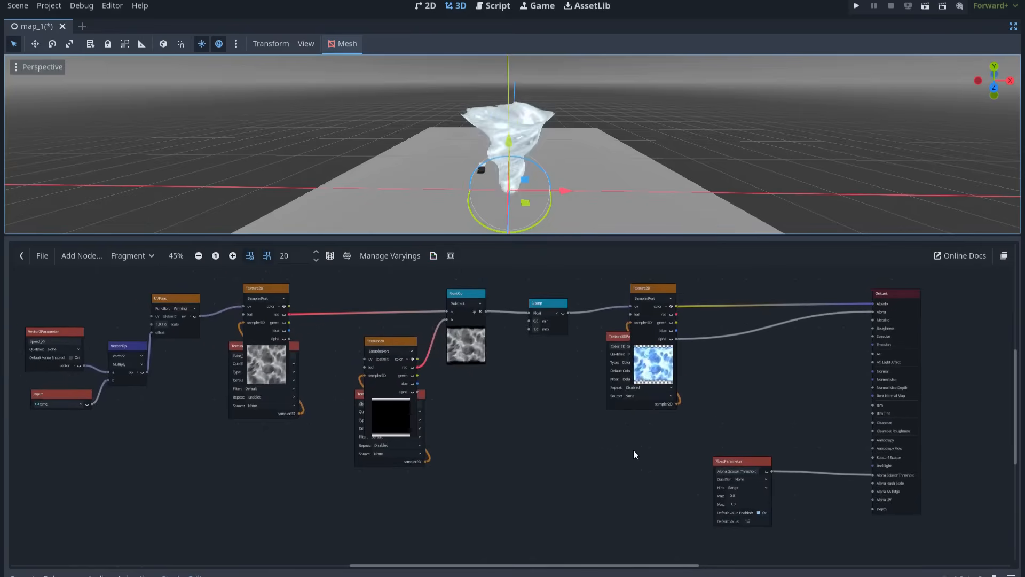
middle_drag(639, 461, 643, 461)
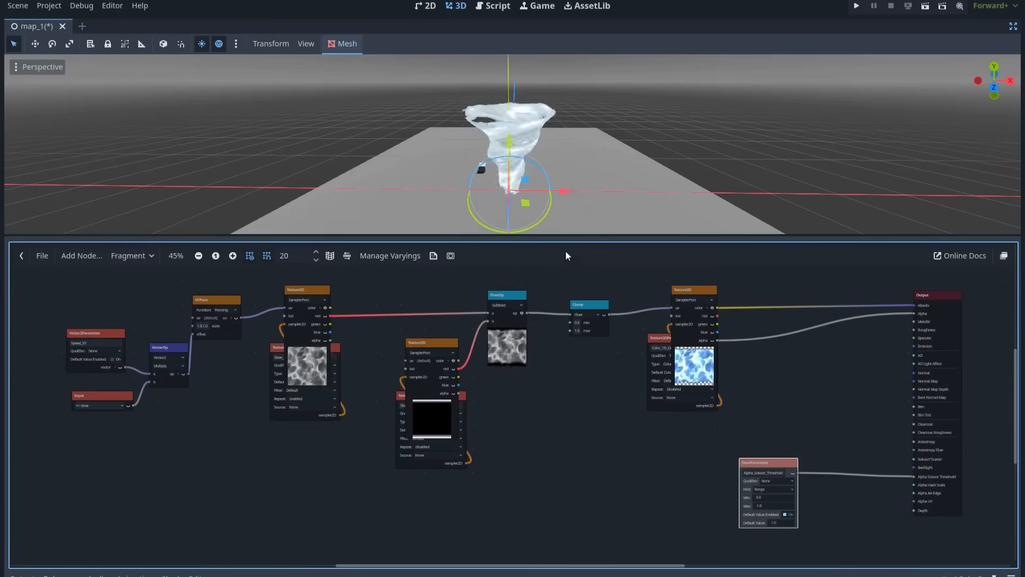
drag(569, 238, 562, 488)
key(ctrl+shift+F11)
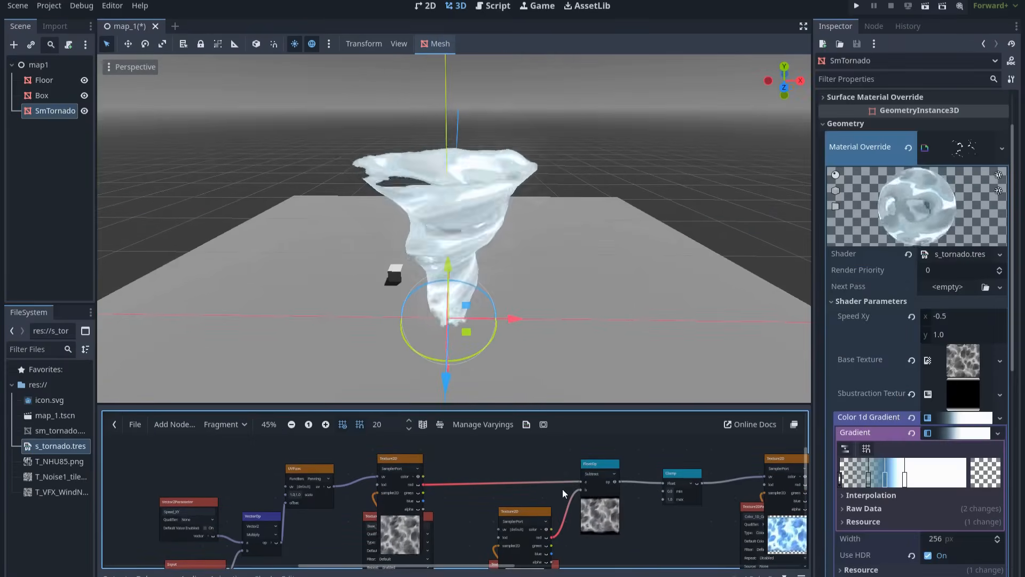
Step: Hide the shader editor, widen the Scene dock and leave SmTornado deselected
click(275, 575)
click(184, 186)
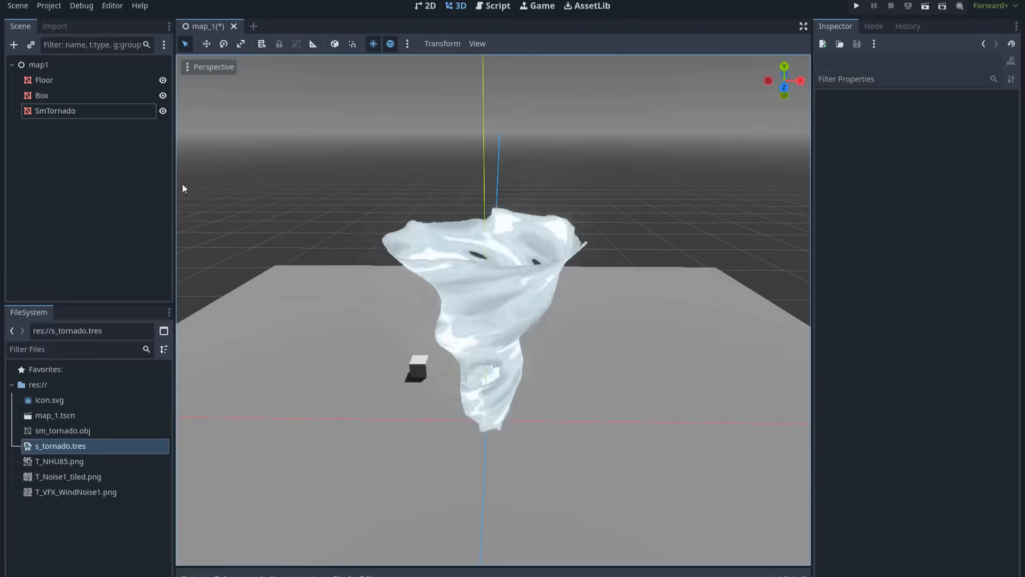
click(112, 111)
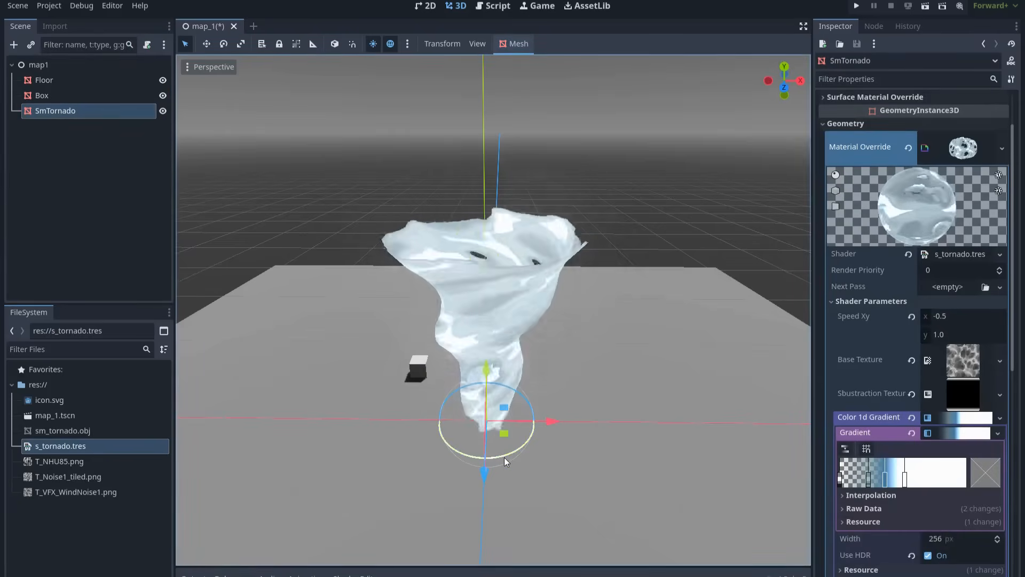
drag(504, 457, 563, 439)
click(110, 165)
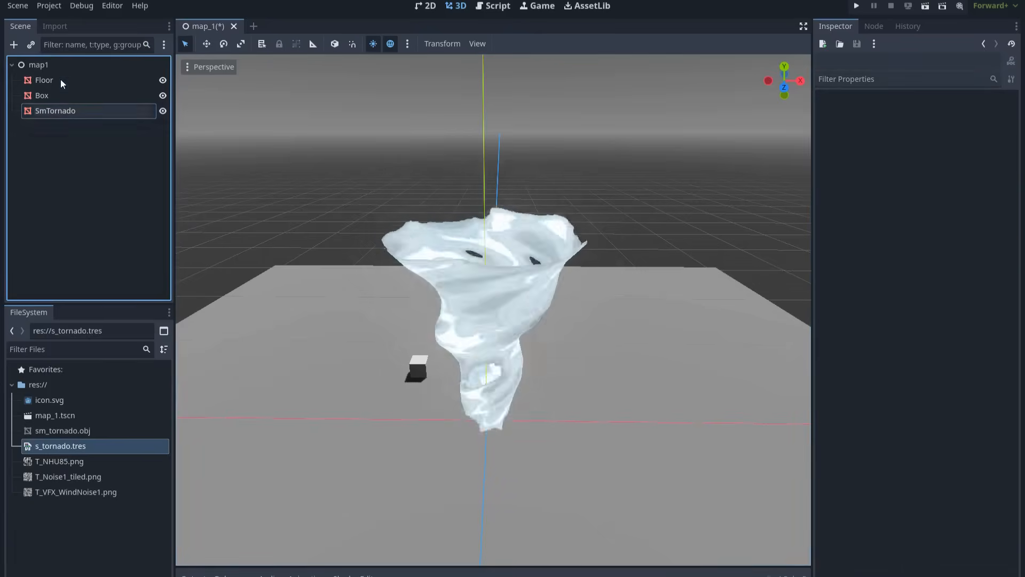
Step: Add an AnimationPlayer node as a child of the map1 root
click(65, 65)
key(ctrl+a)
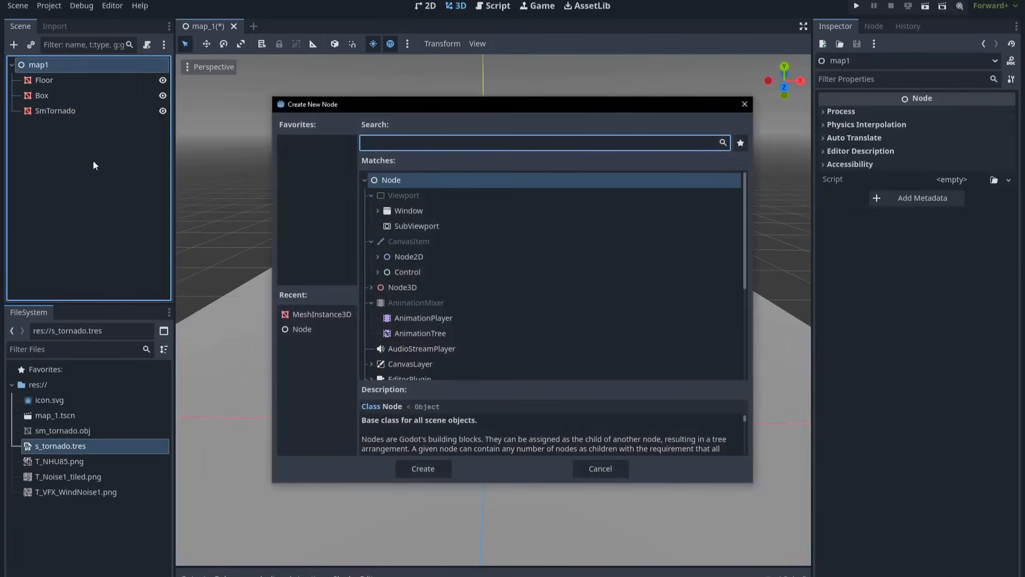
text(anima)
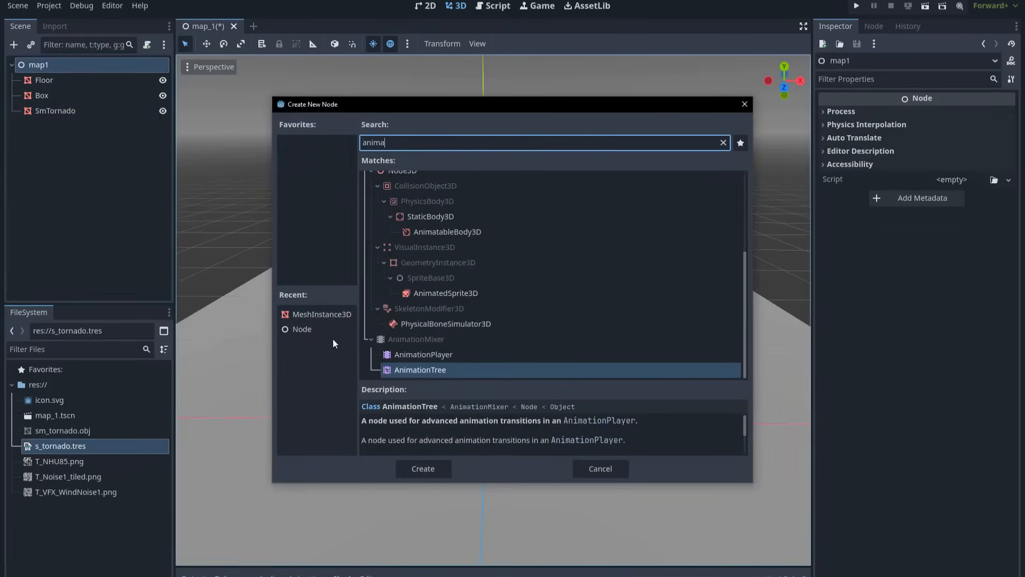
click(412, 352)
double_click(412, 353)
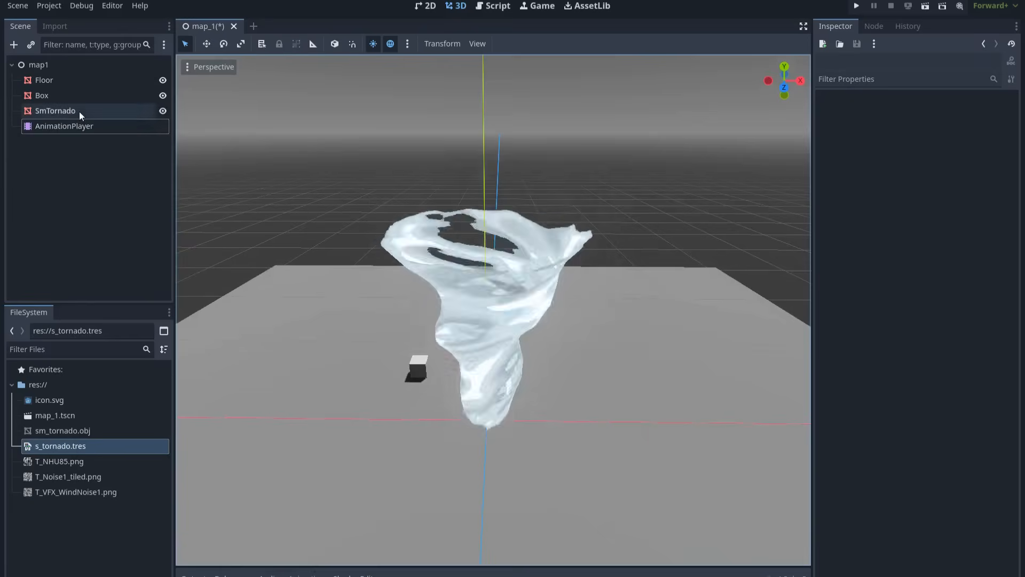
Step: Add a Node3D node as a child of the map1 root
click(66, 64)
key(ctrl+a)
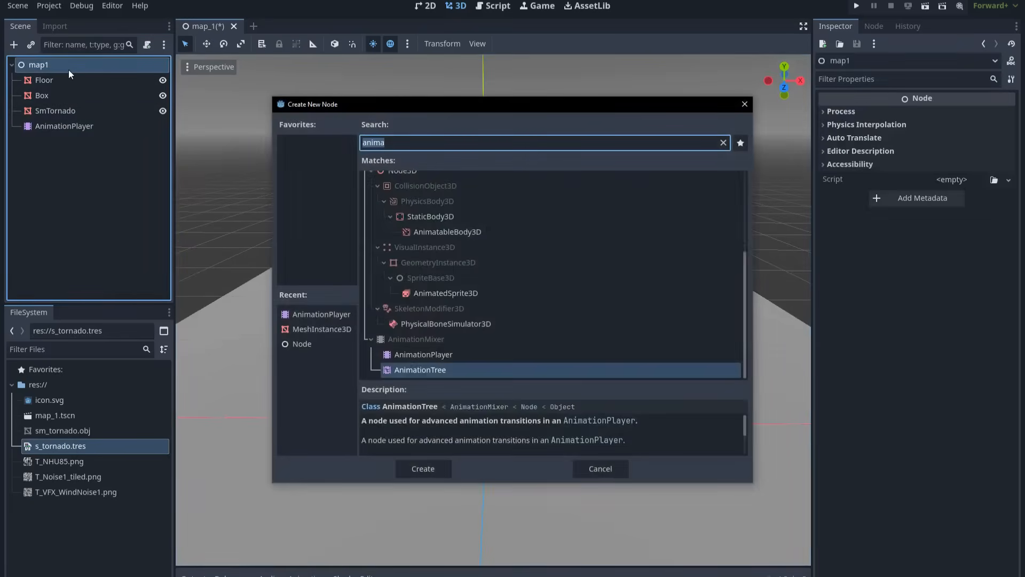
text(node3d)
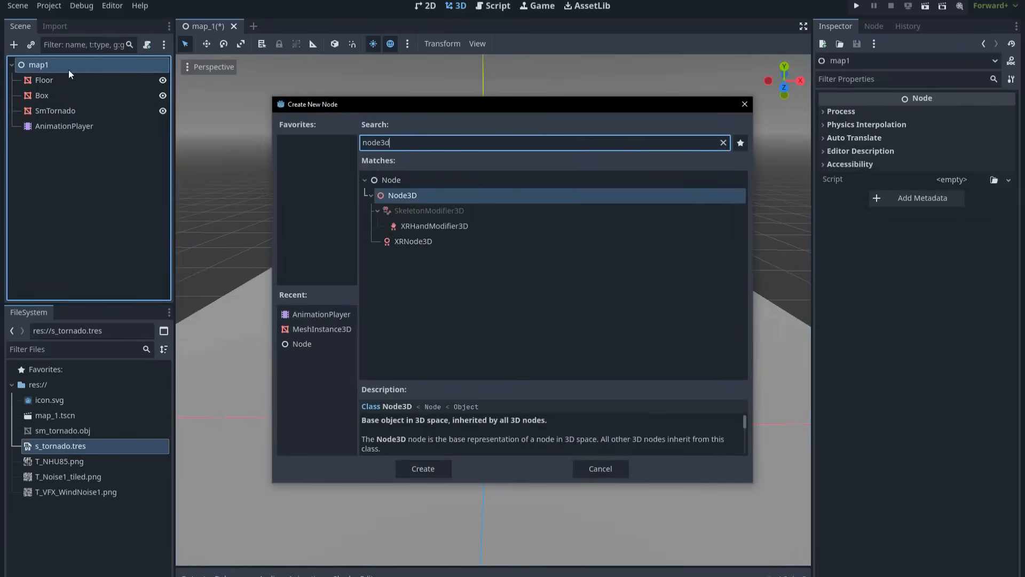
double_click(445, 192)
Step: Make SmTornado and AnimationPlayer children of the new Node3D
click(91, 128)
ctrl+click(97, 110)
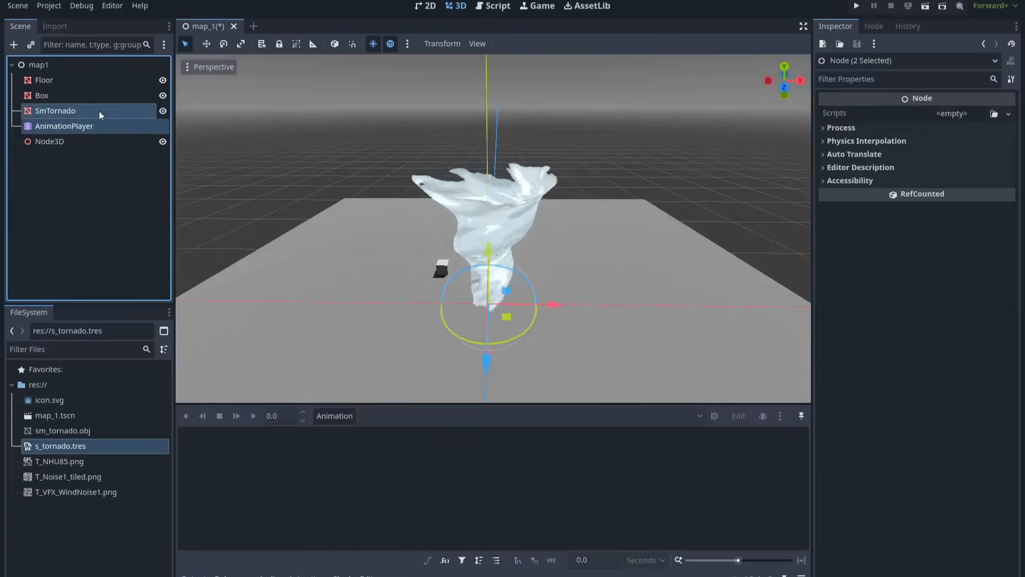
drag(99, 110, 85, 140)
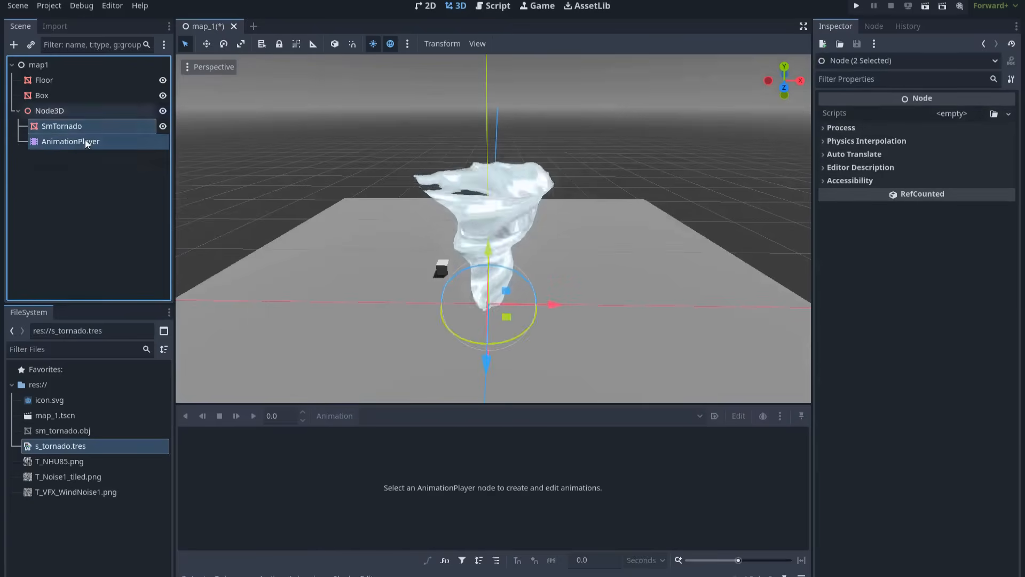
Step: Rename the Node3D that holds the tornado and its AnimationPlayer to VFX_Tornado
click(75, 113)
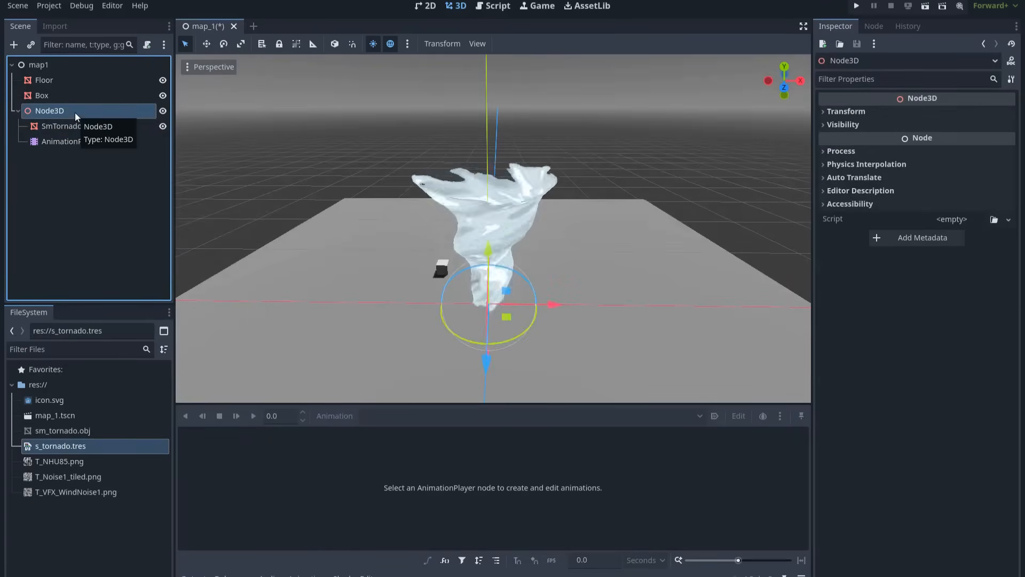
double_click(75, 112)
text(VFX)
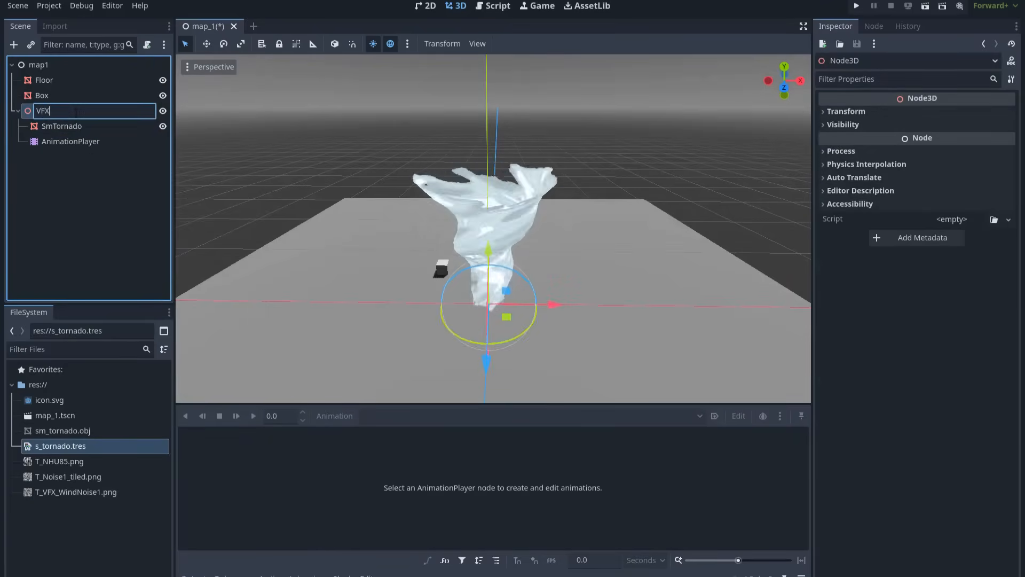
text(_To)
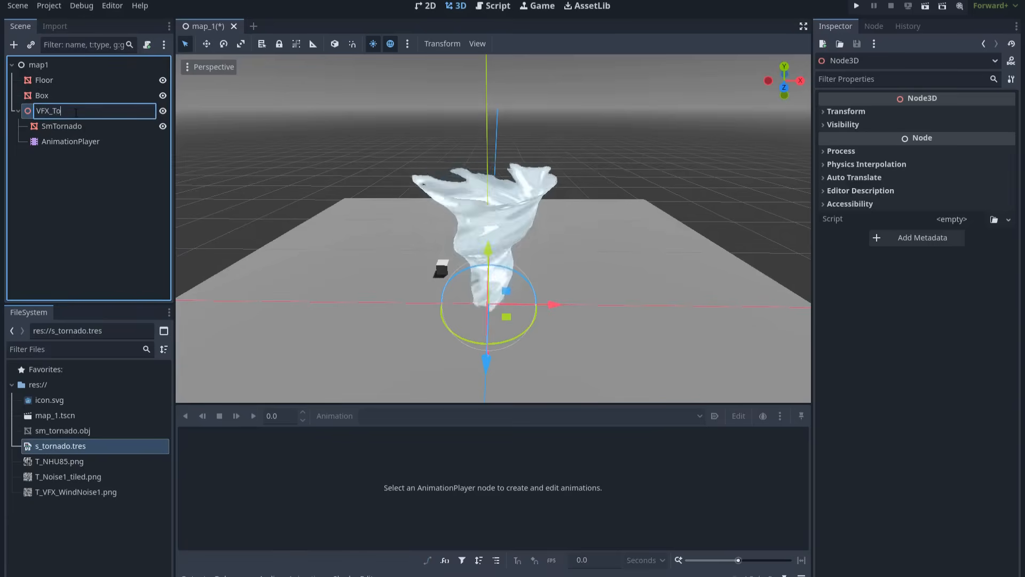
text(rnado)
key(Return)
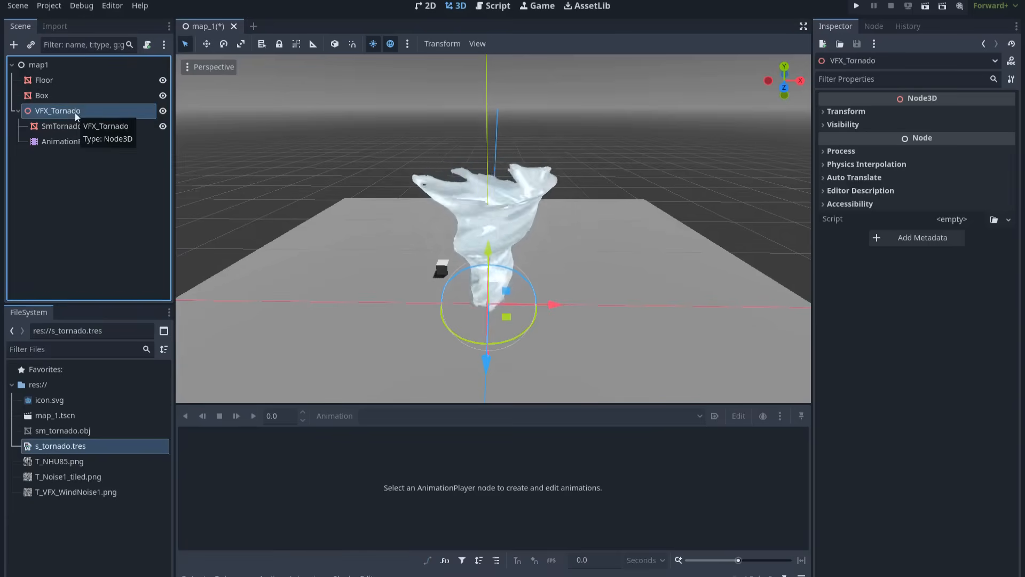
Step: Create a new animation named SpinningLoop in the AnimationPlayer under VFX_Tornado
click(70, 142)
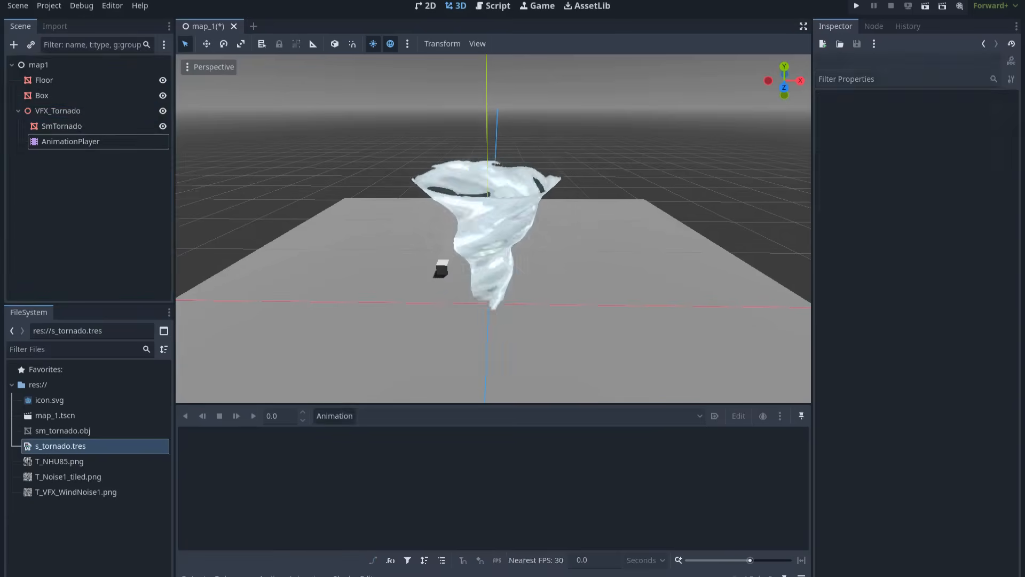
click(332, 415)
click(357, 432)
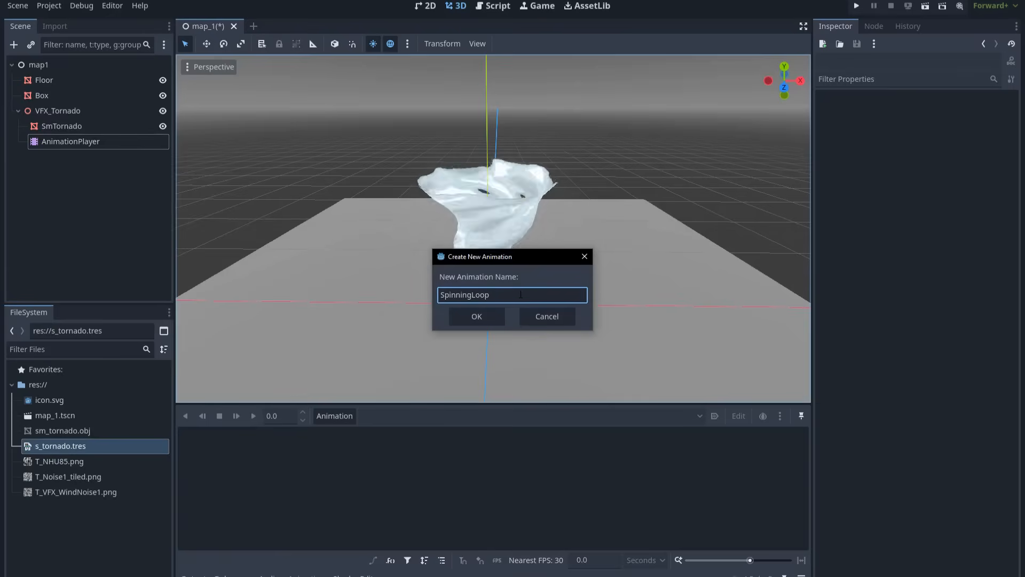
click(494, 316)
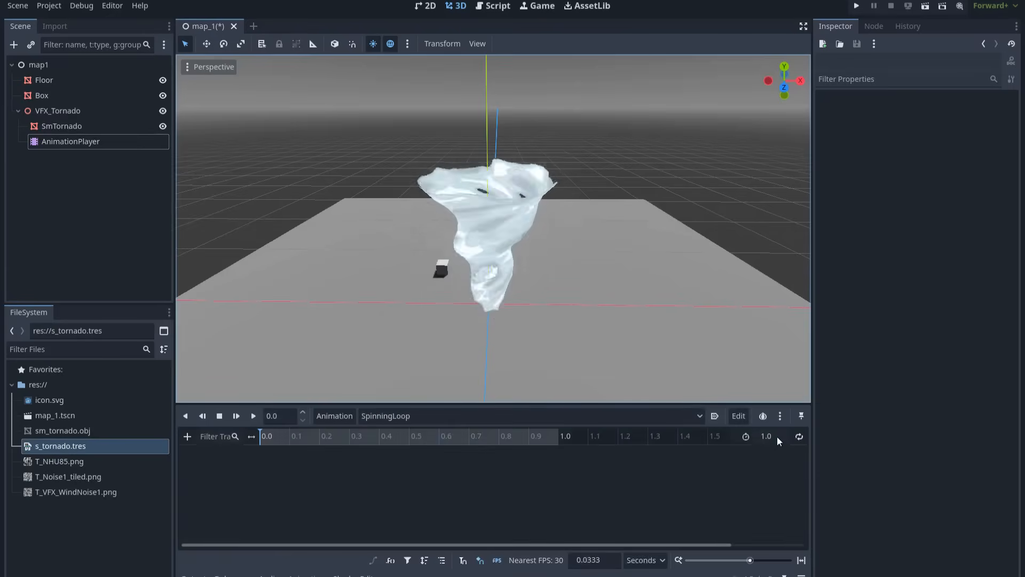
Step: Configure SpinningLoop with a length of 0.8 seconds, autoplay on load and looping
text(0.8)
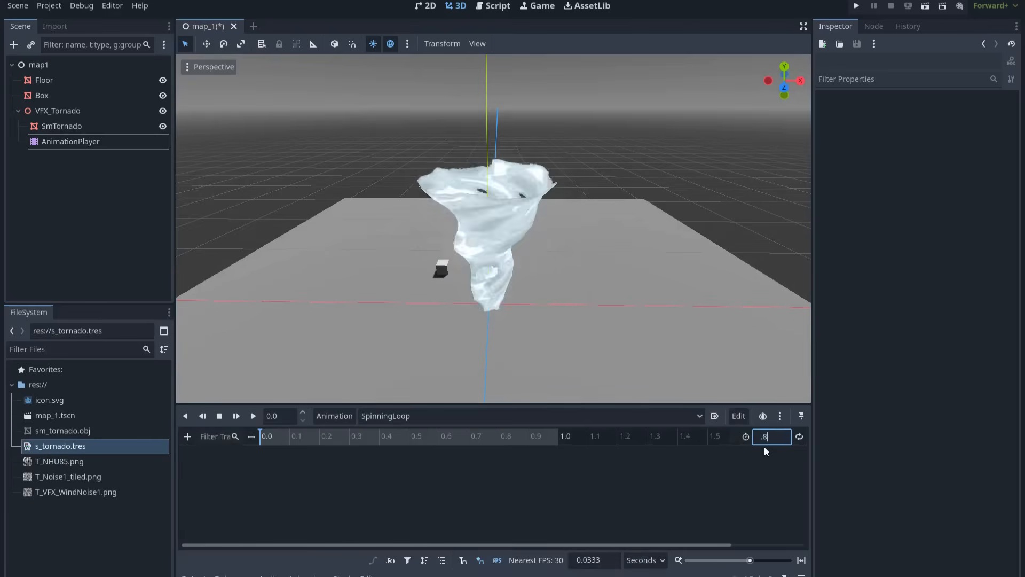
key(Return)
click(715, 418)
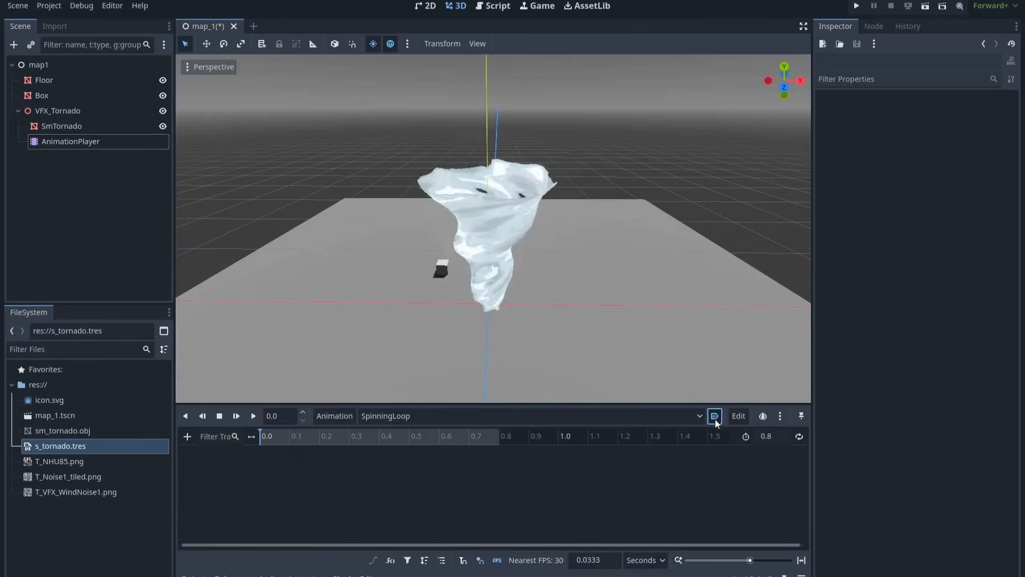
click(799, 436)
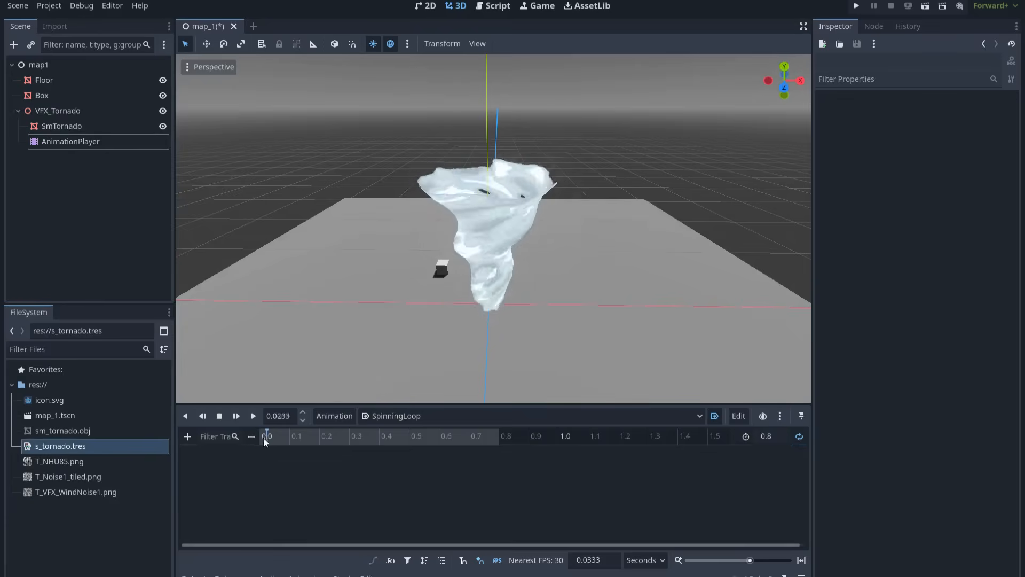
Step: Create a rotation track for SmTornado with a key at the start of SpinningLoop, without Bezier curves or a RESET track
click(98, 129)
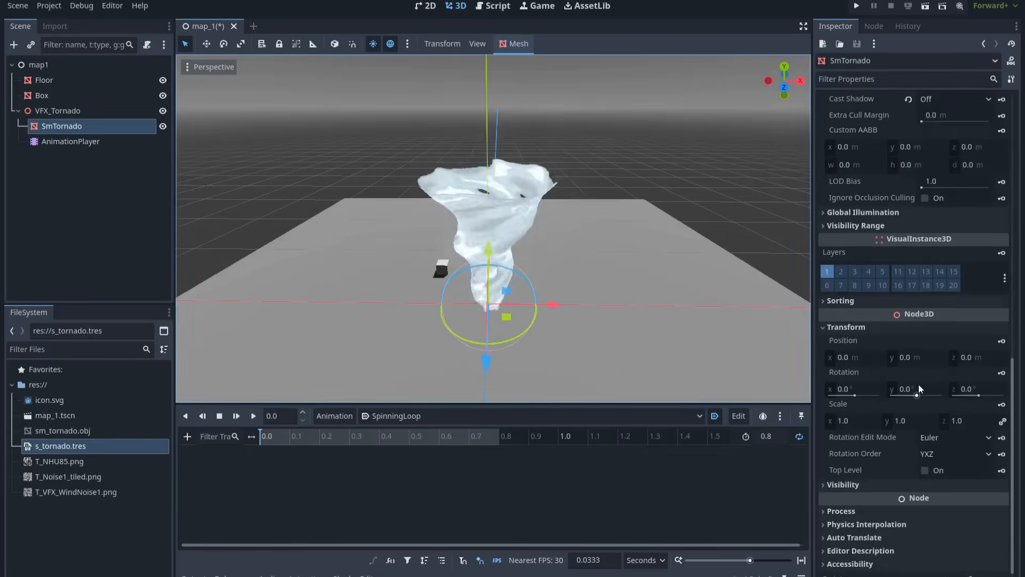
click(1001, 373)
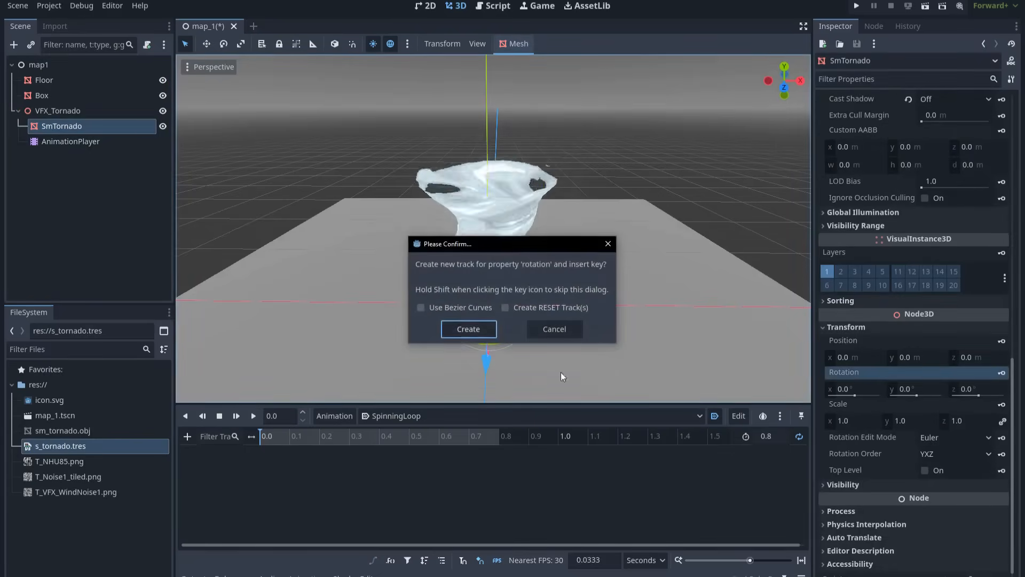
click(465, 329)
Step: Set SmTornado's Y rotation to -360 degrees at 0.8 seconds and insert a rotation key there
drag(270, 433, 501, 437)
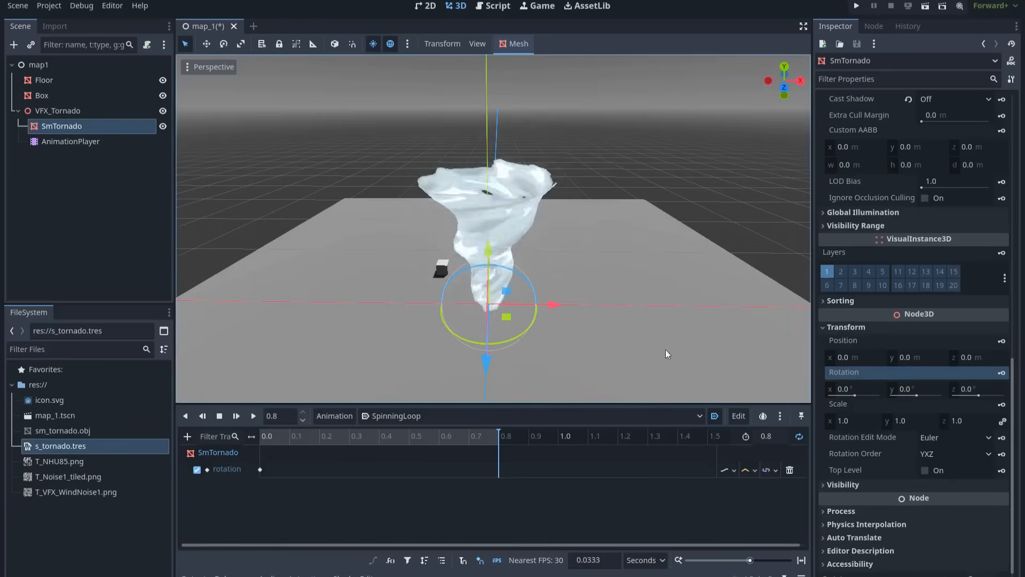
click(926, 390)
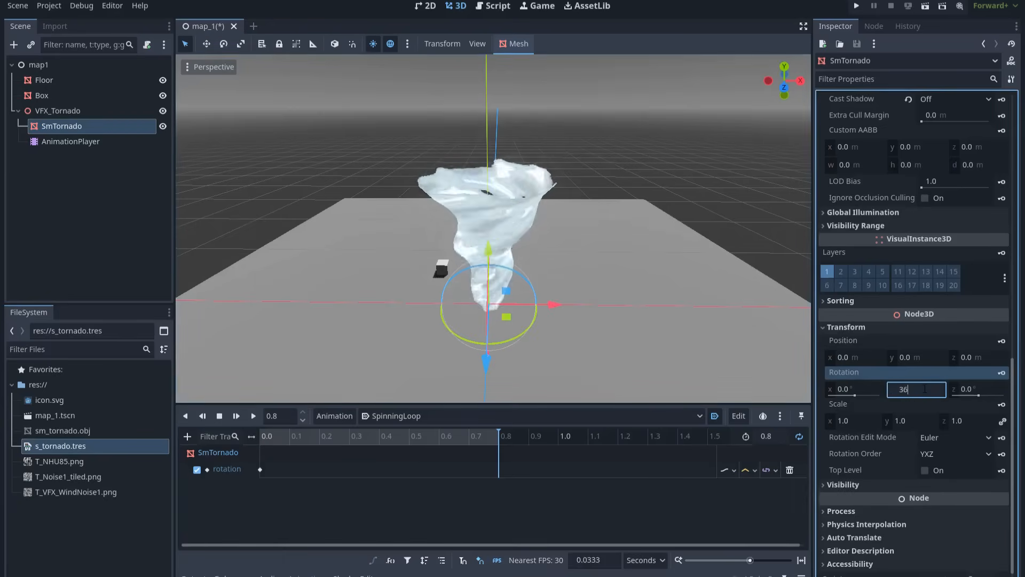
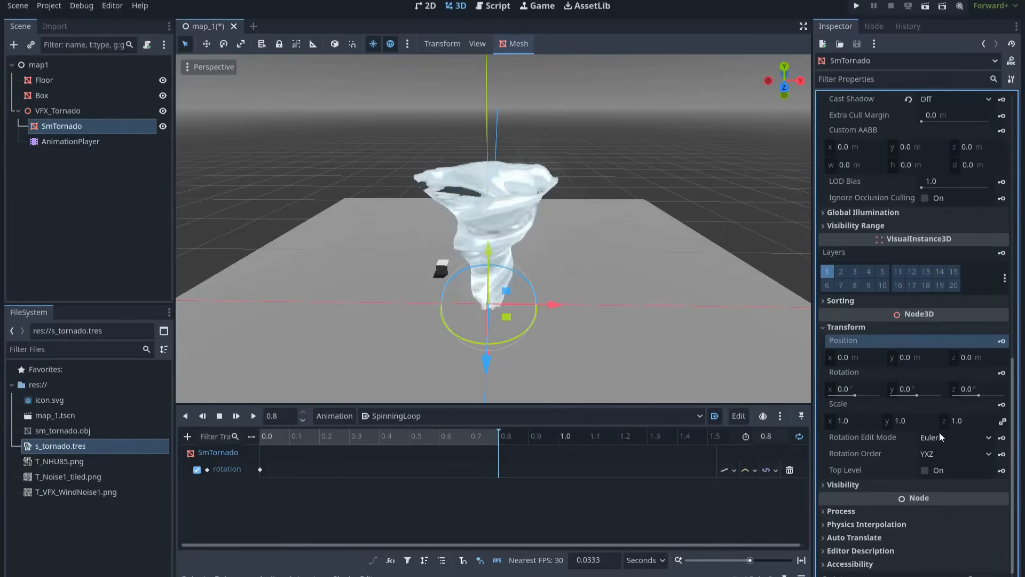
click(934, 388)
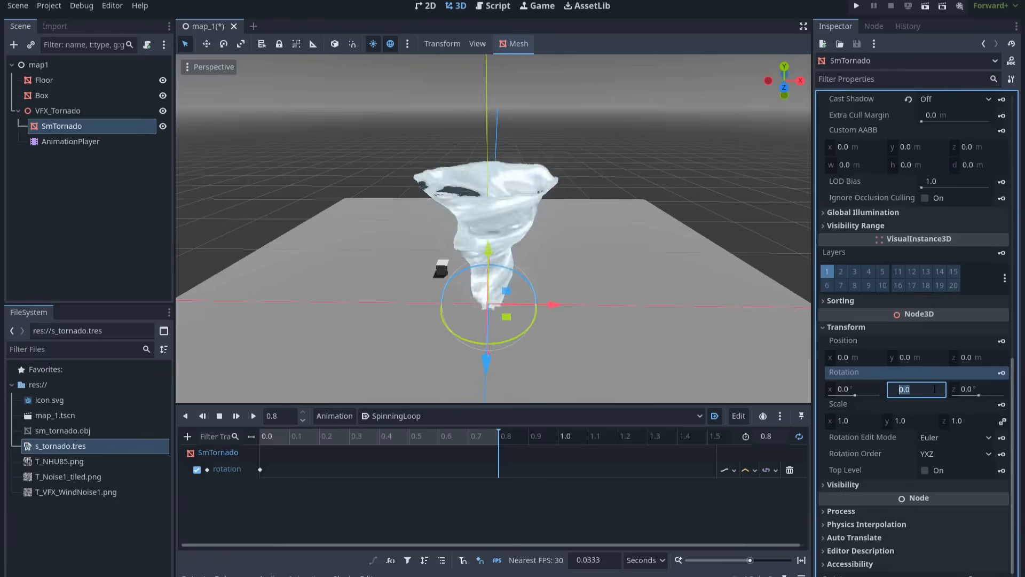
text(-360)
key(Return)
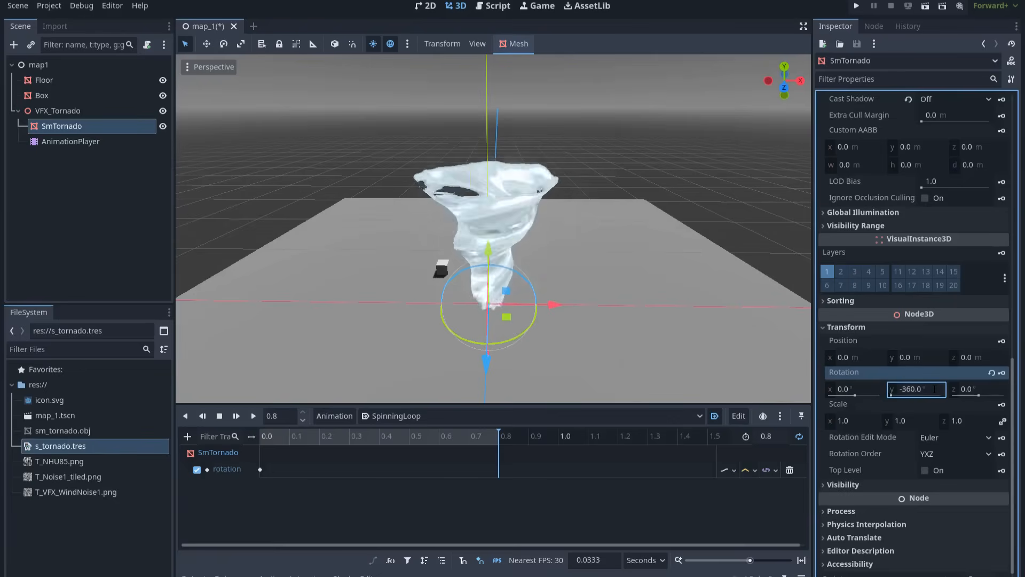
click(1002, 374)
Step: Play SpinningLoop from the beginning to check the tornado's rotation
click(262, 435)
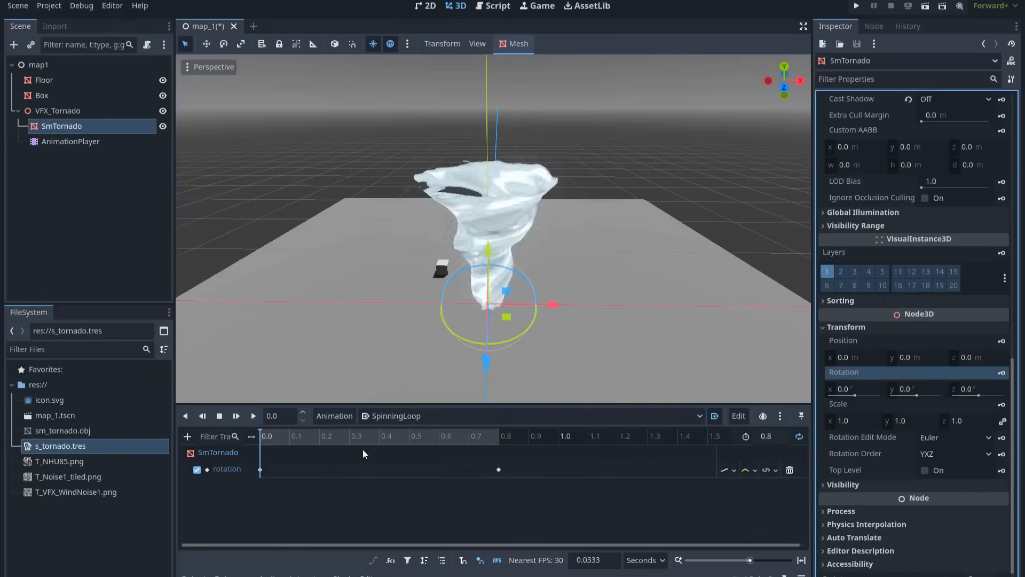
click(235, 418)
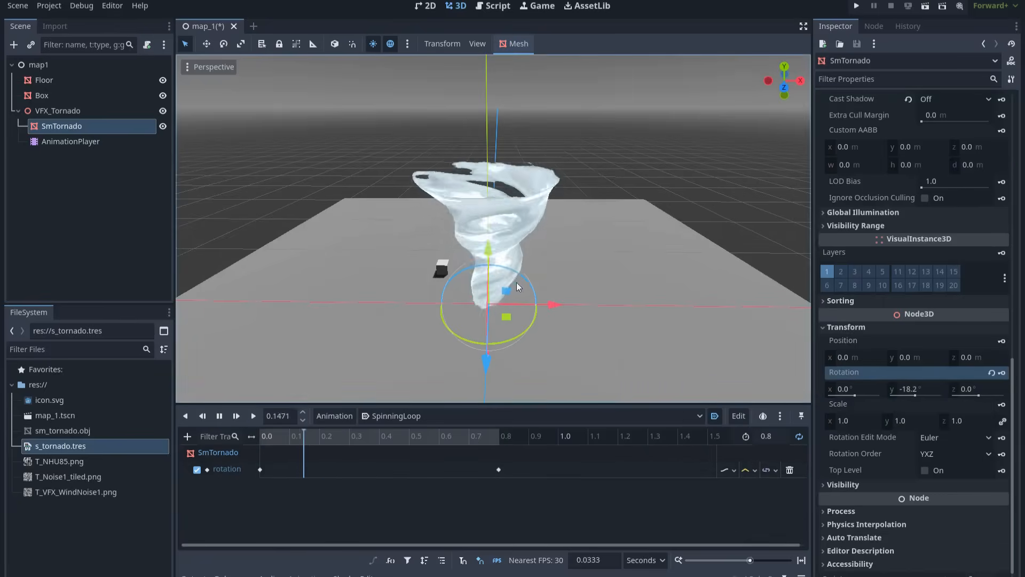
scroll(550, 272, down, 1)
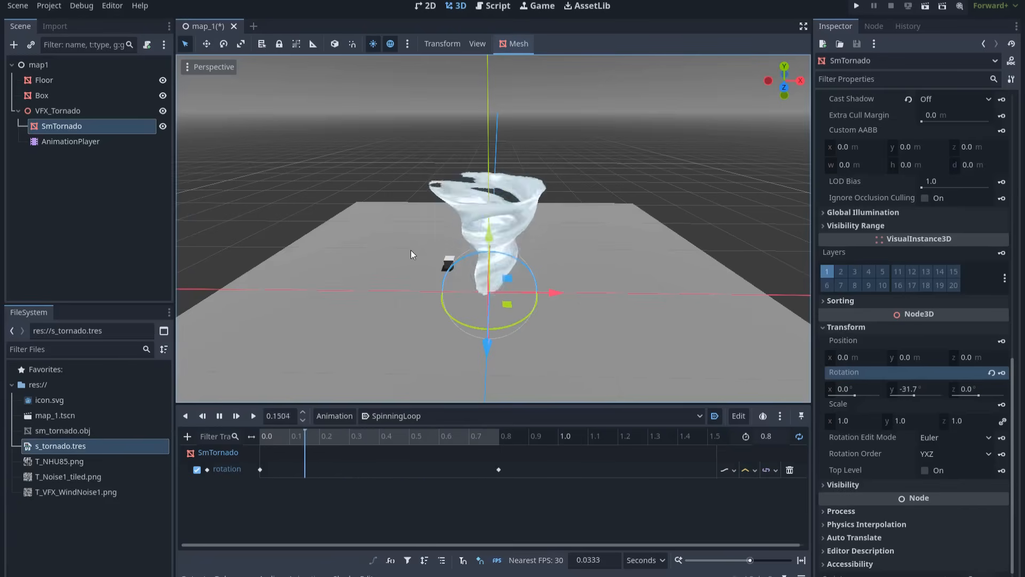
click(111, 173)
Step: Set the Speed Xy shader parameter of SmTornado to -1.2 in X and 2.0 in Y
click(94, 124)
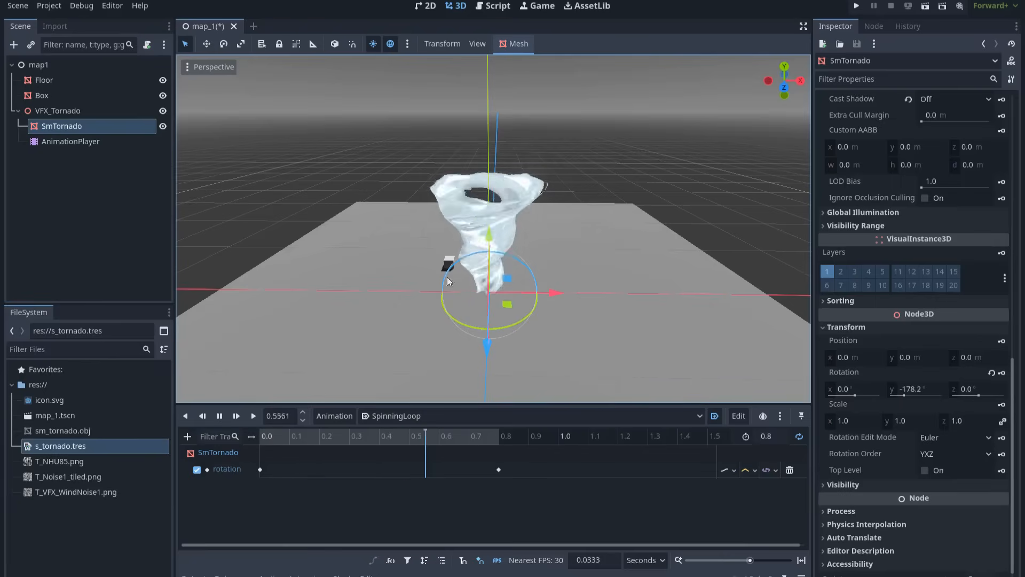
scroll(955, 207, up, 5)
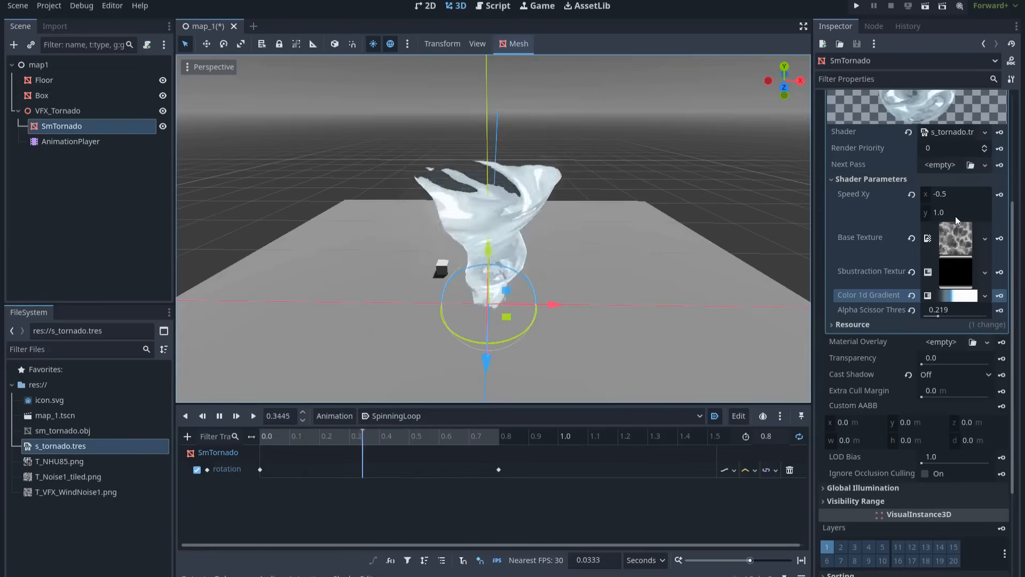
click(954, 198)
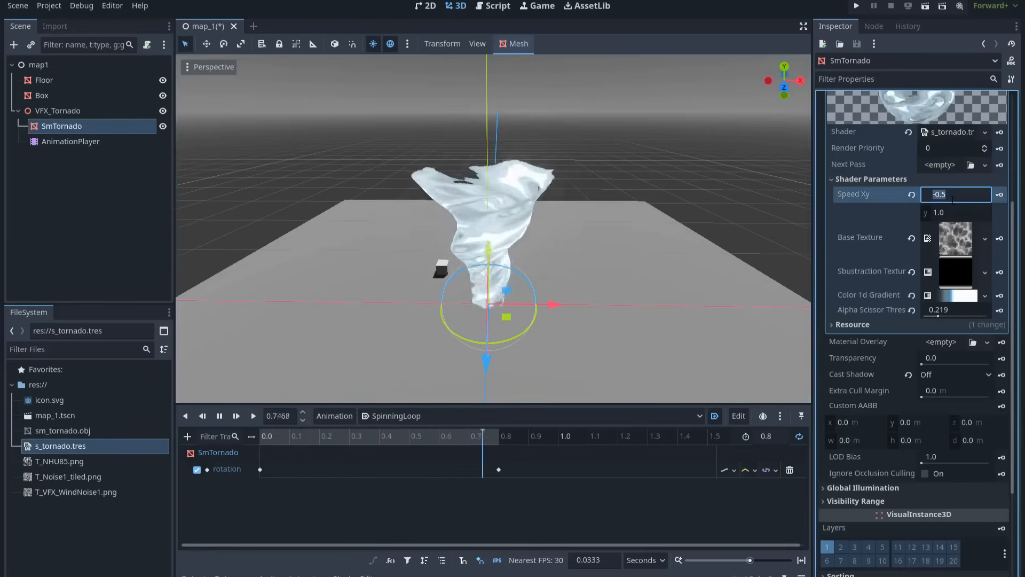
text(-)
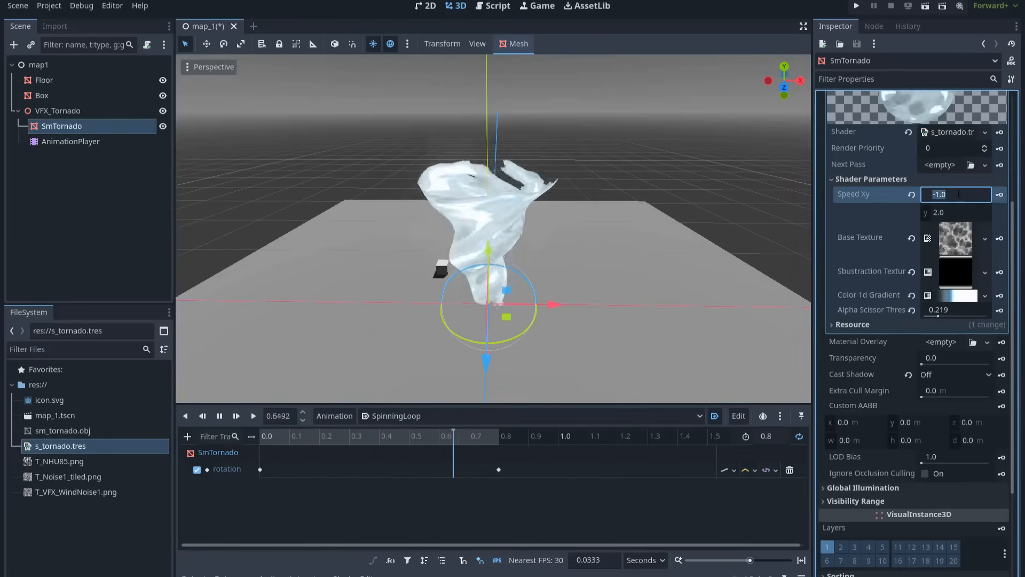
text(1.2)
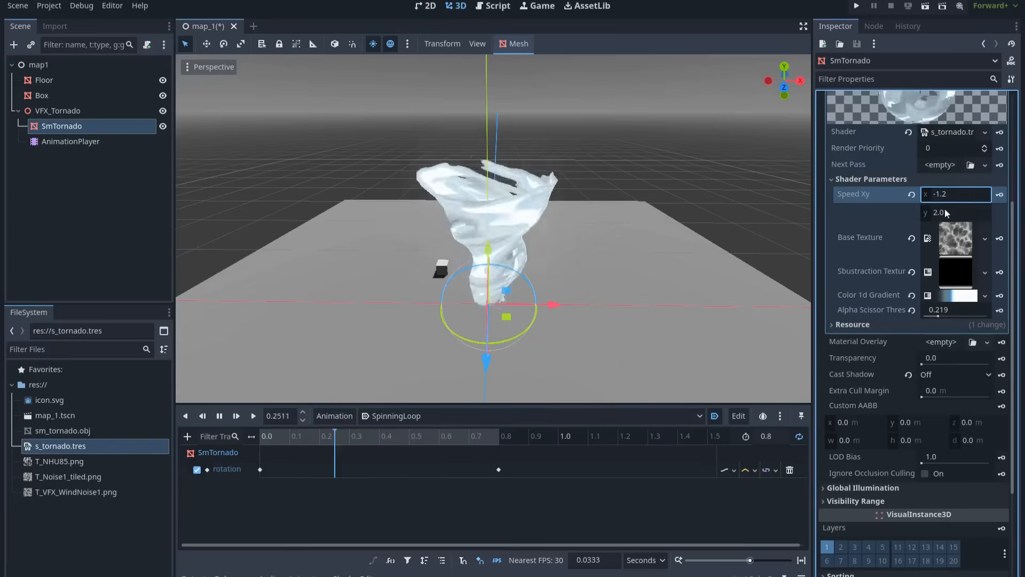
click(949, 212)
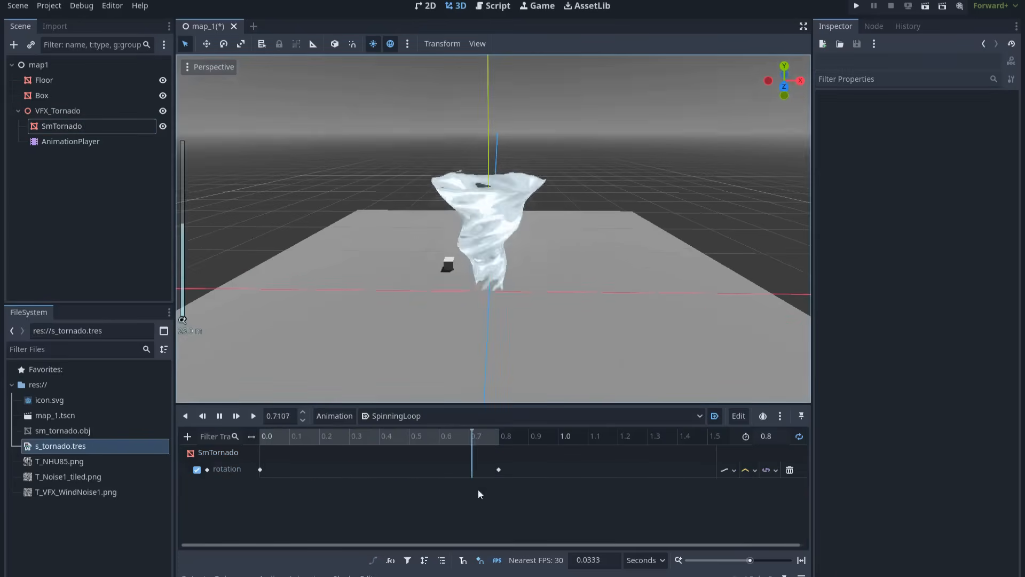
Step: Hide the animation editor to enlarge the 3D view and select SmTornado
click(306, 575)
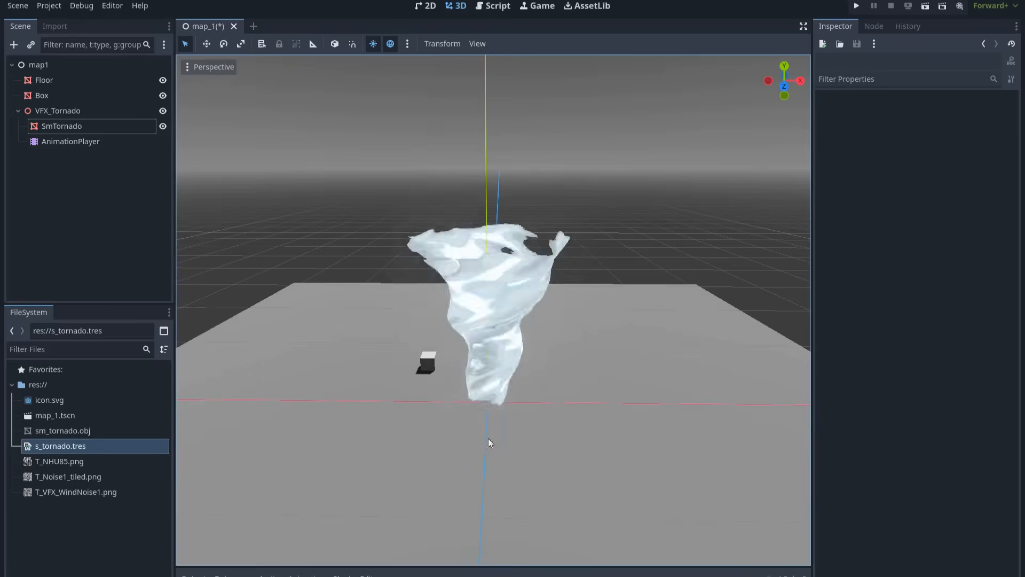
click(113, 127)
scroll(505, 446, up, 5)
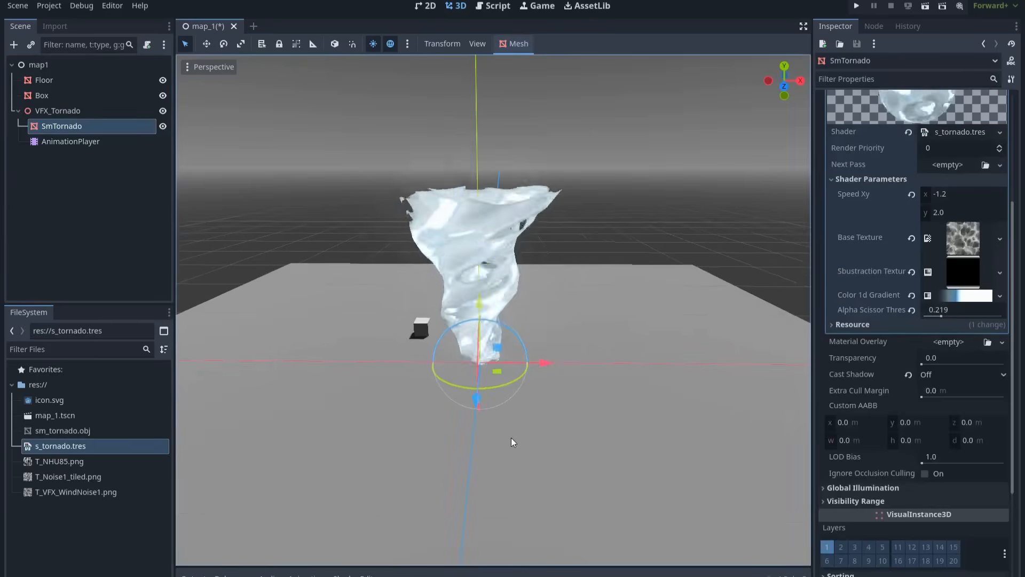
scroll(491, 399, up, 4)
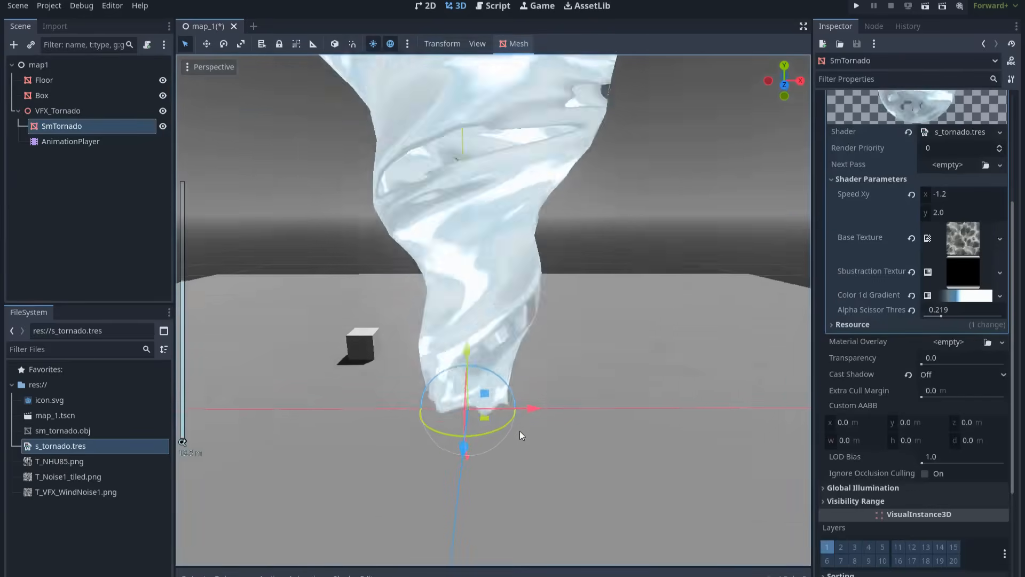
Step: Try to lower SmTornado along the Y axis so that its base sinks into the floor
middle_drag(520, 430, 523, 404)
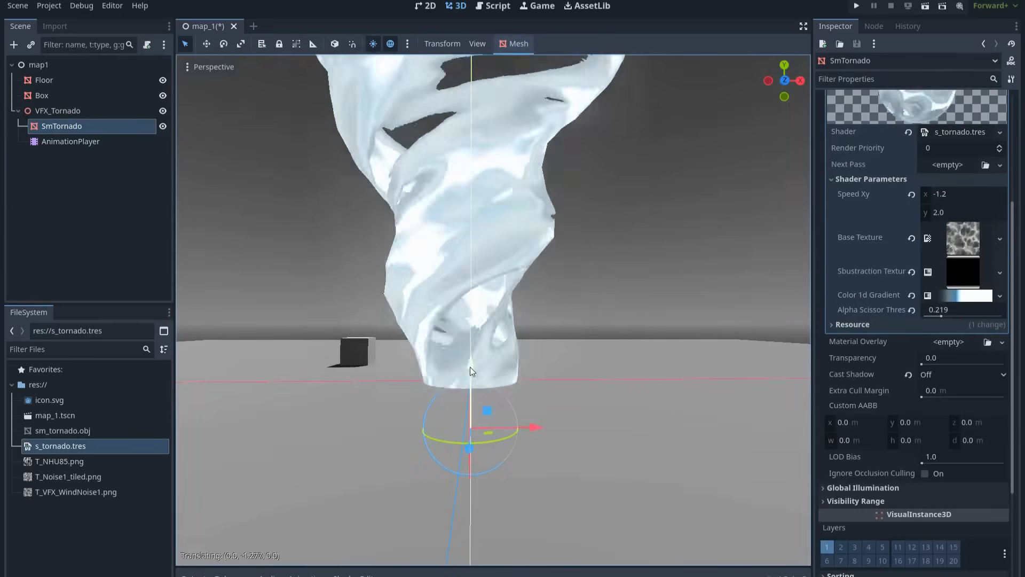
middle_drag(470, 367, 521, 430)
scroll(483, 419, down, 3)
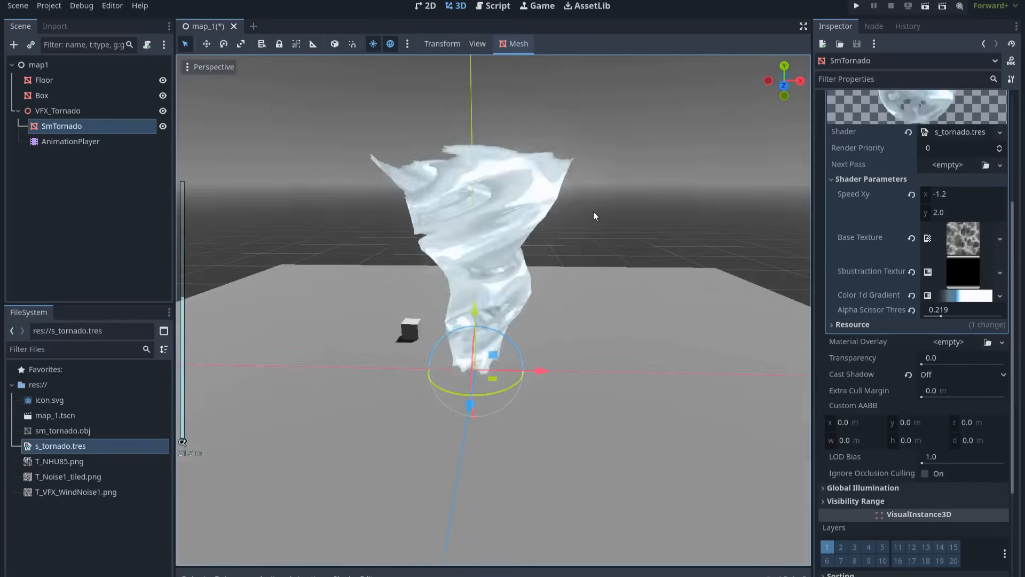
Step: Deselect SmTornado and examine the spinning tornado's base and shape at different distances
click(594, 212)
scroll(591, 321, up, 2)
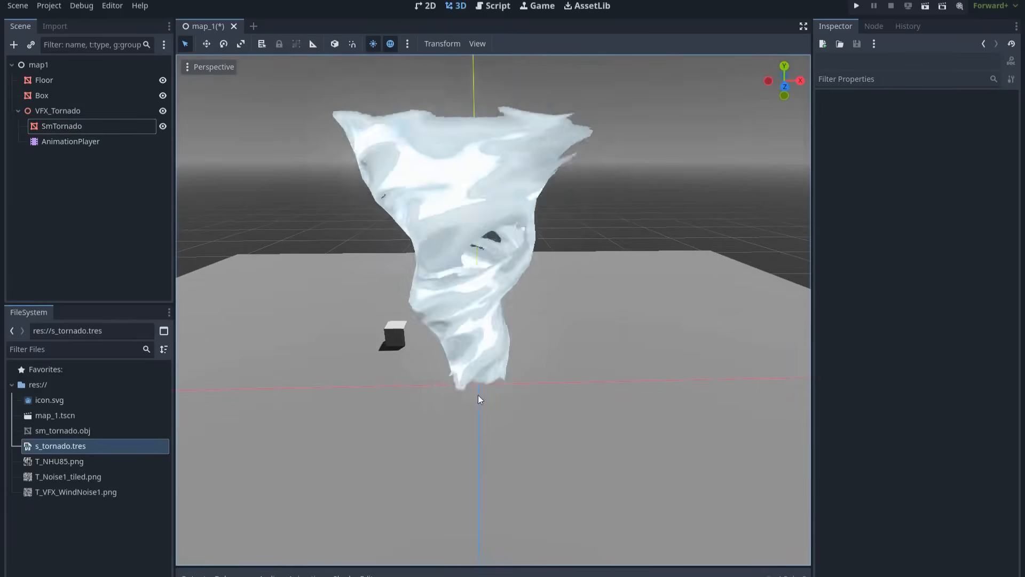
scroll(513, 395, down, 4)
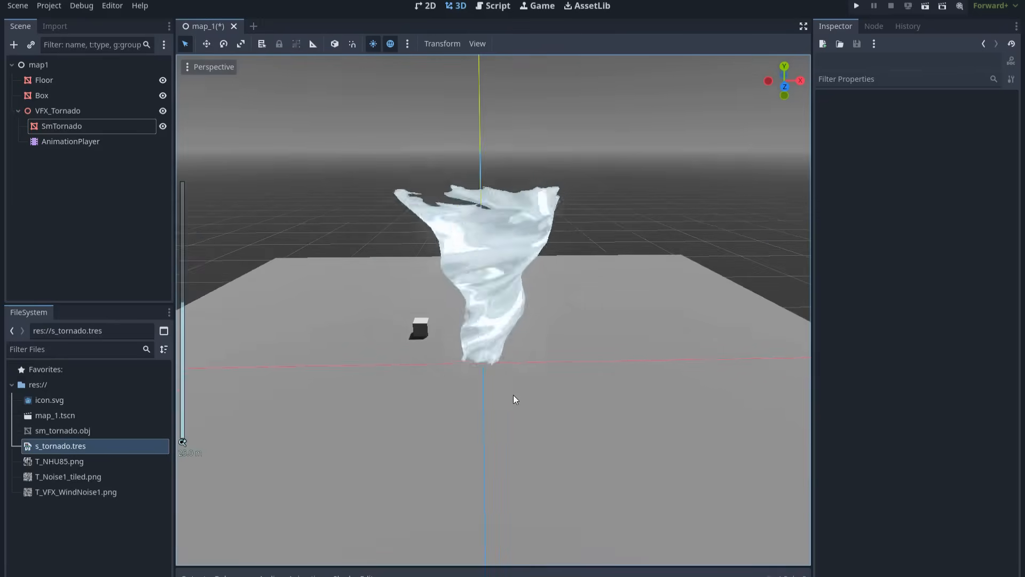
scroll(514, 395, up, 2)
middle_drag(510, 392, 505, 393)
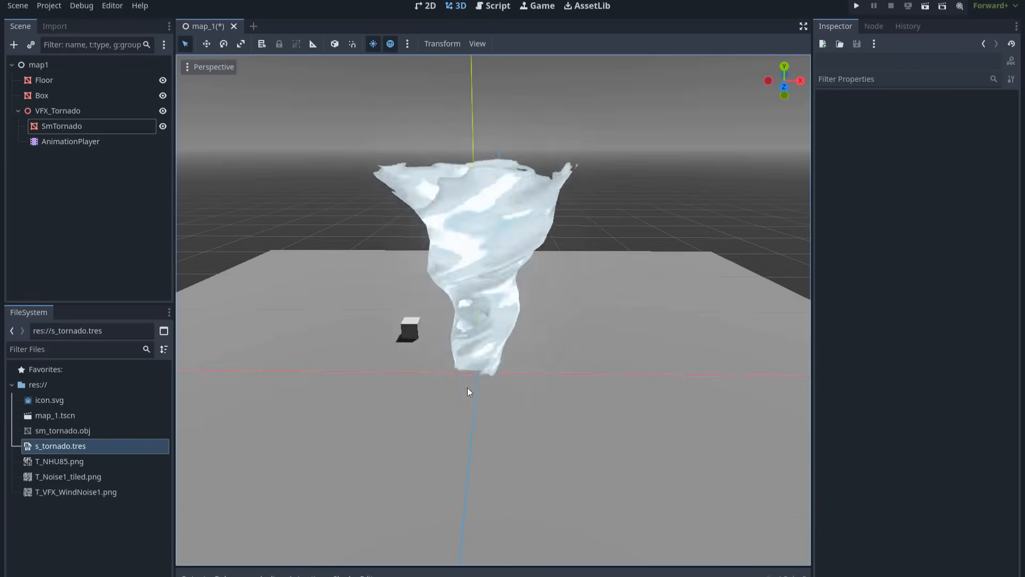
scroll(511, 409, up, 1)
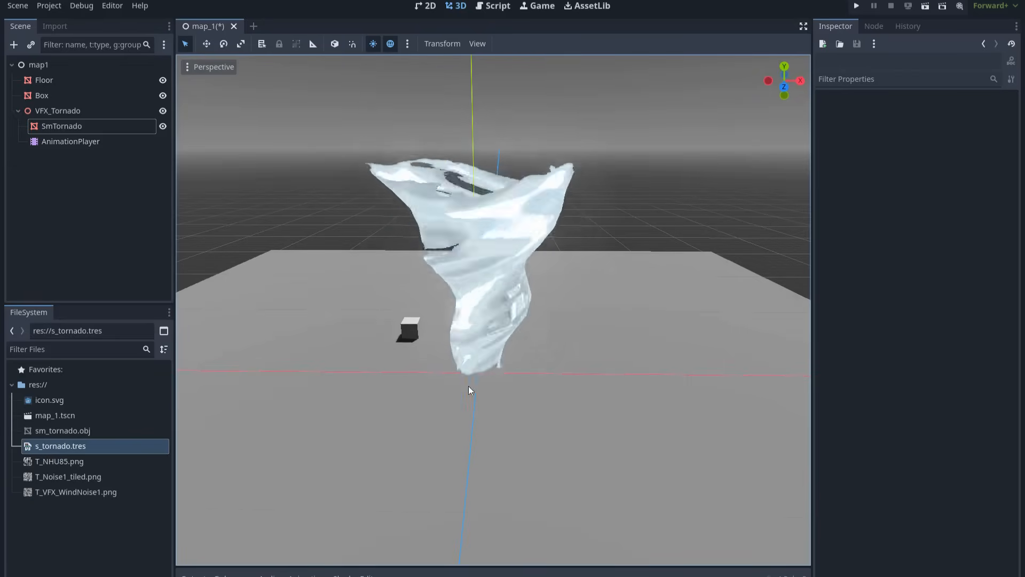
scroll(499, 387, up, 1)
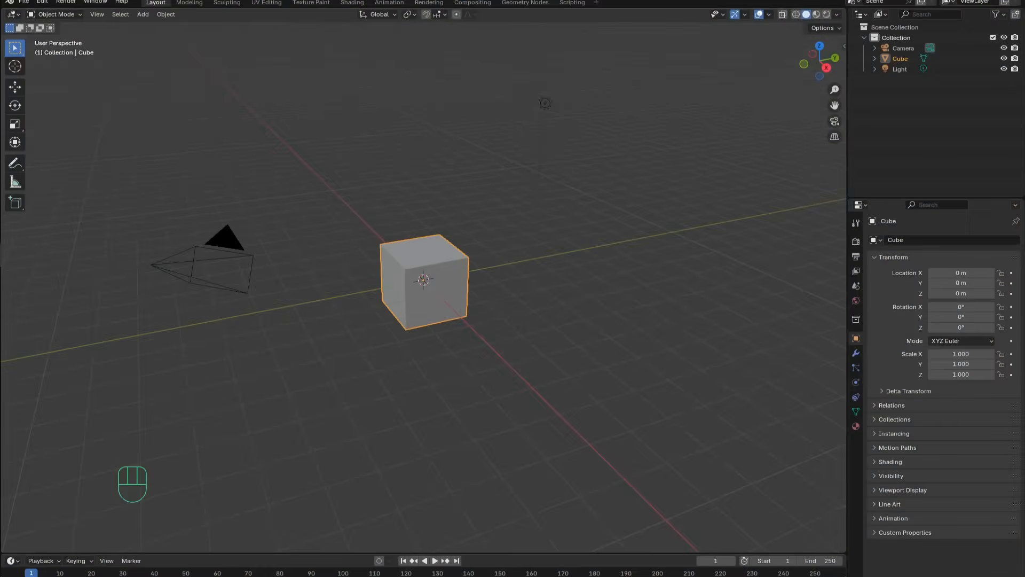
Step: Switch to Blender and delete every object in the default scene
key(a)
key(a)
key(x)
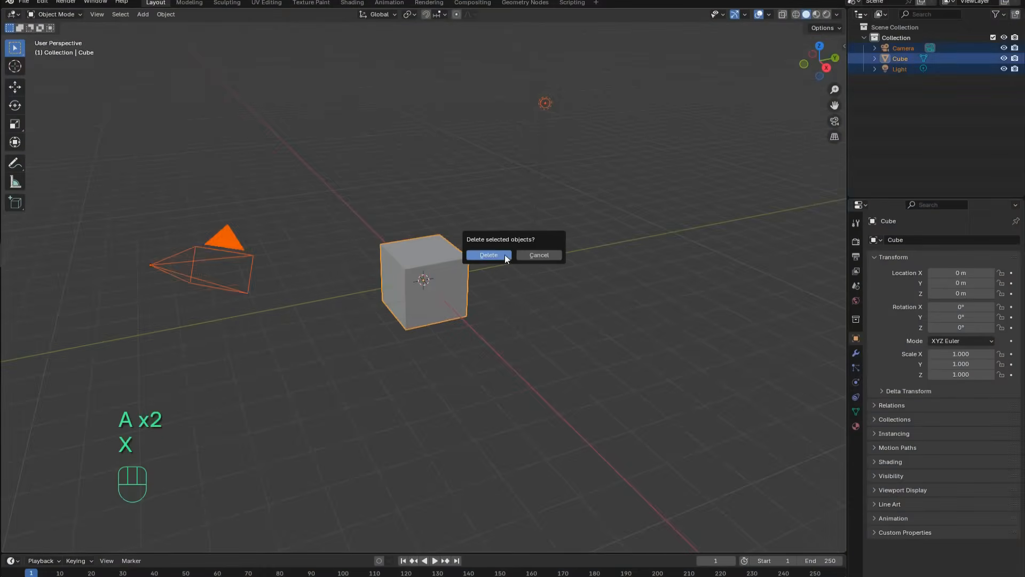
click(498, 255)
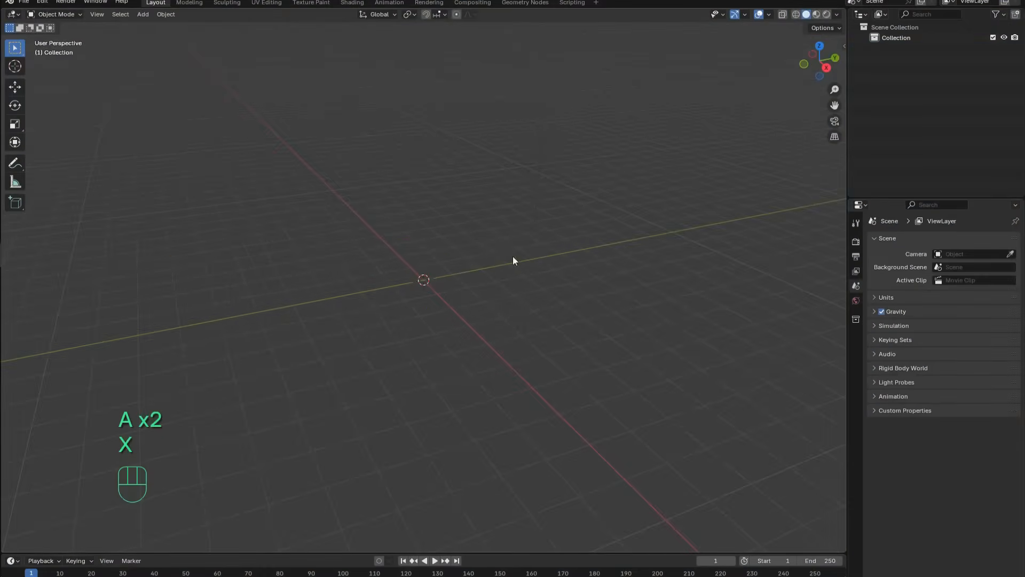
Step: Add a mesh cylinder with 24 vertices, 1 m depth and the cap fill type Nothing
key(shift+a)
mouse_move(482, 286)
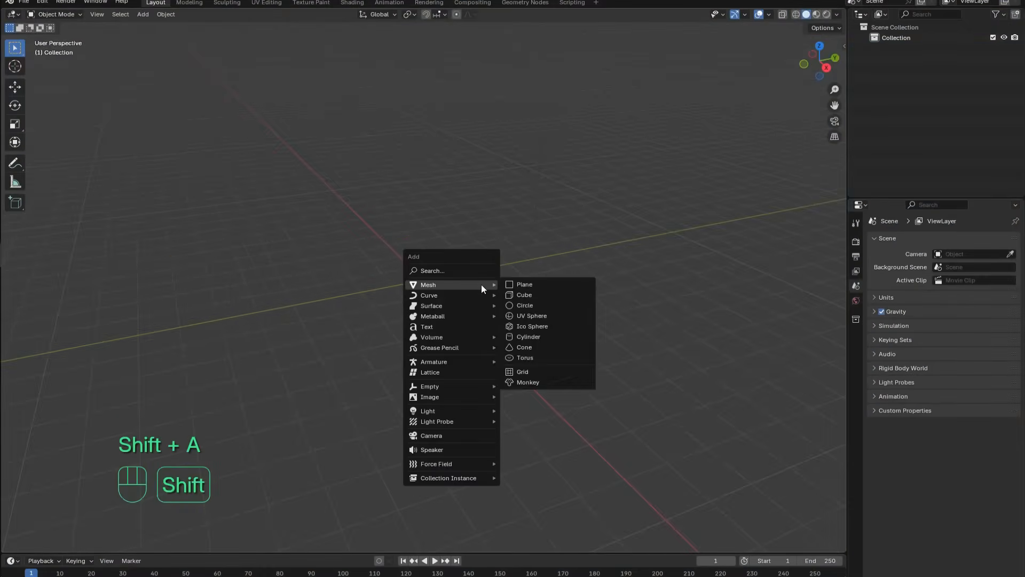
click(542, 334)
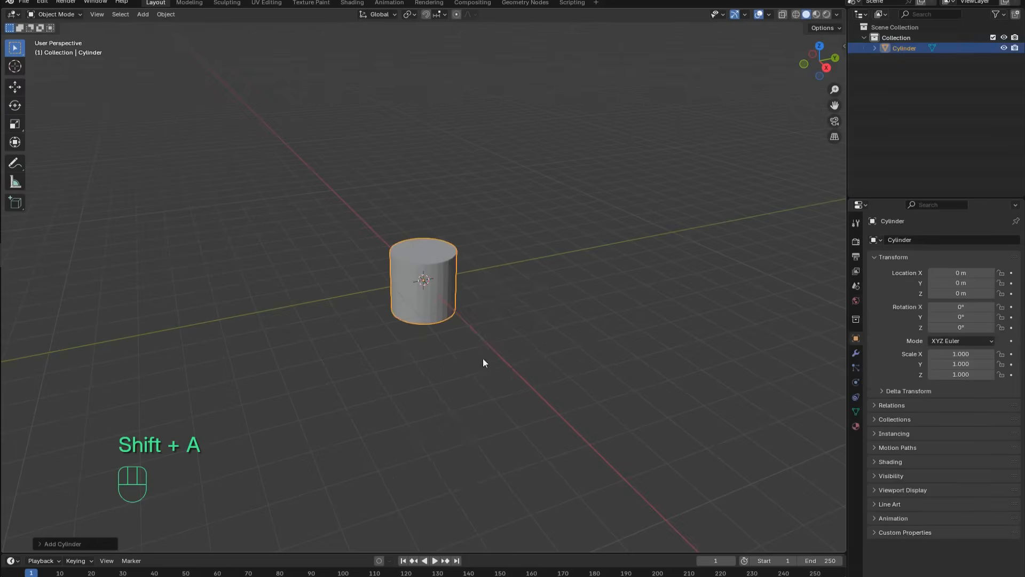
click(101, 543)
click(138, 417)
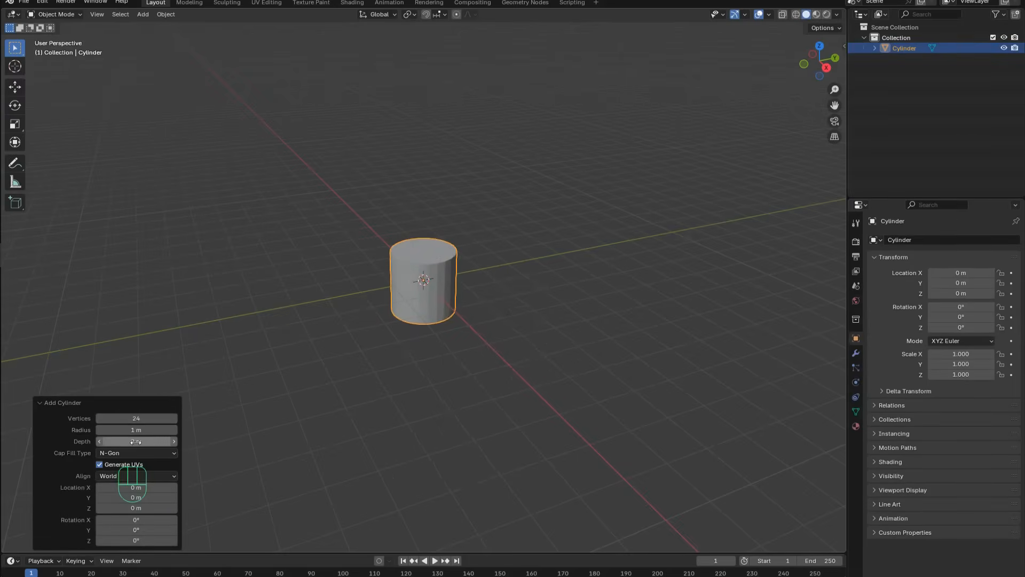
key(Return)
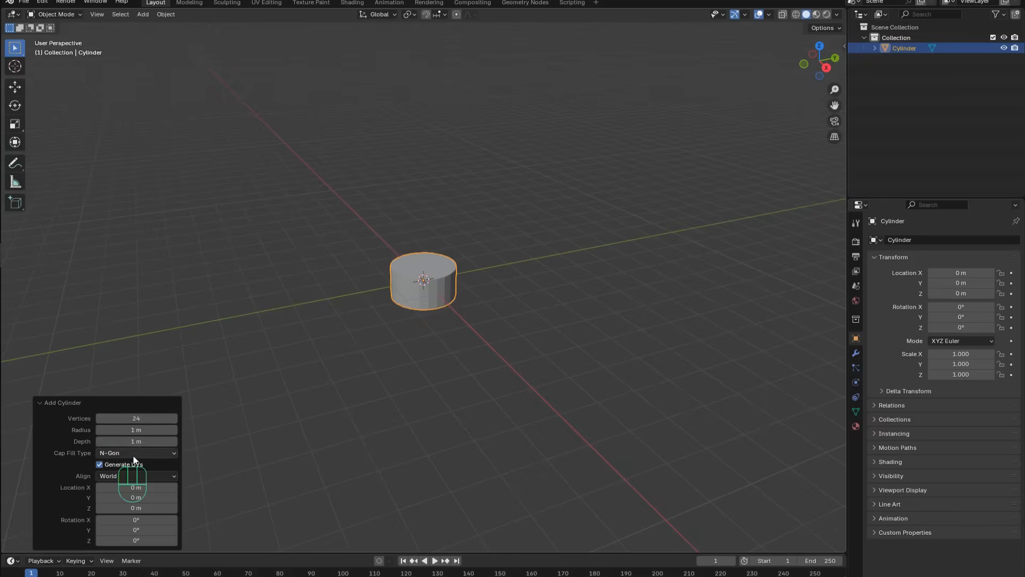
click(133, 454)
click(134, 466)
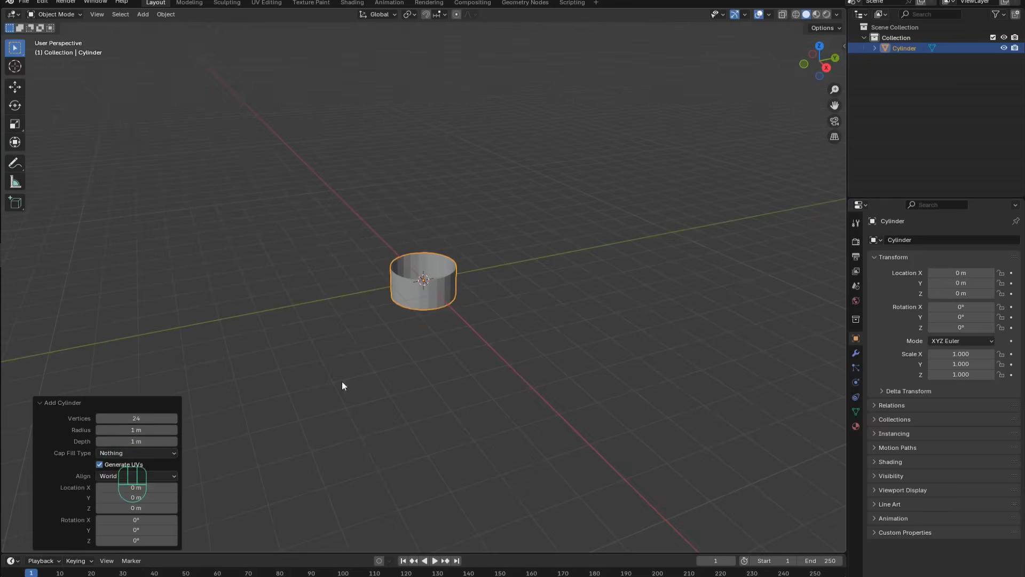
Step: Apply Shade Smooth to the open cylinder
scroll(463, 320, up, 4)
key(w)
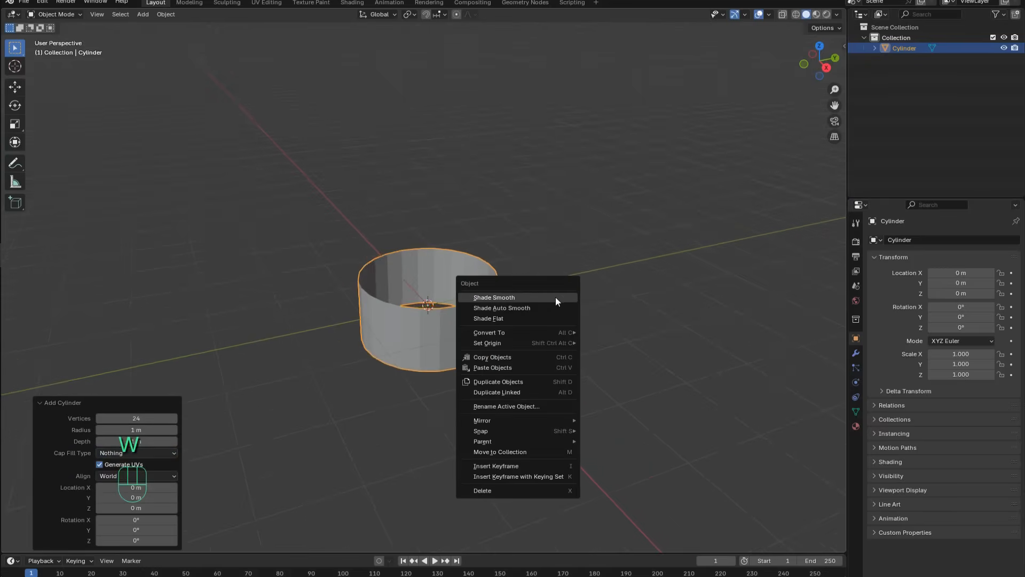
click(508, 298)
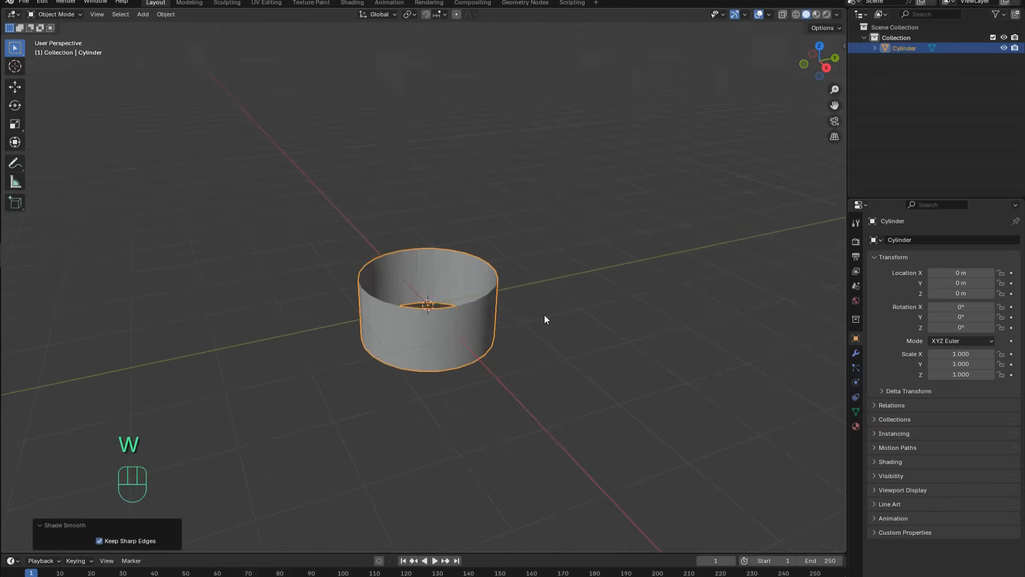
Step: In Edit Mode, move the whole cylinder mesh 0.5 m up along Z so its base sits at the origin
key(Tab)
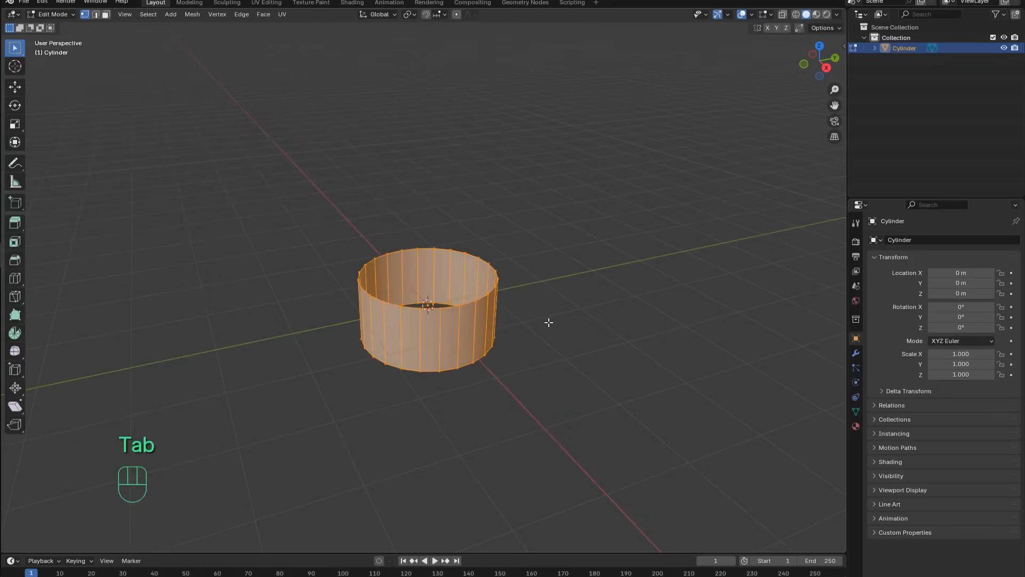
key(g)
key(z)
key(KP_Decimal)
key(KP_5)
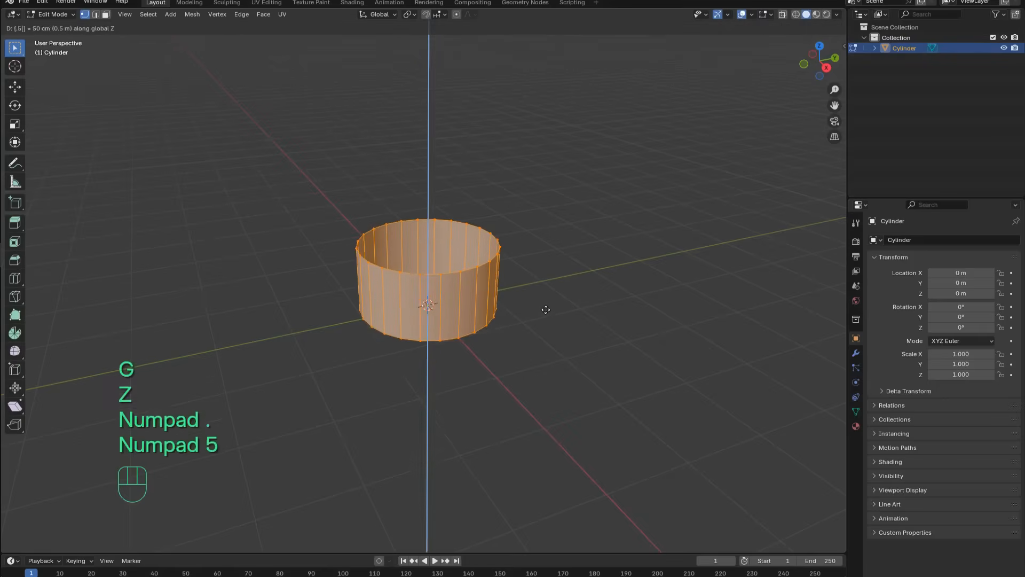
key(KP_Enter)
Step: Scale the cylinder's upper edge loop outward by about 1.46 to form a funnel shape
key(alt+a)
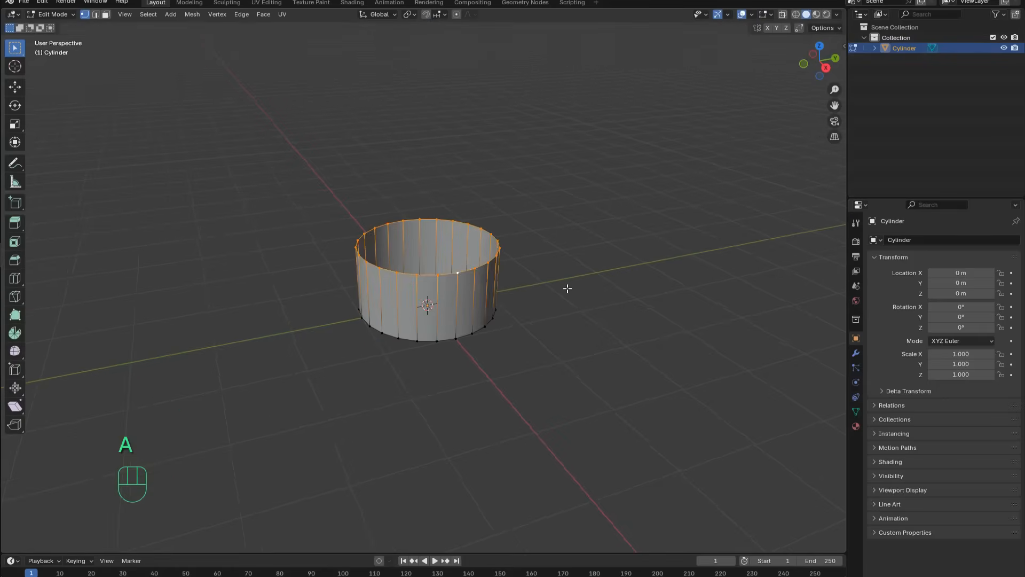
key(s)
click(624, 319)
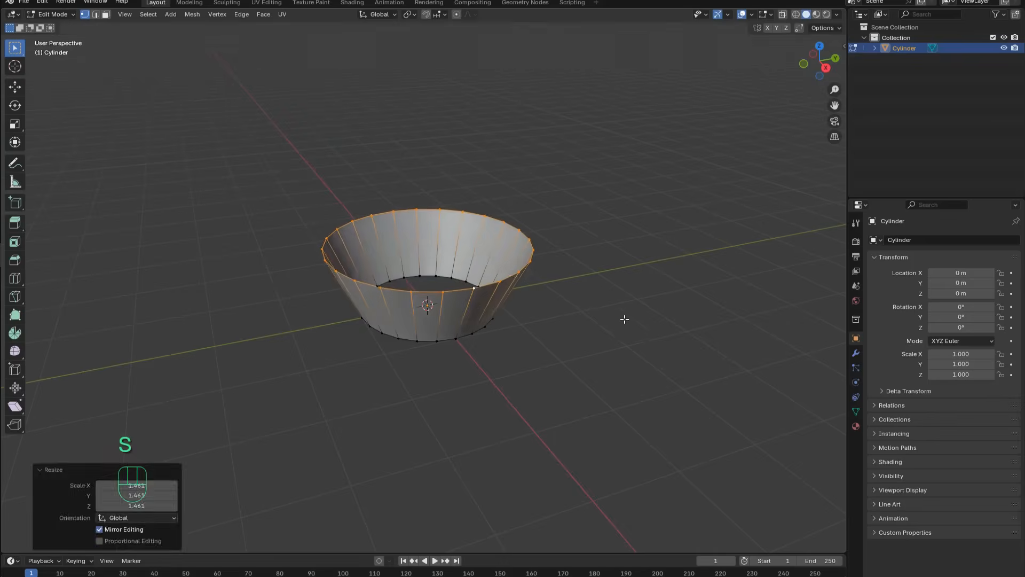
Step: Add three evenly spaced horizontal loop cuts around the funnel's wall
key(alt+a)
middle_drag(625, 319, 581, 314)
key(ctrl+r)
scroll(450, 305, up, 2)
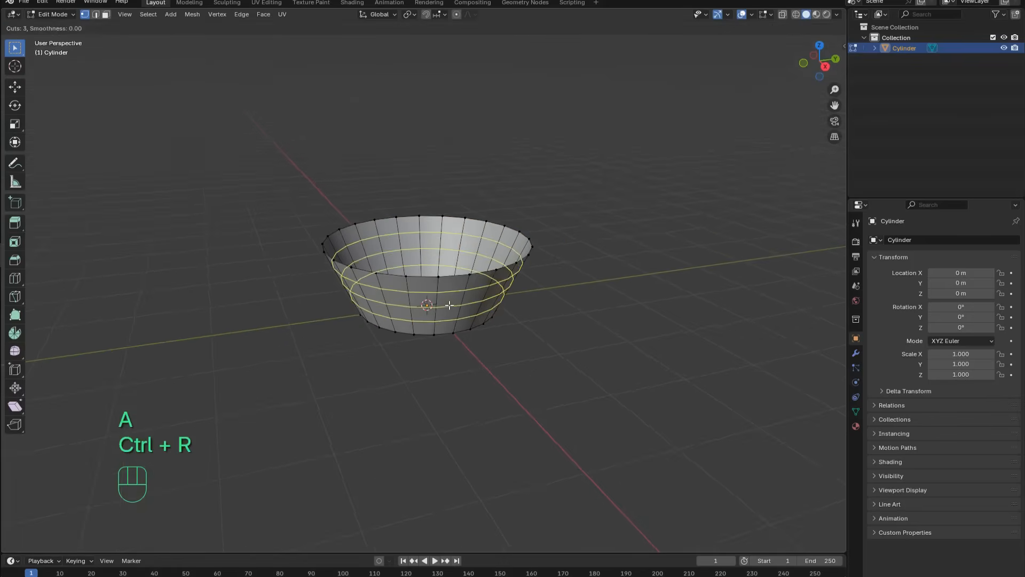
click(449, 304)
key(alt+a)
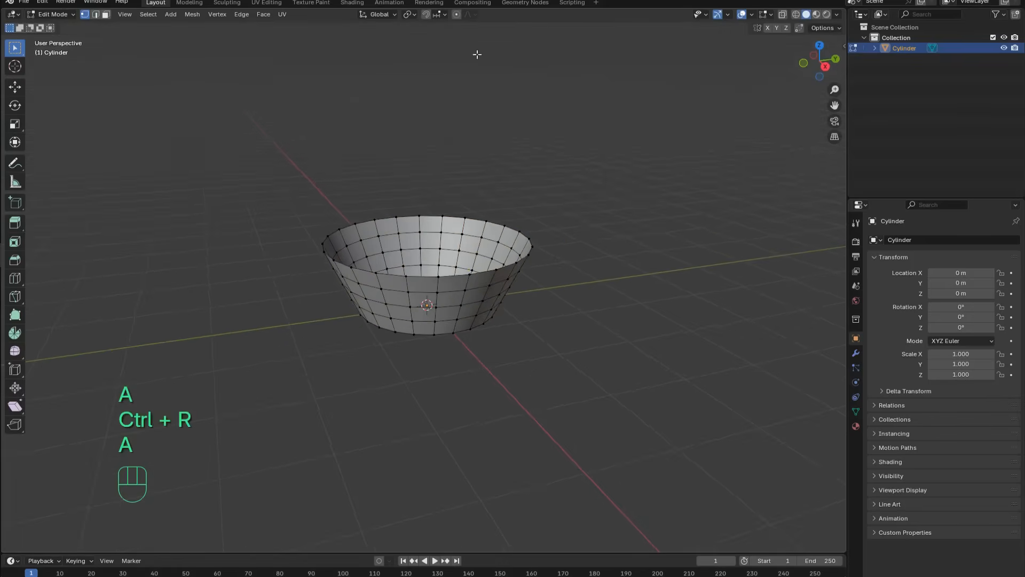
Step: Twist the funnel by rotating its upper edge loop around Z with smooth proportional editing, and return to Object Mode
click(459, 18)
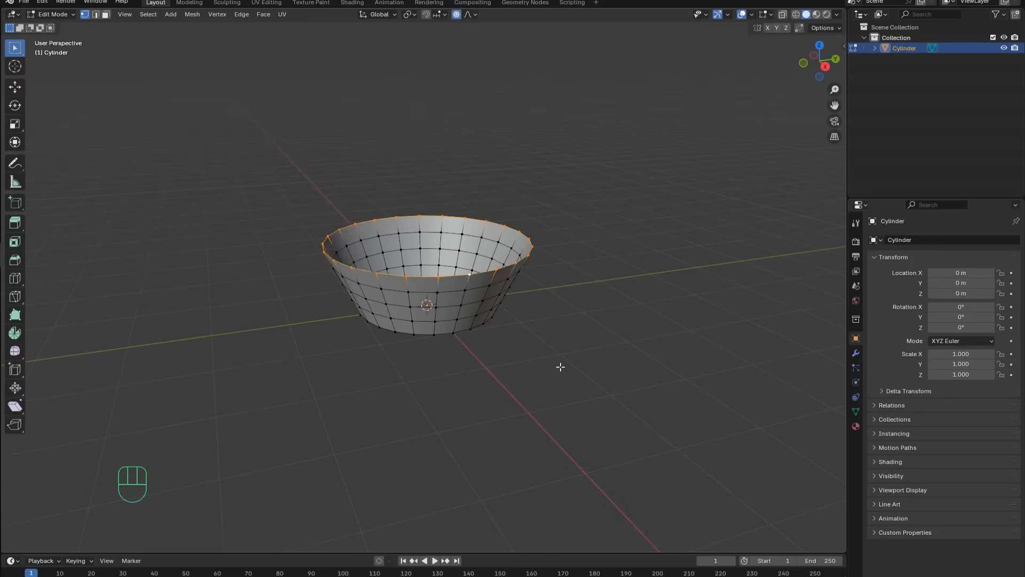
key(z)
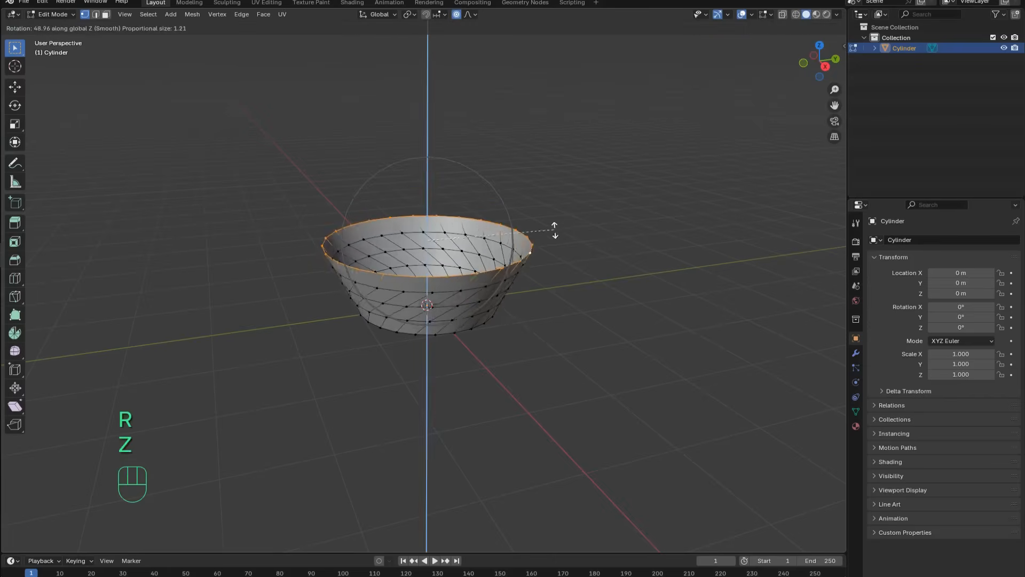
scroll(554, 229, down, 4)
click(518, 189)
key(Tab)
Step: Export the twisted funnel mesh in Wavefront (.obj) format
click(24, 2)
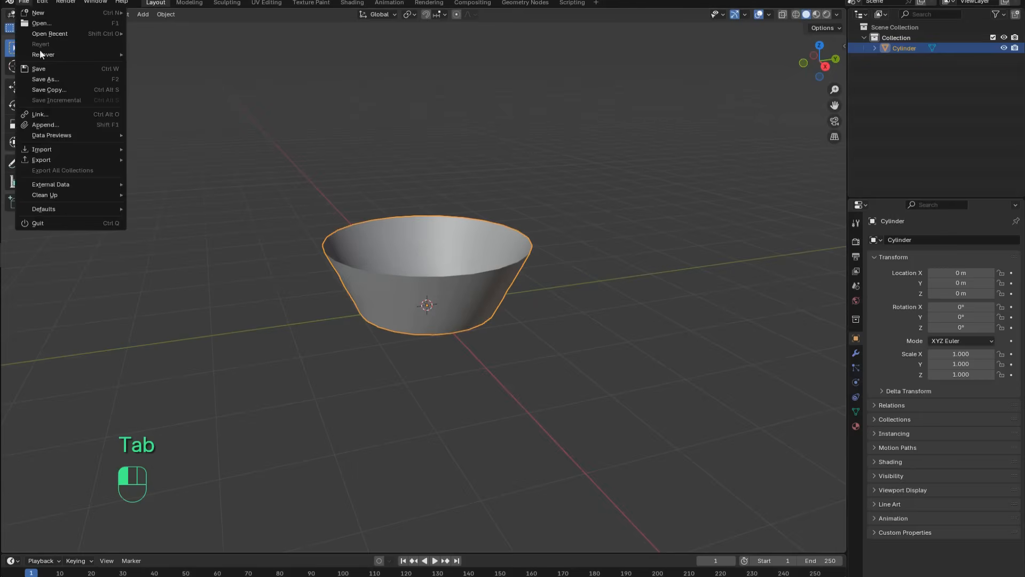
mouse_move(70, 162)
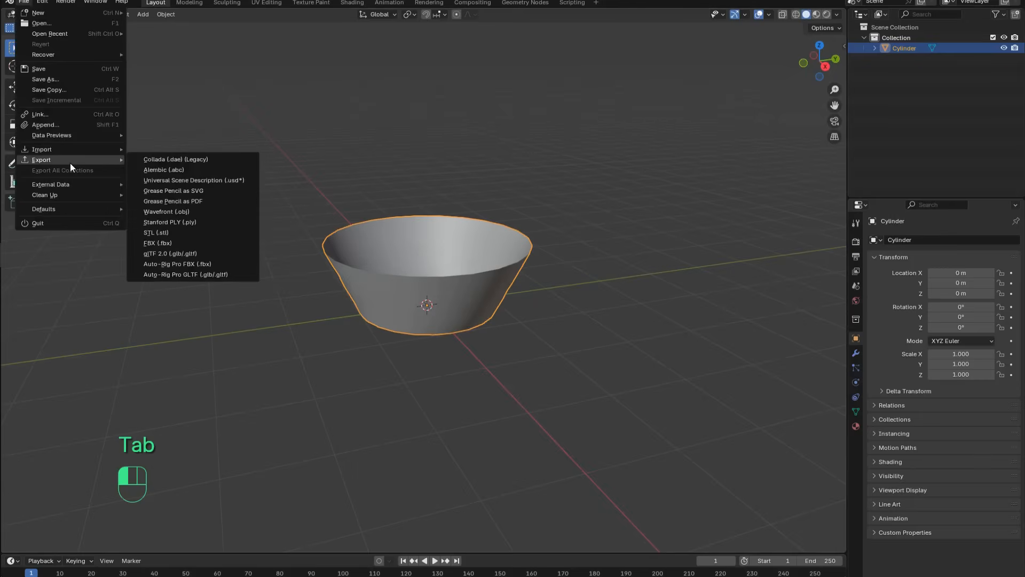
click(193, 212)
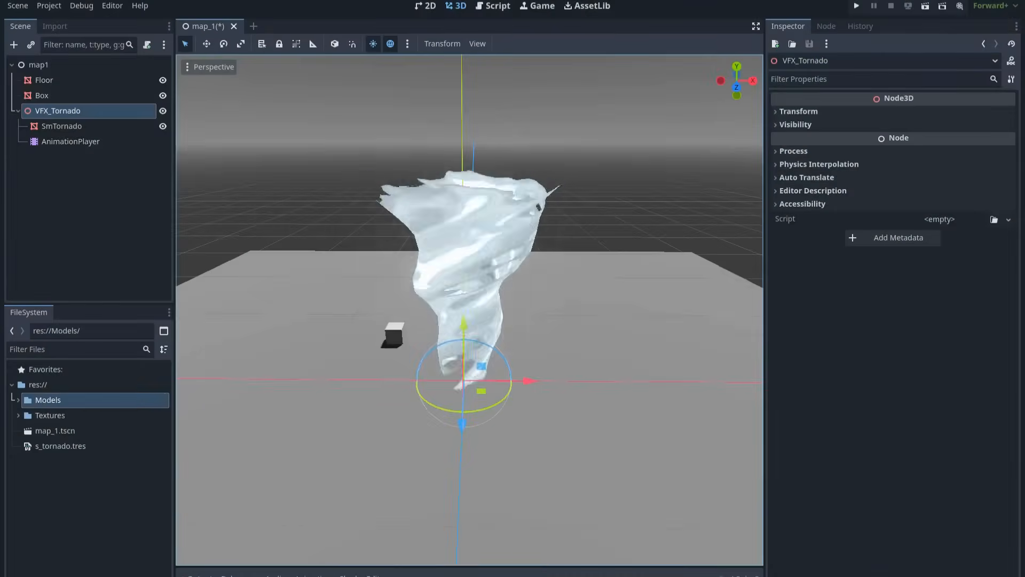
Step: Switch to Godot and import sm_waves_tornado.obj from the Music folder into the project's Models folder
drag(574, 574, 494, 137)
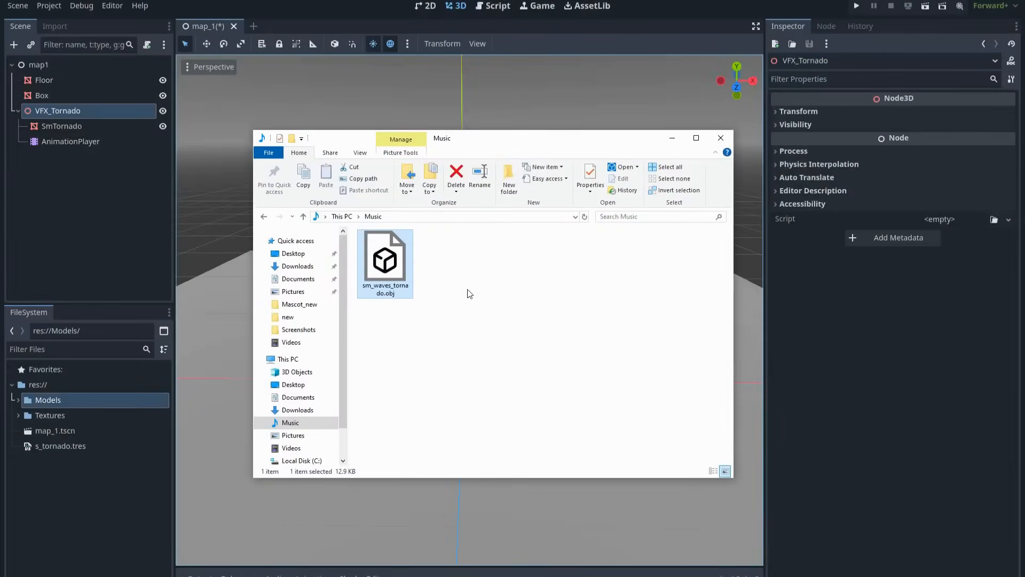
click(433, 316)
drag(402, 276, 170, 400)
drag(104, 393, 113, 402)
click(100, 223)
Step: Add a GPUParticles3D node as a child of VFX_Tornado and move it beside the tornado
click(74, 110)
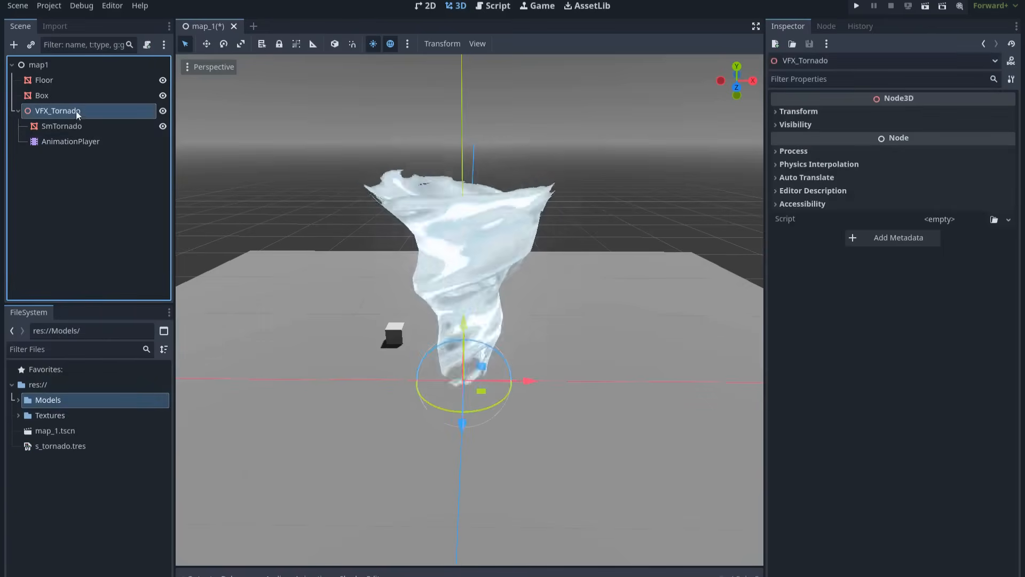
key(ctrl+a)
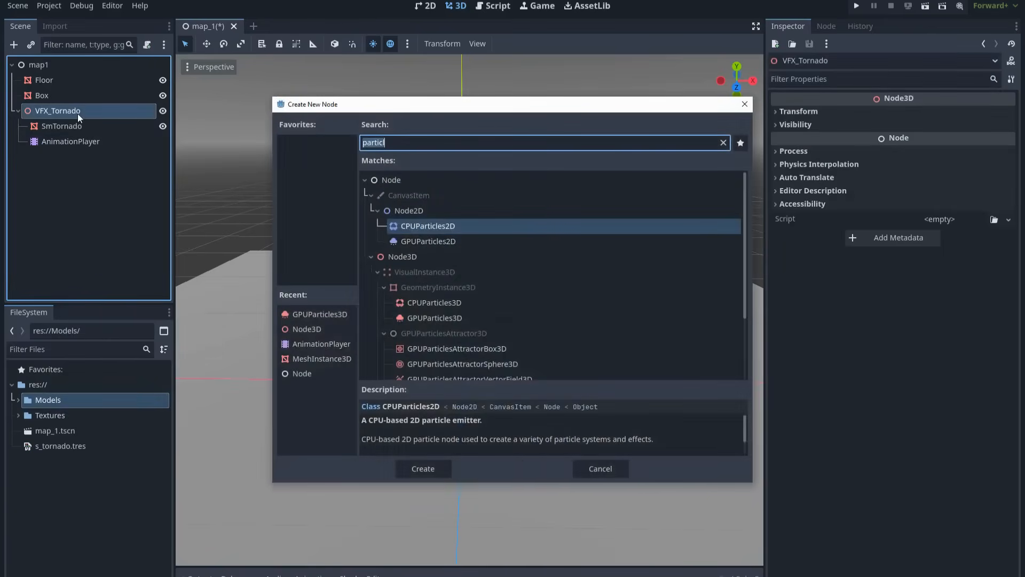
text(particle)
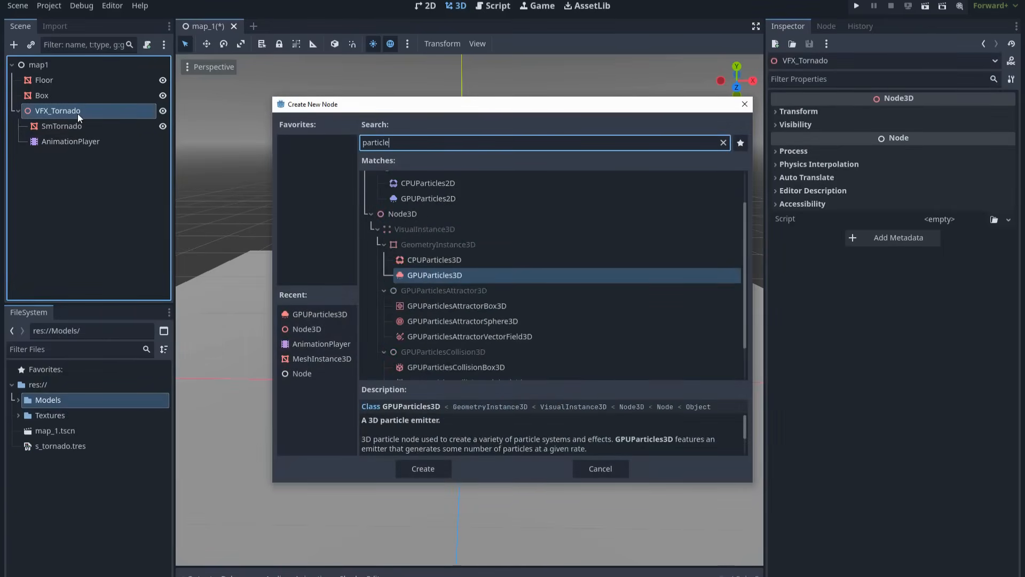
click(424, 263)
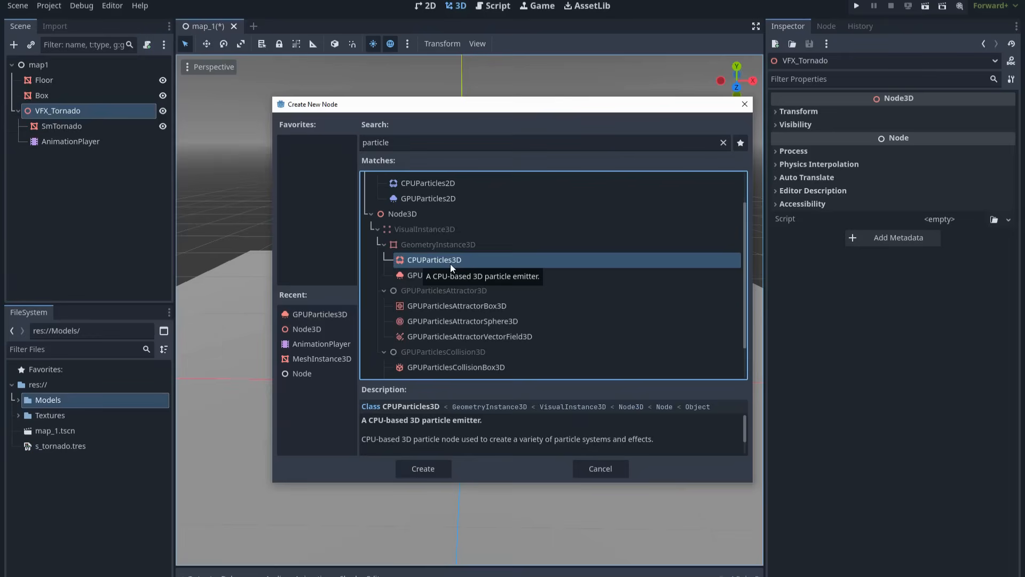
click(417, 276)
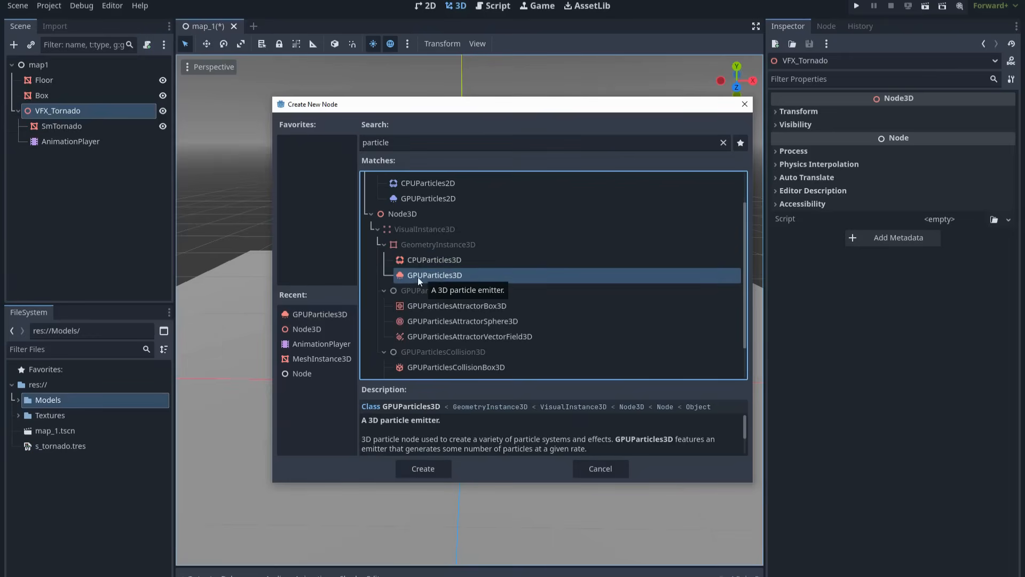
double_click(424, 276)
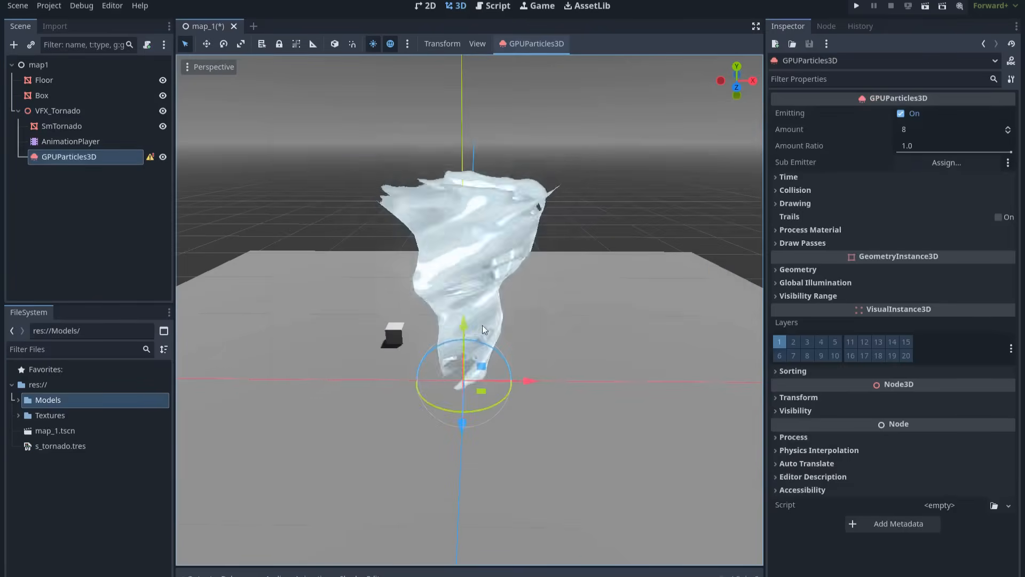
drag(481, 371, 584, 290)
shift+middle_drag(622, 288, 558, 280)
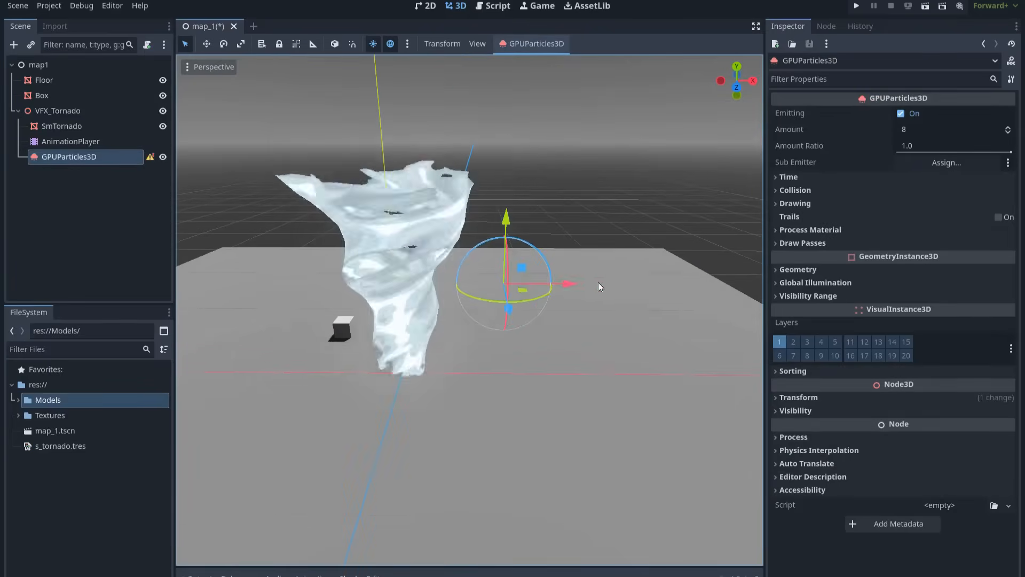
Step: Assign a new ParticleProcessMaterial as the process material of GPUParticles3D
click(806, 232)
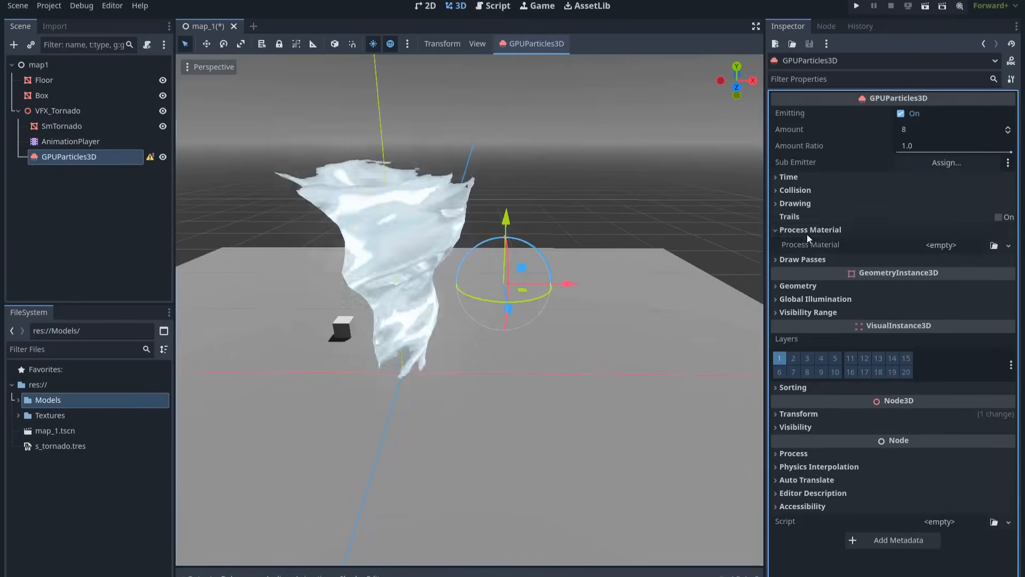
click(953, 247)
click(955, 277)
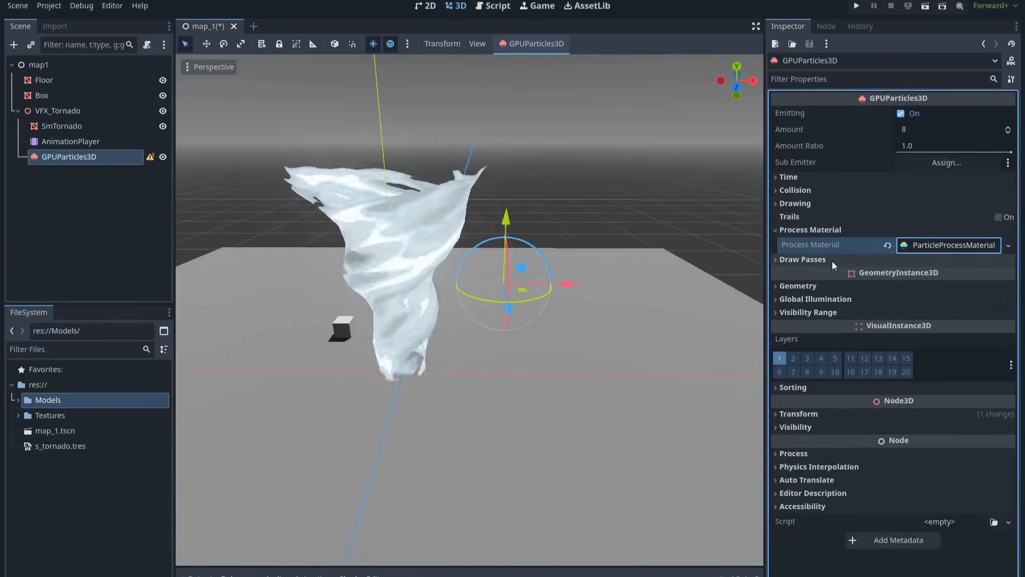
Step: Assign sm_waves_tornado.obj from the Models folder as the Pass 1 draw mesh of GPUParticles3D
click(832, 260)
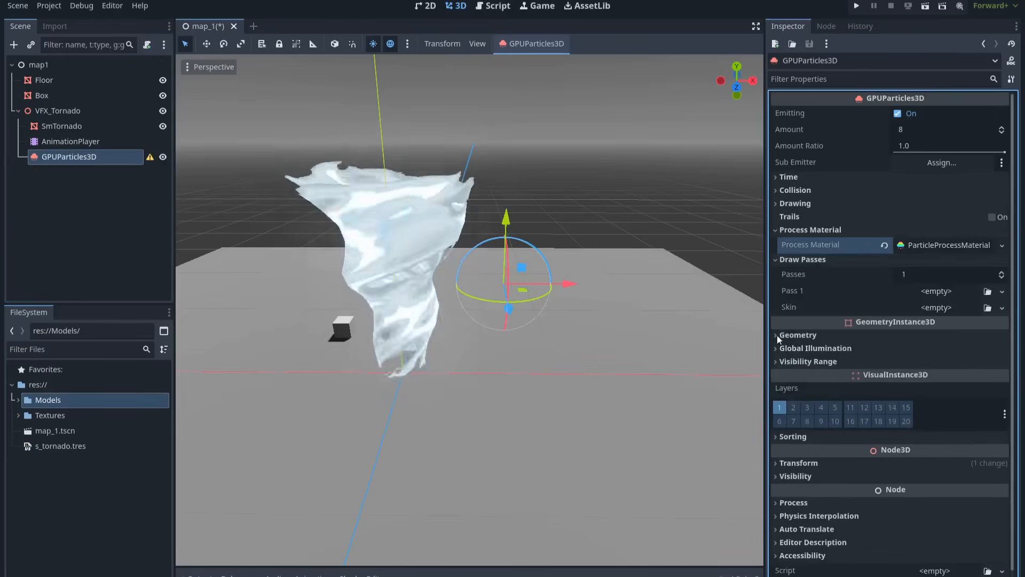
click(16, 402)
click(81, 430)
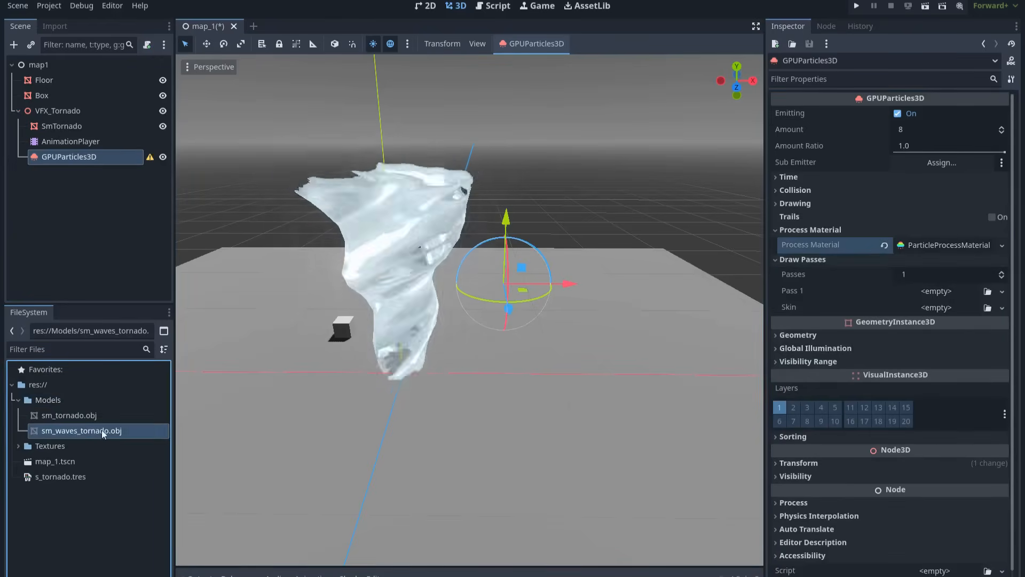
drag(78, 437, 945, 291)
drag(561, 286, 534, 319)
Step: Set the particle gravity to 0 on all axes and lower the emitter towards the floor
click(927, 240)
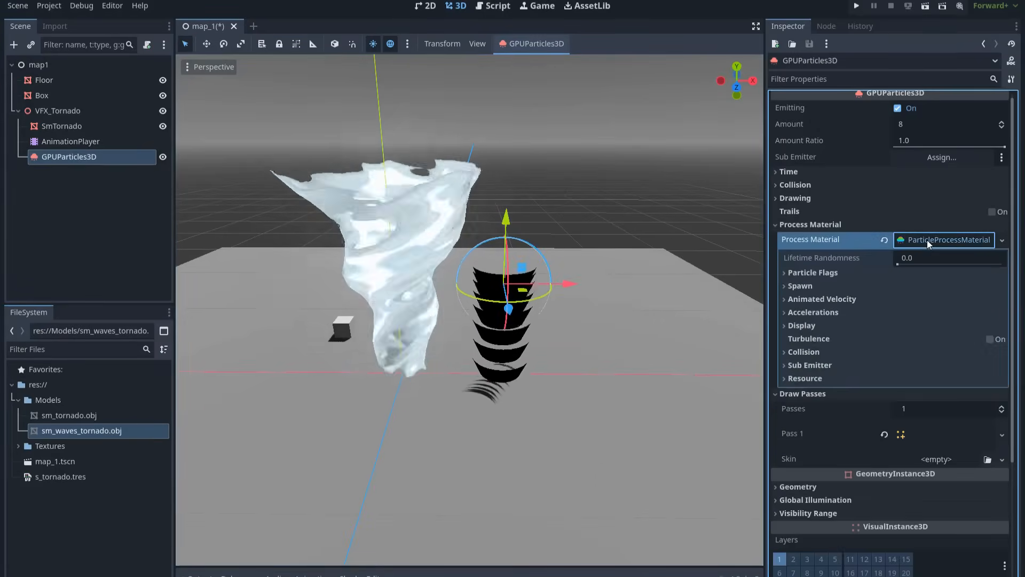
click(832, 313)
click(830, 324)
click(896, 355)
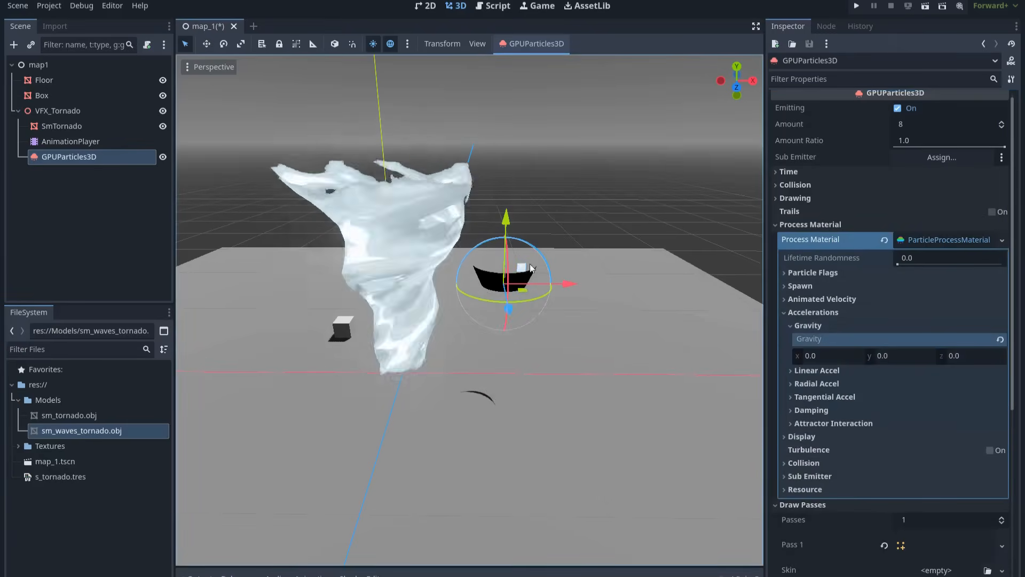
drag(506, 220, 536, 337)
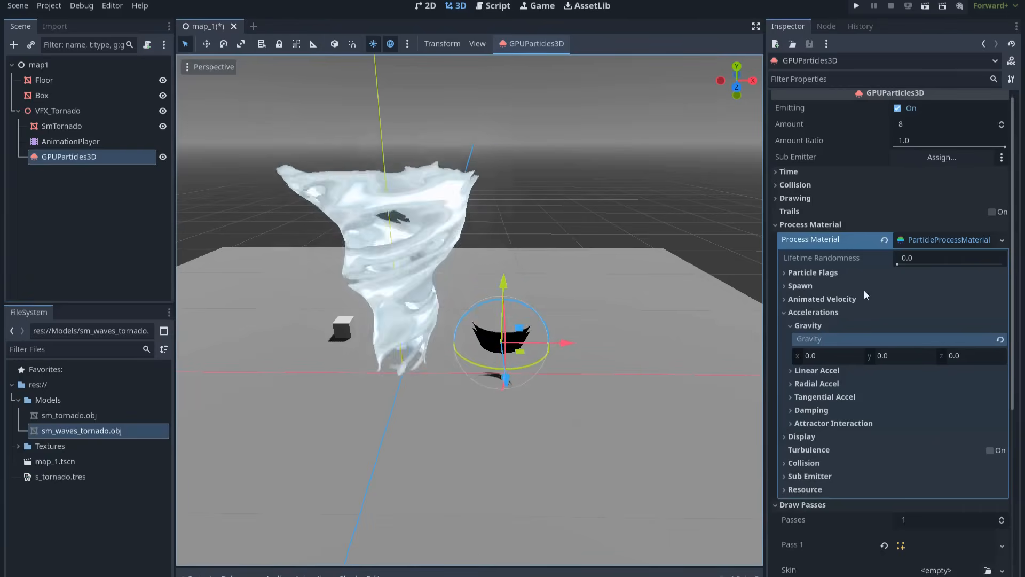
Step: Set the spawn velocity to direction 0, 1, 0 with spread 0 and a maximum initial velocity of 3
click(837, 287)
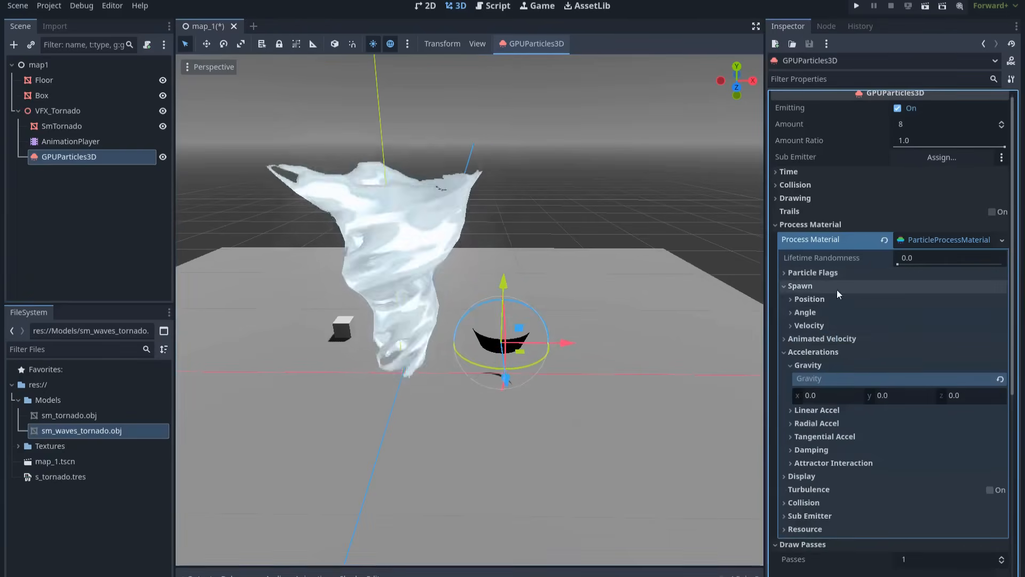
click(837, 327)
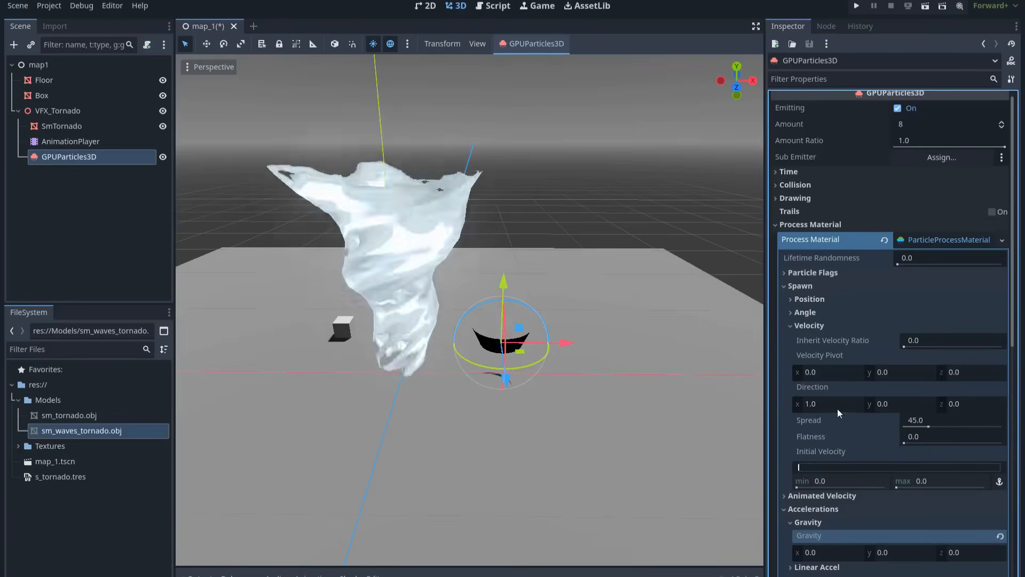
click(851, 404)
click(911, 403)
text(1)
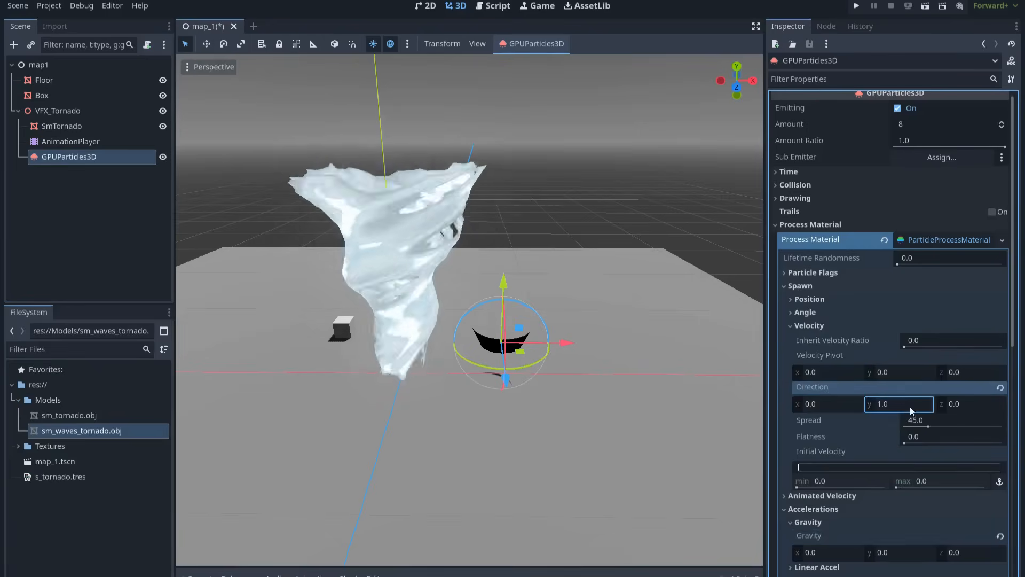
key(Tab)
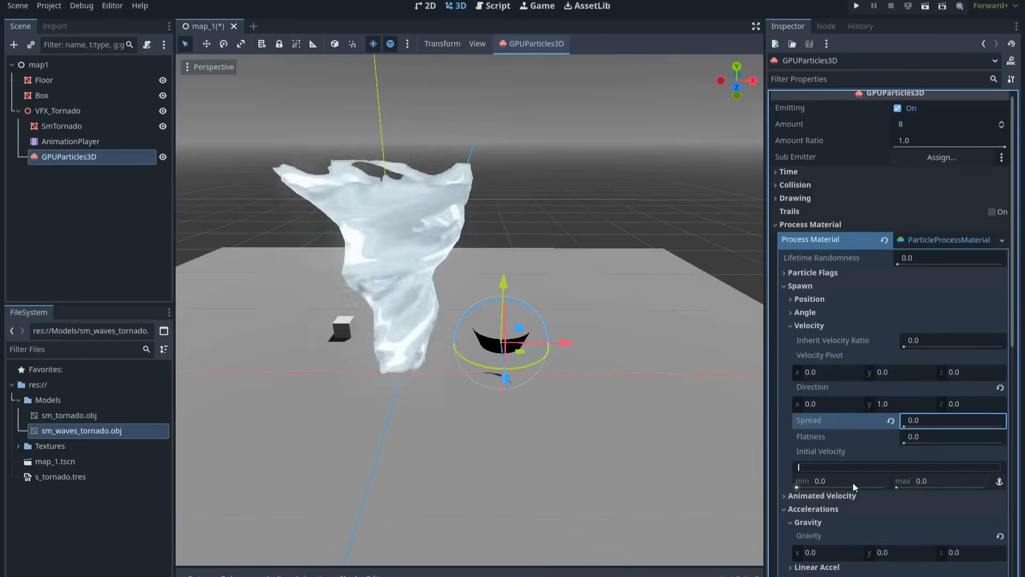
click(939, 481)
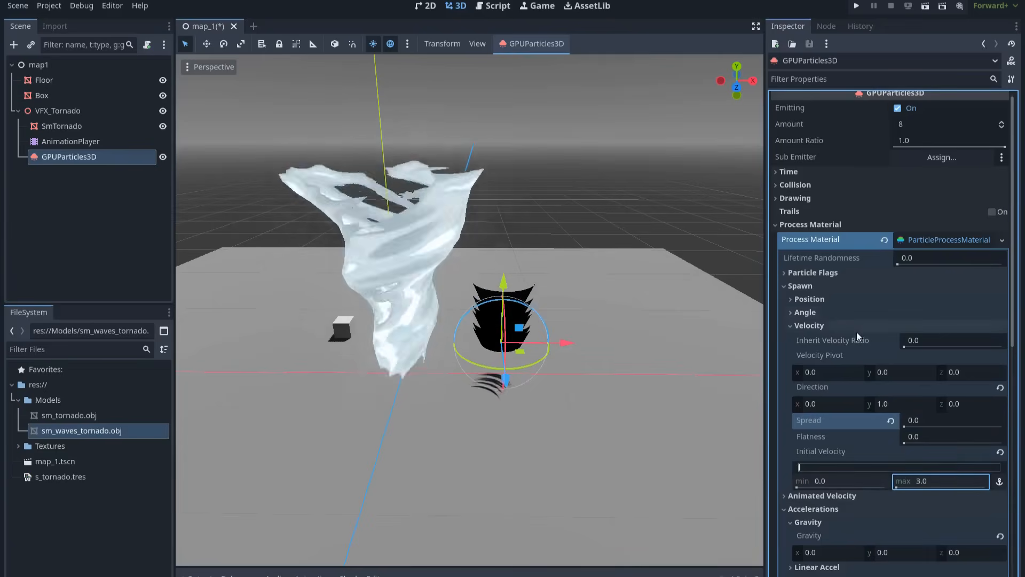
Step: Enable the Rotate Y particle flag and adjust the particles' spawn angle
click(825, 274)
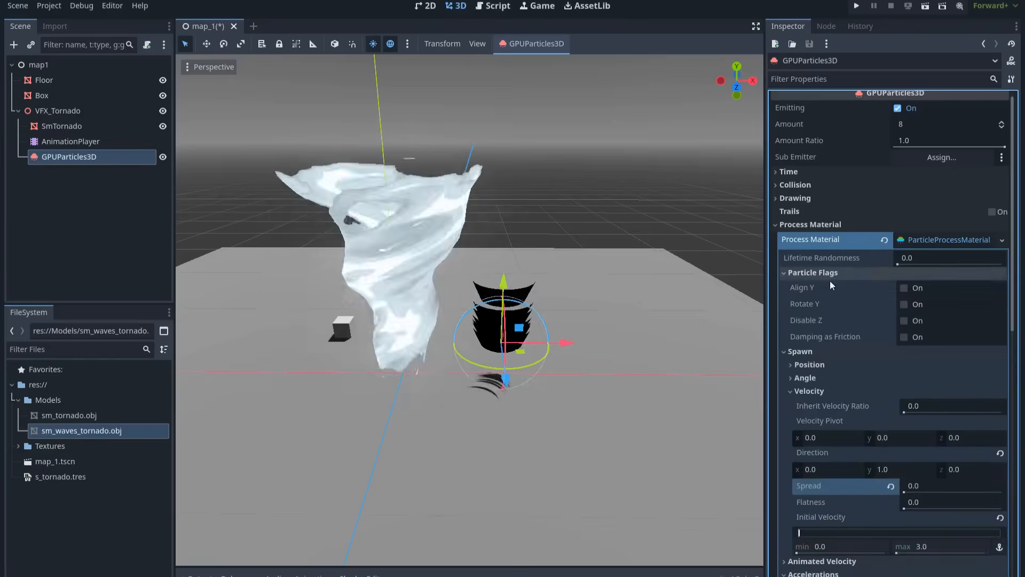
click(903, 305)
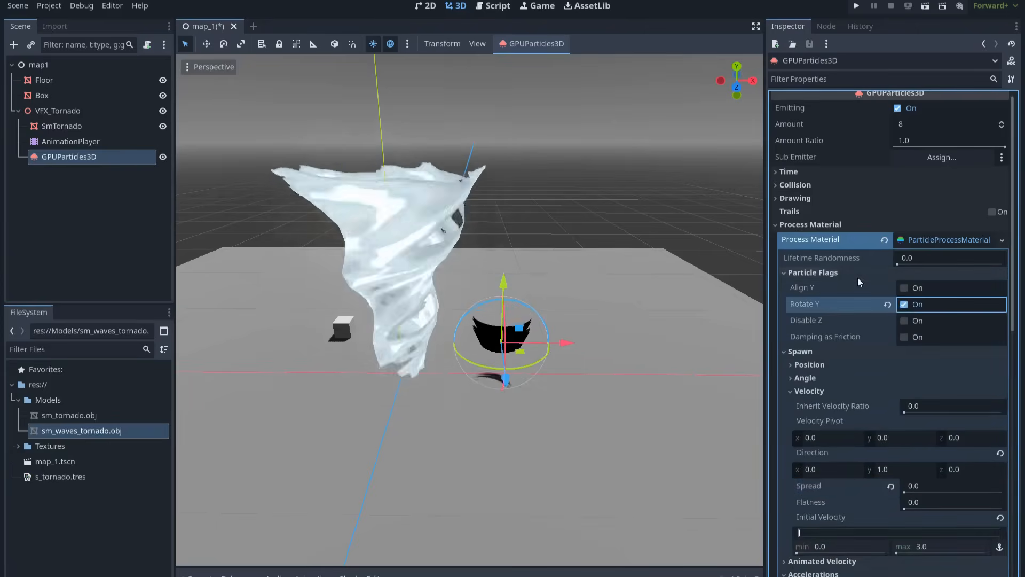
click(856, 276)
click(827, 313)
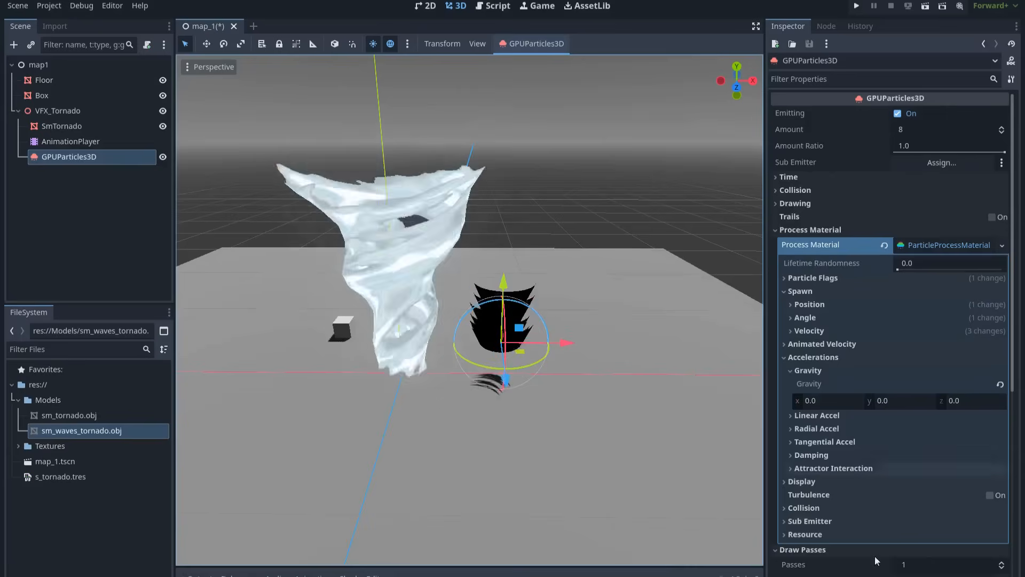
Step: Set the particle lifetime to 0.5 s and the fixed FPS to 60
click(821, 178)
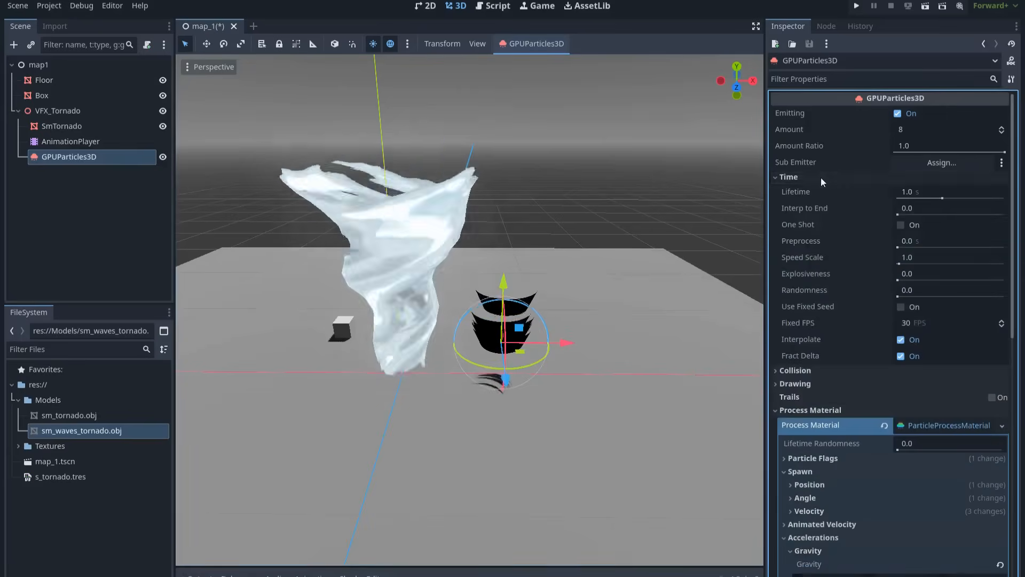
click(914, 192)
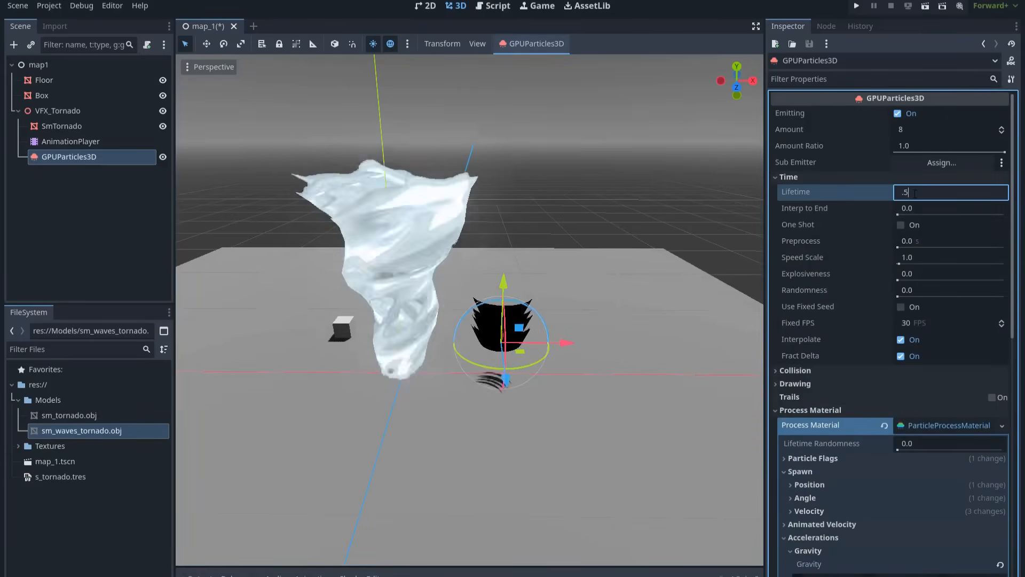
text(0.5)
key(Return)
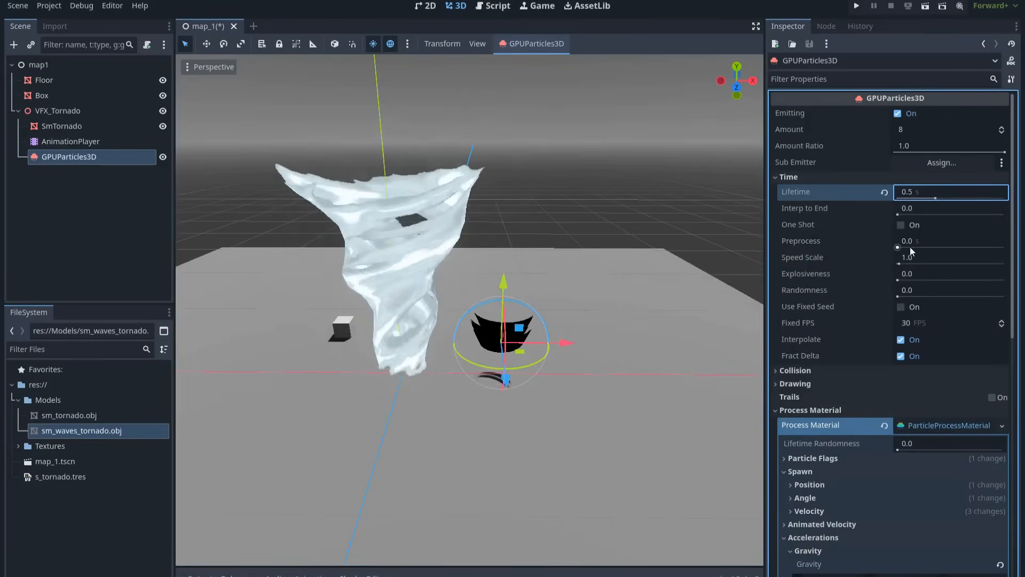
click(918, 324)
text(60)
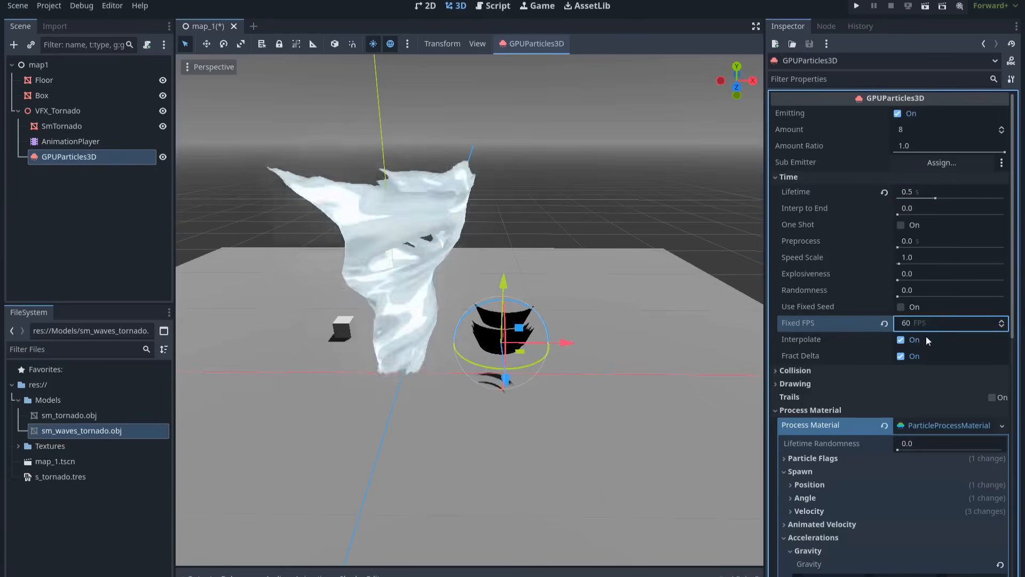
key(Return)
Step: Turn off shadow casting in the geometry settings of GPUParticles3D
scroll(876, 316, down, 15)
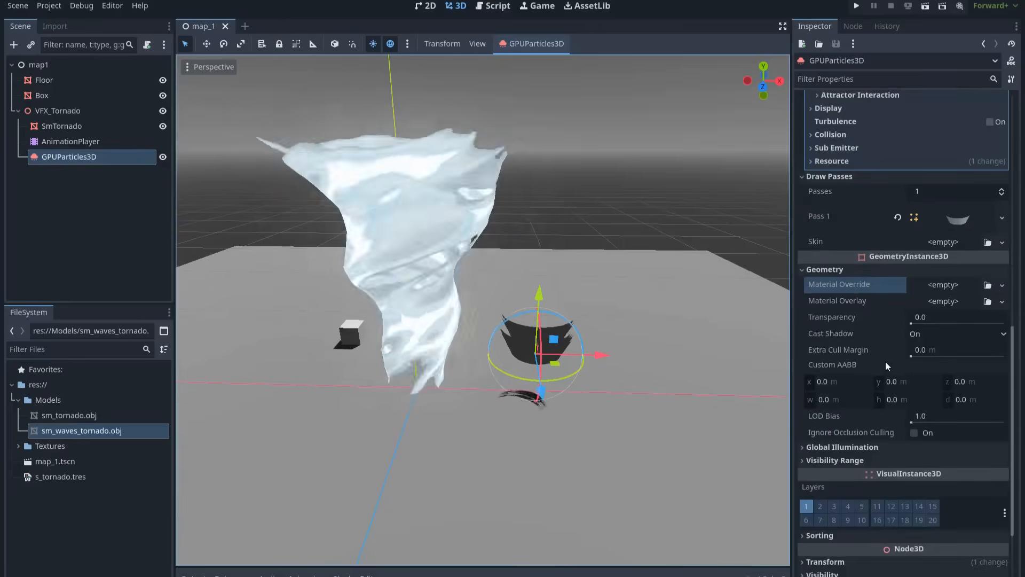
scroll(866, 254, up, 3)
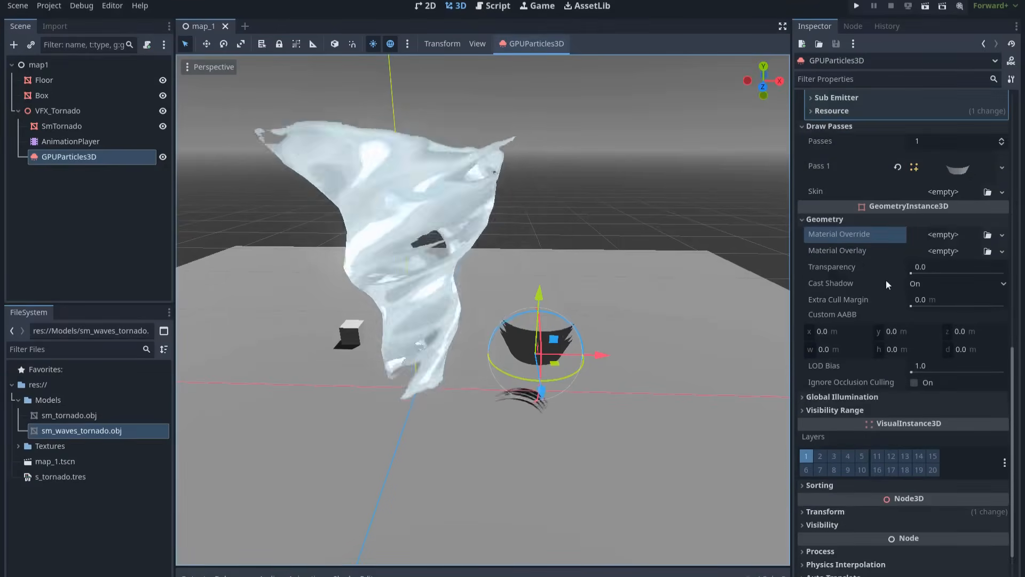
click(927, 283)
click(934, 303)
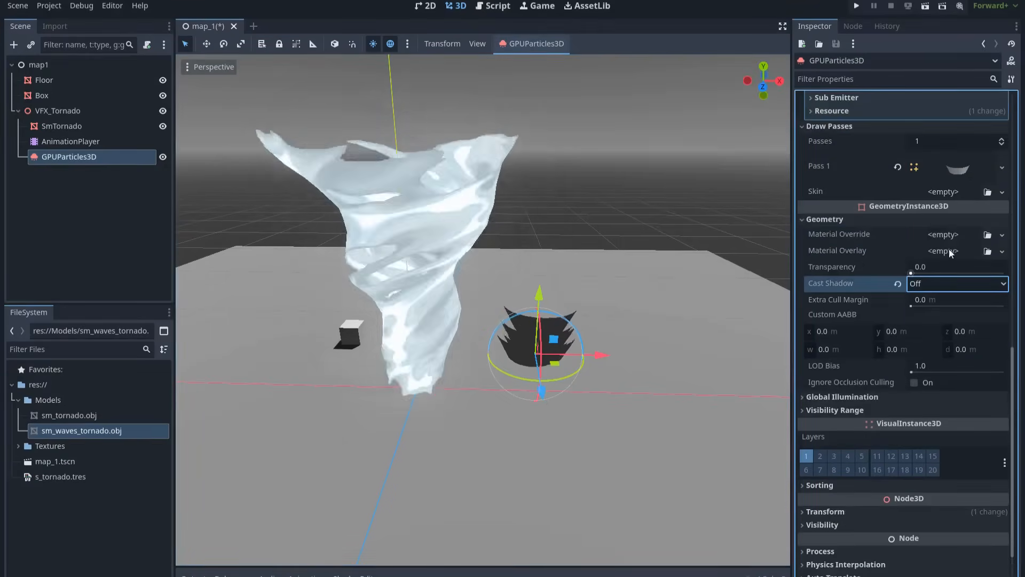
Step: Give the particles a new ShaderMaterial as material override, with a new spatial VisualShader saved as s_basic_disolver.tres
click(946, 235)
click(948, 295)
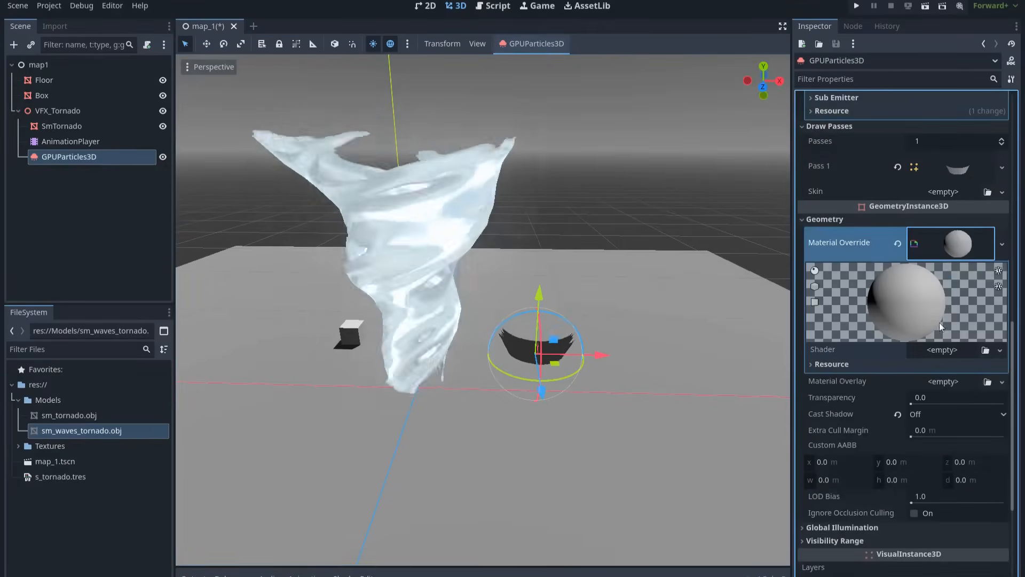
click(944, 351)
click(950, 366)
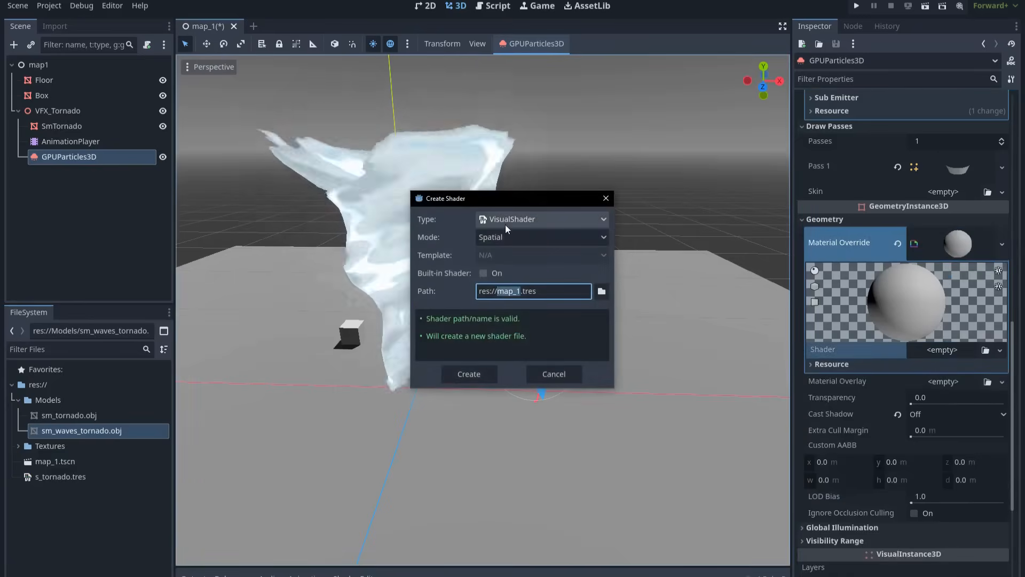
drag(521, 291, 500, 292)
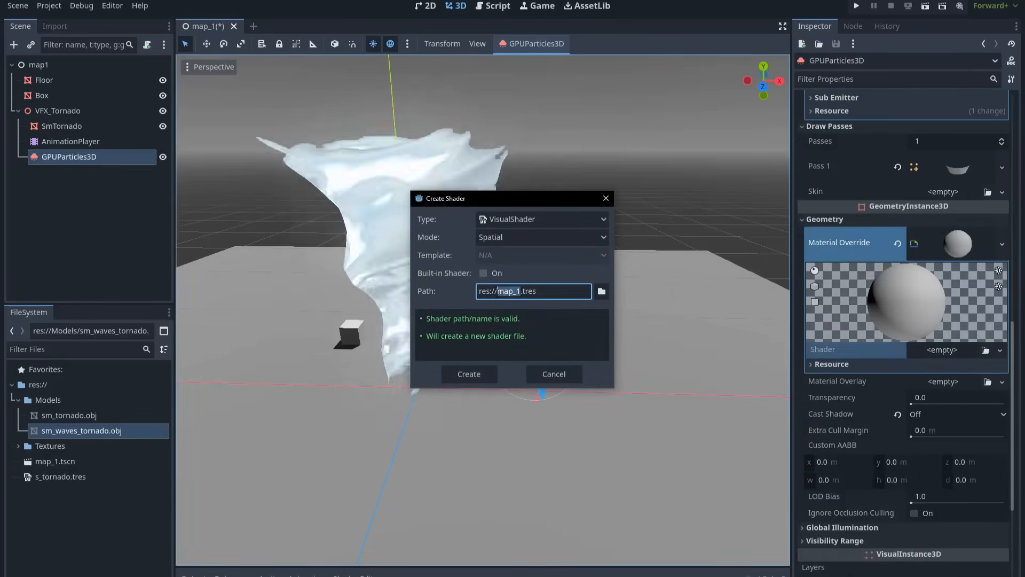
text(s_)
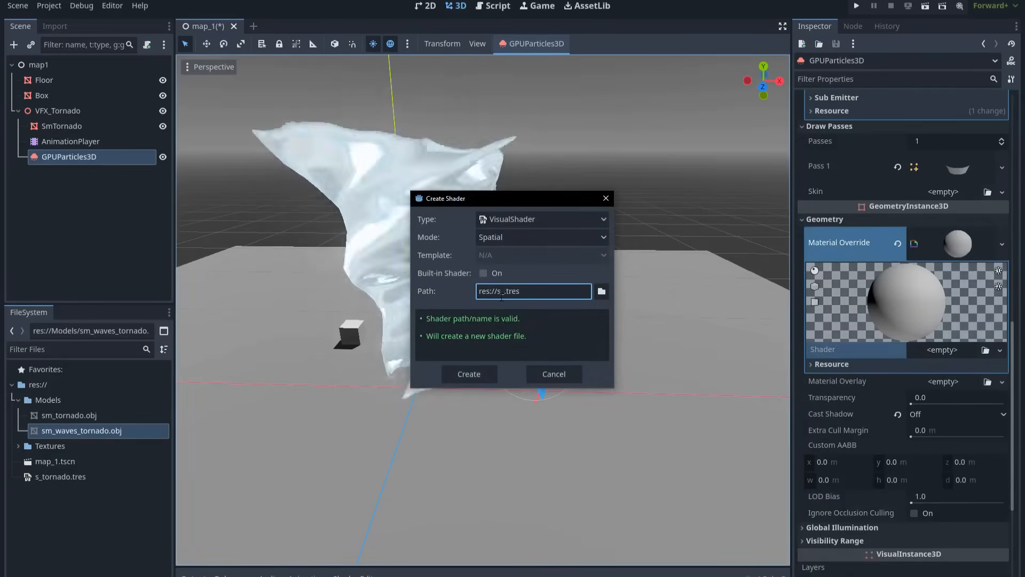
text(basic_)
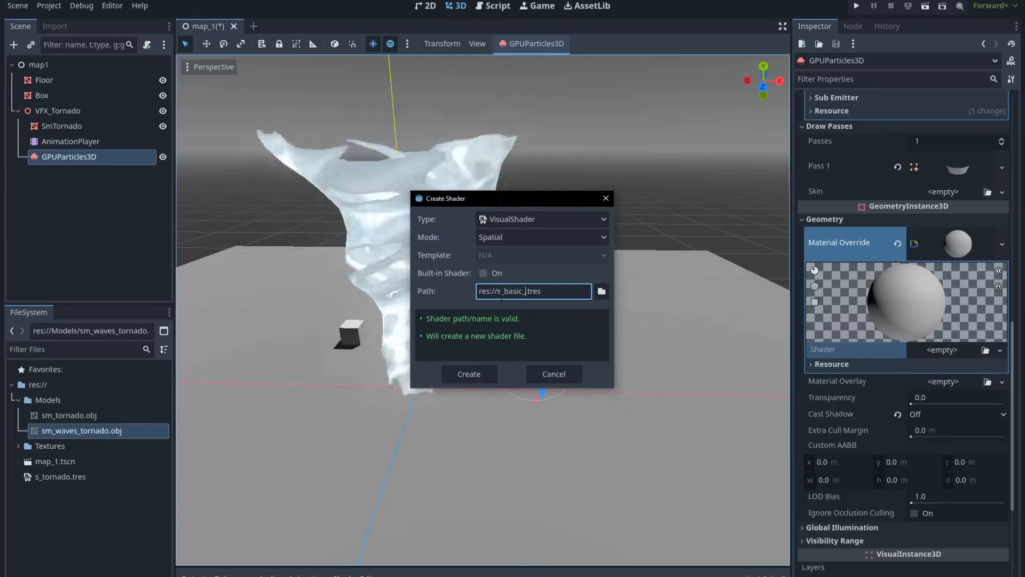
text(disolver)
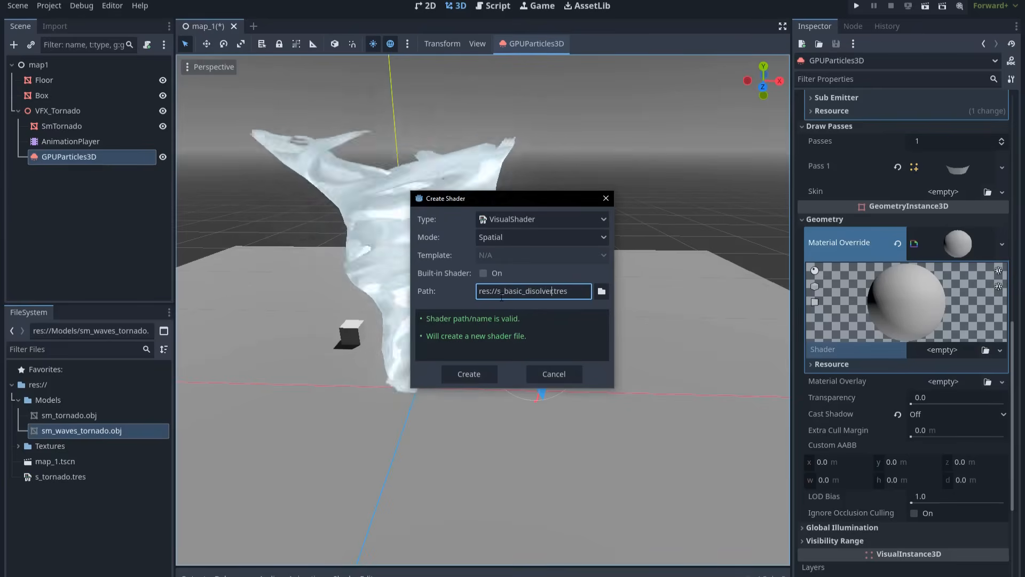
click(483, 374)
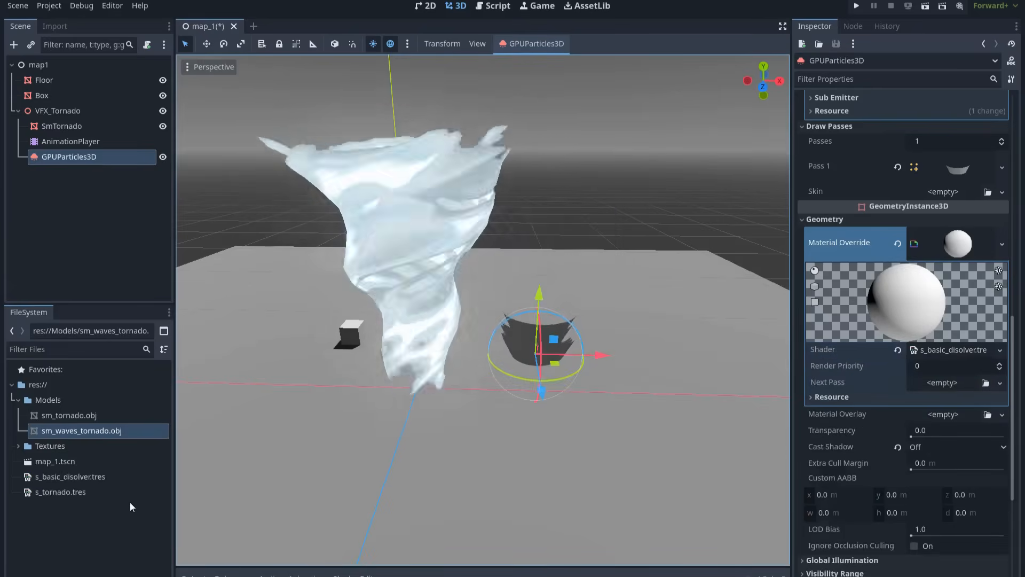
Step: Open the s_basic_disolver.tres shader, set its Cull mode to Disabled and enable the Unshaded flag
double_click(97, 478)
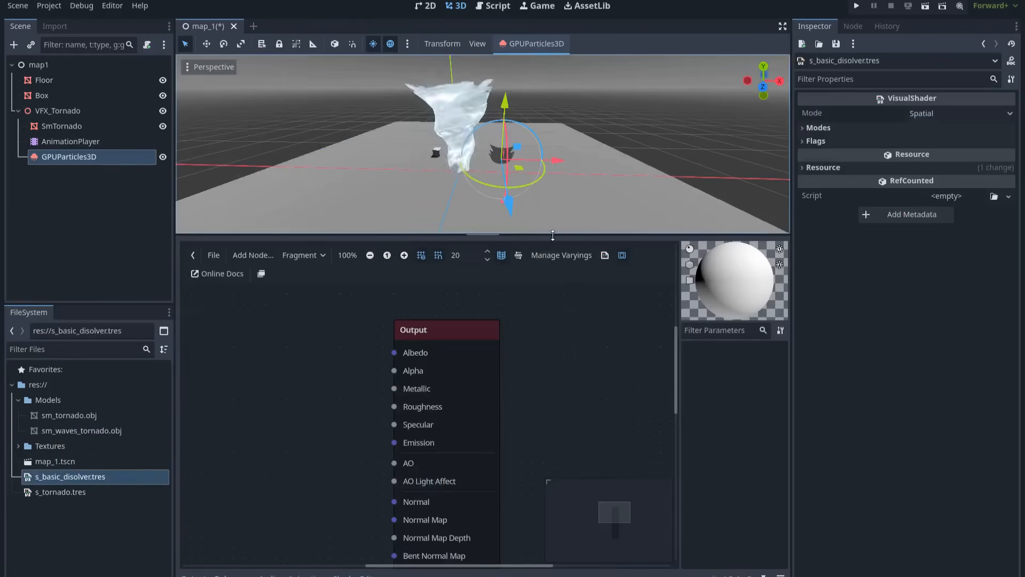
drag(554, 235, 549, 420)
click(374, 572)
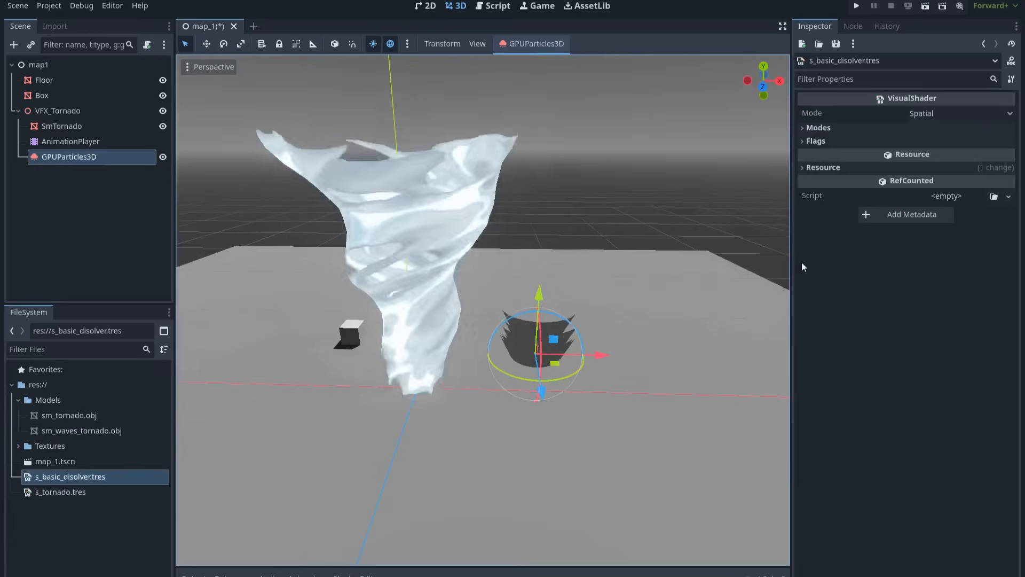
click(874, 128)
click(928, 178)
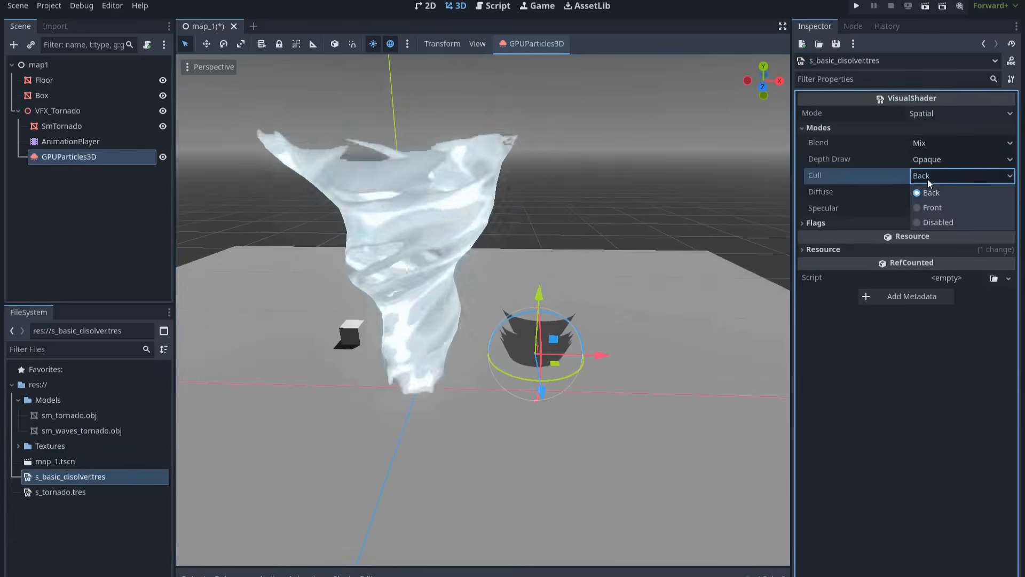
click(940, 223)
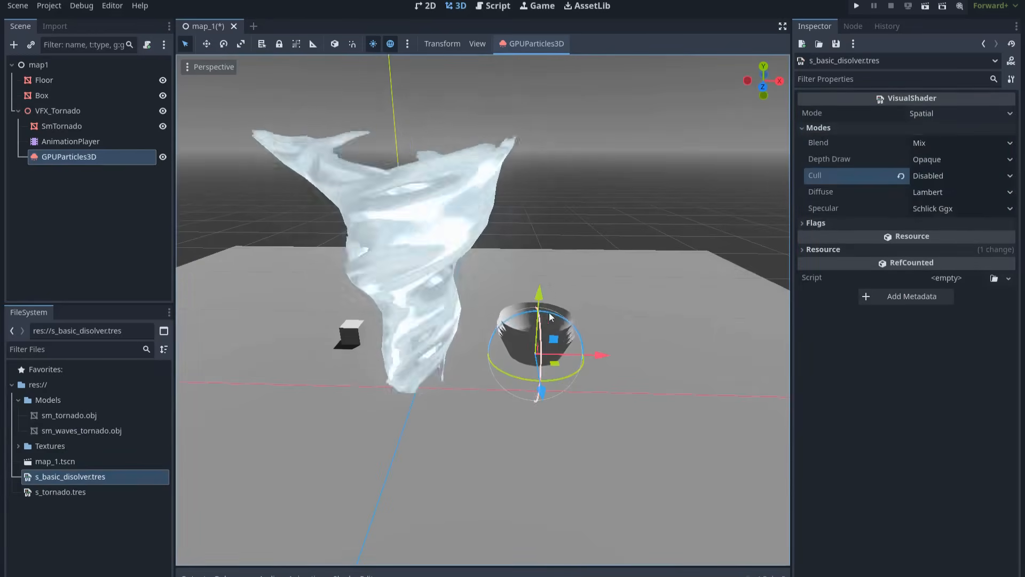
click(830, 222)
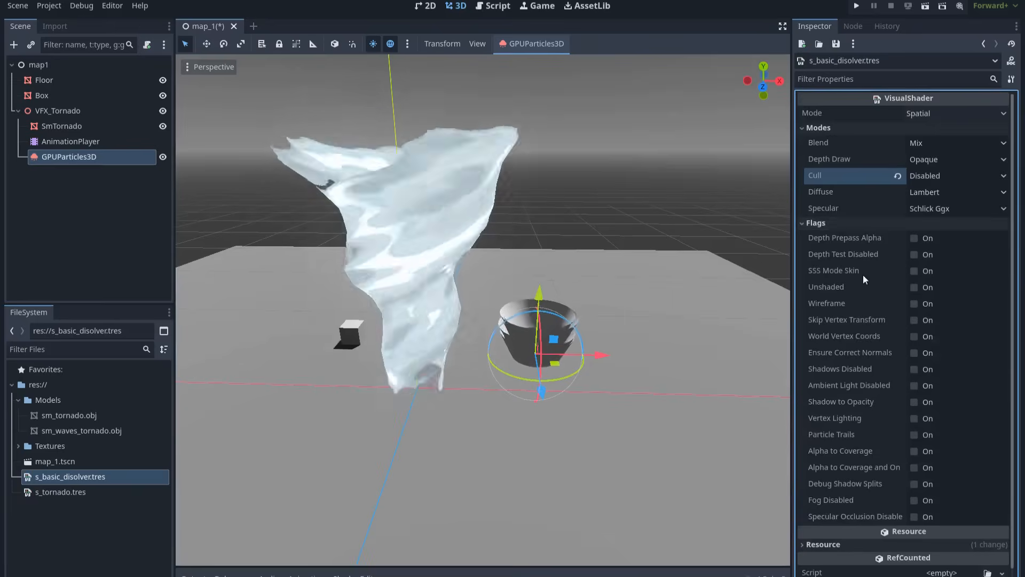
click(915, 288)
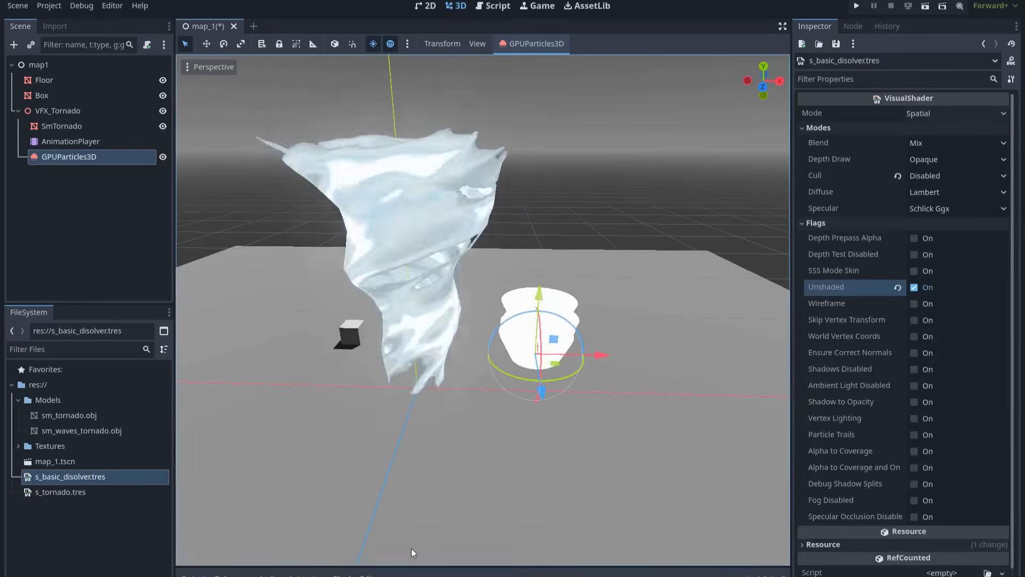
Step: Bring up the s_basic_disolver shader graph and hide its preview to widen the graph area
click(353, 574)
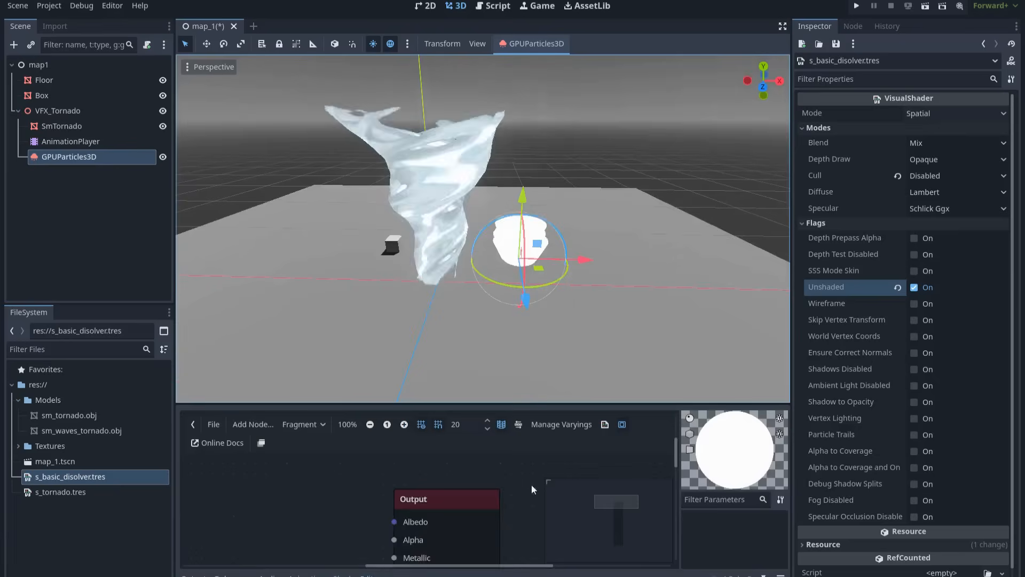
click(622, 424)
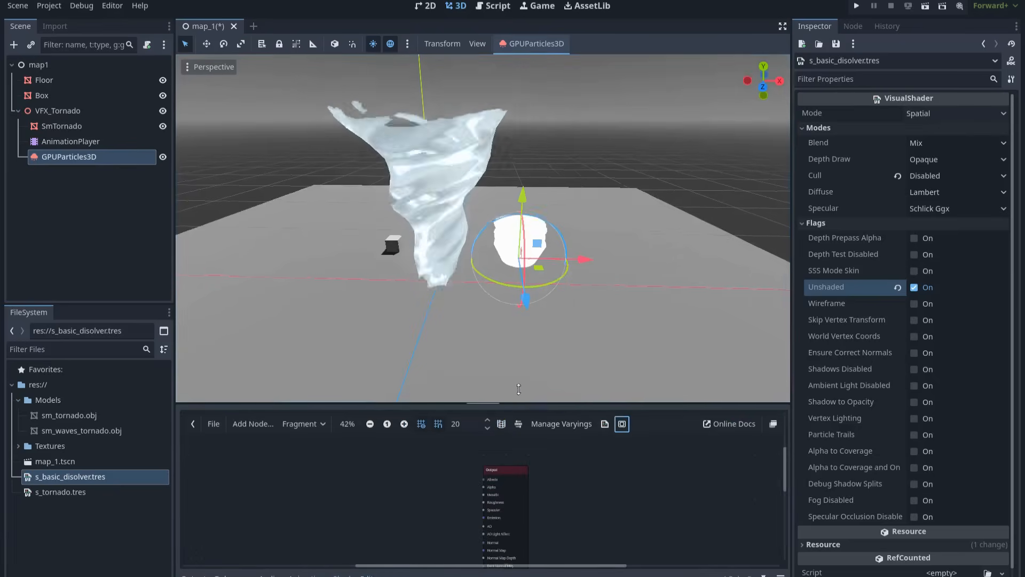
Step: Enlarge the shader graph area and add a Texture2DParameter node named Base_Texture with its type set to Color
drag(519, 389, 533, 274)
scroll(470, 441, down, 1)
scroll(507, 434, up, 2)
scroll(484, 437, up, 2)
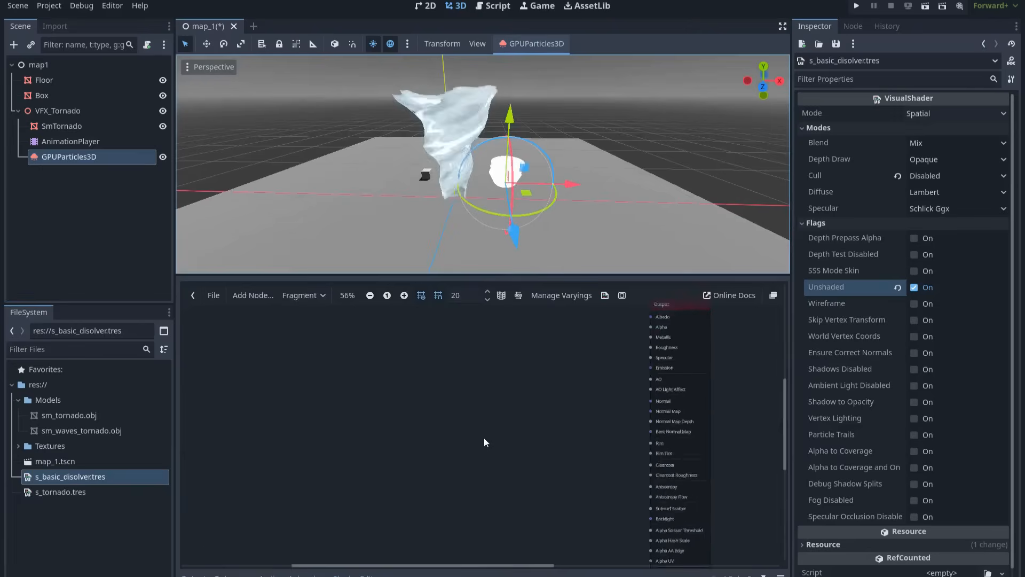
right_click(463, 392)
text(texture2d)
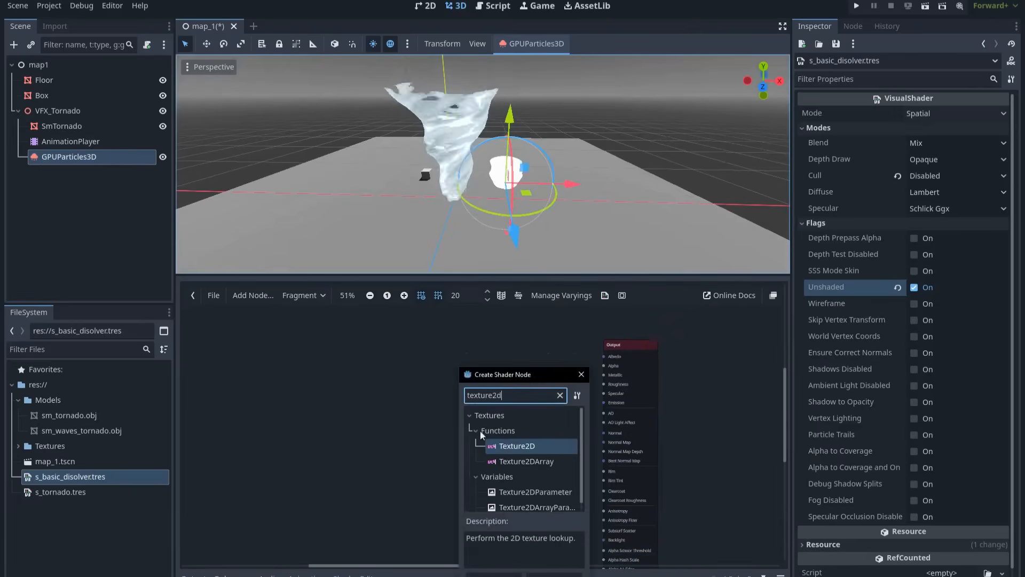
double_click(518, 492)
scroll(518, 469, up, 1)
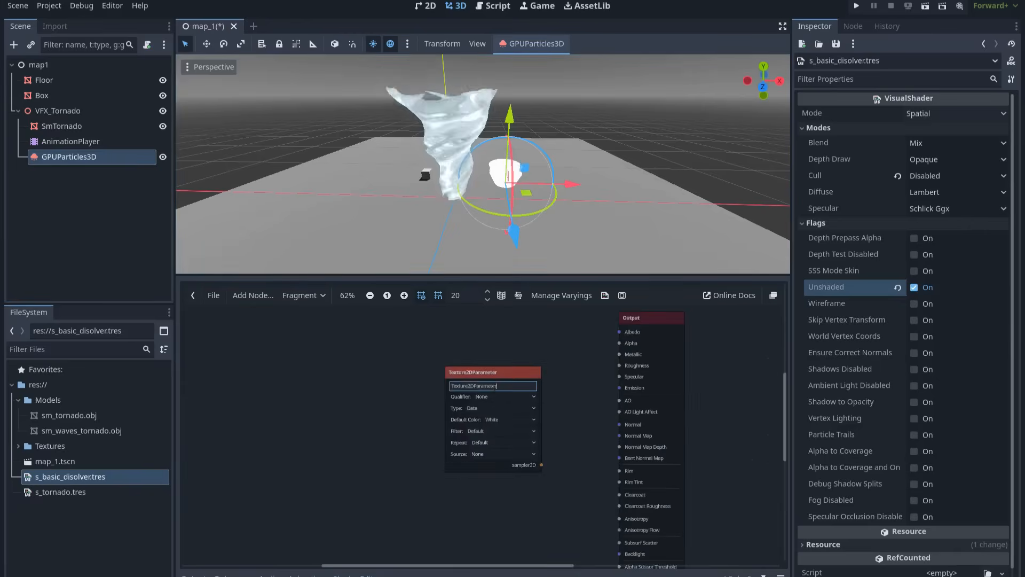
text(Base Texture)
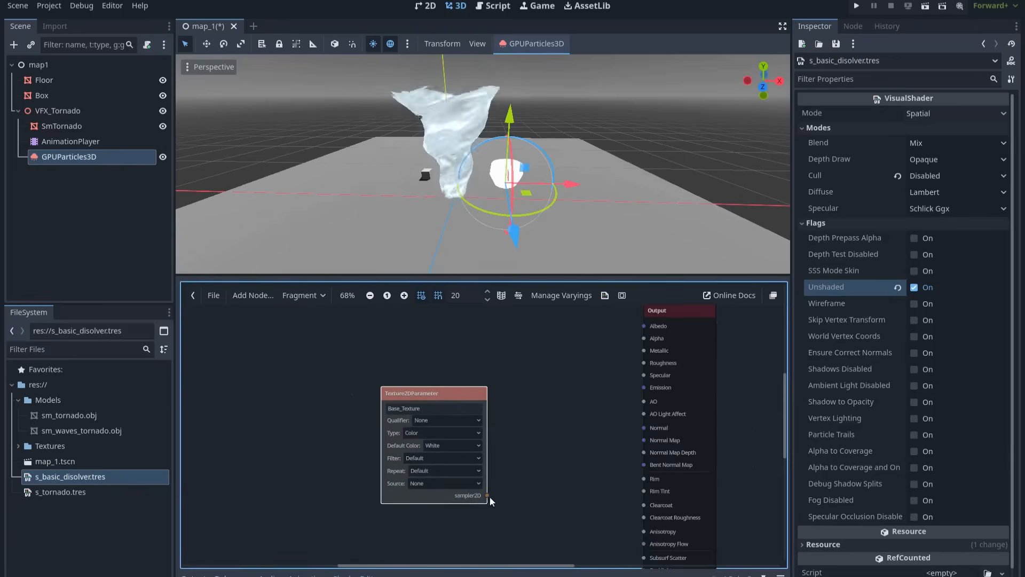
Step: Feed Base_Texture's sampler2D output into a new Texture2D node and connect that node's red channel to the Output's Alpha
drag(487, 496, 514, 356)
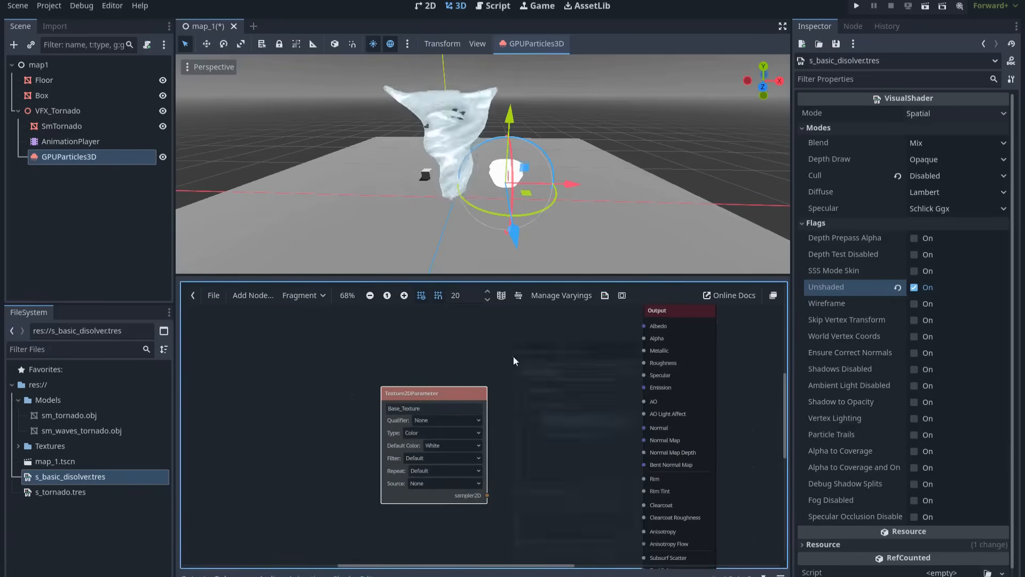
double_click(559, 418)
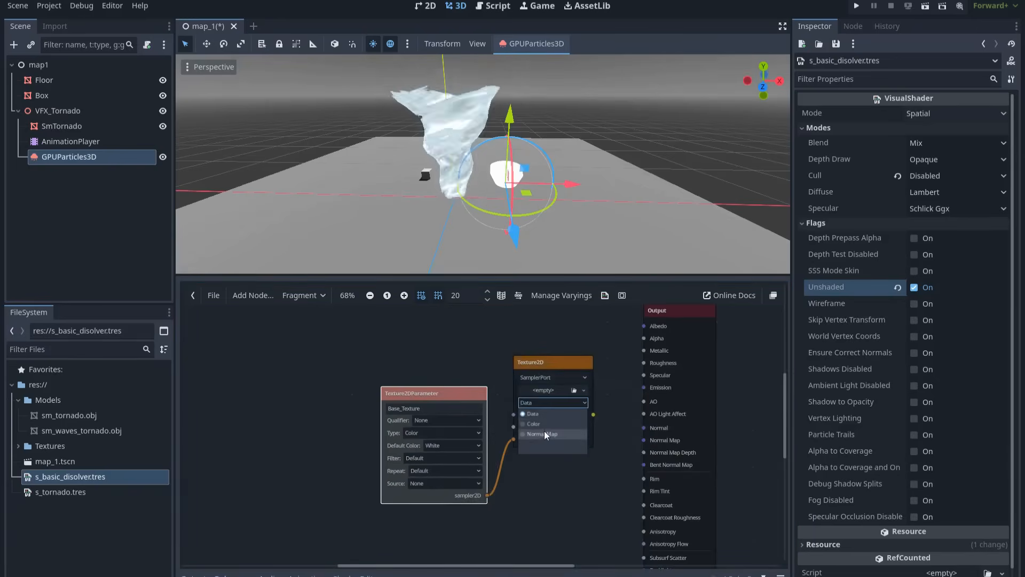
drag(529, 361, 455, 326)
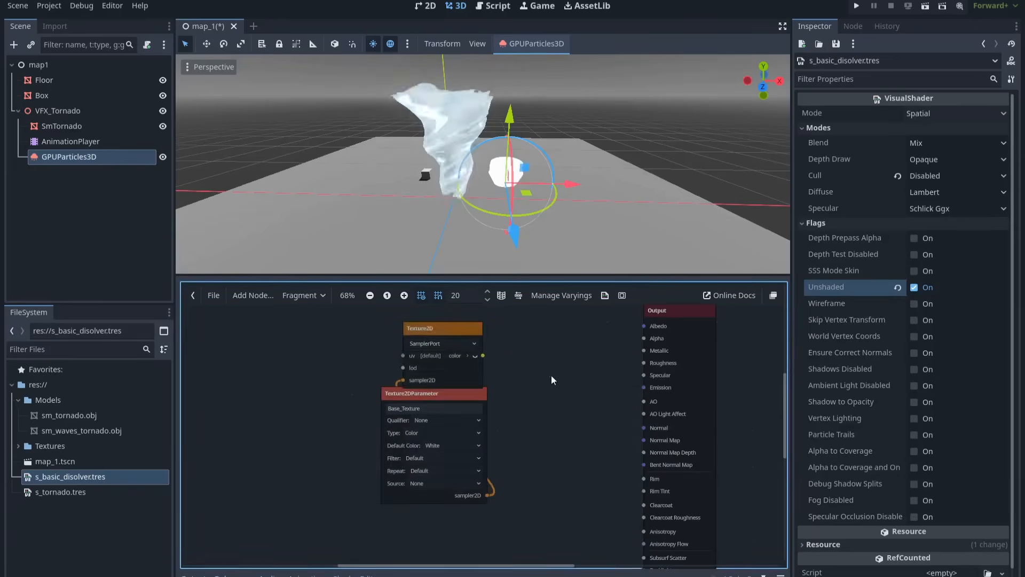
scroll(490, 382, down, 1)
click(473, 369)
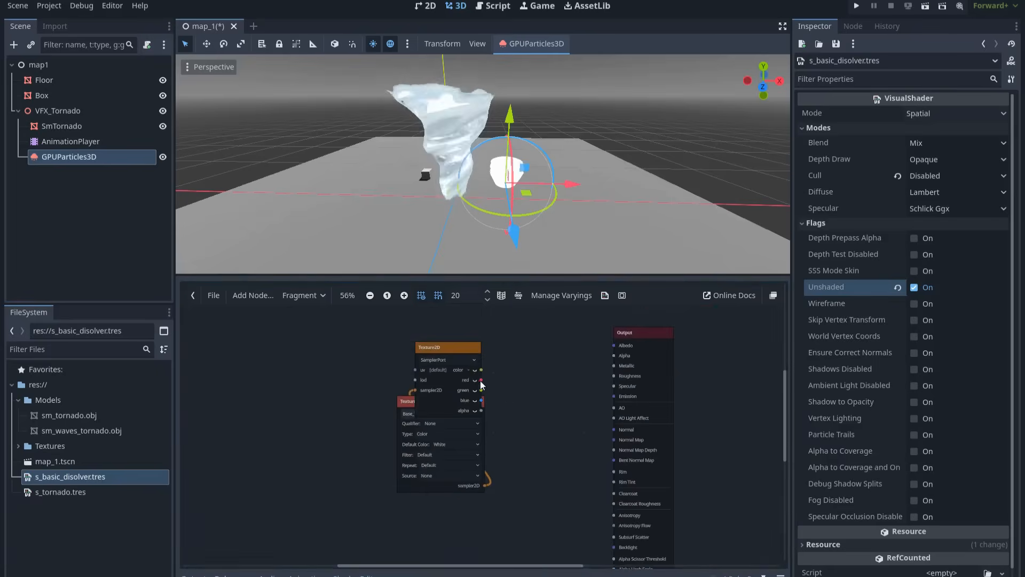
drag(480, 380, 613, 356)
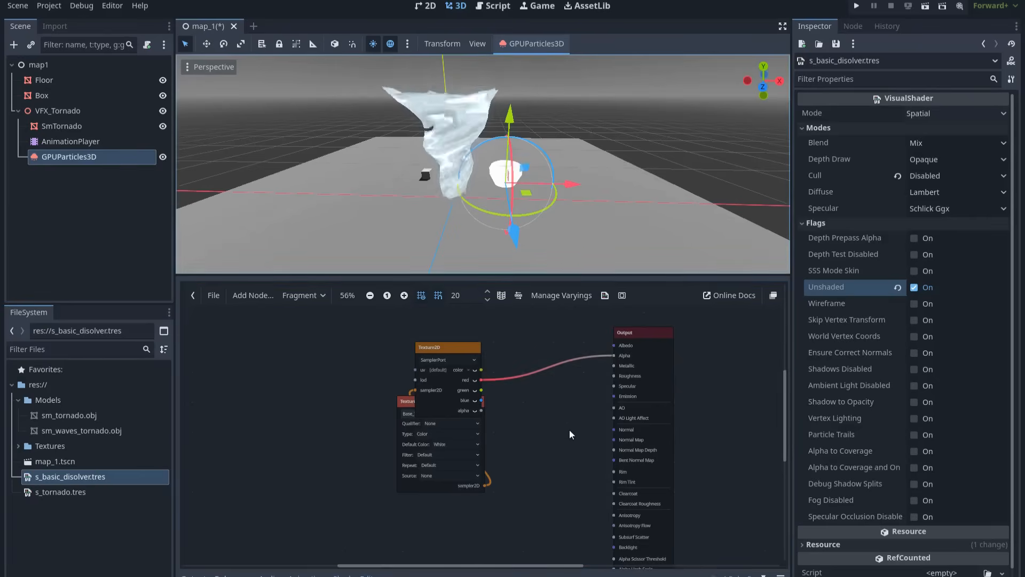
Step: Add a fragment Color input node above the texture nodes and connect its color output to the Output's Albedo
middle_drag(569, 432, 540, 447)
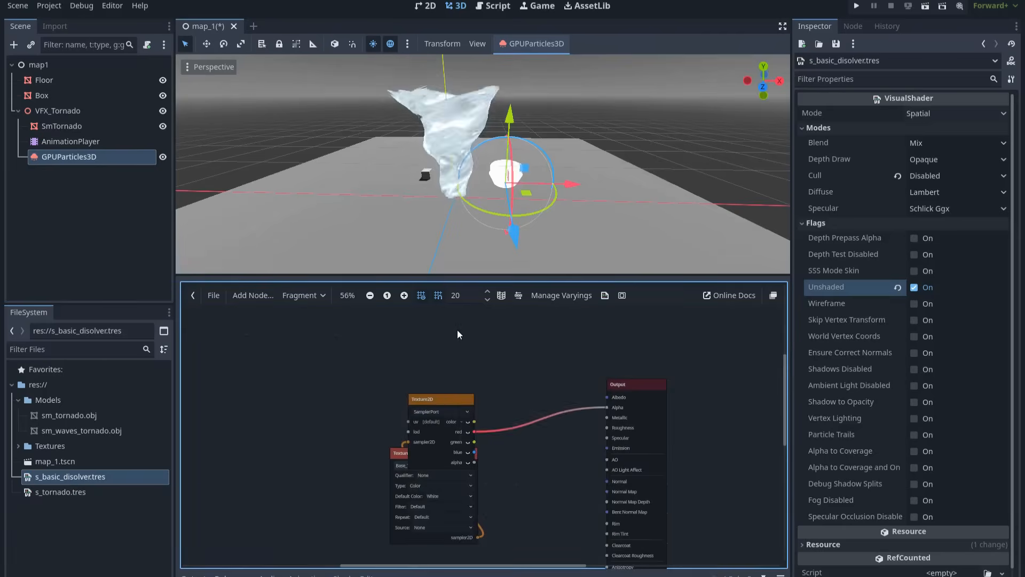
right_click(458, 332)
text(color)
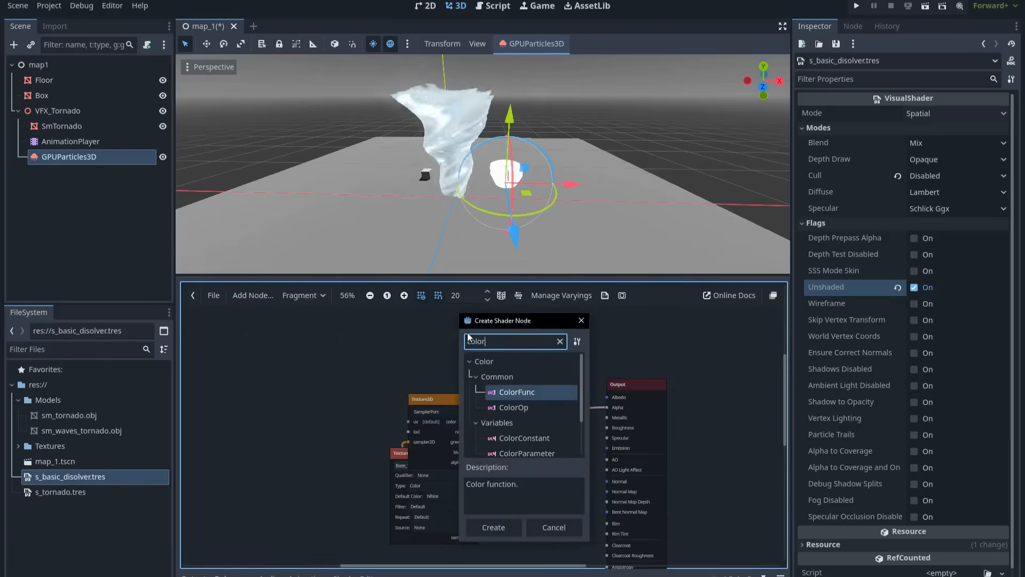
scroll(538, 402, down, 3)
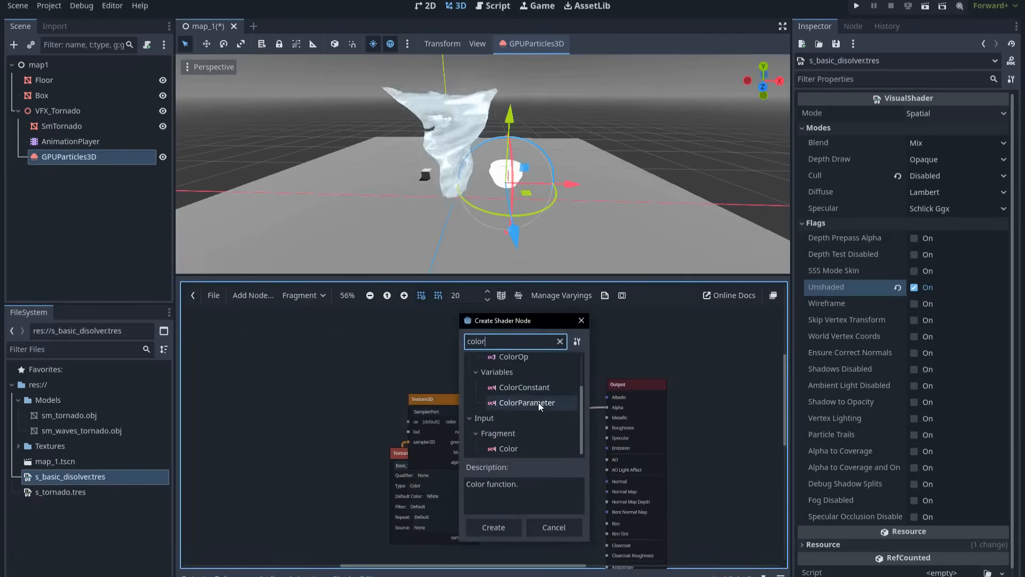
click(516, 447)
double_click(516, 447)
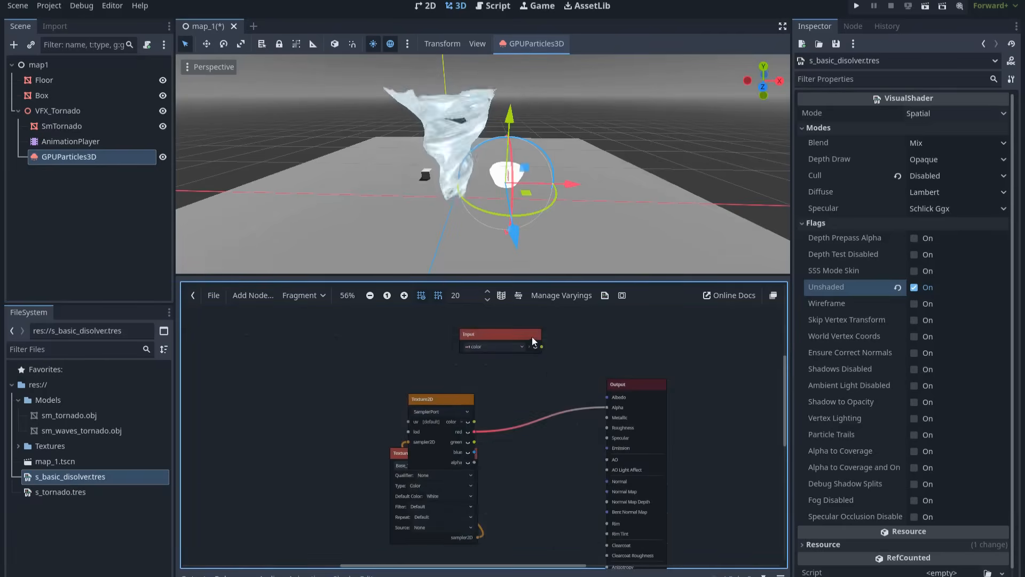
drag(532, 336, 607, 397)
drag(499, 347, 480, 352)
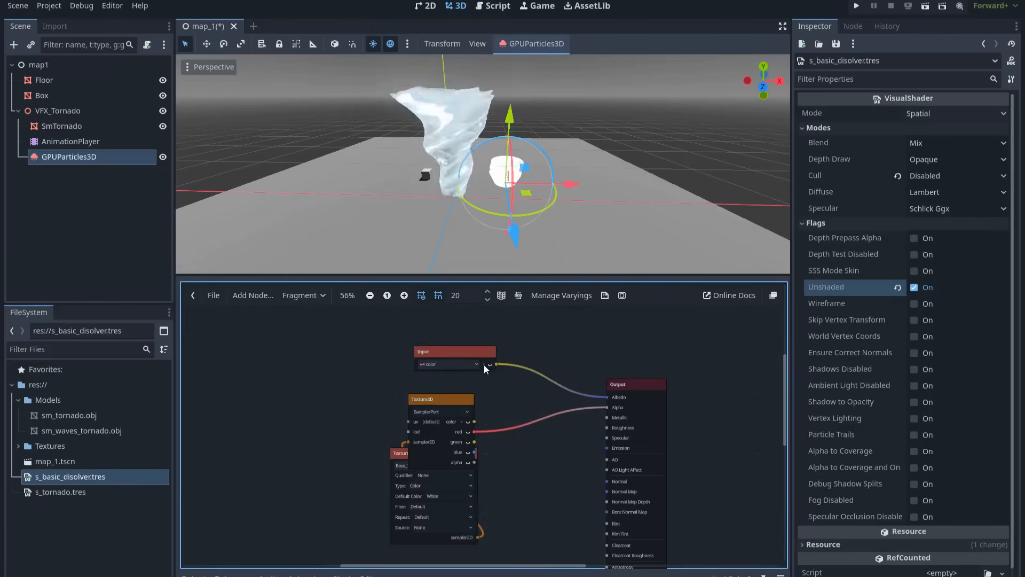
Step: Expand the Color input's channels and connect its alpha to the Output's Alpha Scissor Threshold
click(484, 364)
scroll(507, 370, down, 1)
scroll(496, 354, up, 1)
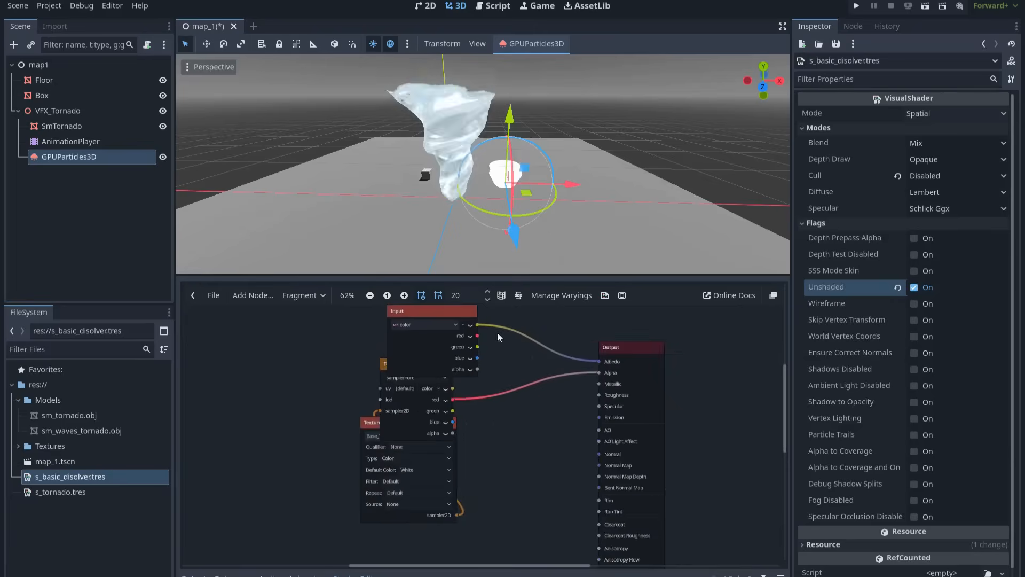
drag(476, 369, 542, 451)
scroll(531, 486, up, 2)
scroll(475, 454, down, 5)
scroll(474, 451, up, 2)
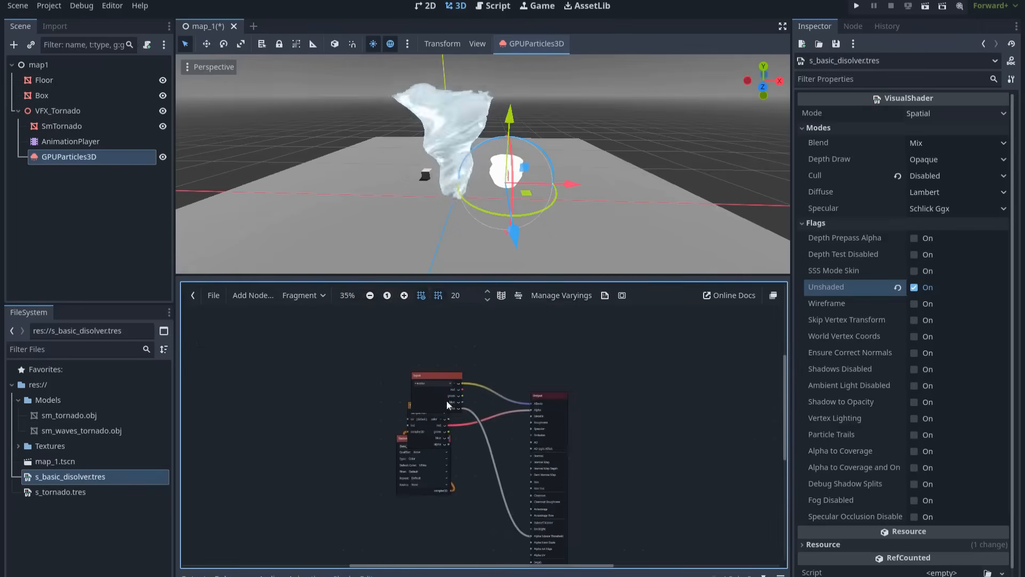
Step: Move the Color input node clear of the overlapping texture nodes, tidy the graph and hide the shader editor
drag(442, 375, 408, 352)
drag(470, 487, 380, 429)
click(440, 479)
middle_drag(457, 479, 462, 447)
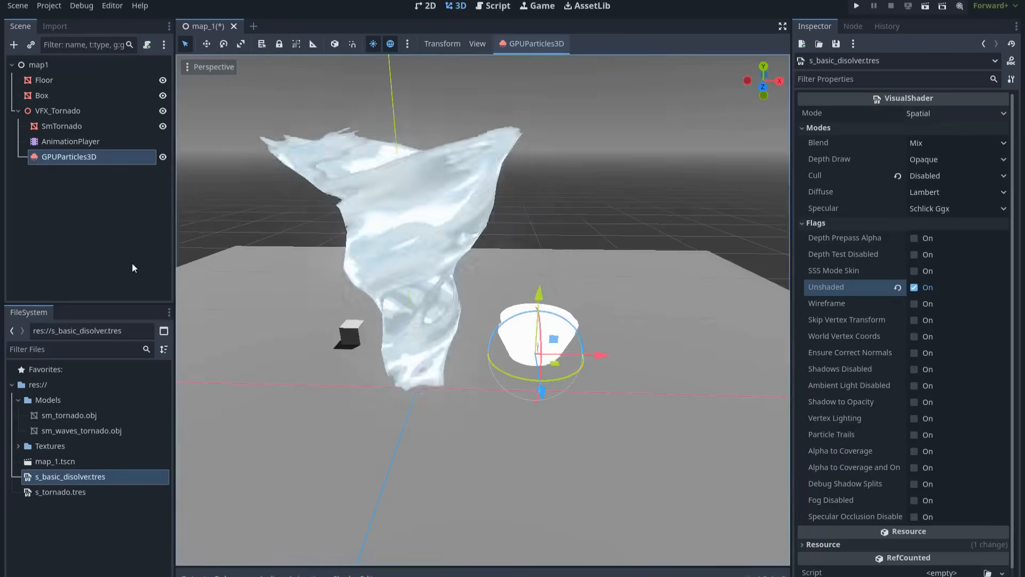
Step: Assign T_FirePanningCyl45.png as the Base Texture in the shader parameters of the GPUParticles3D material override
click(110, 158)
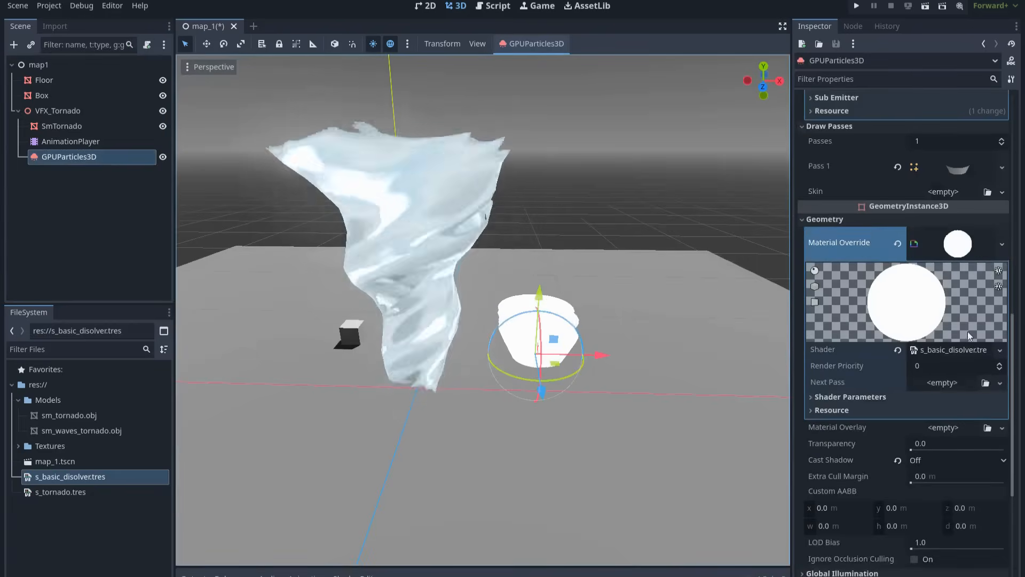
click(890, 396)
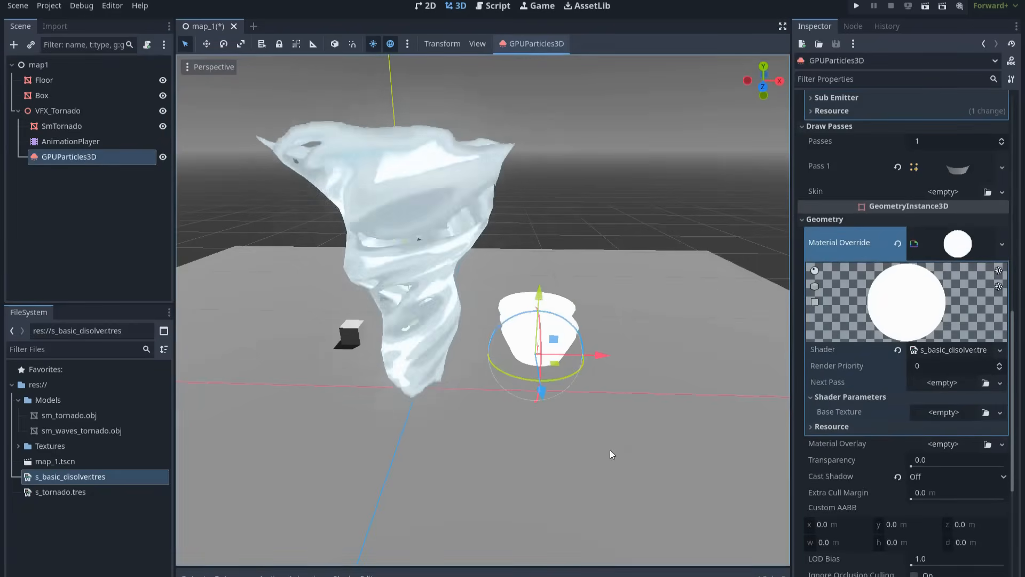
click(18, 447)
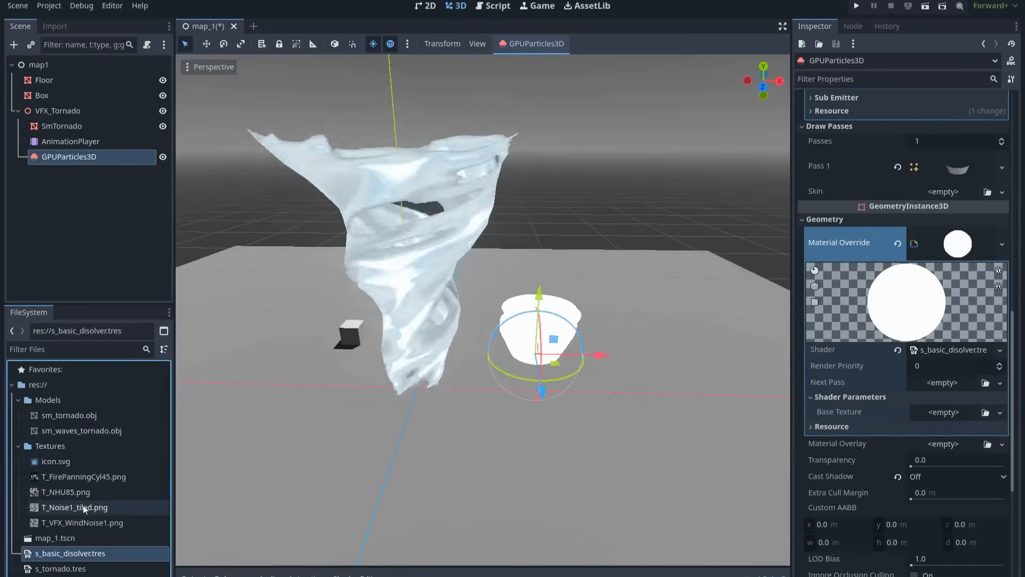
click(67, 477)
drag(67, 477, 945, 412)
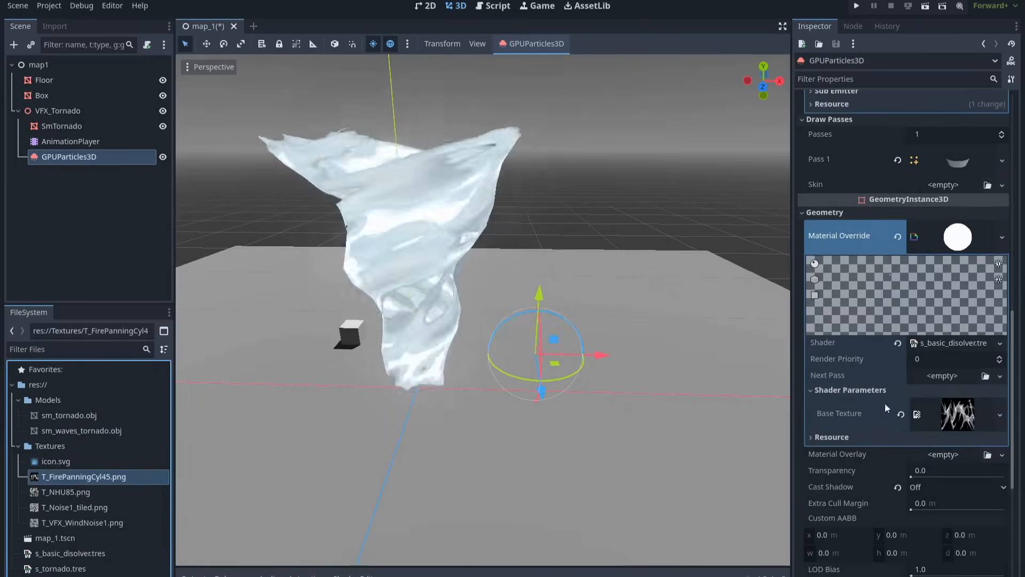
Step: Give the particles' Alpha Curve a new CurveTexture with Texture Mode set to Red and a new Curve
scroll(881, 342, up, 5)
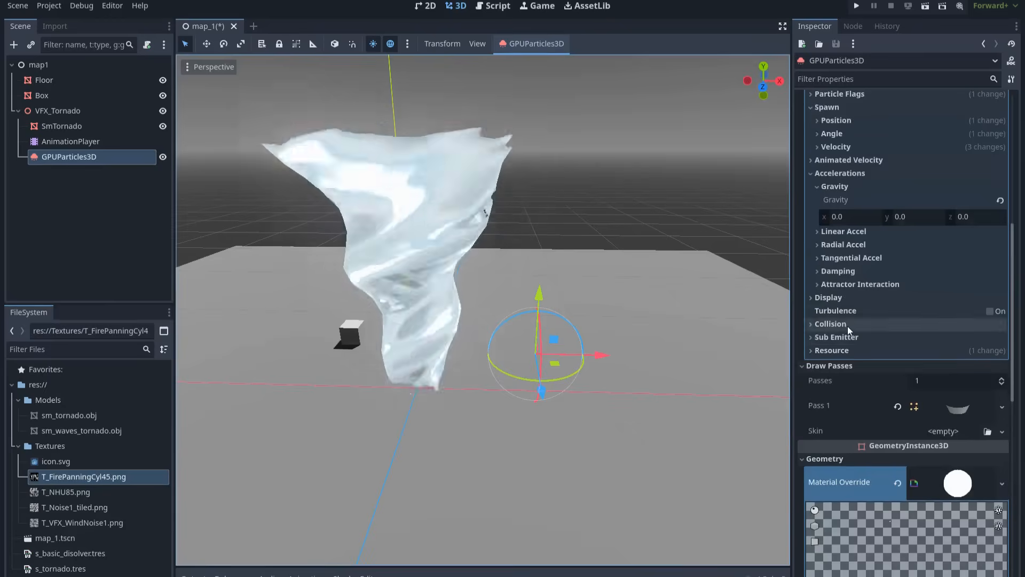
click(853, 299)
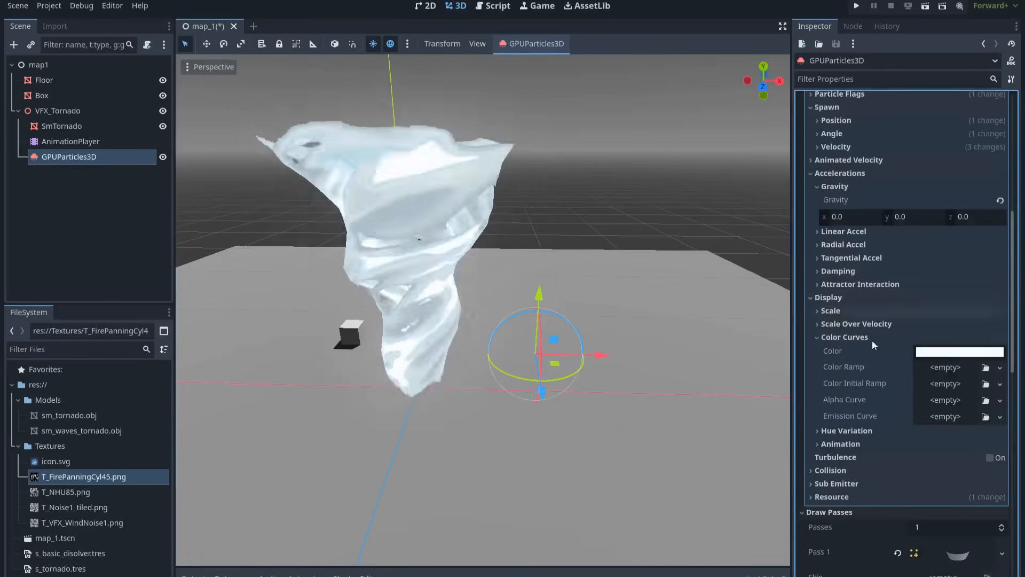
click(926, 401)
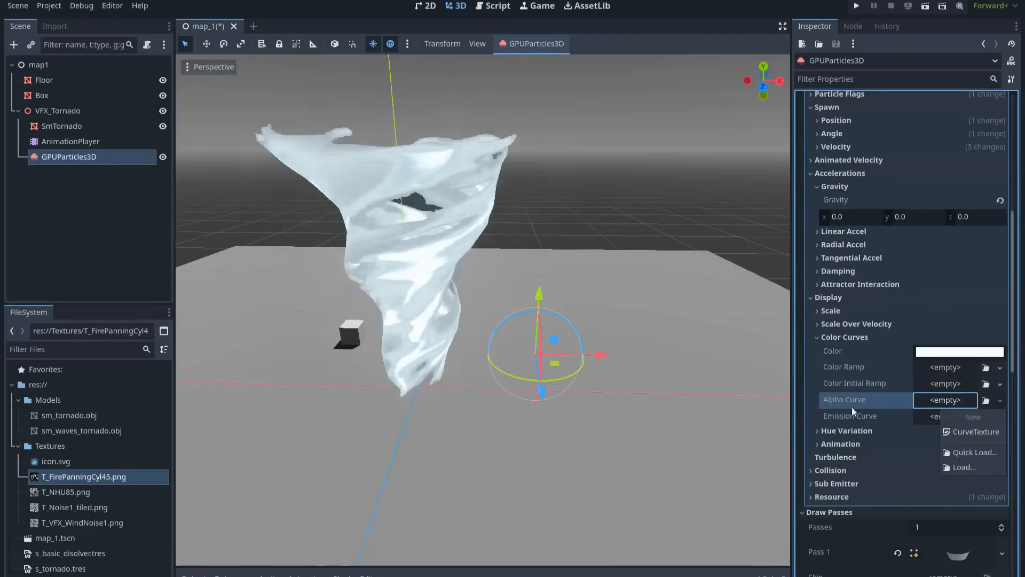
click(951, 432)
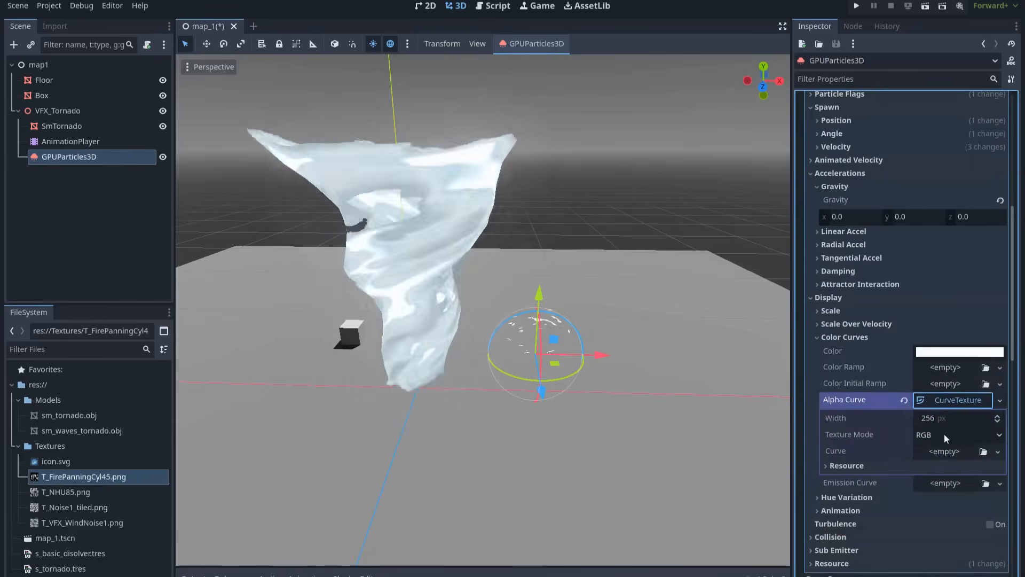
click(944, 434)
click(940, 465)
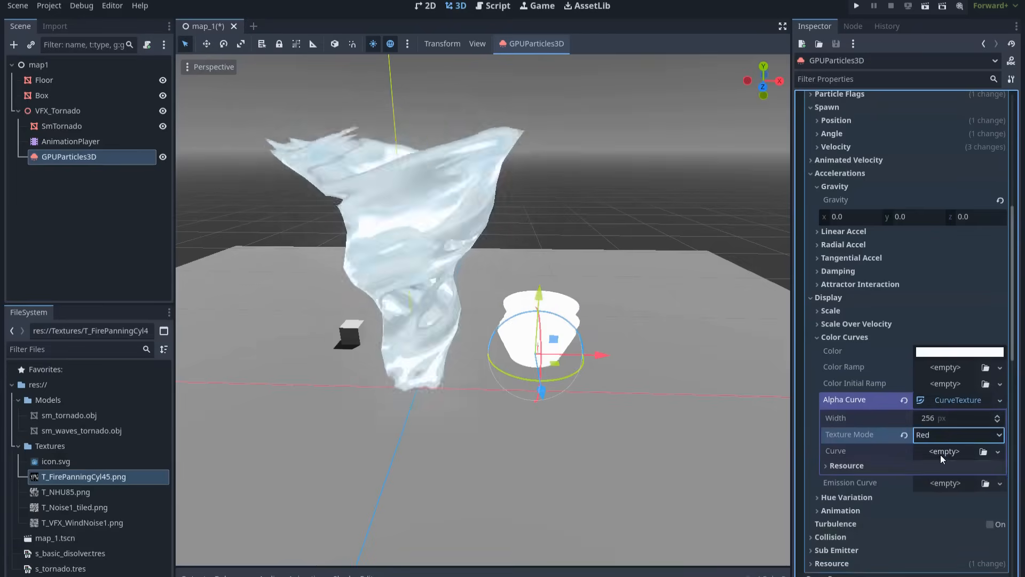
click(939, 452)
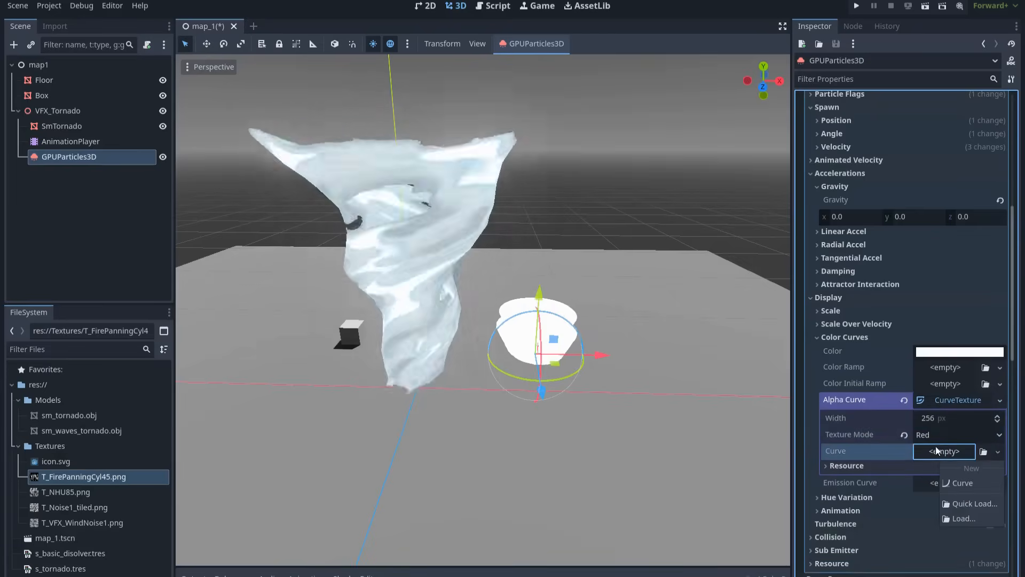
click(967, 484)
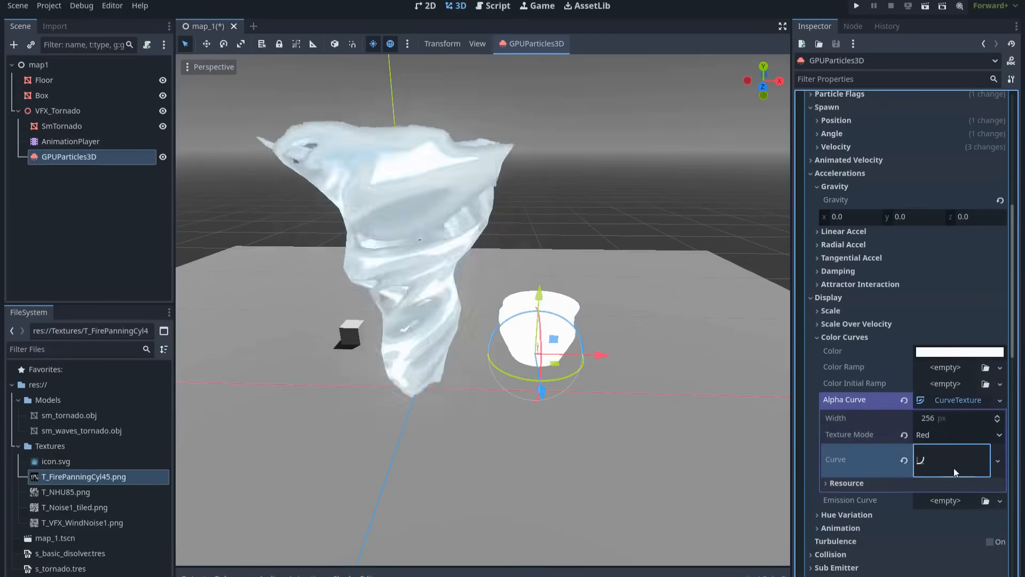
Step: Shape the alpha curve to rise from (0, 0) to (1, 1), bending its end tangent into a slow start and steep finish
scroll(883, 433, down, 3)
drag(837, 441, 828, 398)
mouse_move(824, 439)
mouse_down()
mouse_move(823, 453)
mouse_move(816, 382)
mouse_move(815, 446)
mouse_move(832, 441)
mouse_up()
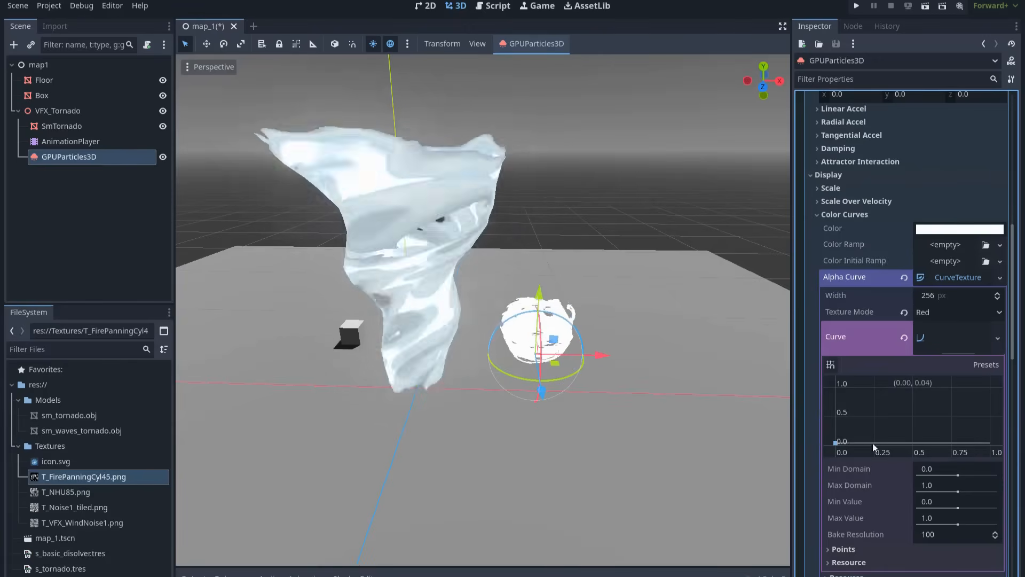
drag(989, 442, 1001, 389)
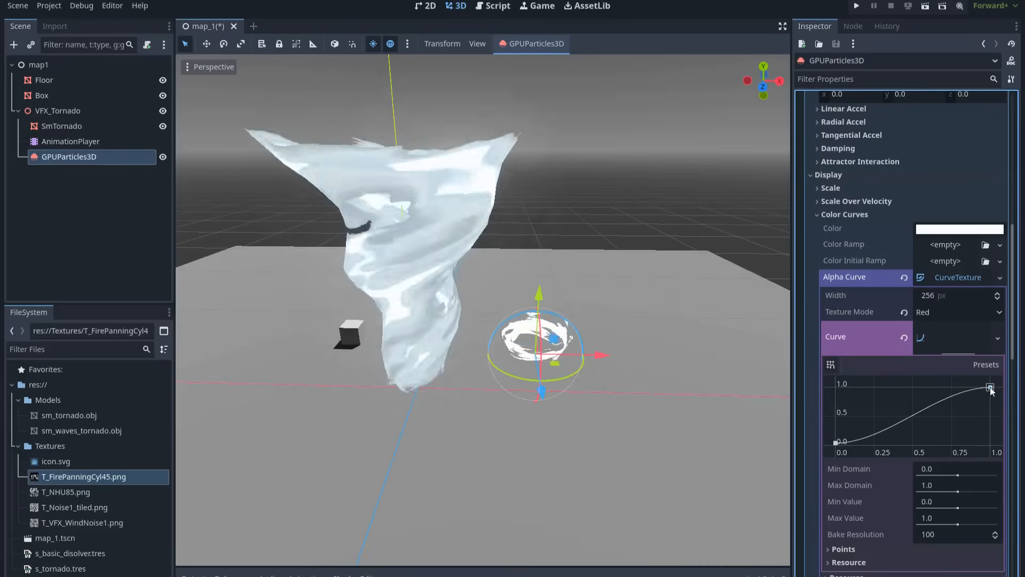
click(990, 387)
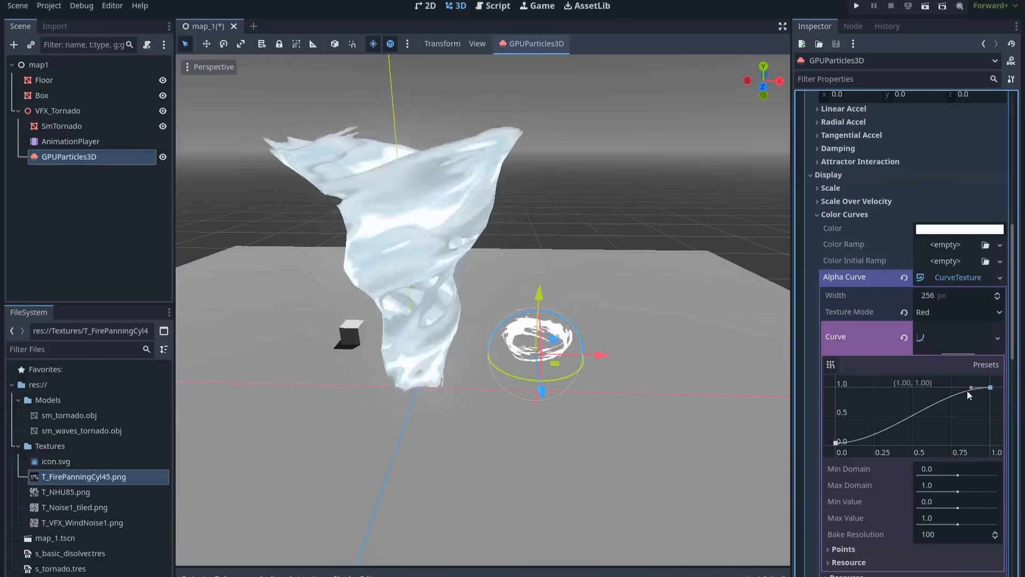
drag(969, 387, 982, 397)
mouse_move(589, 360)
mouse_down()
mouse_move(713, 360)
mouse_move(590, 360)
mouse_up()
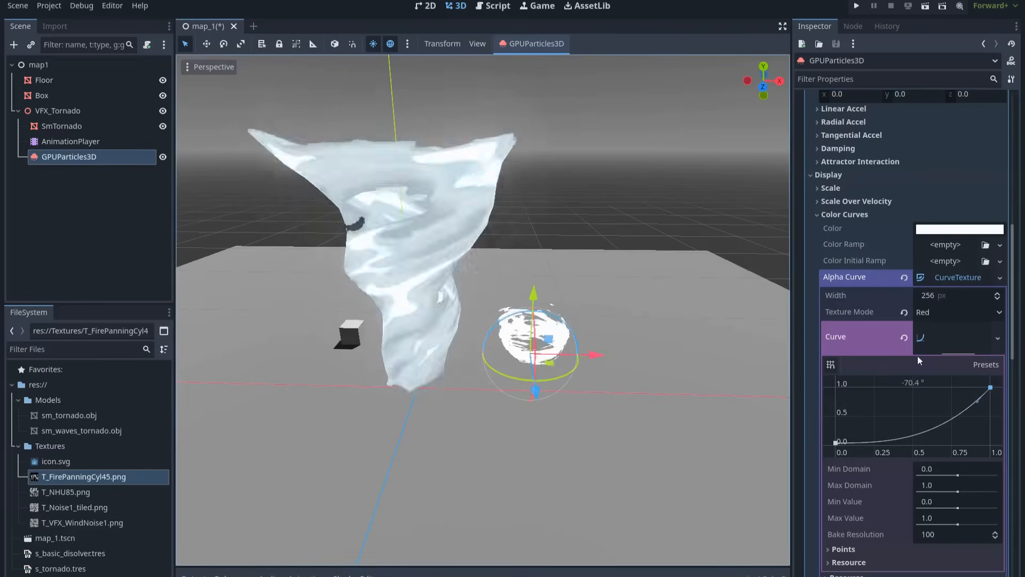
Step: Collapse the alpha curve and set the intensity of the particles' white base Color to 1
scroll(950, 314, up, 1)
click(947, 335)
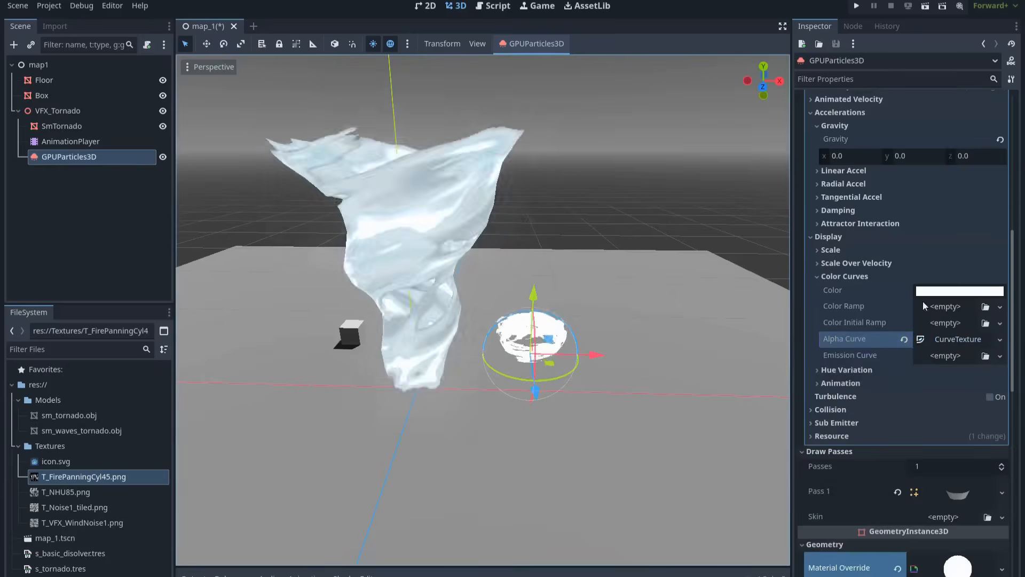
click(954, 291)
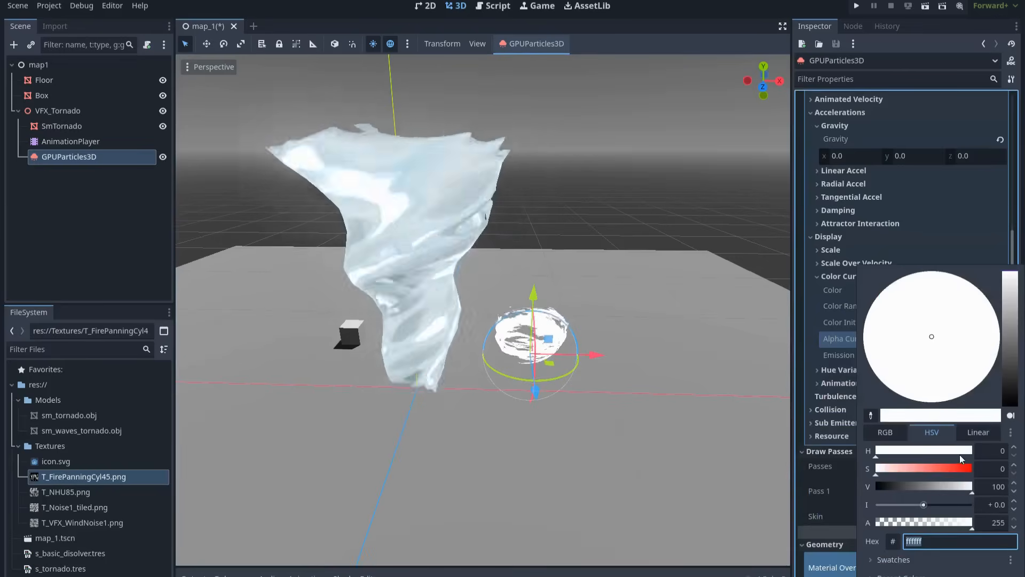
click(988, 505)
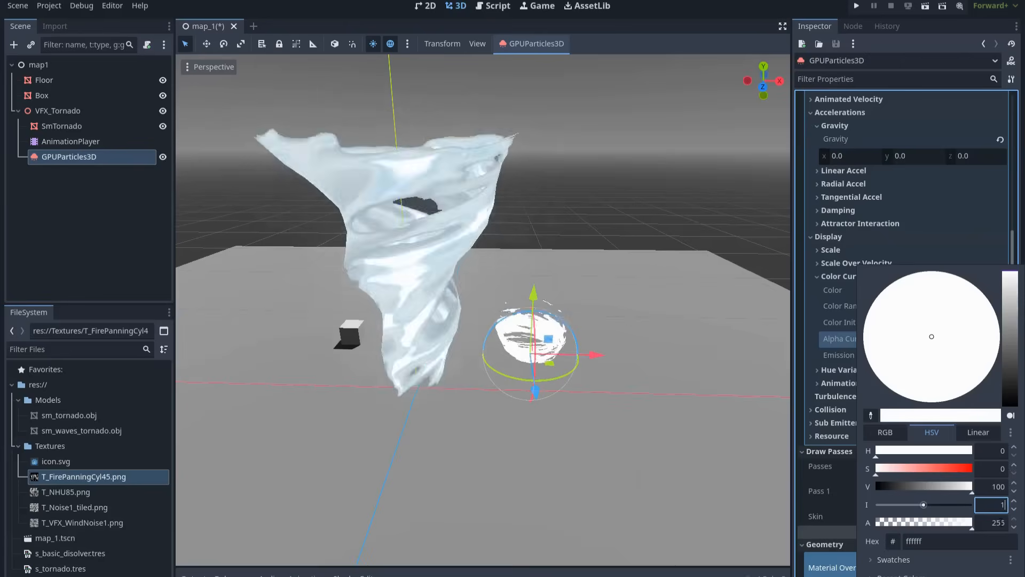
key(Escape)
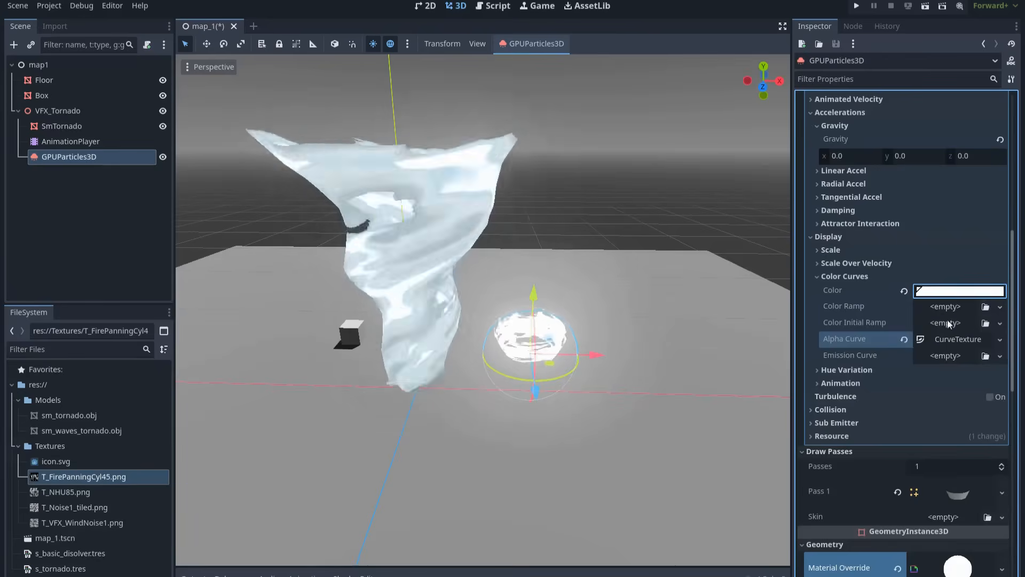
Step: Give the particles' Color Ramp a new GradientTexture1D and set the gradient's start stop to dark blue 0f161a
click(937, 308)
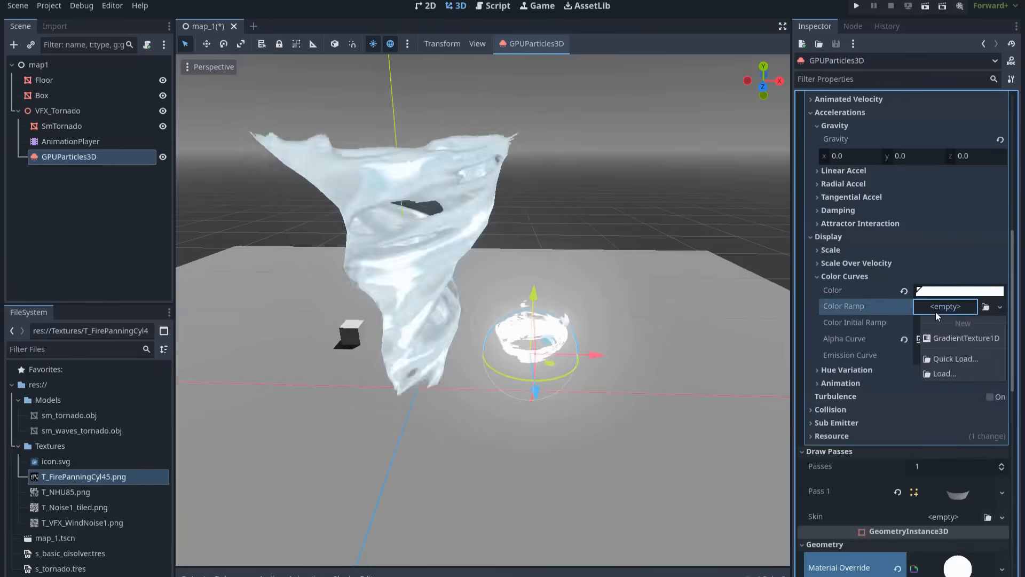
click(964, 340)
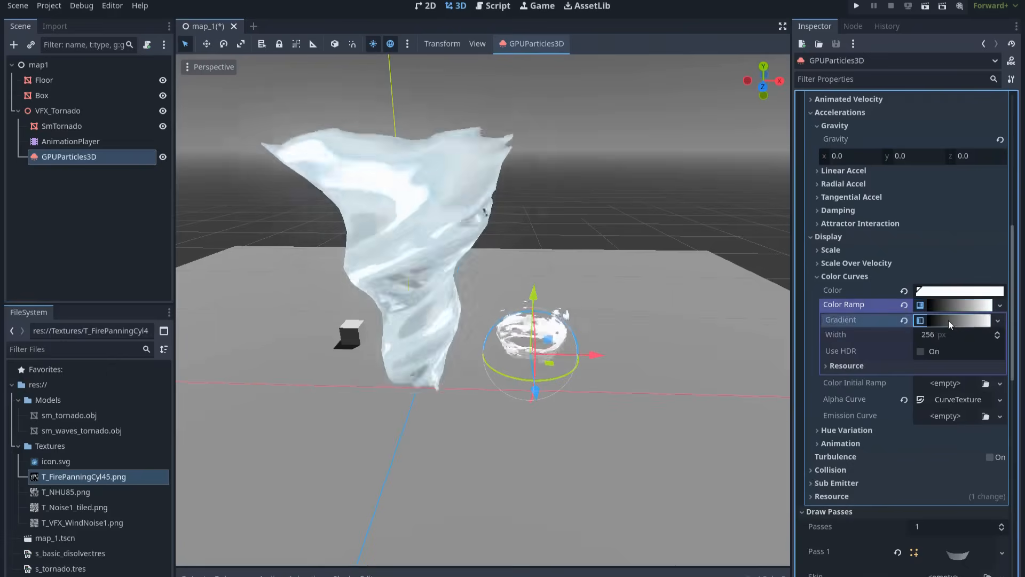
click(948, 321)
mouse_move(825, 366)
mouse_down()
mouse_move(841, 368)
mouse_move(820, 367)
mouse_up()
click(988, 366)
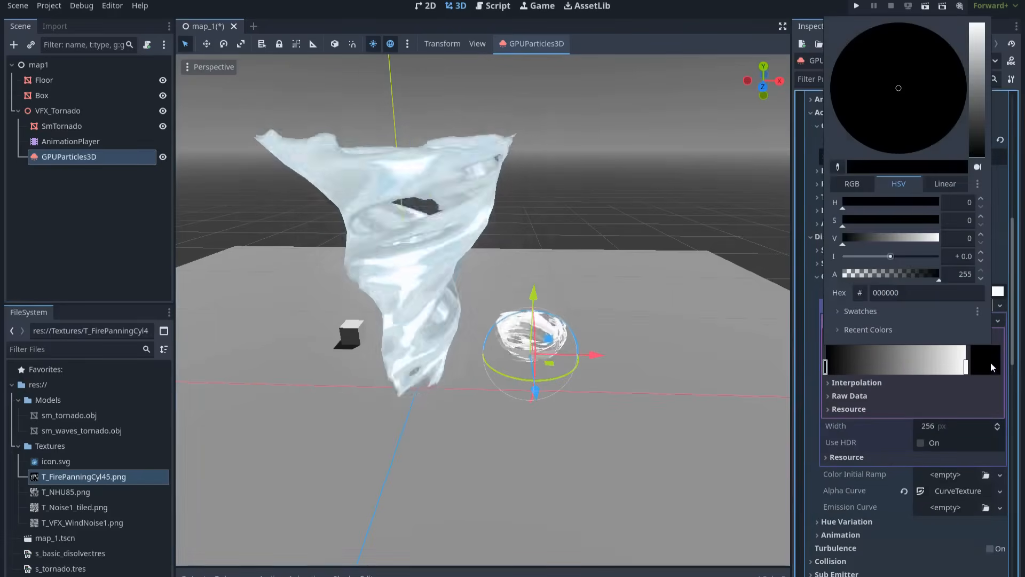
drag(970, 154, 969, 144)
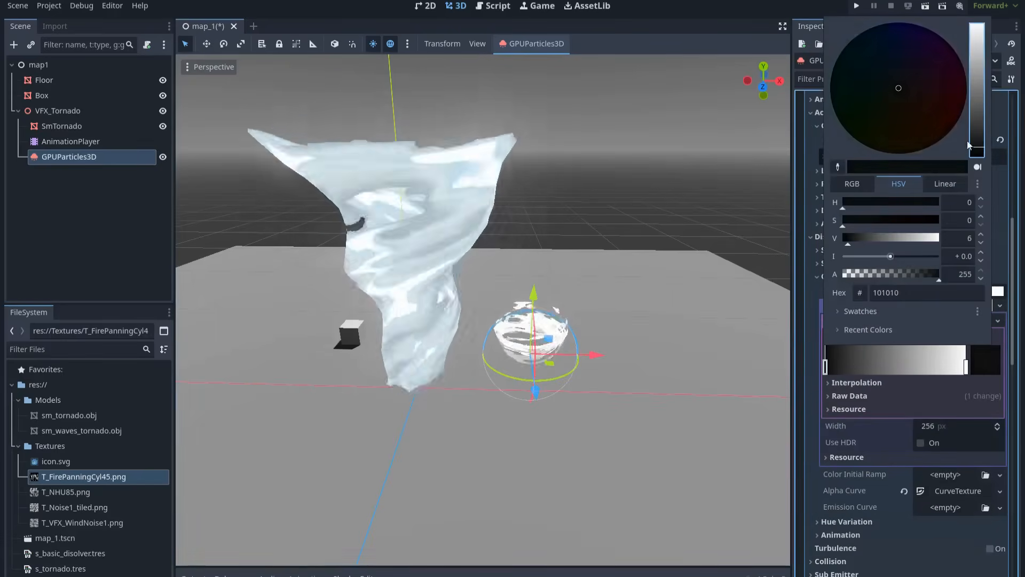
mouse_move(904, 64)
mouse_down()
mouse_move(899, 51)
mouse_move(875, 51)
mouse_move(883, 66)
mouse_up()
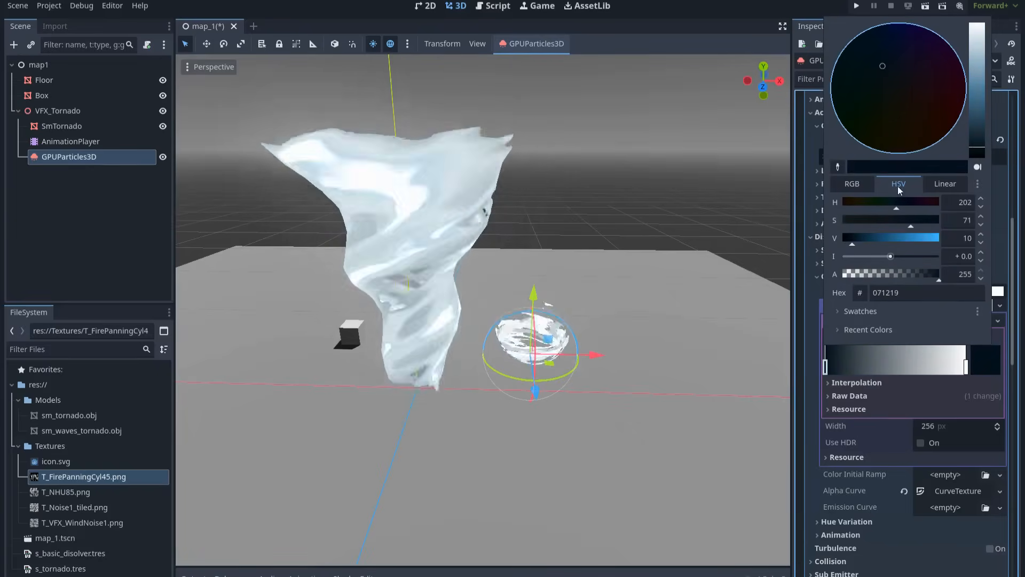
click(882, 219)
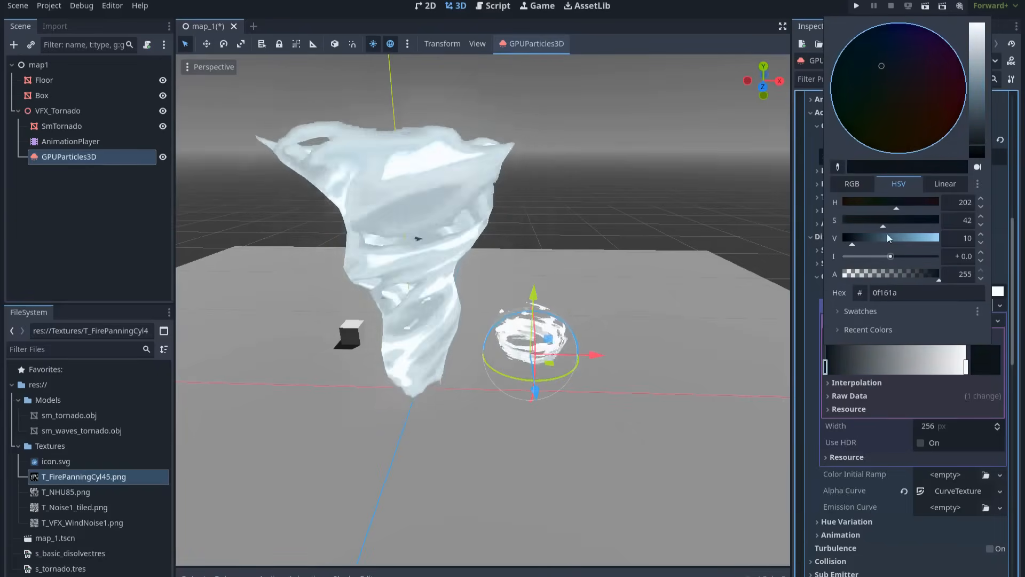
Step: Shift the gradient's light end stop to about three quarters of its length and add a middle stop coloured 597685
click(981, 352)
drag(965, 368, 929, 368)
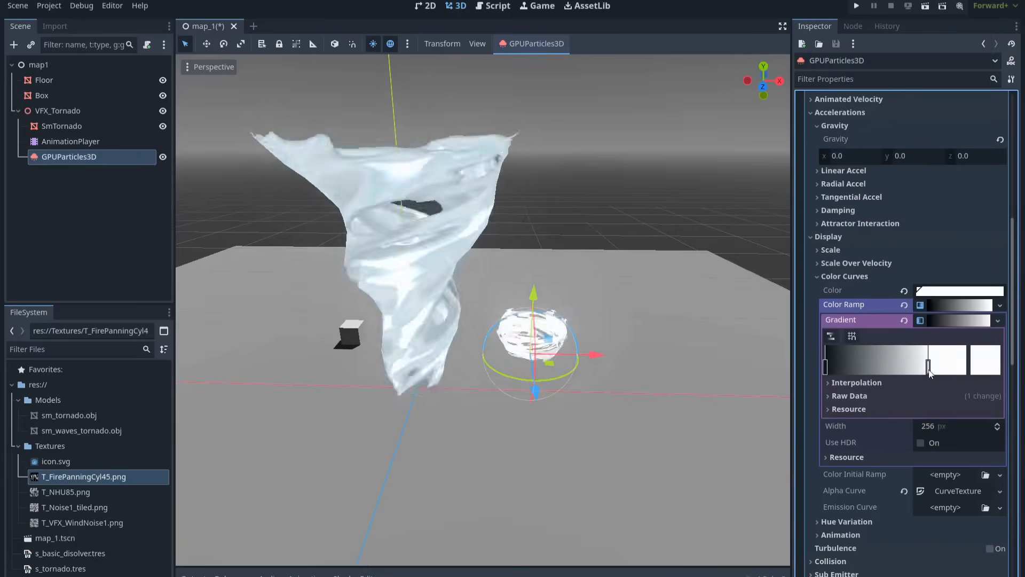
double_click(876, 368)
click(875, 223)
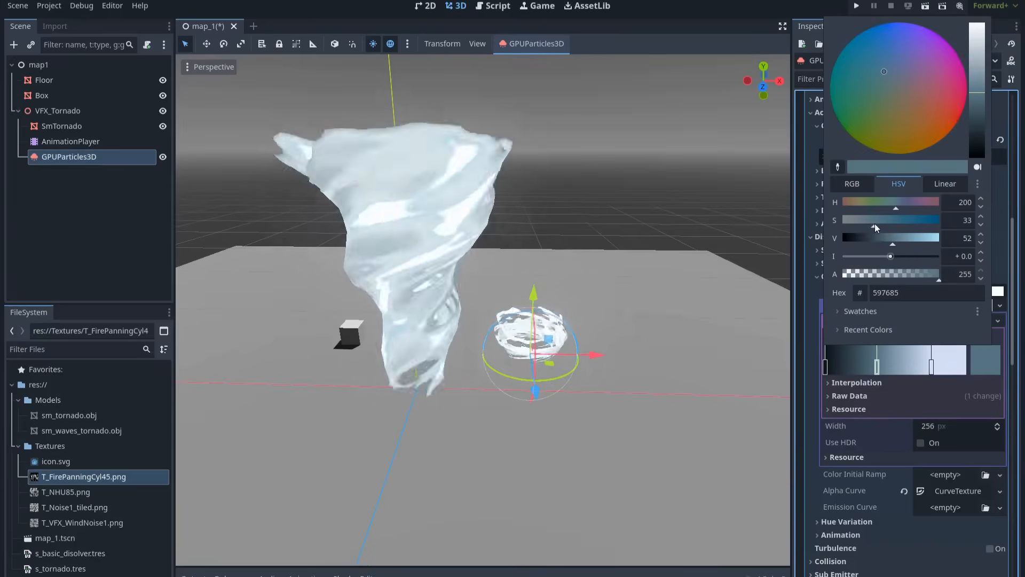
click(916, 390)
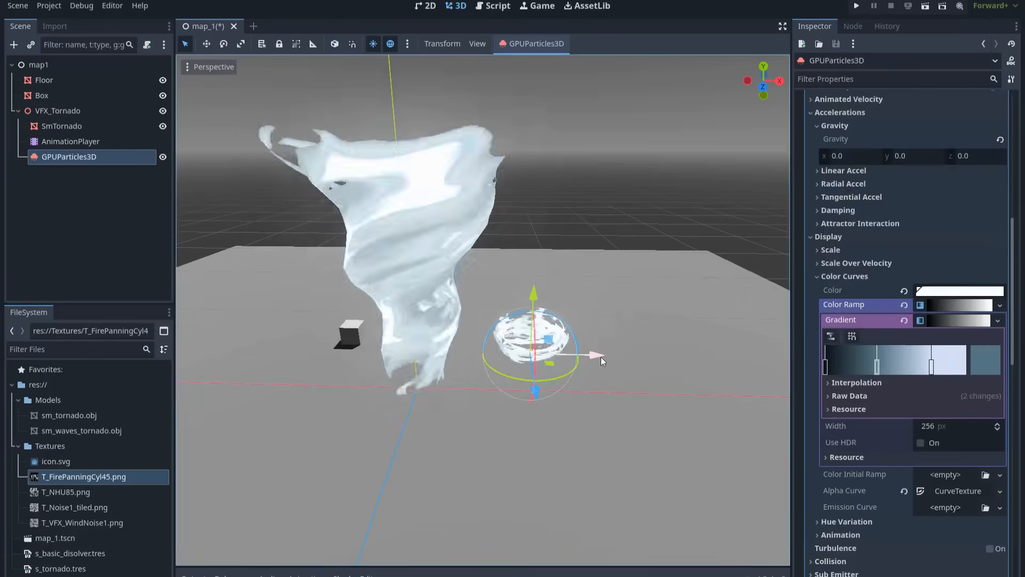
Step: Set the particles' display scale to a minimum of 2.0 and a maximum of 3.0
drag(600, 356, 647, 373)
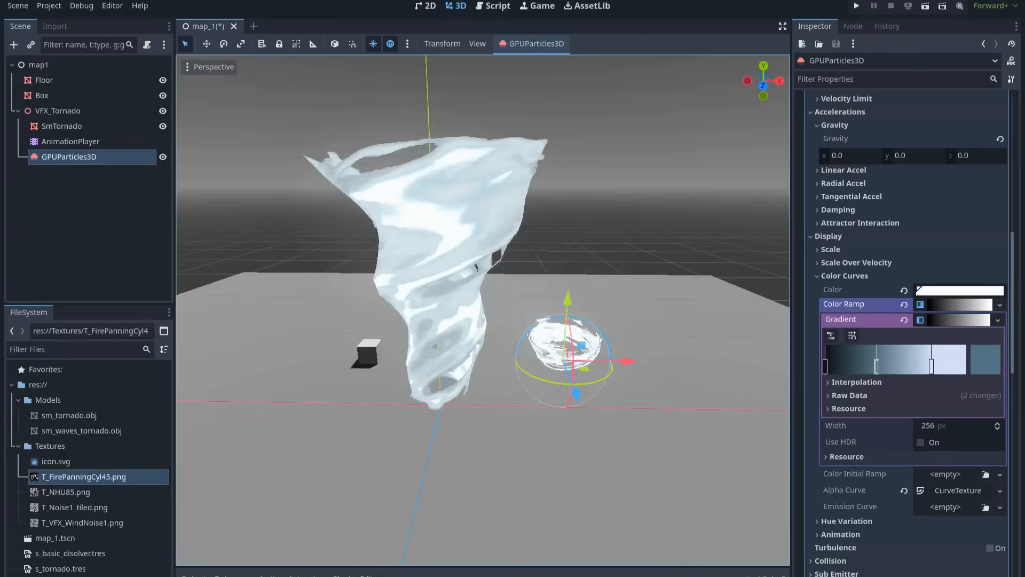
click(869, 249)
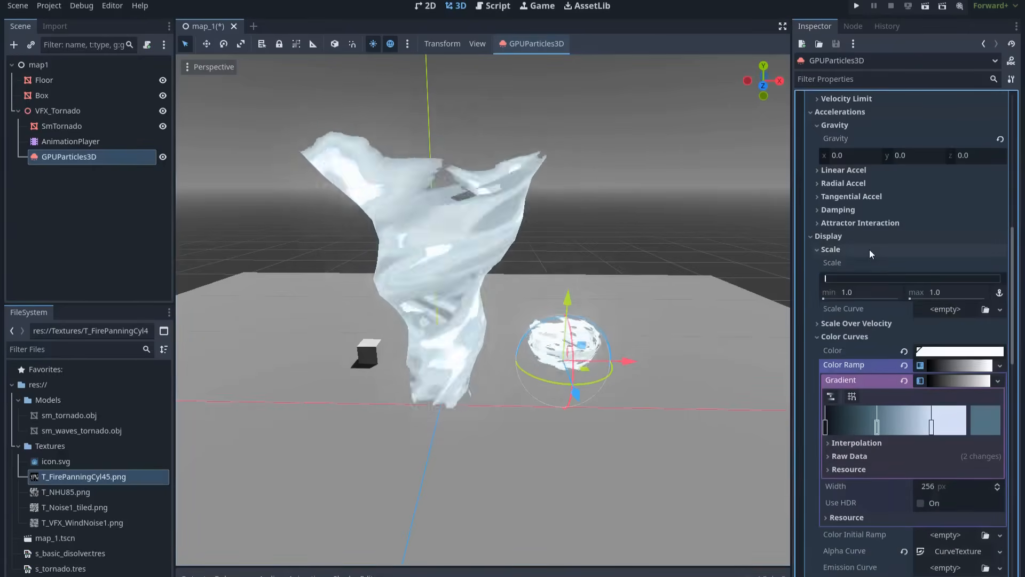
click(944, 294)
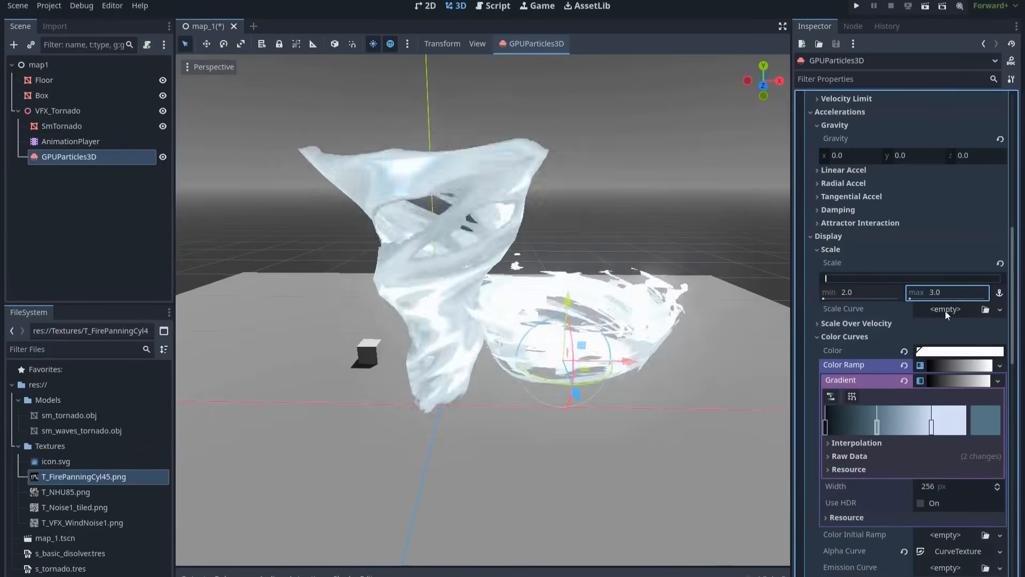
Step: Add a CurveTexture as the particles' Scale Curve, with its start point lowered to about 0.19 so it rises to 1.0
click(945, 311)
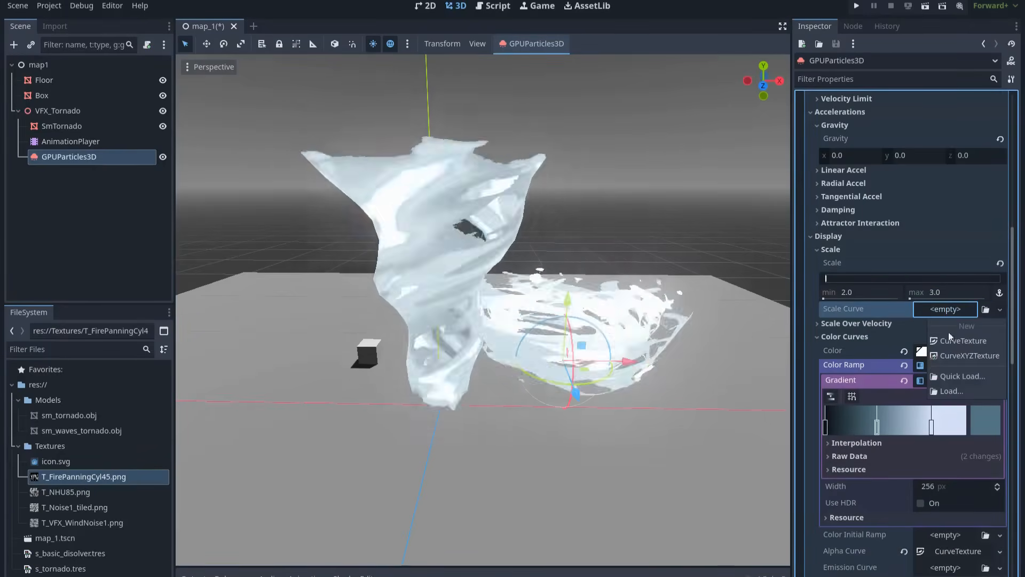
click(962, 344)
click(948, 315)
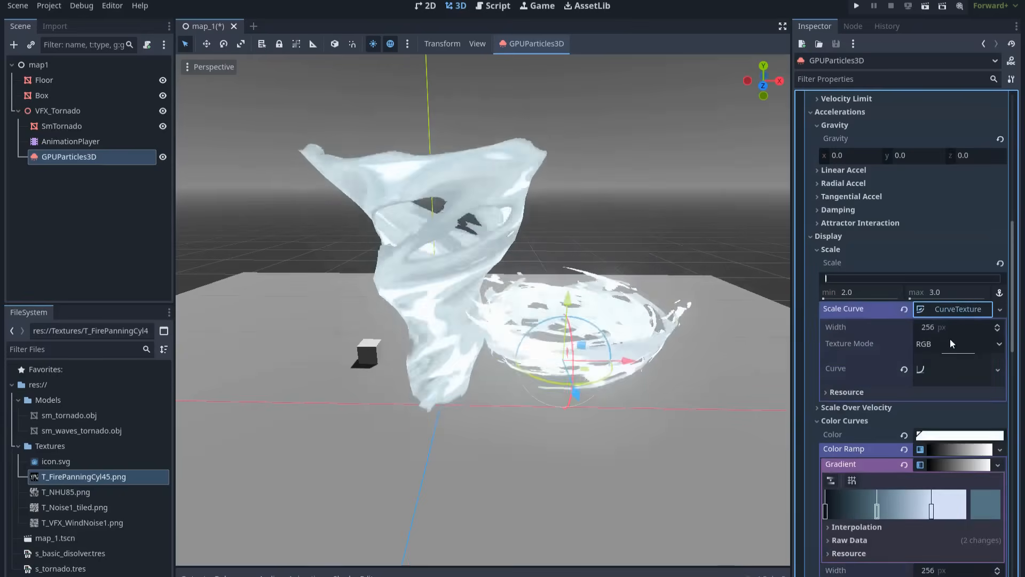
click(953, 360)
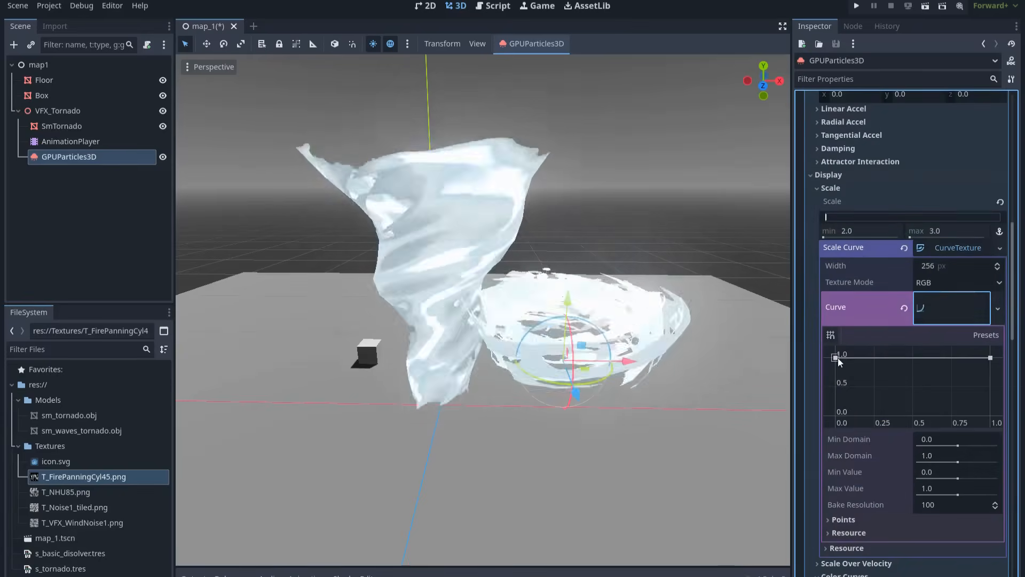
drag(837, 358, 831, 404)
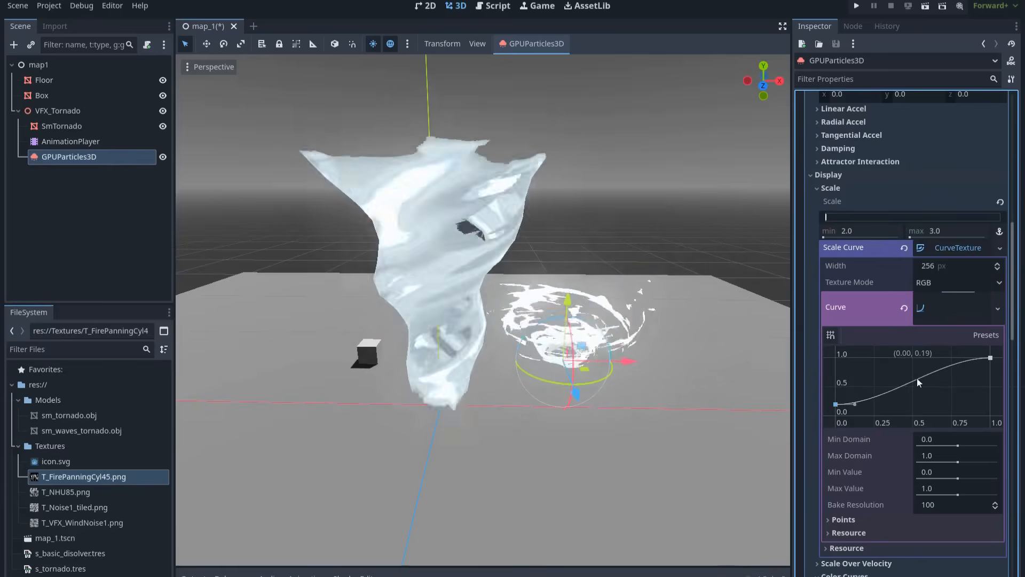
click(966, 299)
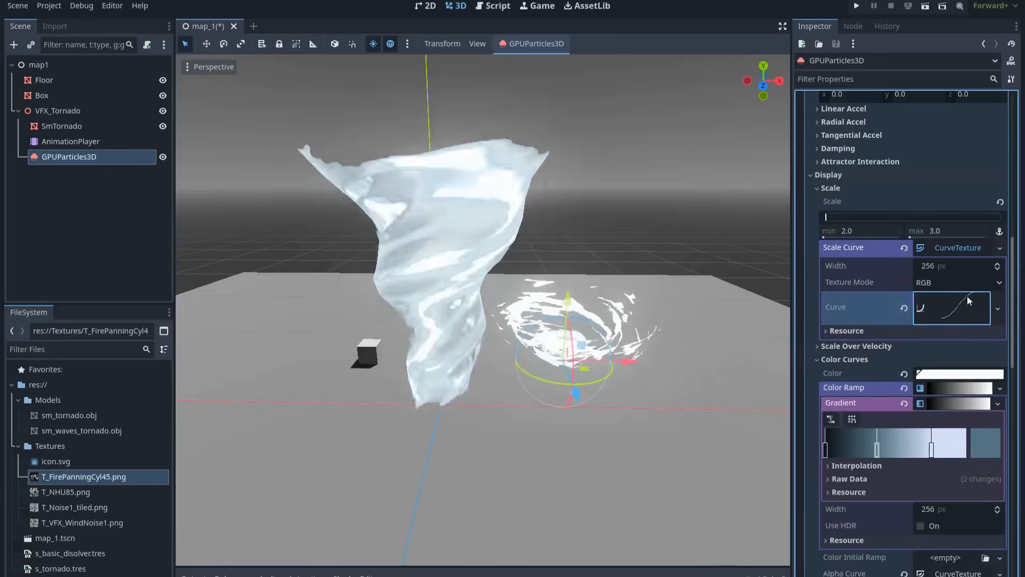
click(959, 249)
Step: Set the maximum angular velocity in the particles' process material to 500
scroll(905, 287, up, 4)
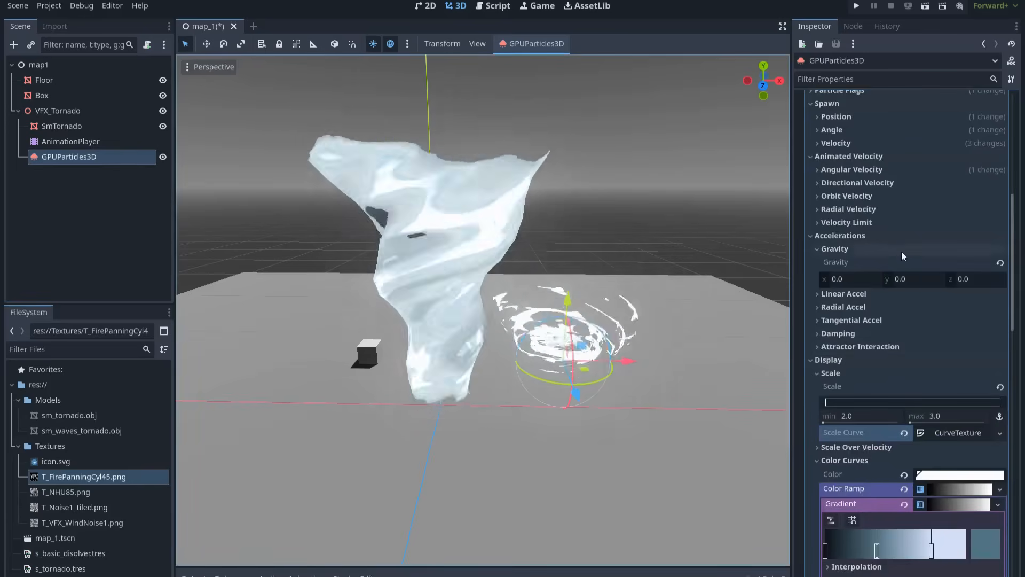
scroll(887, 241, up, 2)
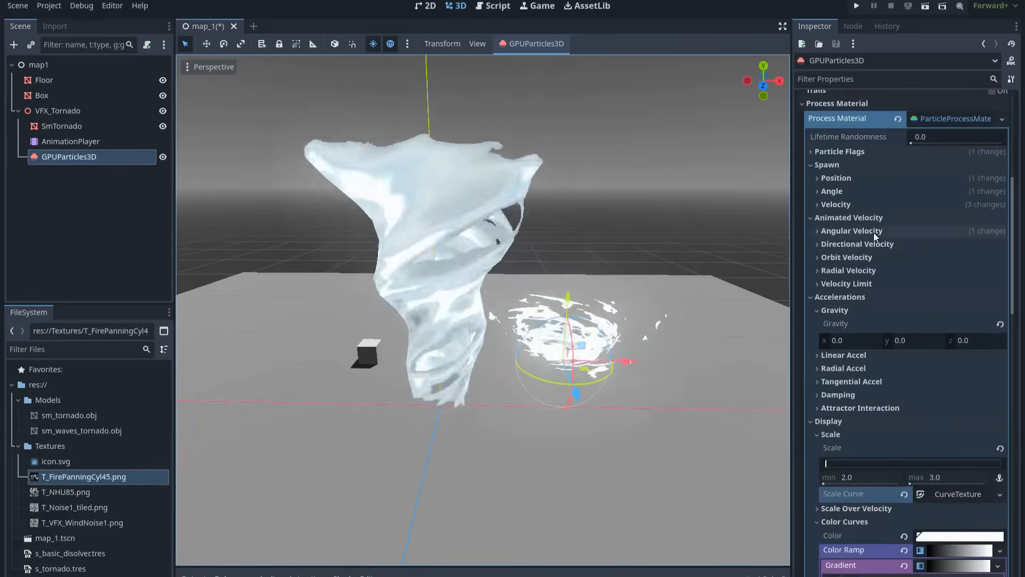
click(874, 232)
click(949, 274)
text(500)
key(Return)
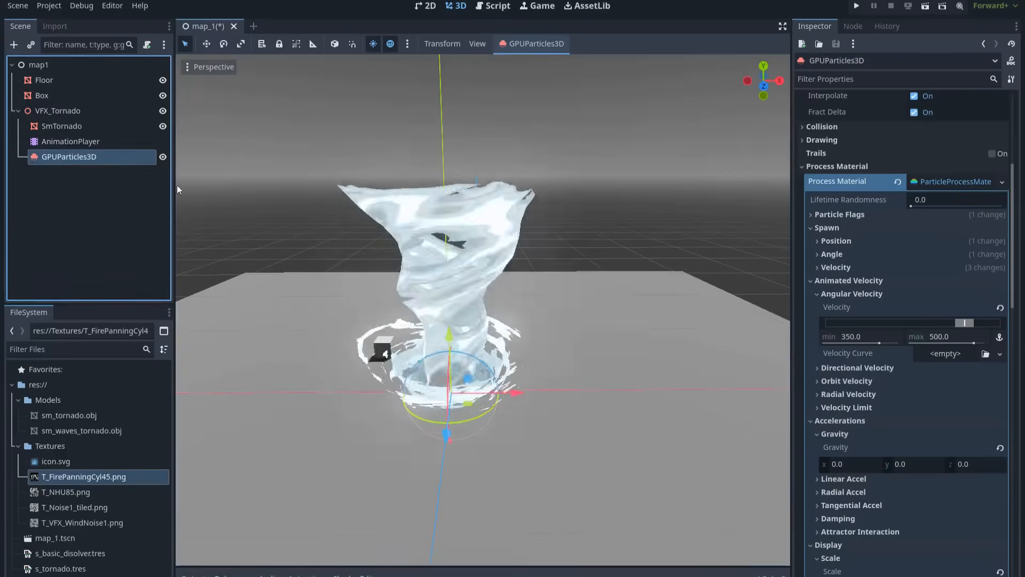
Step: Rename the GPUParticles3D node as base_waves
double_click(86, 155)
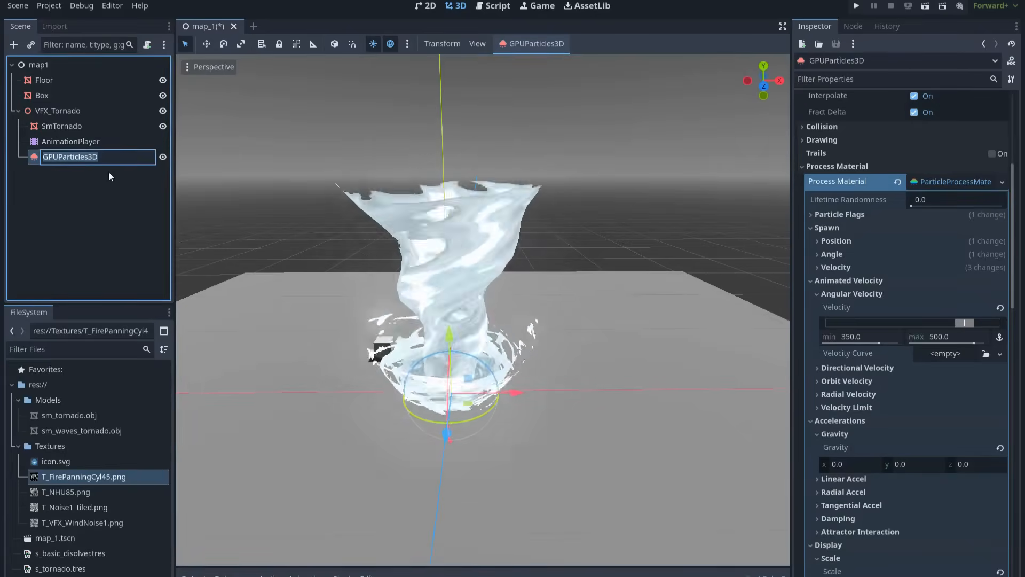
text(base_waves)
key(Return)
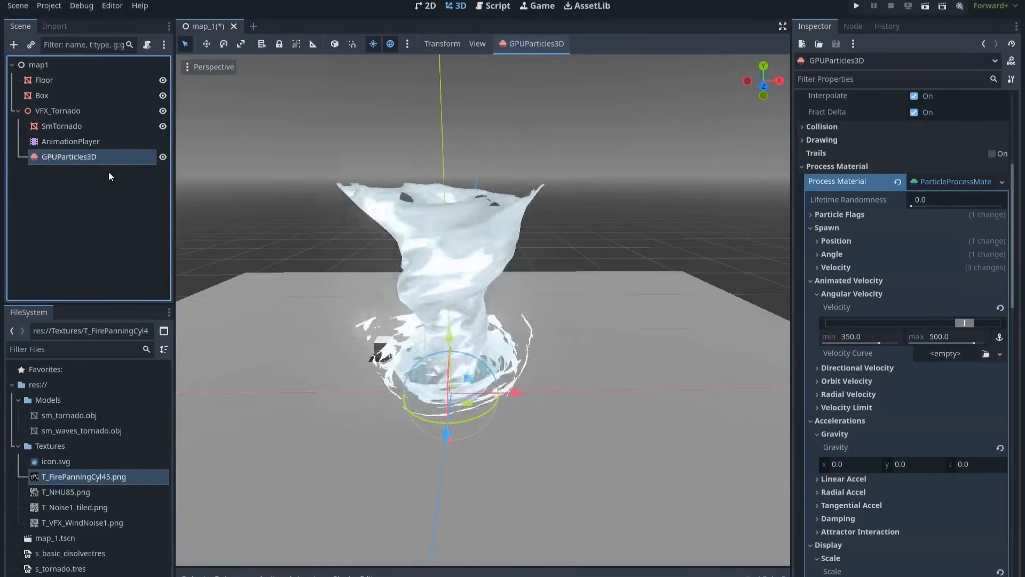
Step: Duplicate base_waves and move the copy about 8.2 units up the Y axis to the tornado's upper rim
key(ctrl+d)
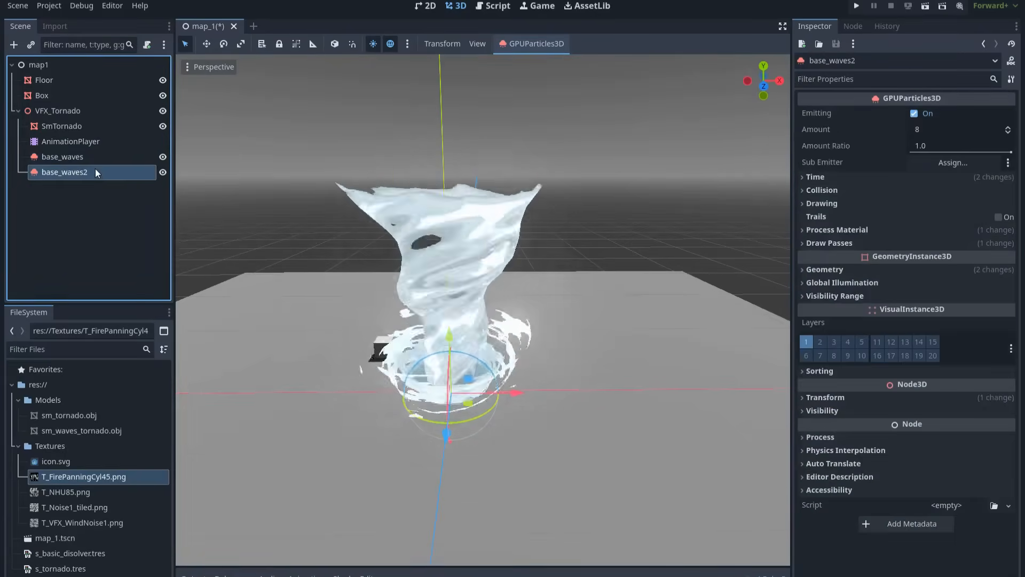
drag(444, 332, 413, 152)
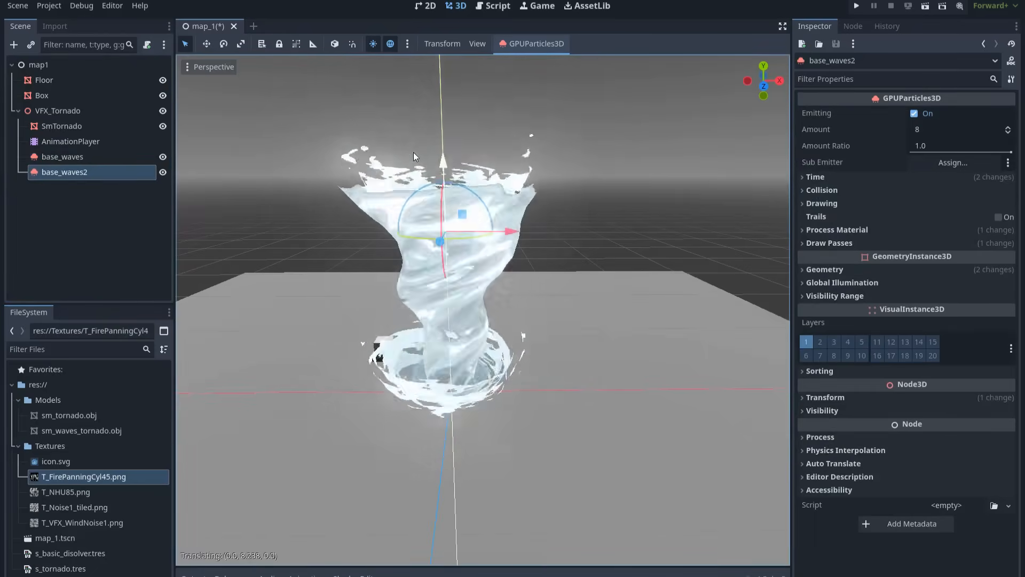
scroll(581, 208, down, 8)
middle_drag(582, 208, 599, 243)
scroll(566, 253, up, 6)
scroll(556, 260, down, 3)
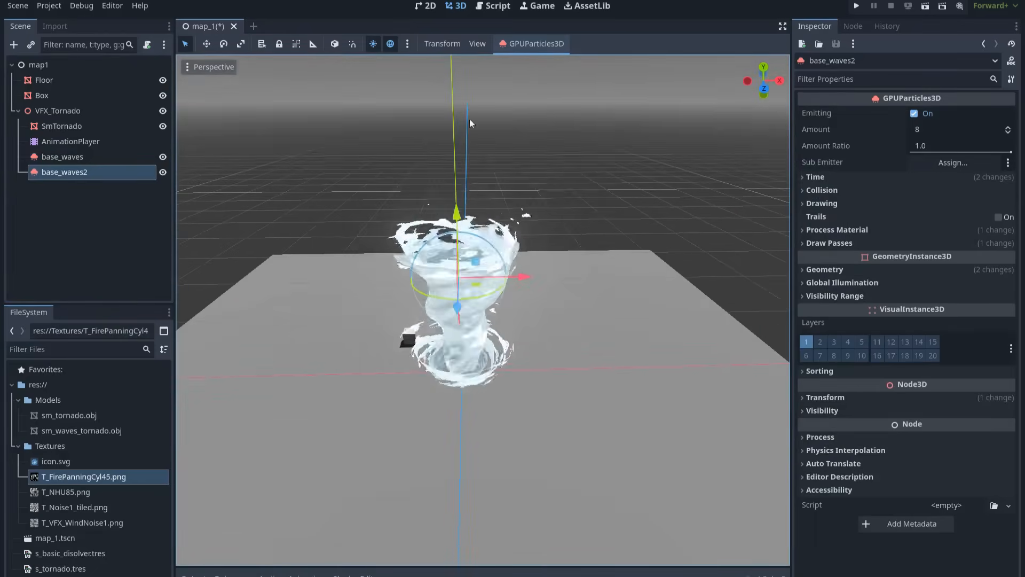
Step: Play the AnimationPlayer's SpinningLoop animation and hide the animation editor to check the spinning tornado with both wave layers
click(124, 141)
drag(277, 275, 299, 447)
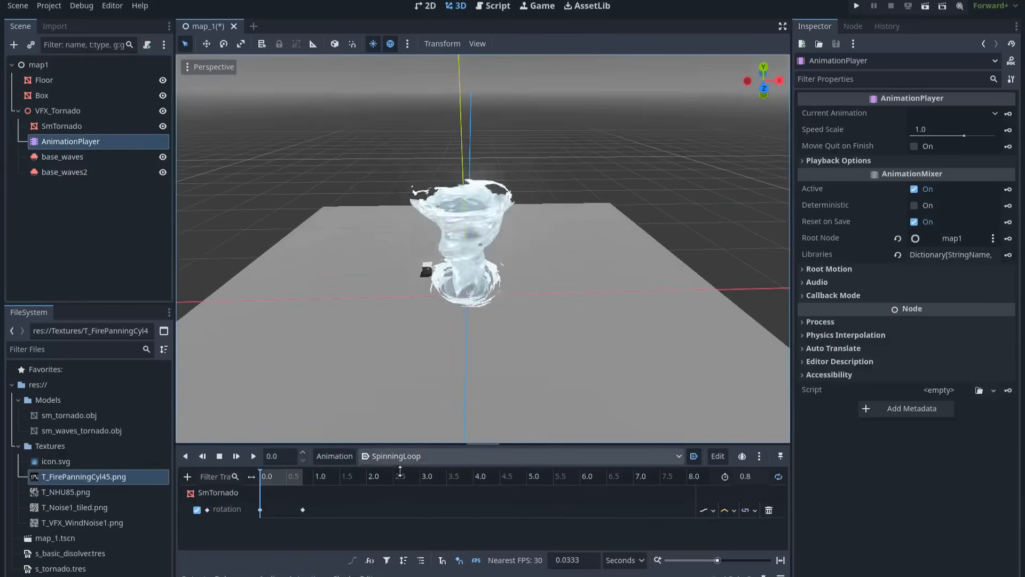
click(253, 456)
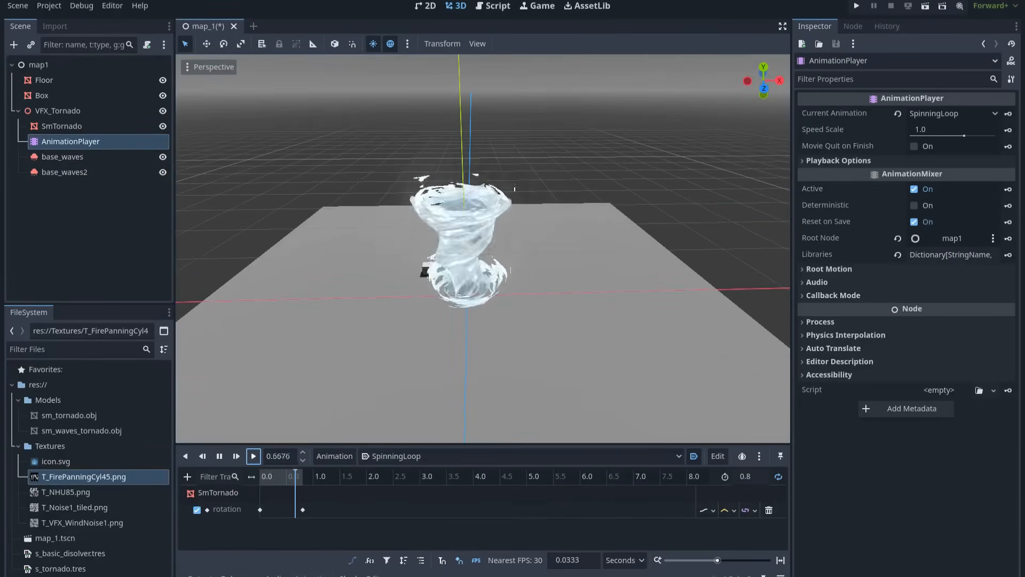
click(336, 573)
scroll(595, 352, up, 2)
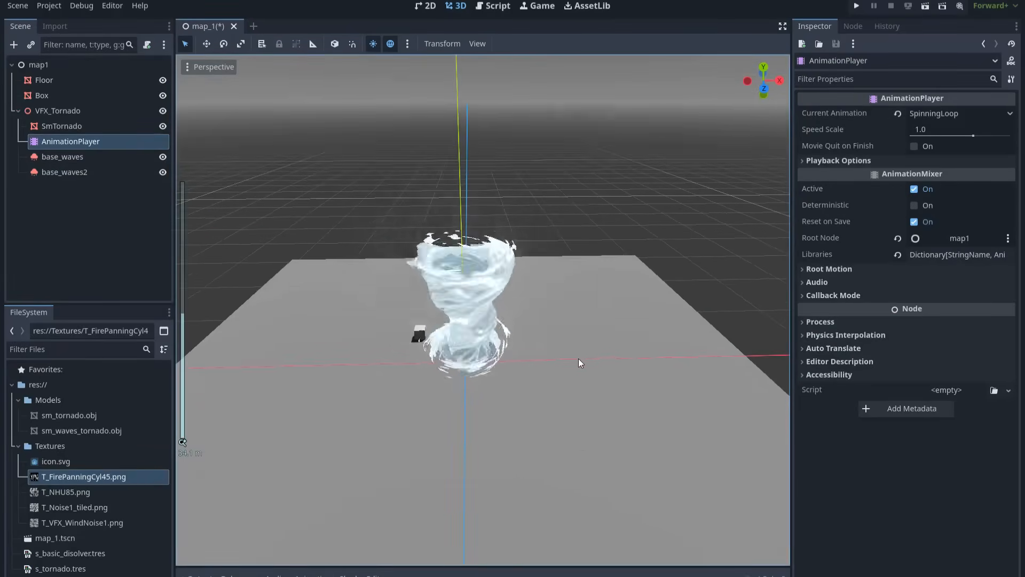
scroll(578, 357, up, 2)
Step: Nudge the whole VFX_Tornado node slightly along the X axis
click(90, 110)
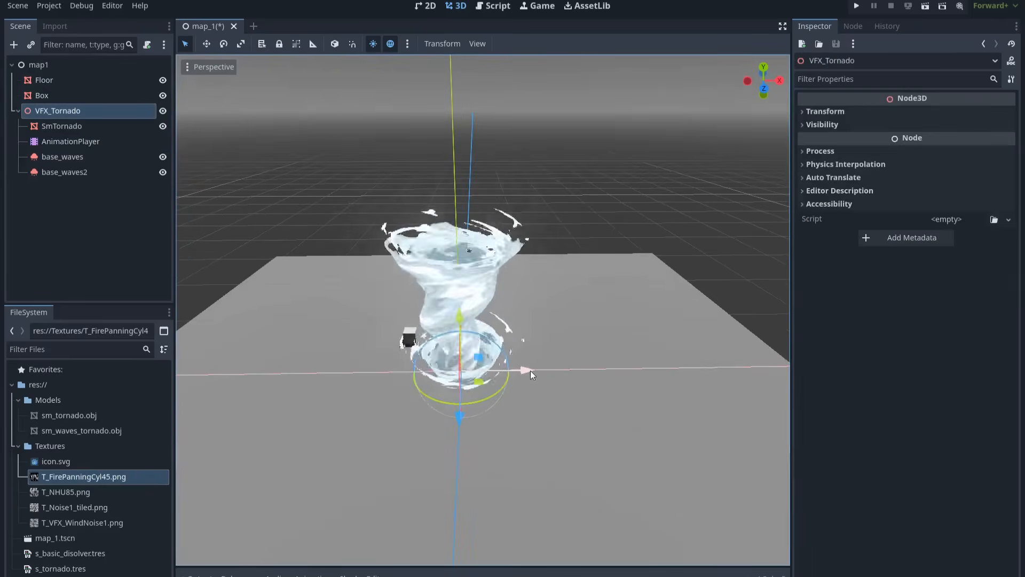
mouse_move(531, 371)
mouse_down()
mouse_move(722, 376)
mouse_move(530, 371)
mouse_up()
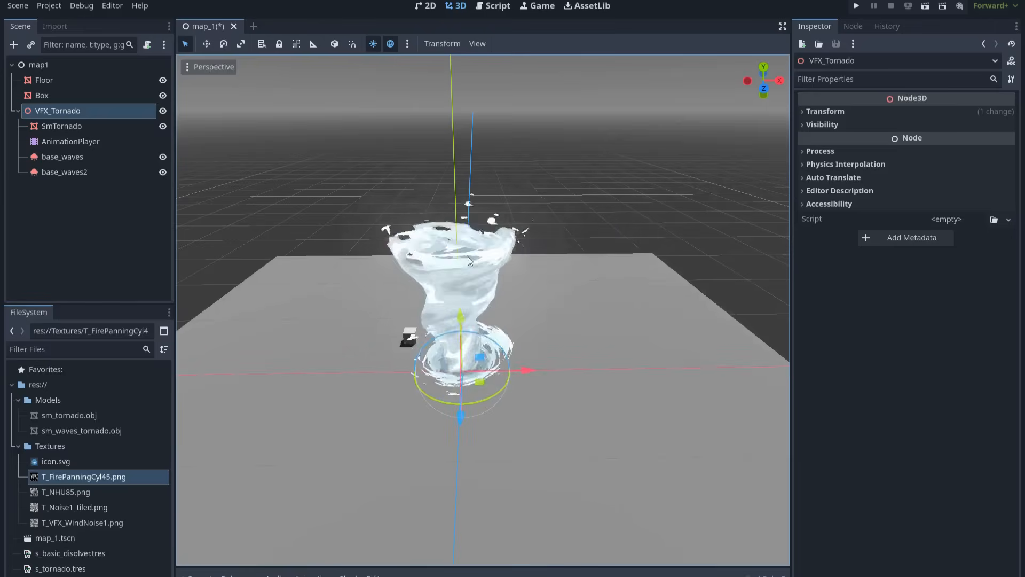
Step: Enable Local Coords in the Drawing settings of base_waves2 and nudge the node slightly along the negative X axis
click(89, 173)
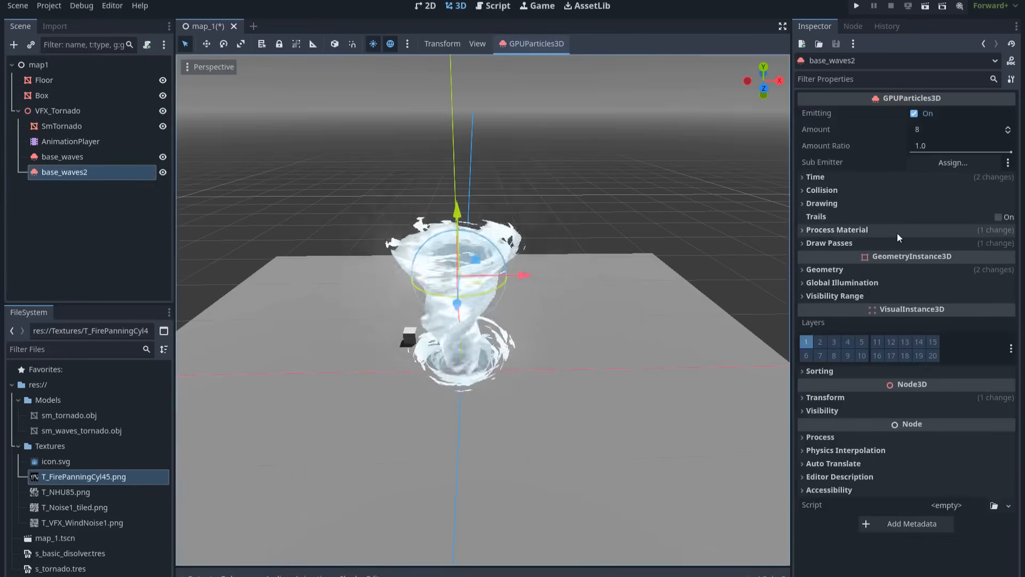
click(866, 205)
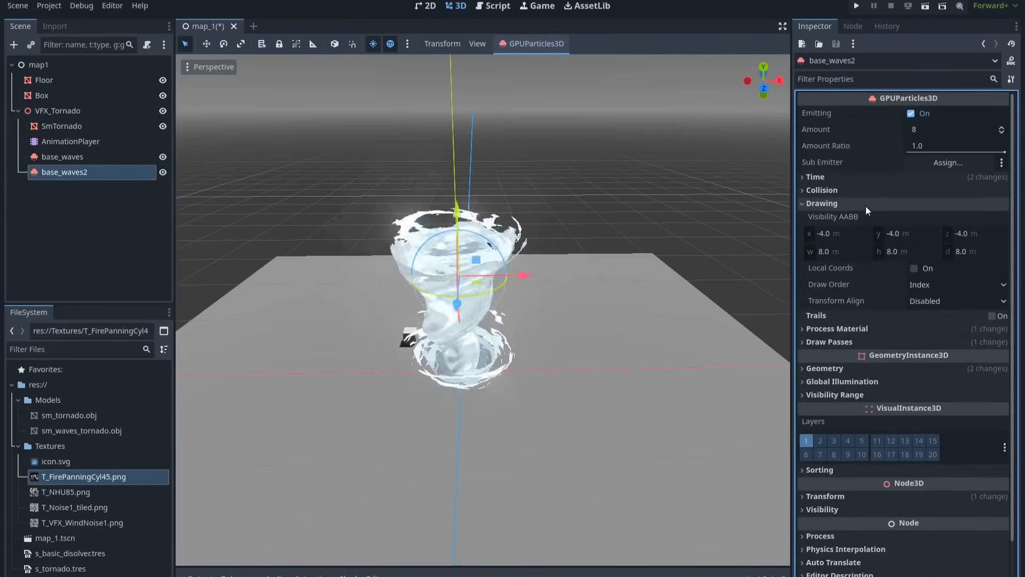
click(915, 270)
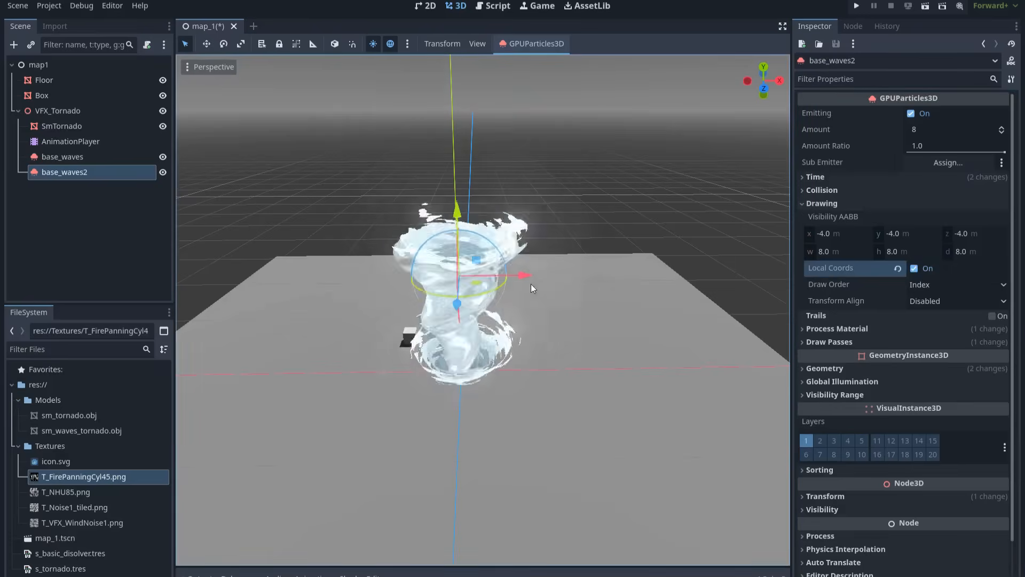
mouse_move(527, 277)
mouse_down()
mouse_move(703, 278)
mouse_move(520, 277)
mouse_up()
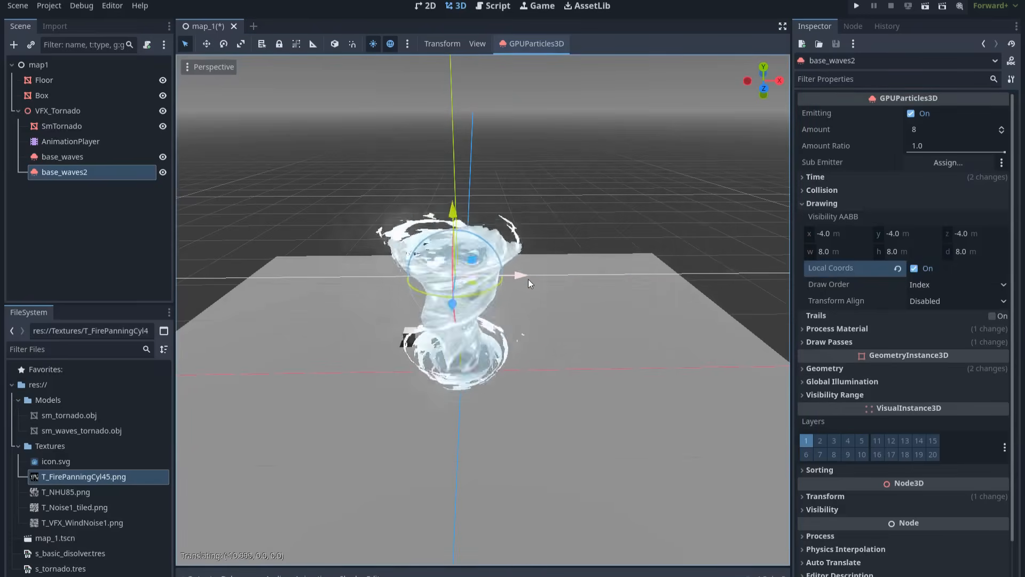
Step: Move the whole VFX_Tornado node around the floor along X and Z to check how both wave layers follow it
click(75, 110)
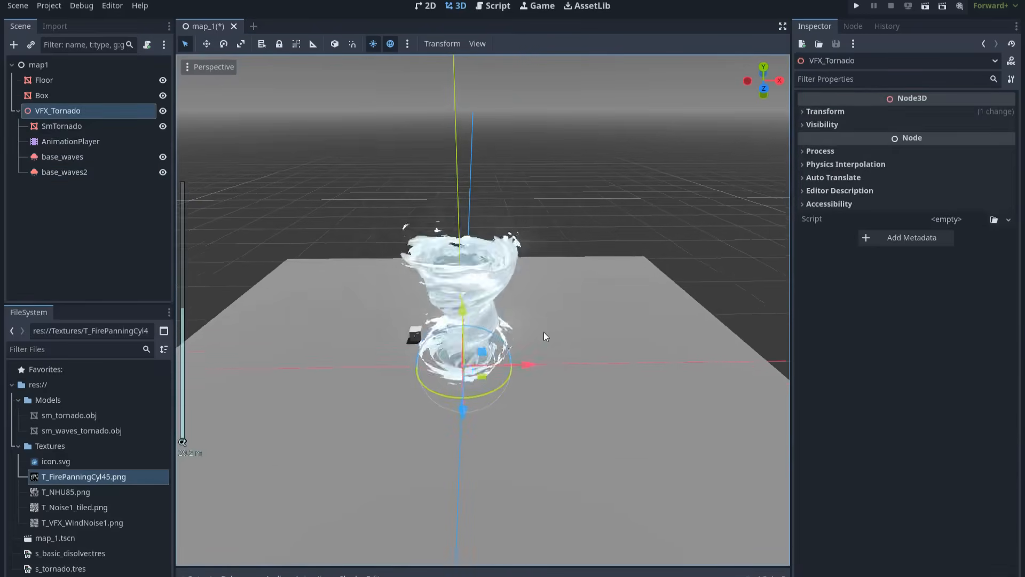
mouse_move(530, 370)
mouse_down()
mouse_move(686, 382)
mouse_move(534, 382)
mouse_up()
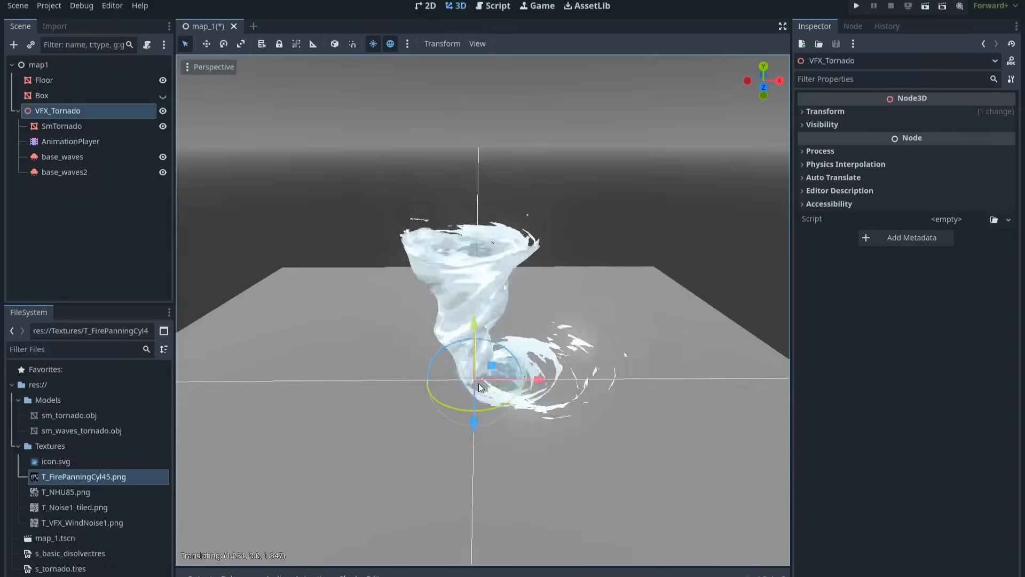
drag(476, 427, 414, 361)
drag(364, 373, 289, 428)
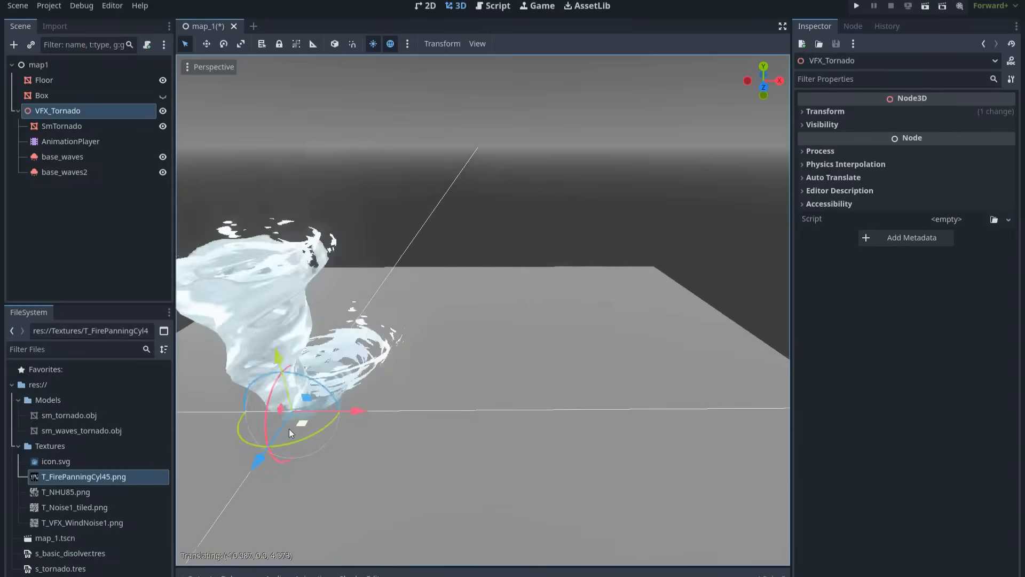